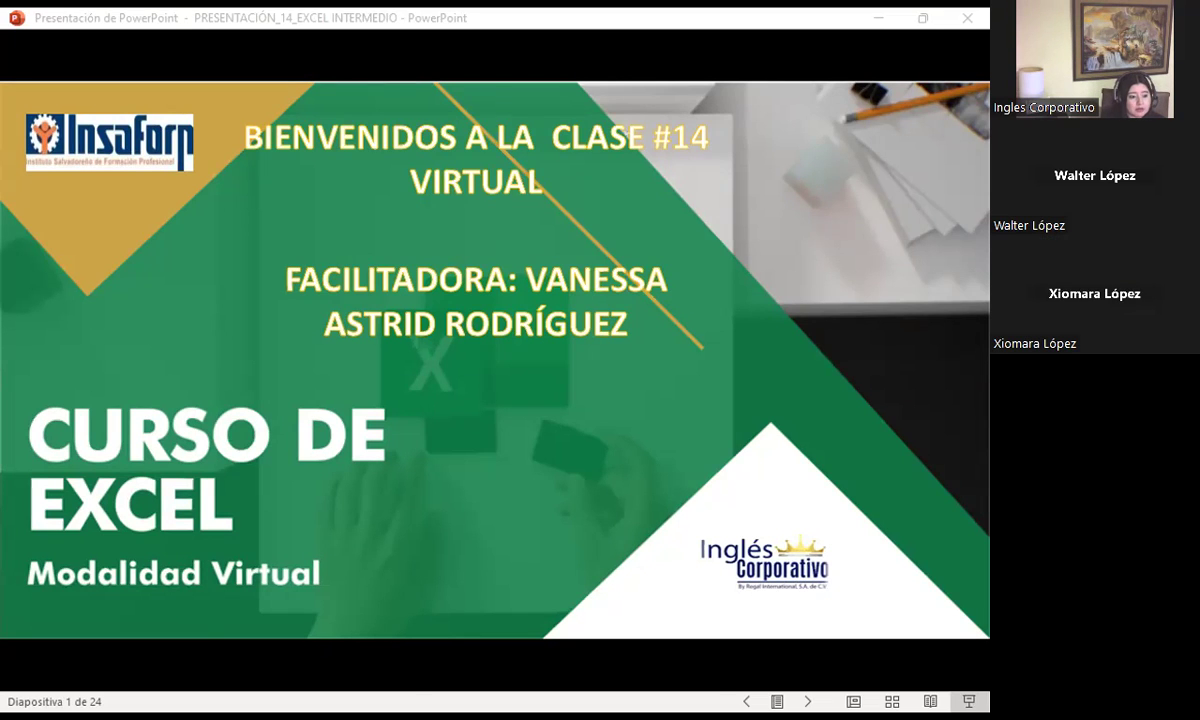
# Step: Scroll down the lesson 3.4 page on encrypting a workbook with a password
pyautogui.scroll(-1, 447, 477)
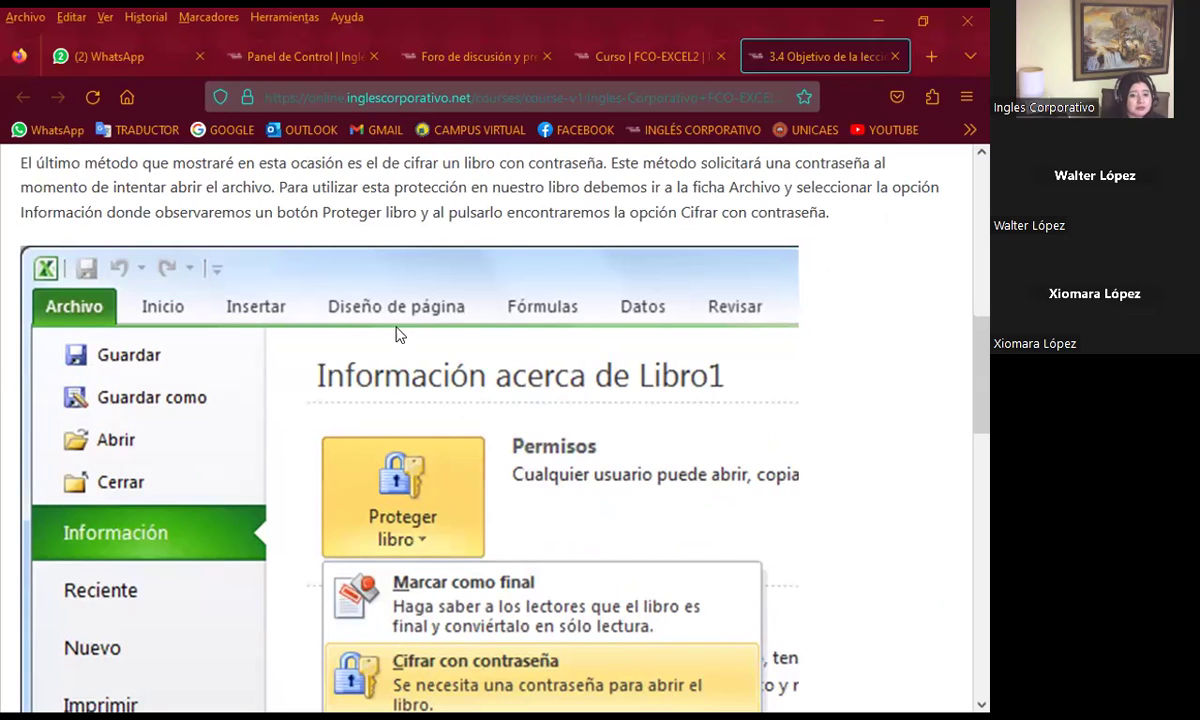
# Step: Hide Firefox's bookmarks toolbar to give the lesson page more room
pyautogui.rightClick(455, 14)
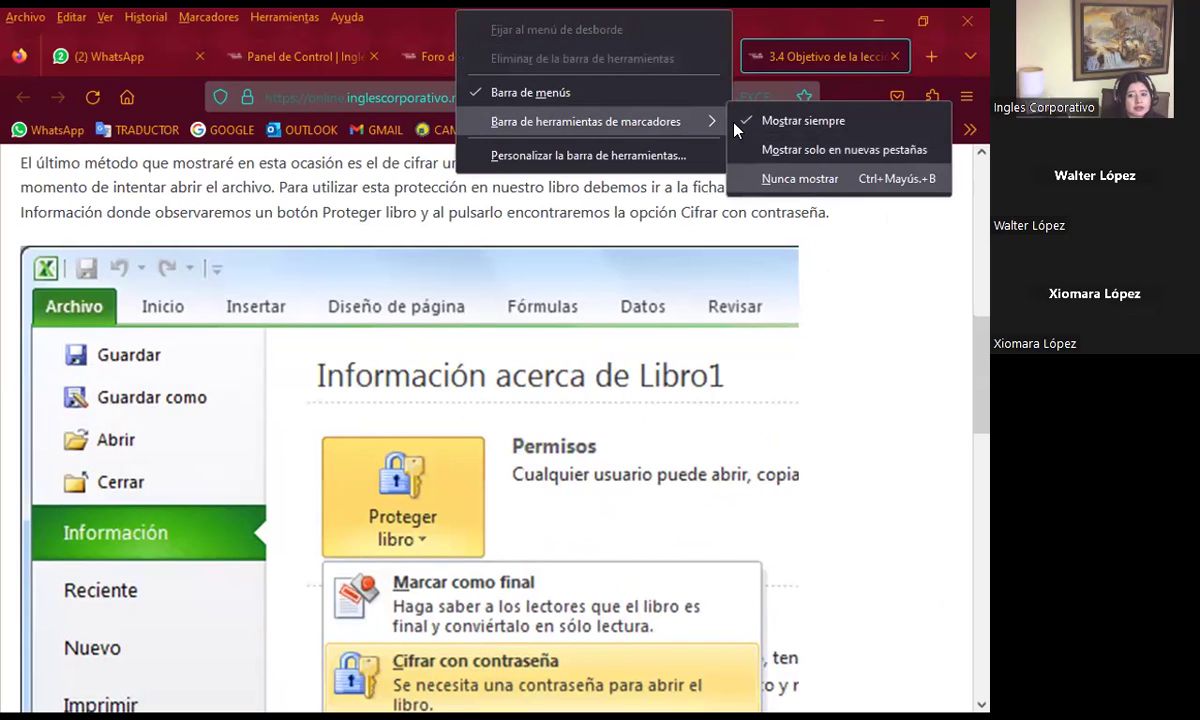
pyautogui.click(720, 177)
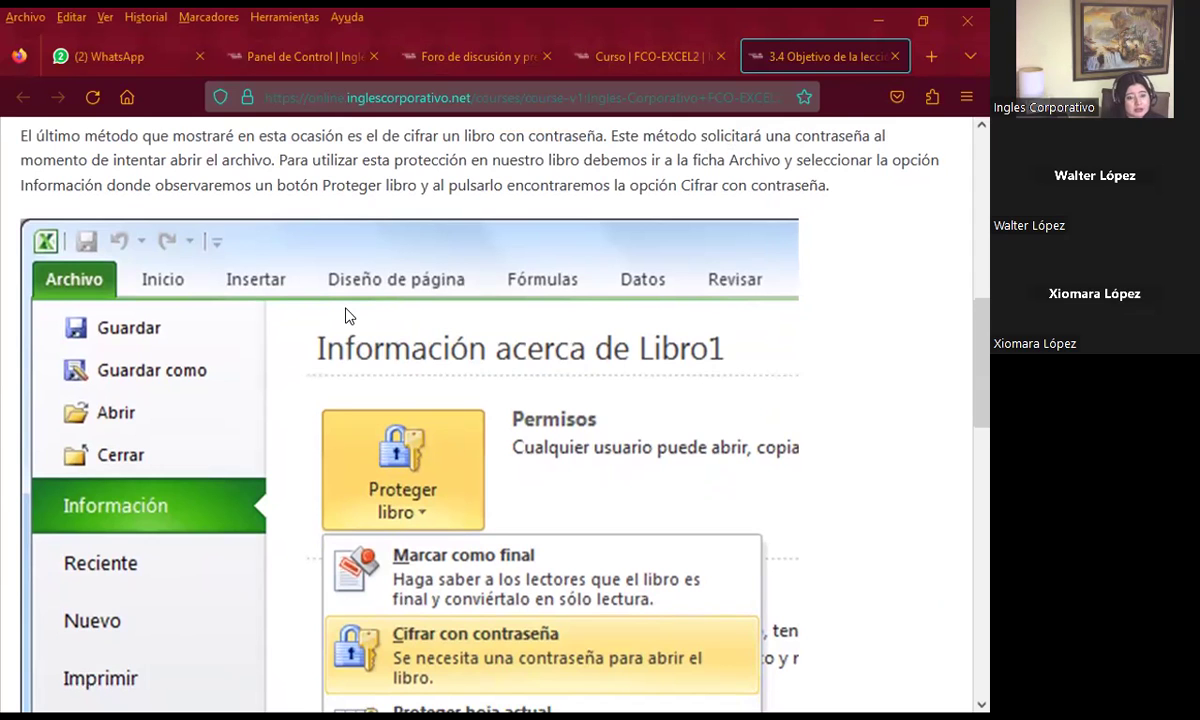
pyautogui.scroll(10, 330, 300)
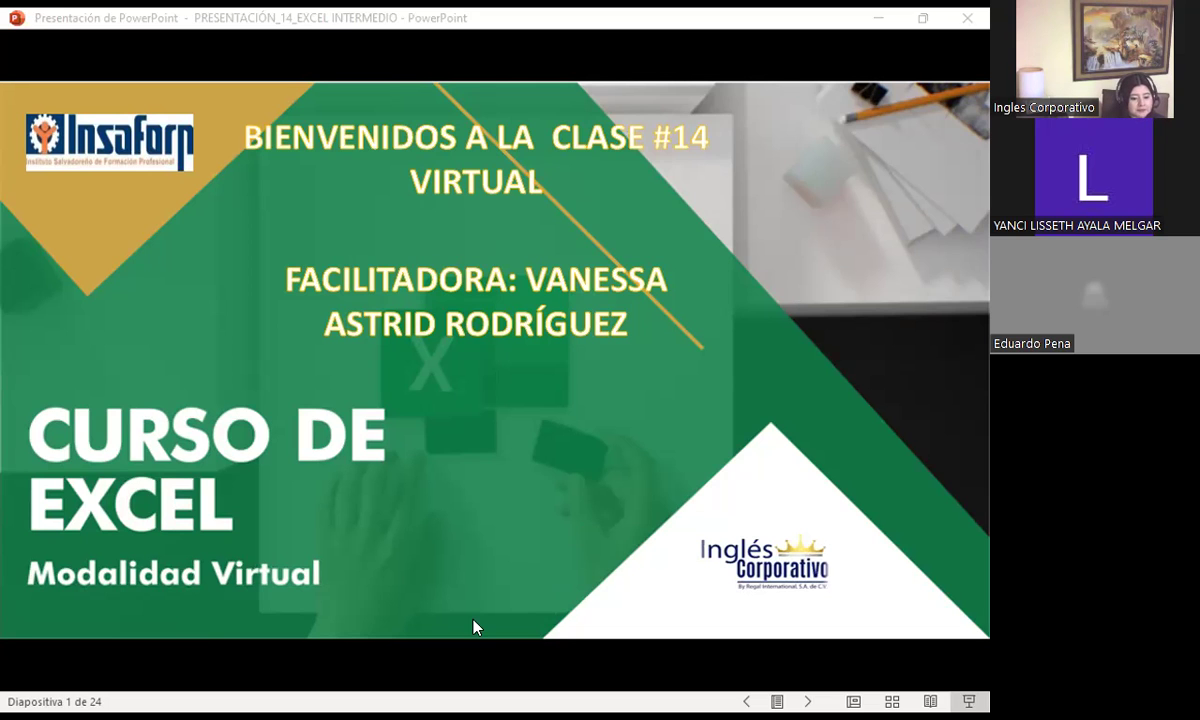
# Step: Advance from slide 1 through SESIÓN: 14 to the AGENDA slide, 3 of 24
pyautogui.press('Right')
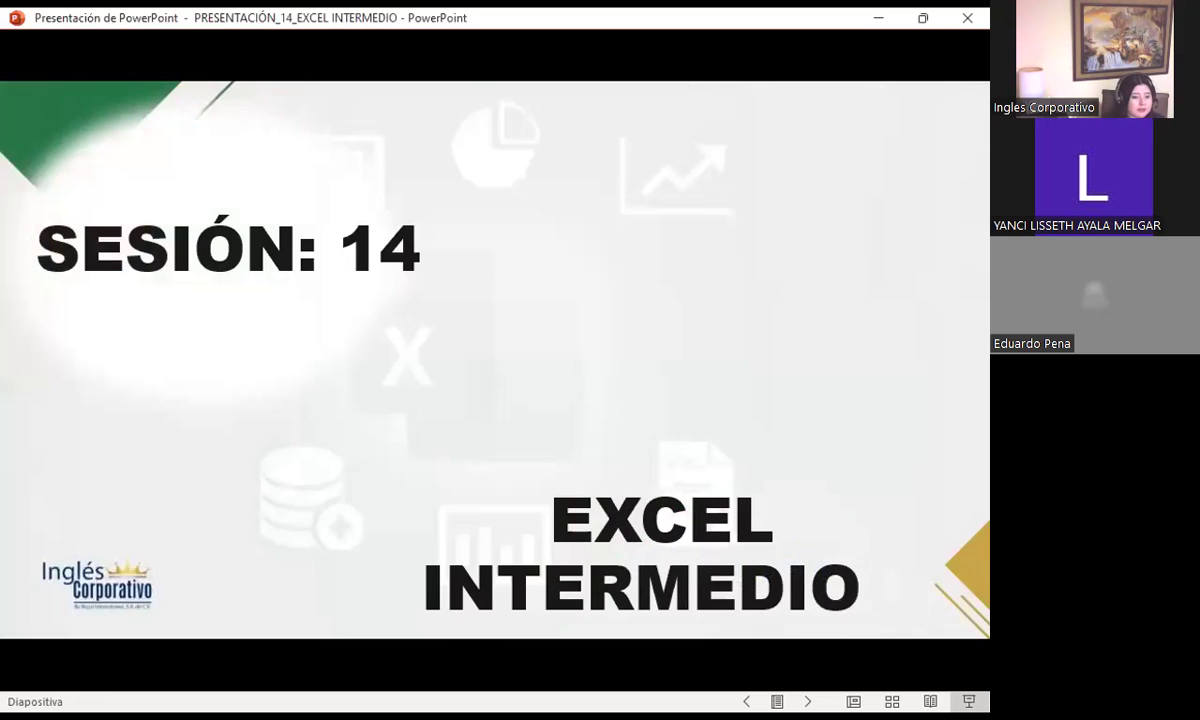
pyautogui.press('Right')
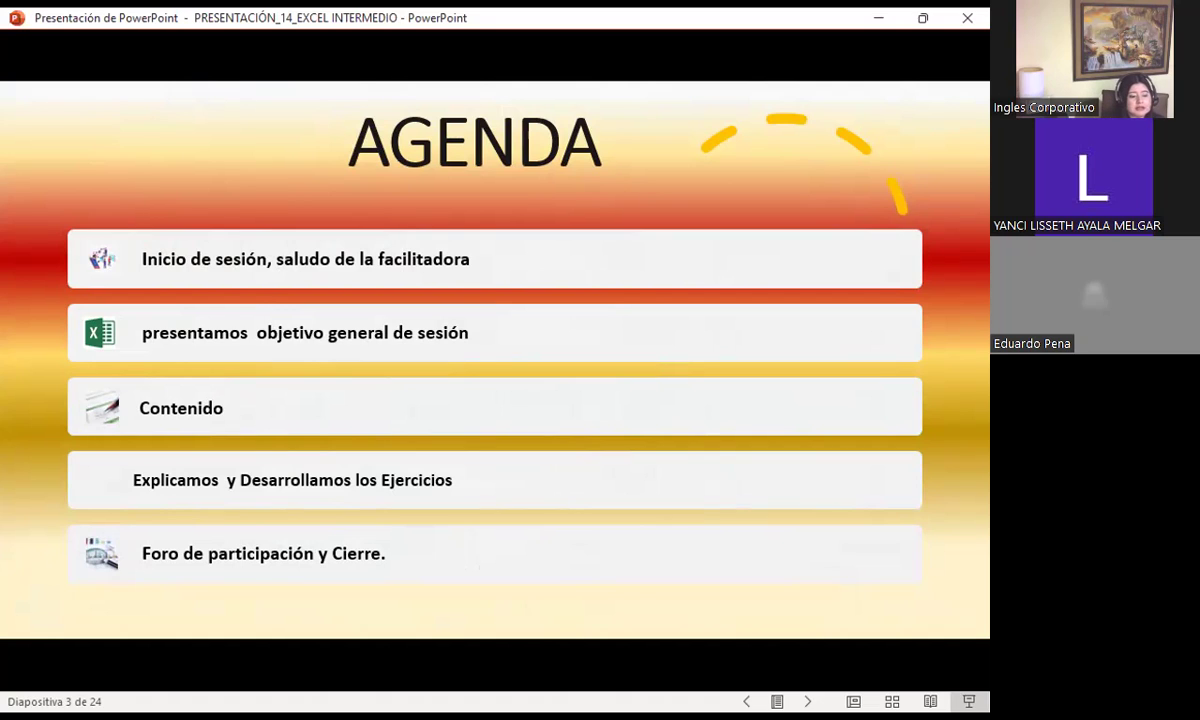
# Step: Move past the session objective slide to slide 5 listing password protection caveats
pyautogui.press('Right')
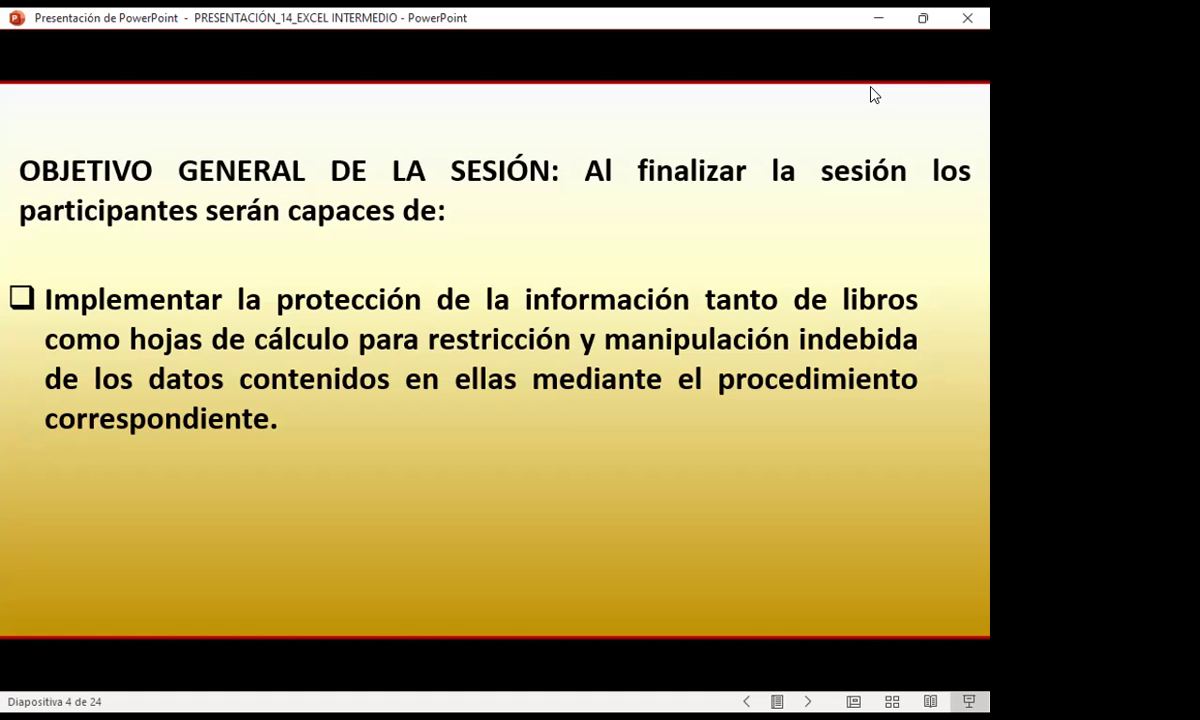
pyautogui.click(870, 94)
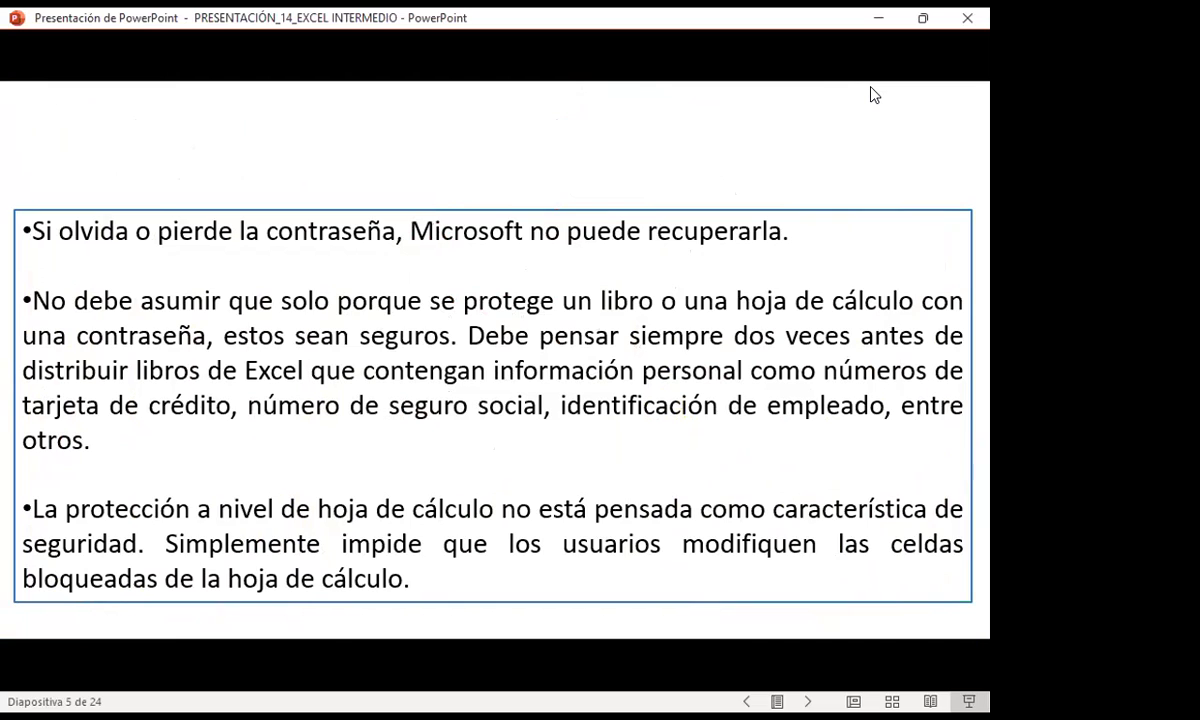
# Step: Bring in the ADVERTENCIA title on slide 5
pyautogui.click(870, 94)
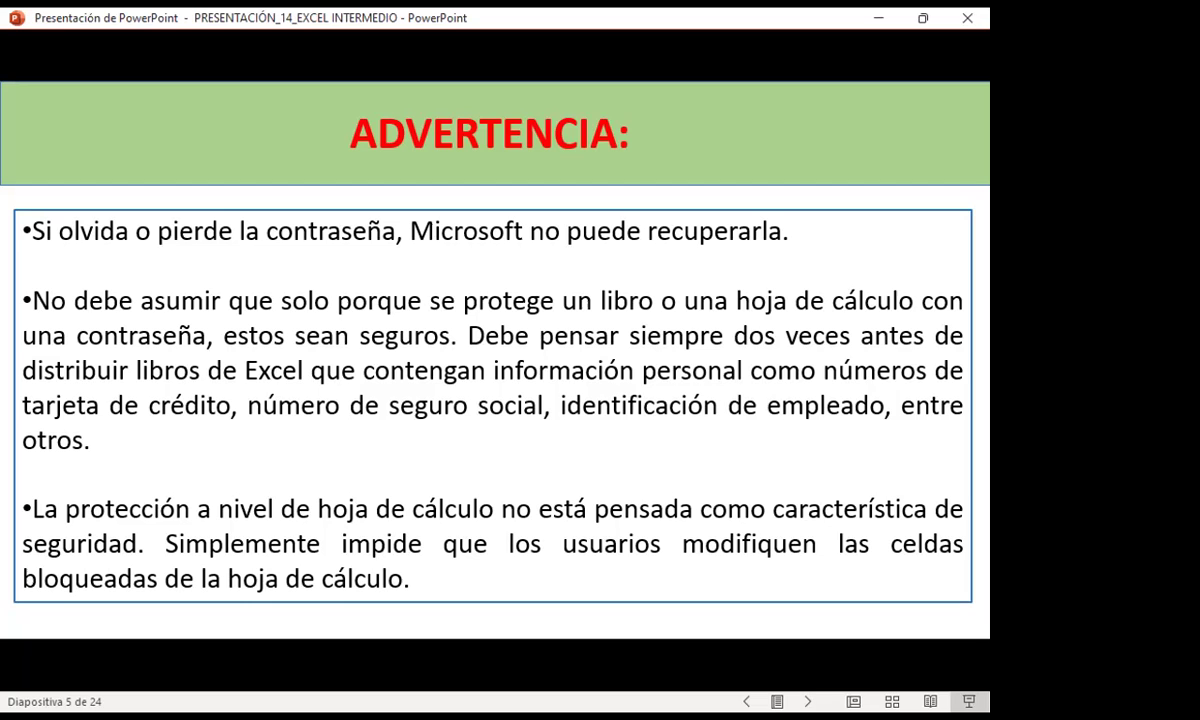
# Step: Go to slide 6 and reveal its PROTEGER LIBROS title
pyautogui.press('Right')
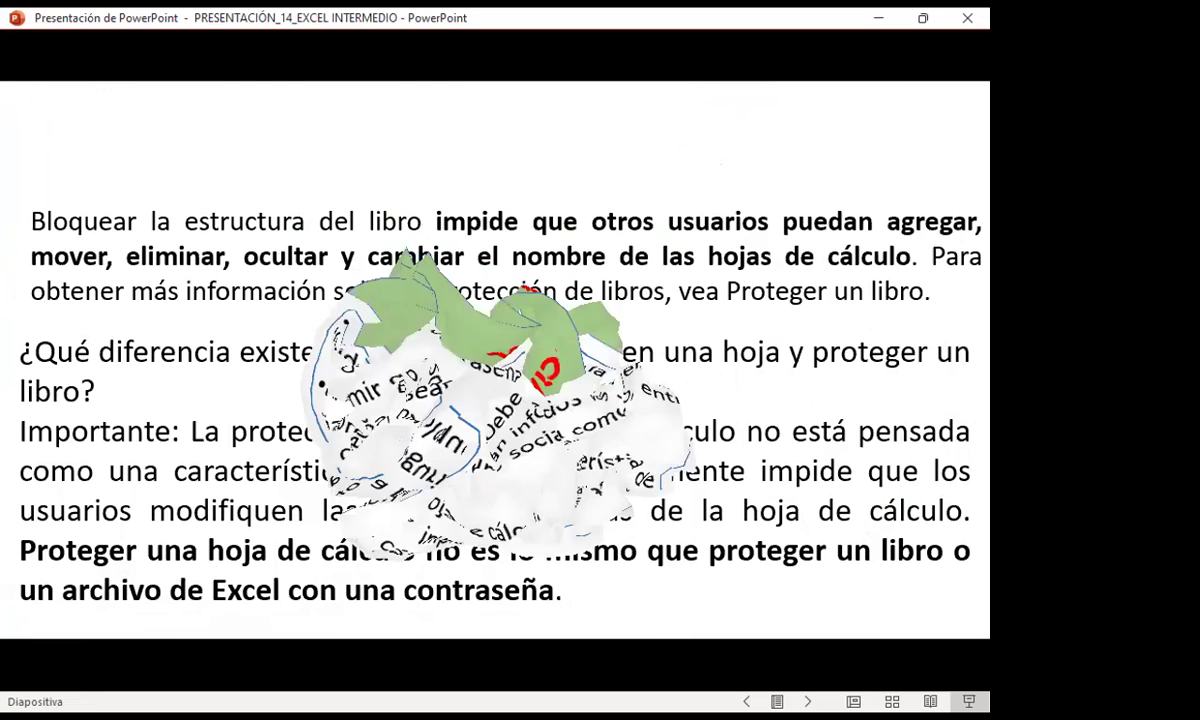
pyautogui.press('Right')
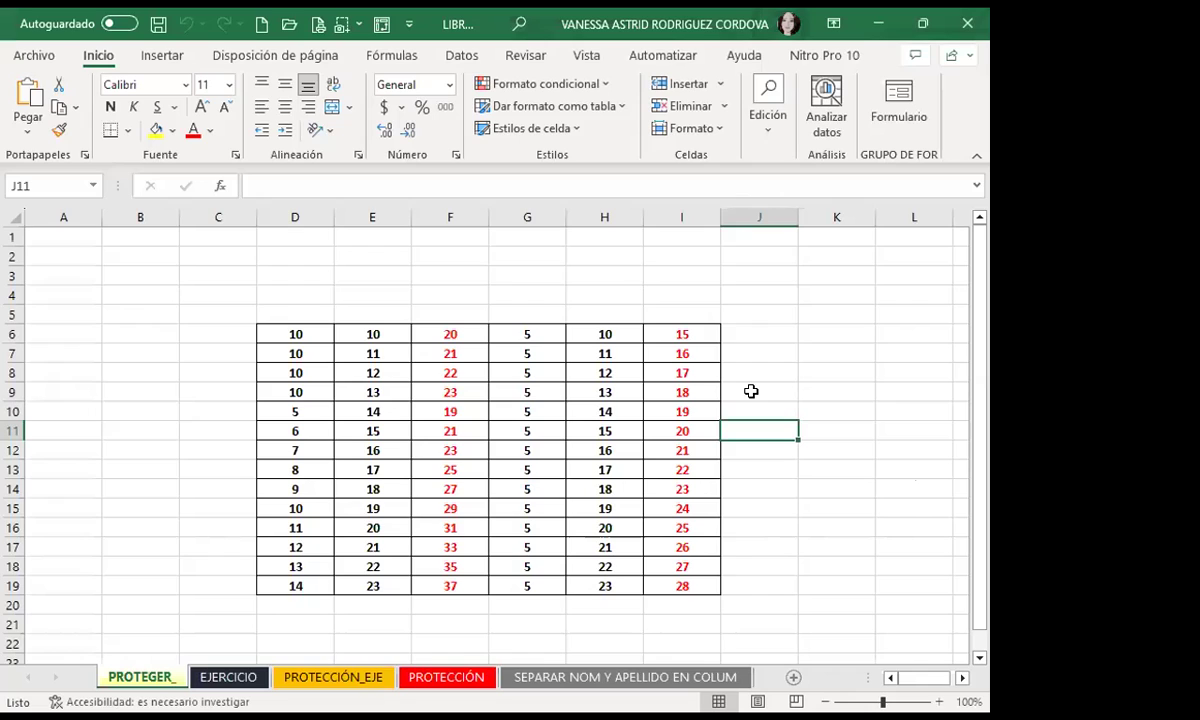
pyautogui.click(789, 345)
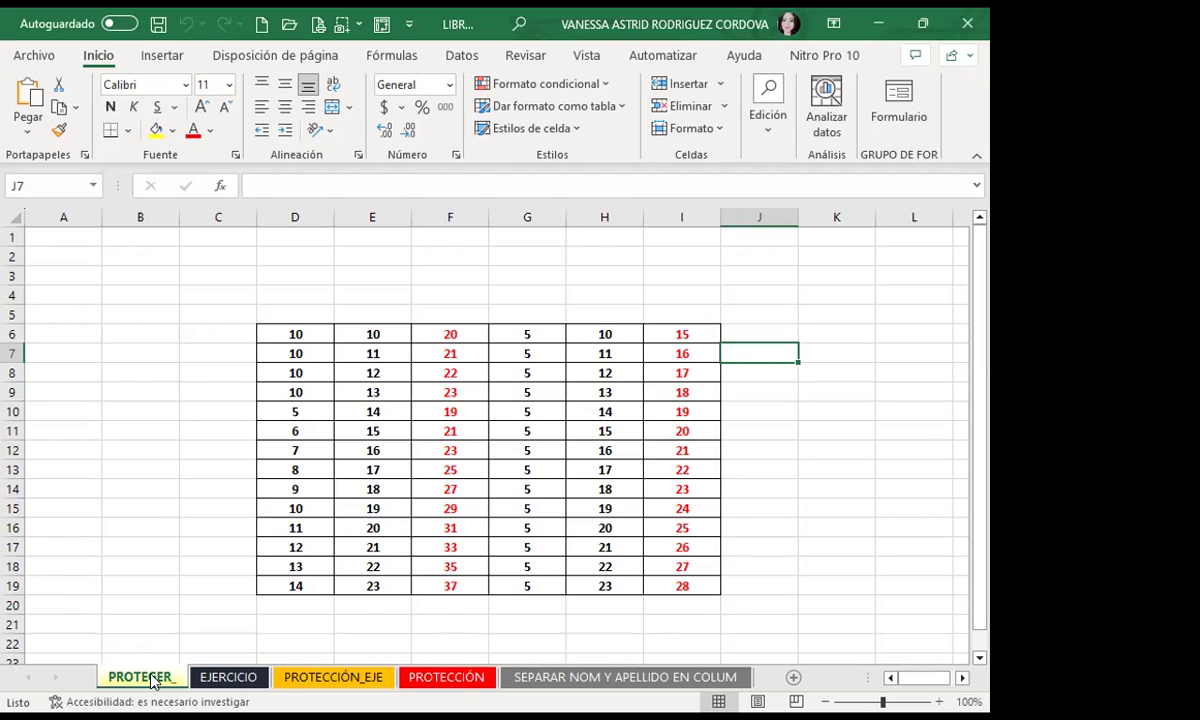
pyautogui.click(228, 677)
pyautogui.click(333, 677)
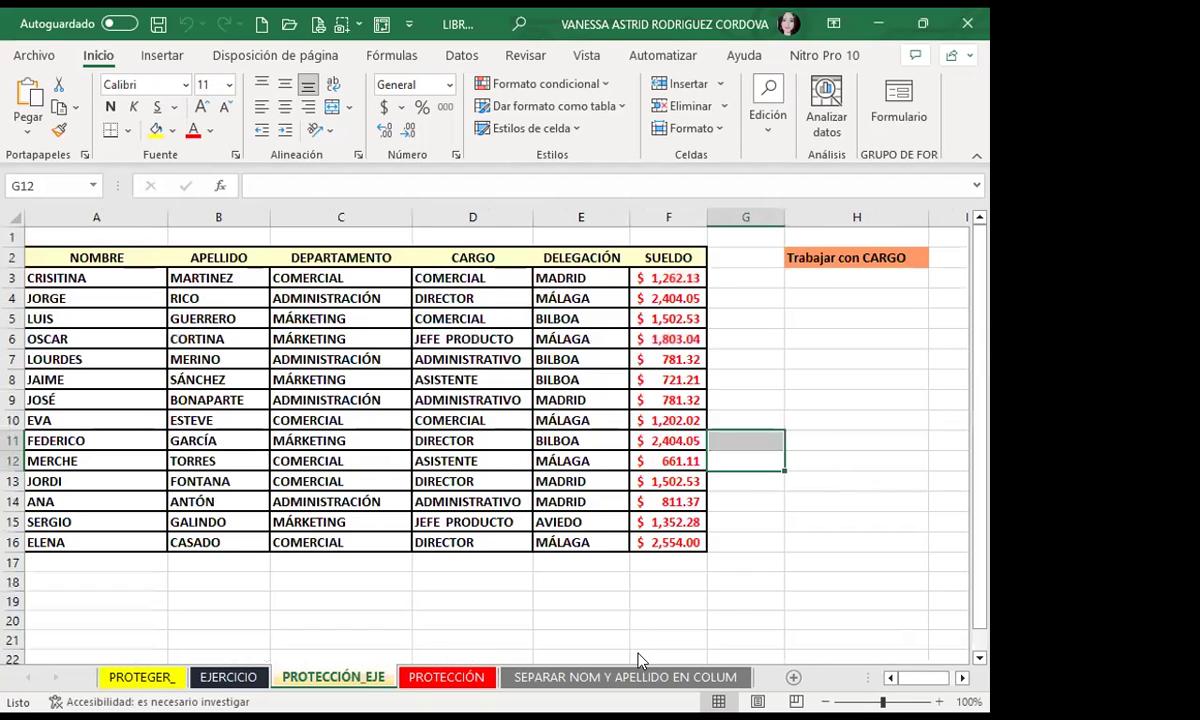
pyautogui.moveTo(52, 278); pyautogui.dragTo(244, 541)
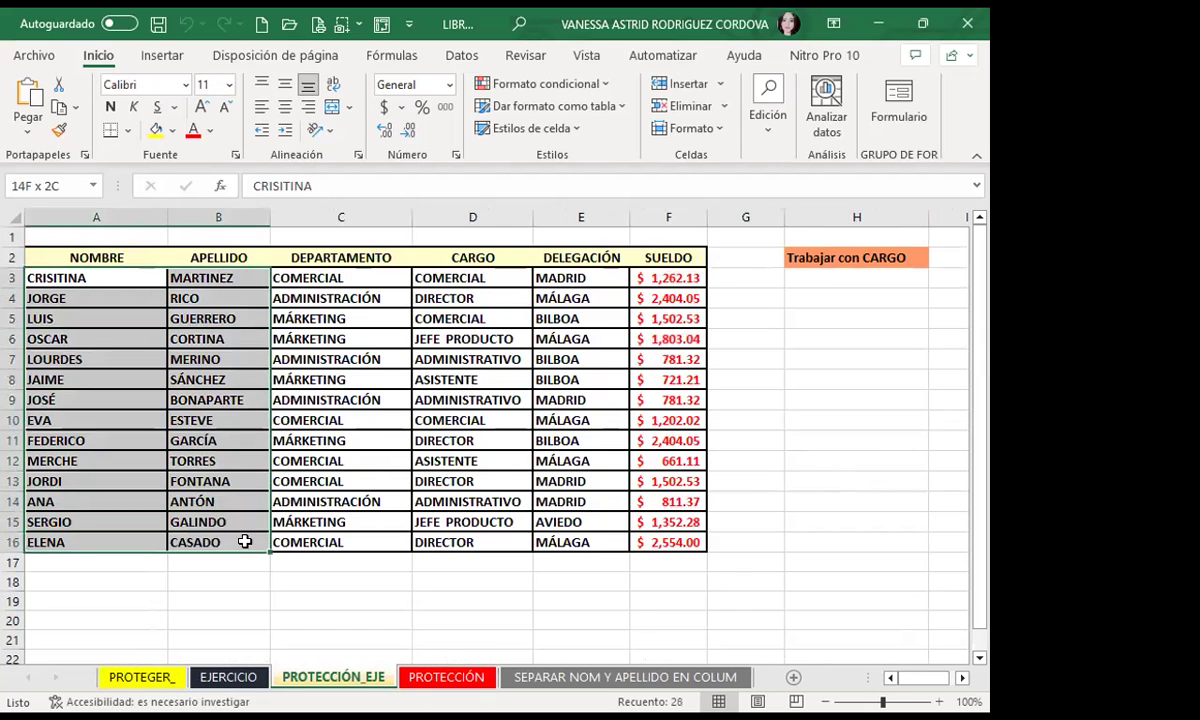
pyautogui.click(156, 131)
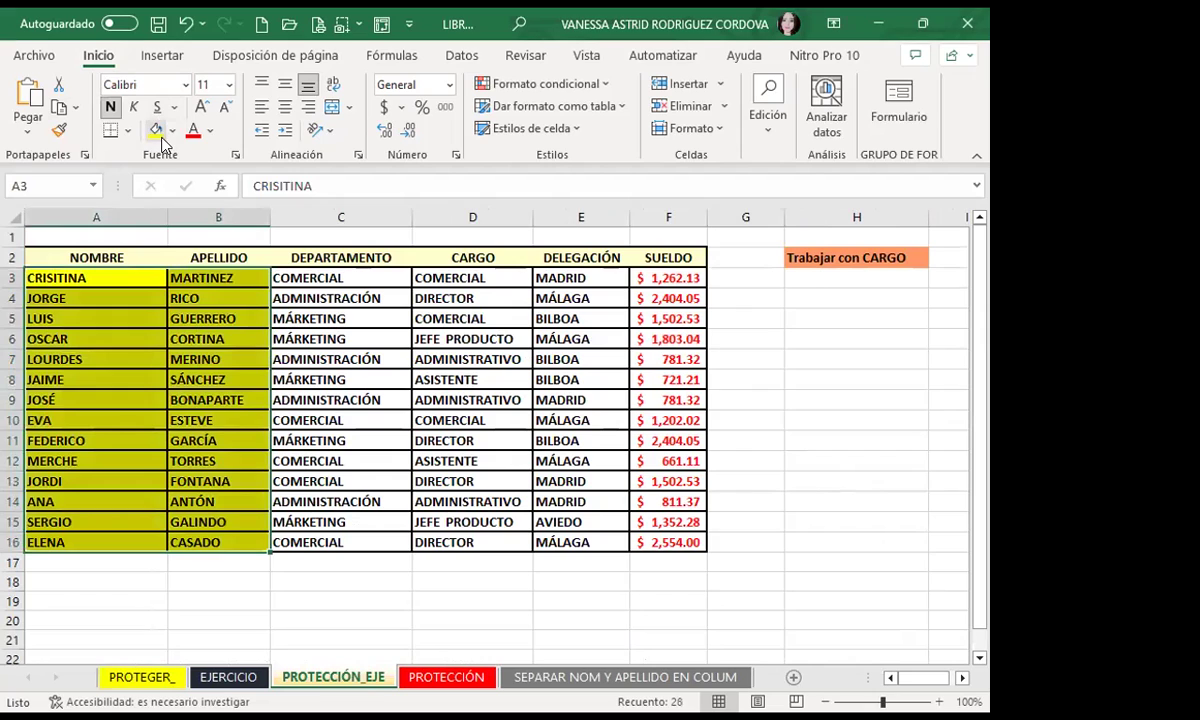
pyautogui.click(246, 379)
pyautogui.click(158, 25)
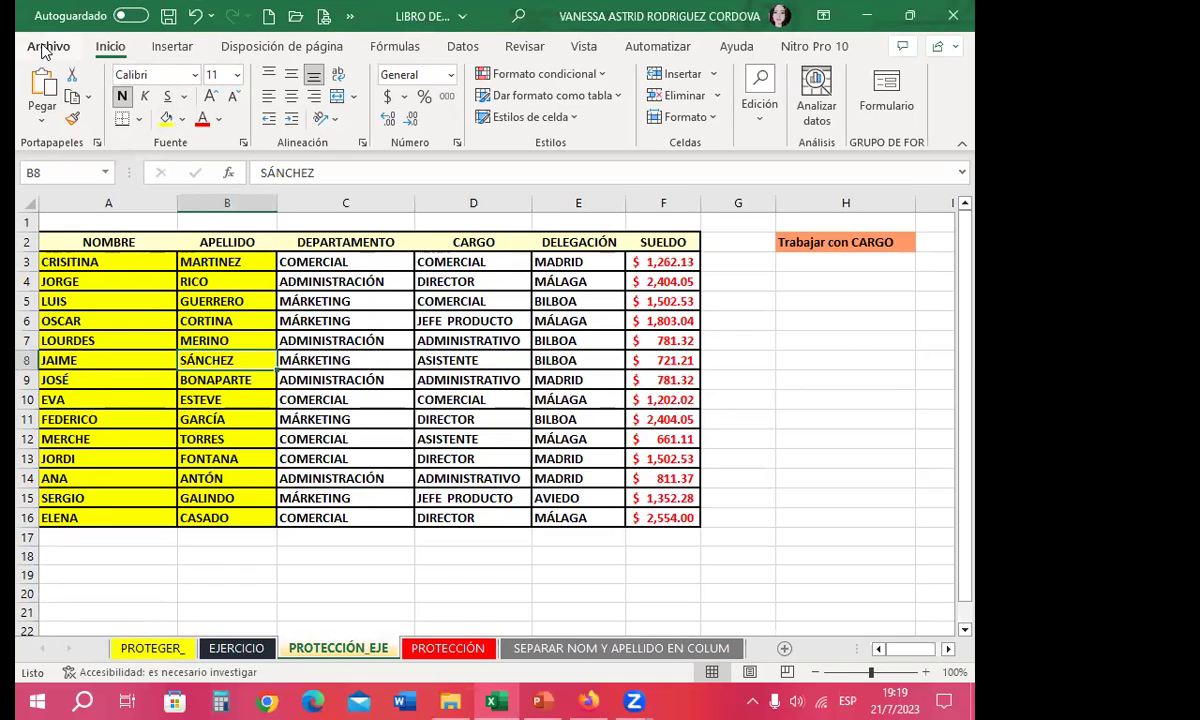
# Step: Save the session 14 workbook as type Plantilla de Excel in the SESIÓN 14 folder
pyautogui.click(46, 48)
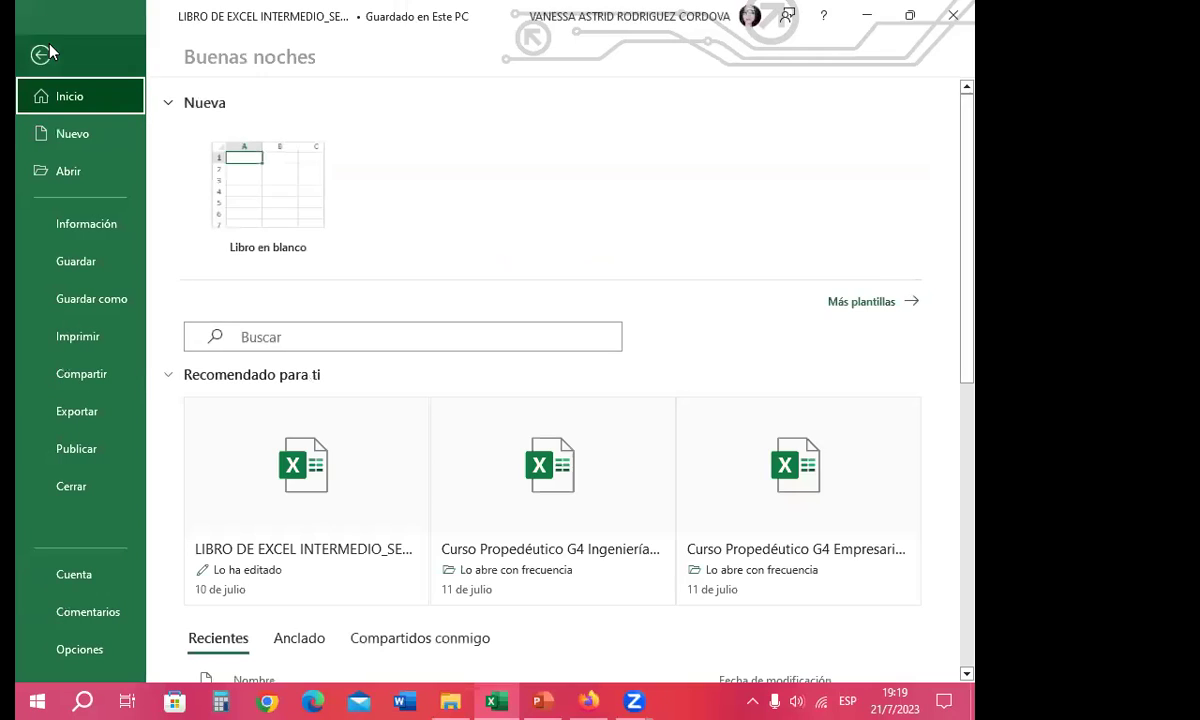
pyautogui.click(88, 300)
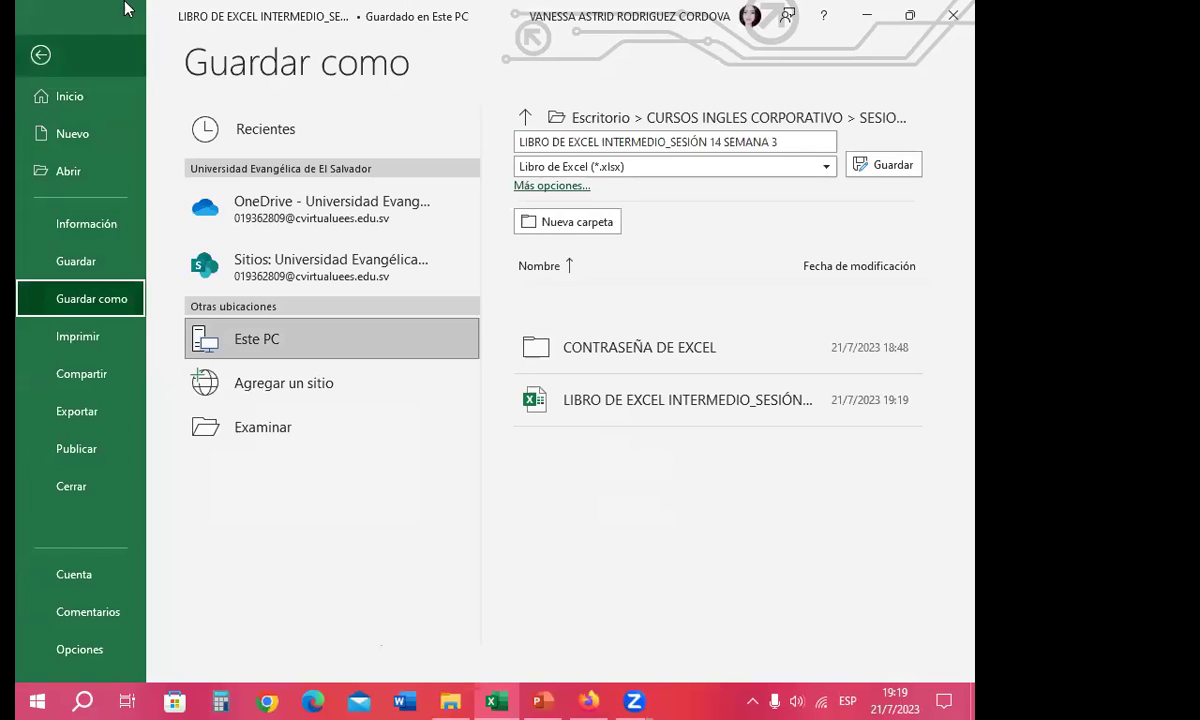
pyautogui.click(552, 116)
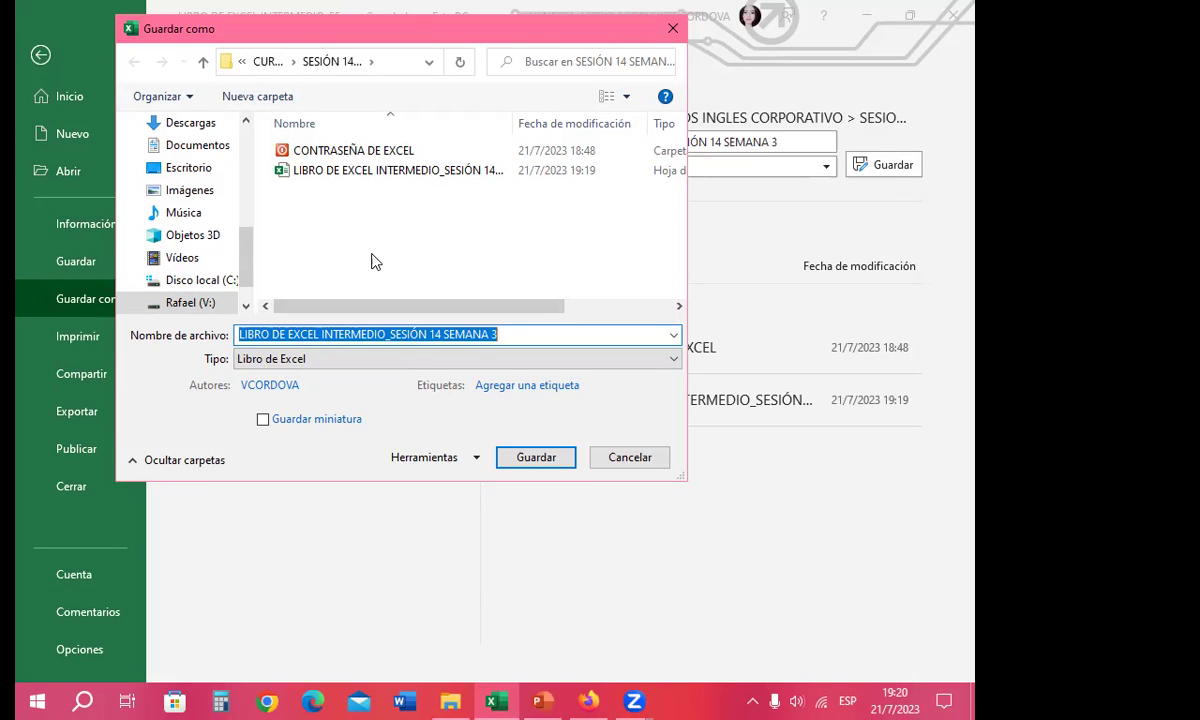
pyautogui.click(407, 359)
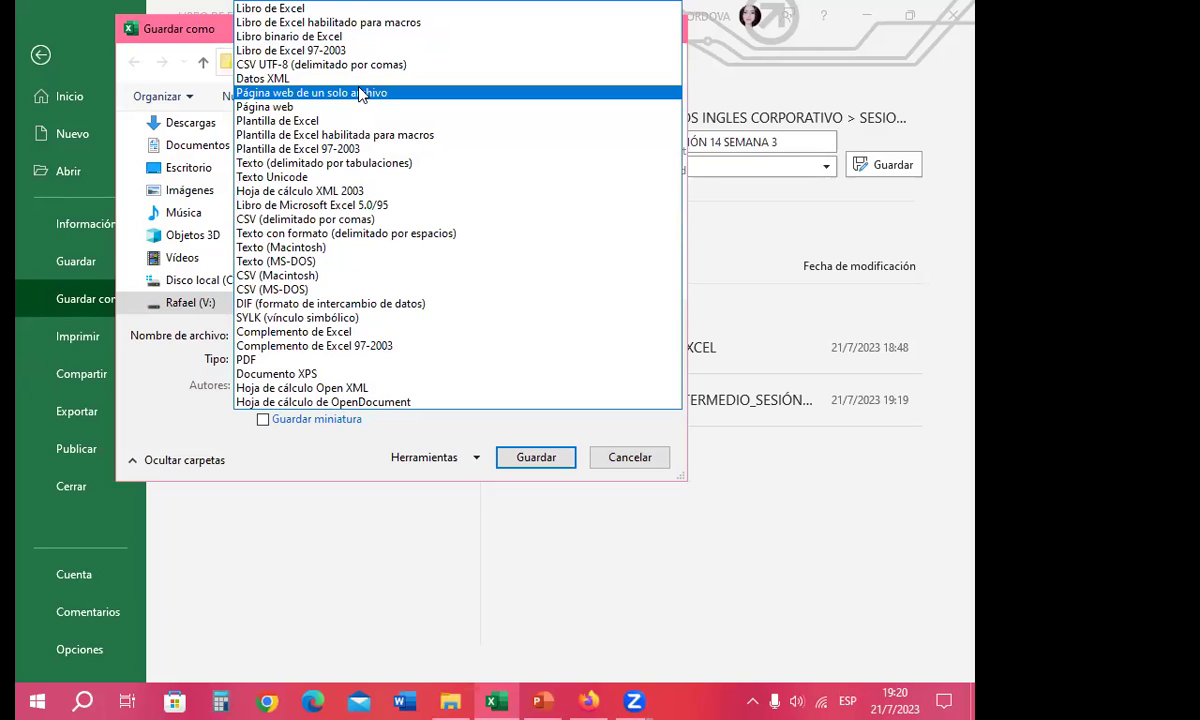
pyautogui.click(297, 121)
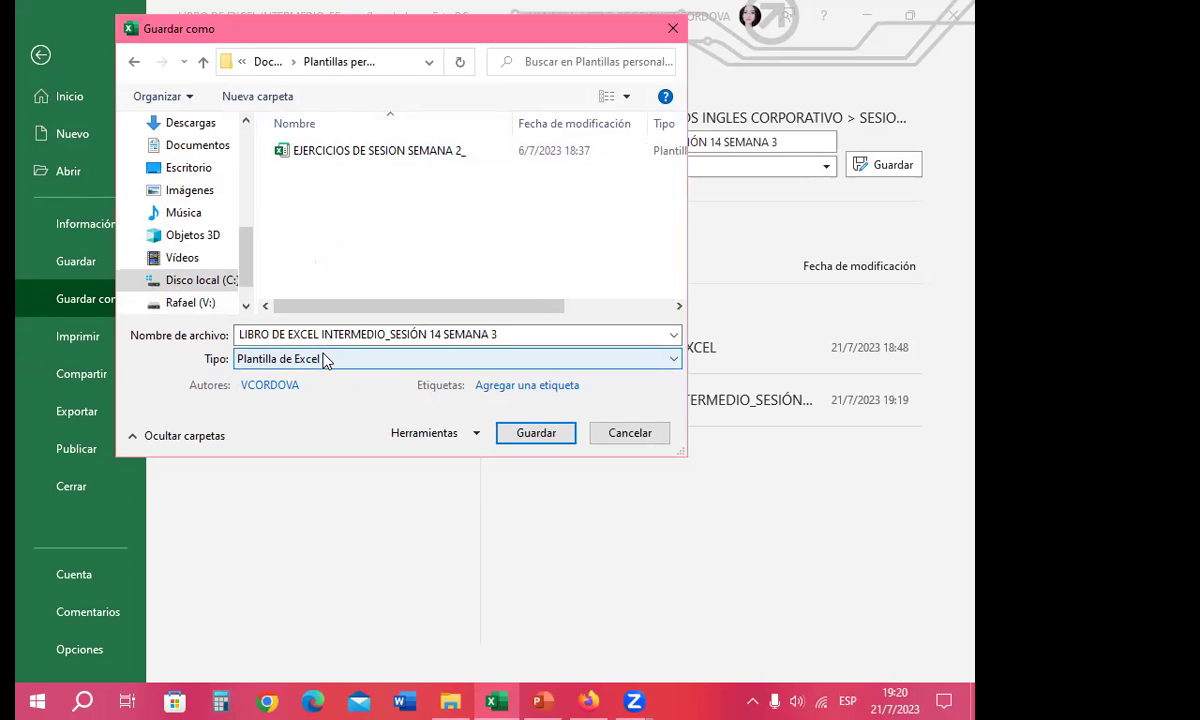
pyautogui.moveTo(190, 280)
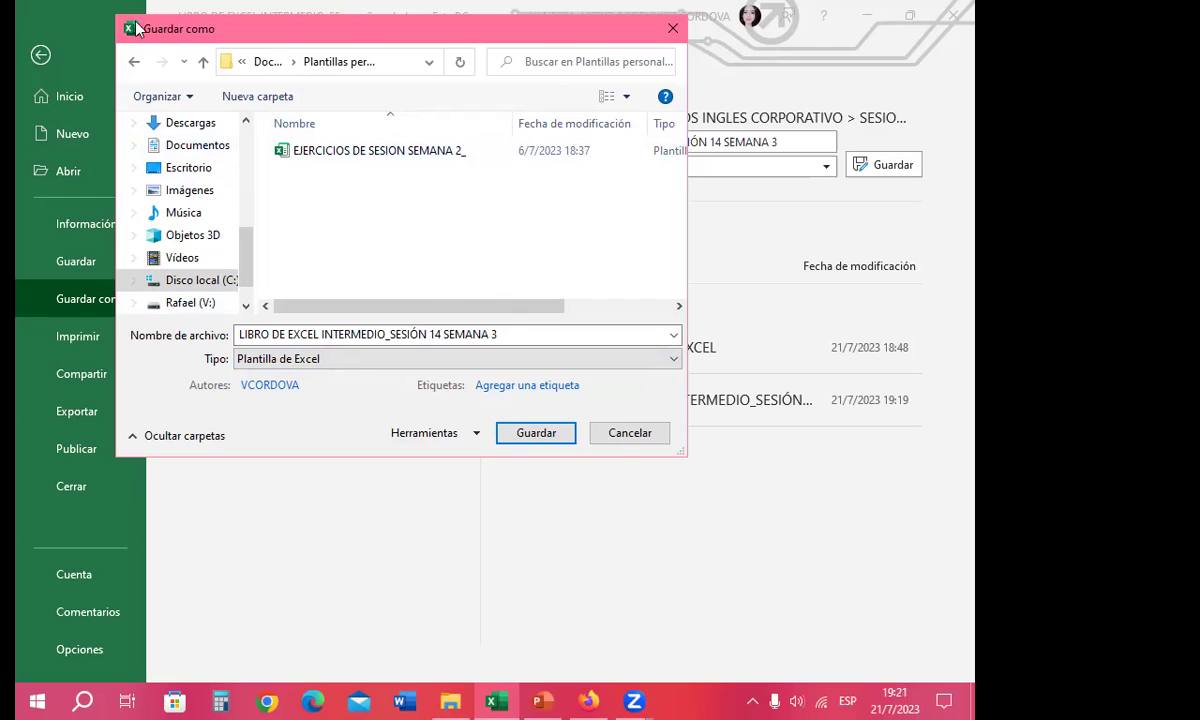
pyautogui.click(136, 64)
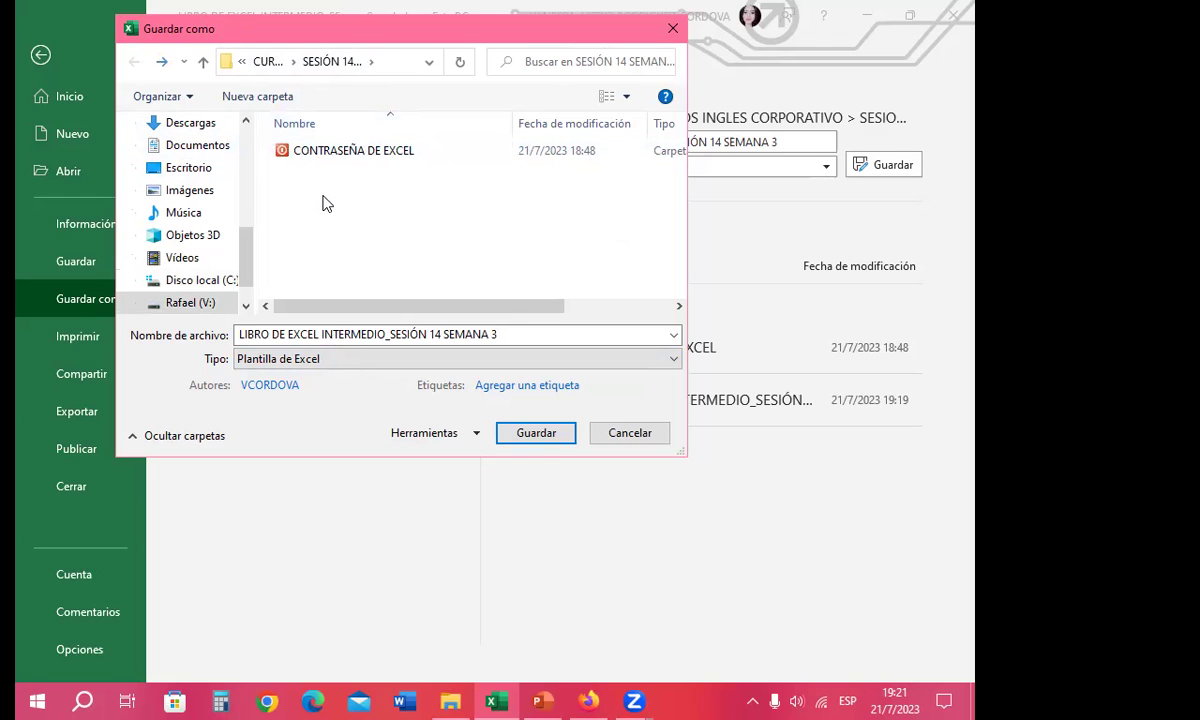
pyautogui.click(536, 434)
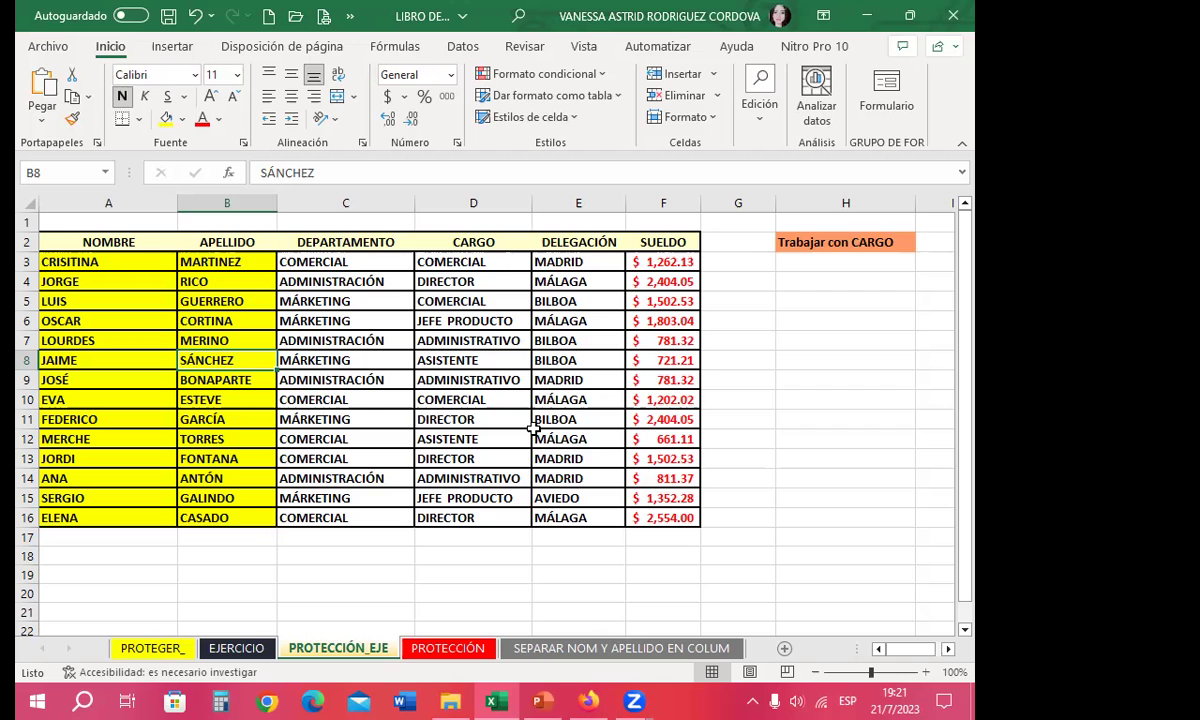
# Step: Close Excel and bring up the SESIÓN 14 SEMANA 3 folder in File Explorer
pyautogui.click(953, 15)
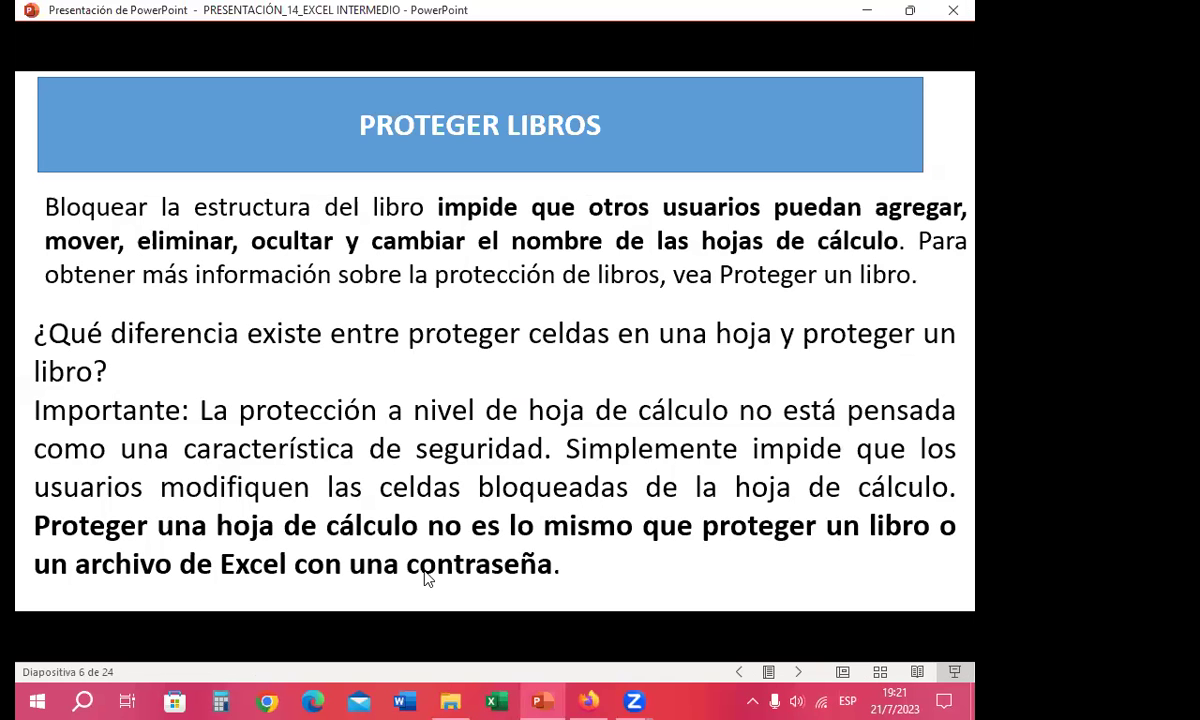
pyautogui.click(453, 698)
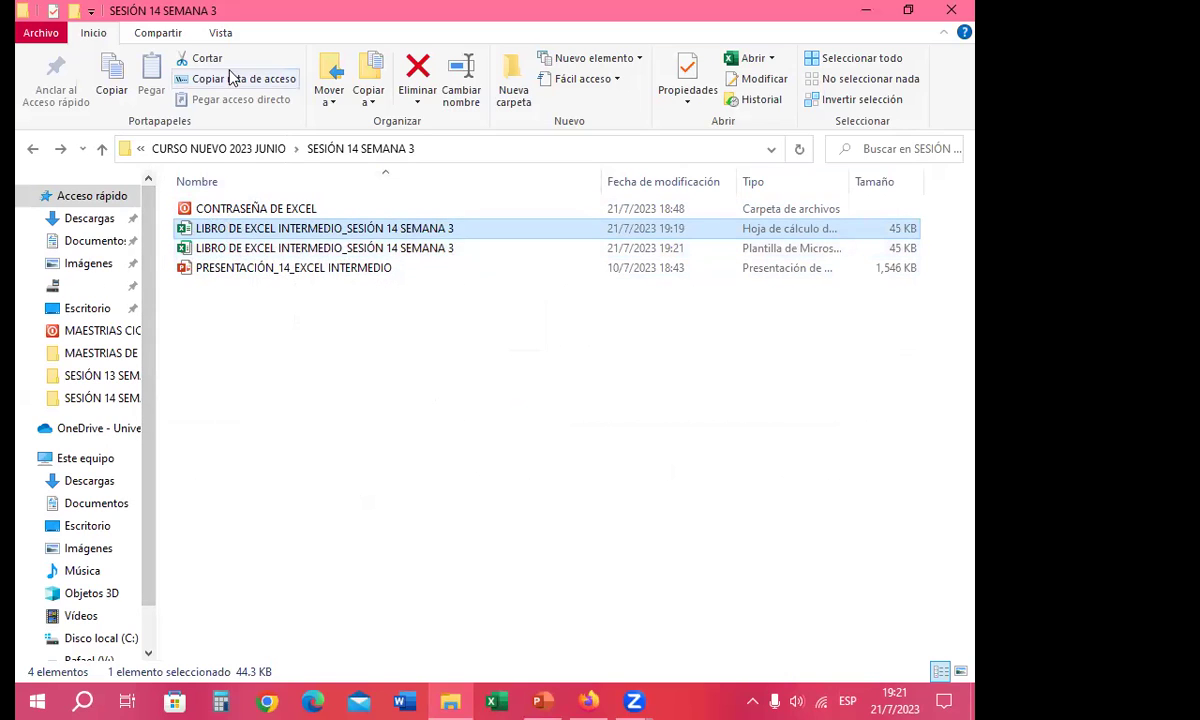
# Step: Switch the folder view to Iconos grandes
pyautogui.click(218, 33)
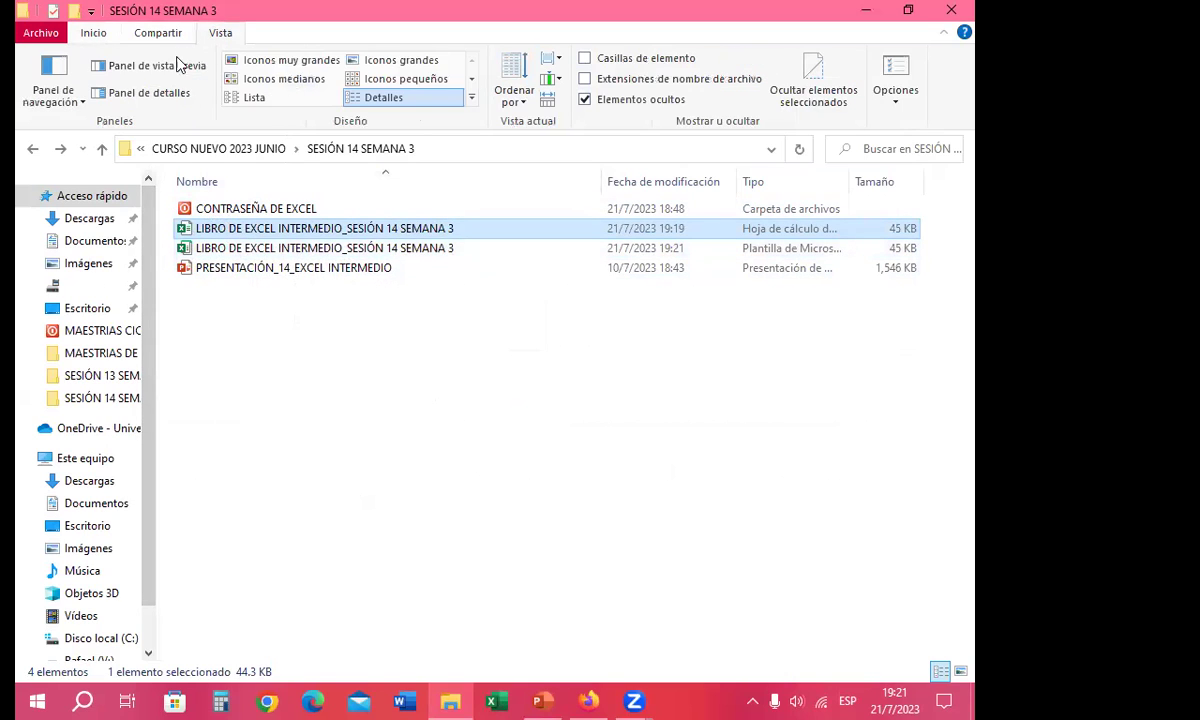
pyautogui.click(372, 61)
pyautogui.click(372, 366)
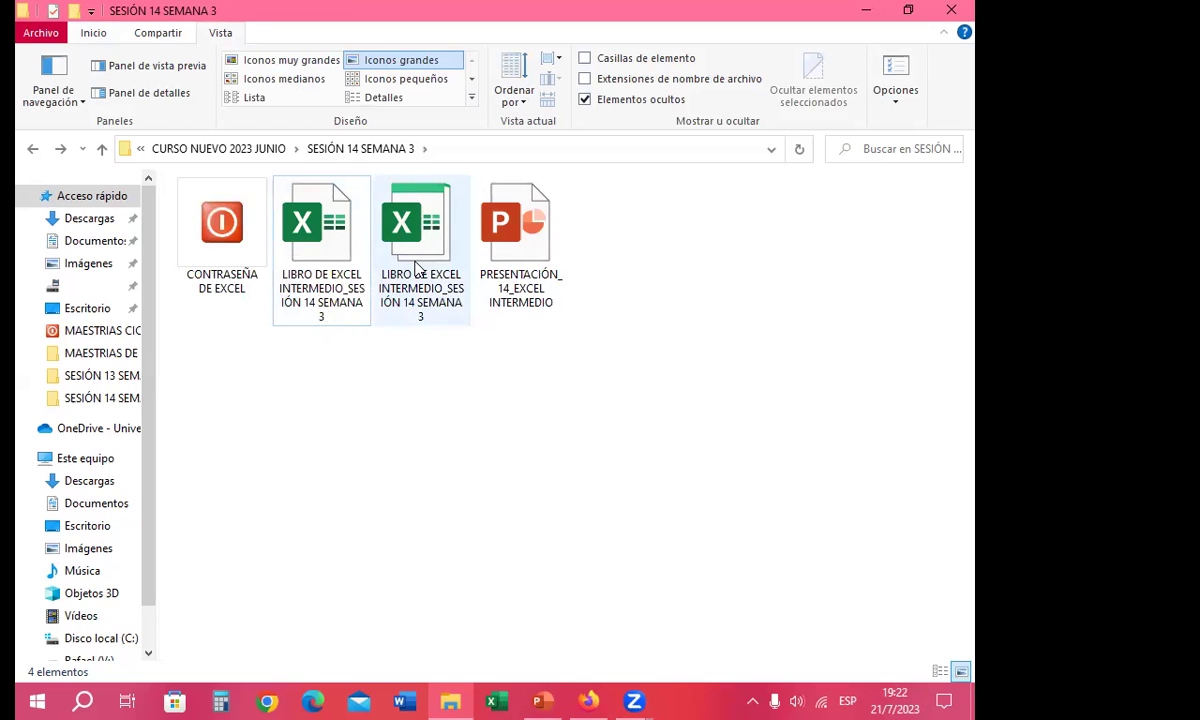
pyautogui.moveTo(416, 245)
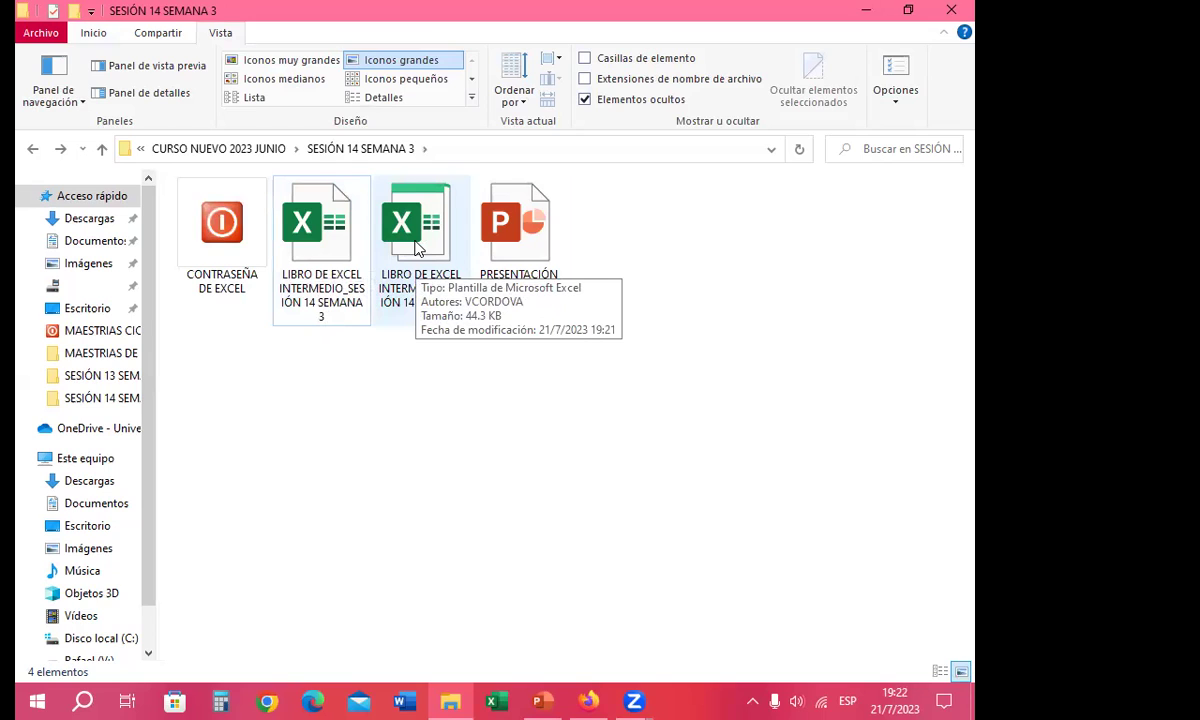
# Step: Check the new template's properties, confirming a 44.3 KB .xltx file
pyautogui.click(418, 249)
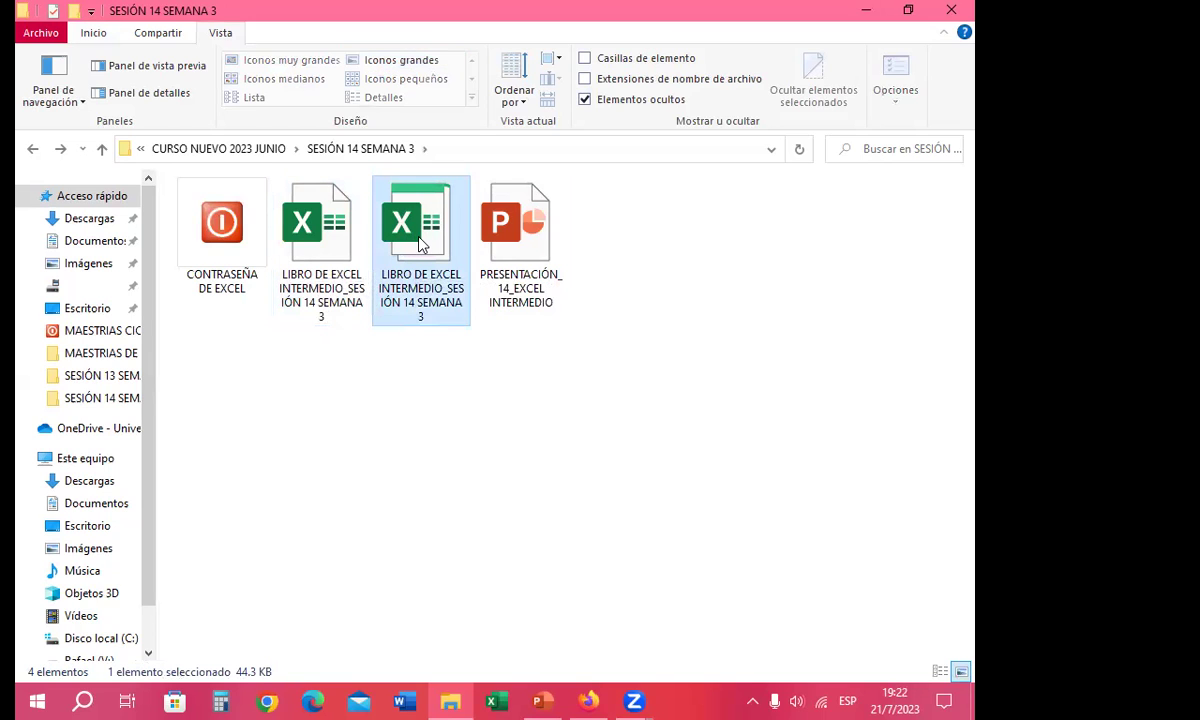
pyautogui.rightClick(418, 237)
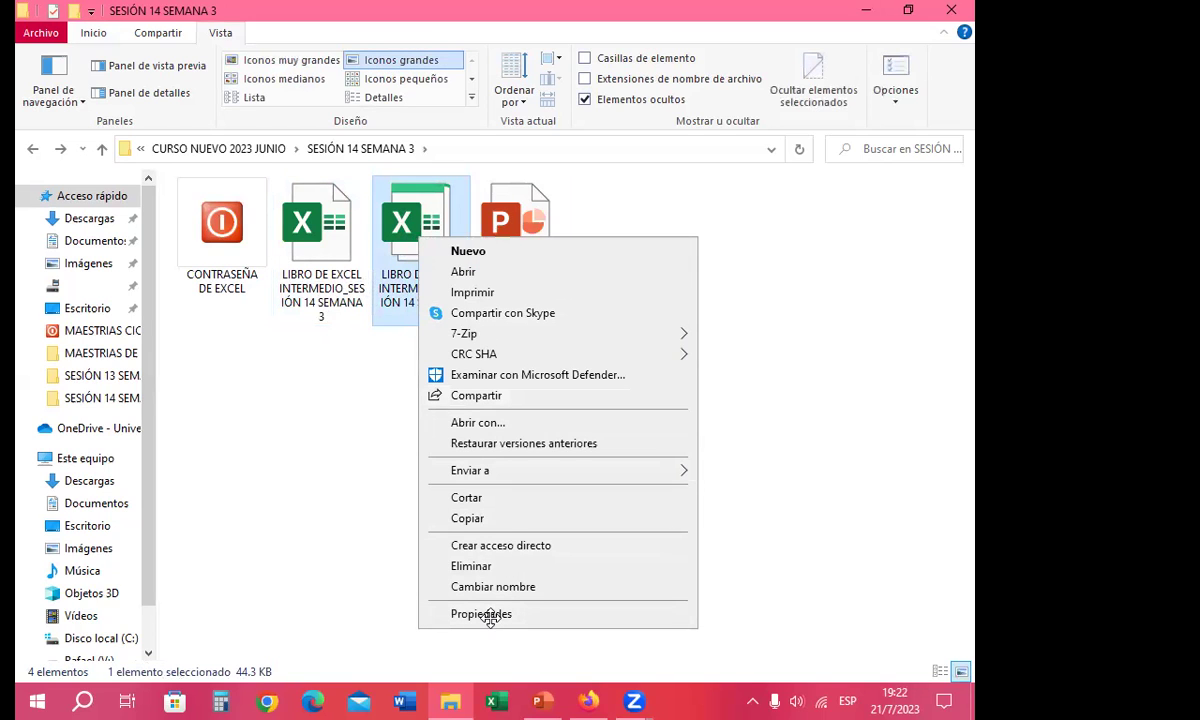
pyautogui.press('r')
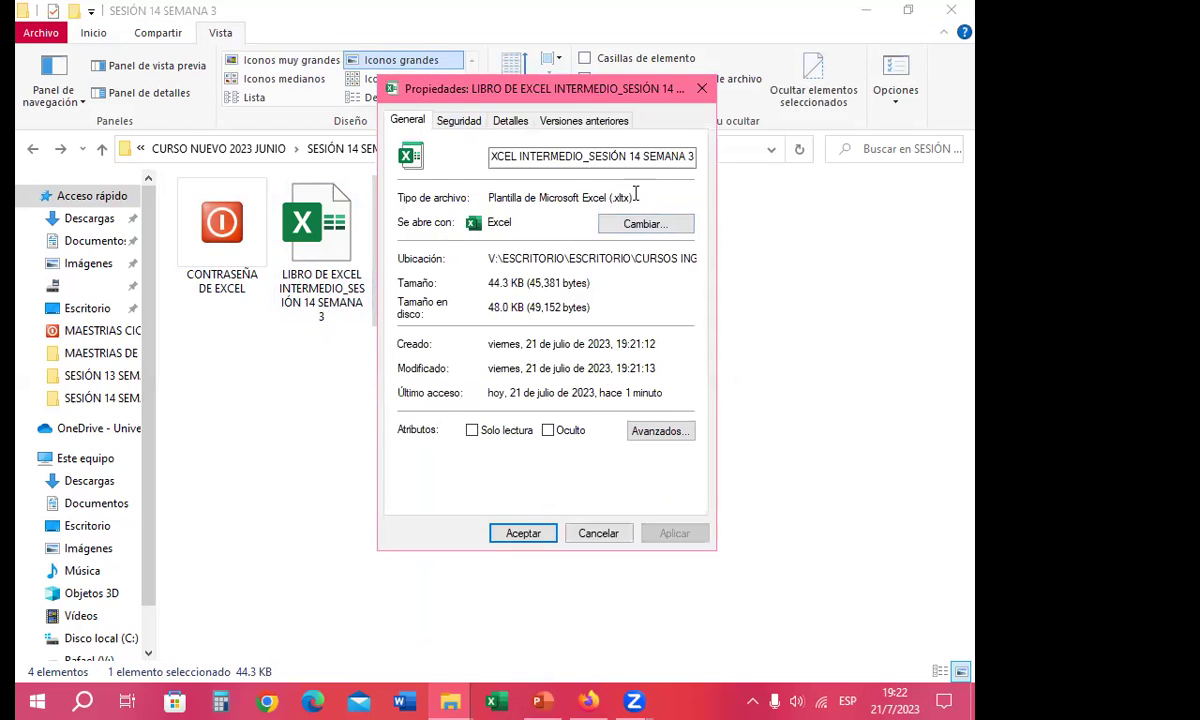
pyautogui.click(598, 533)
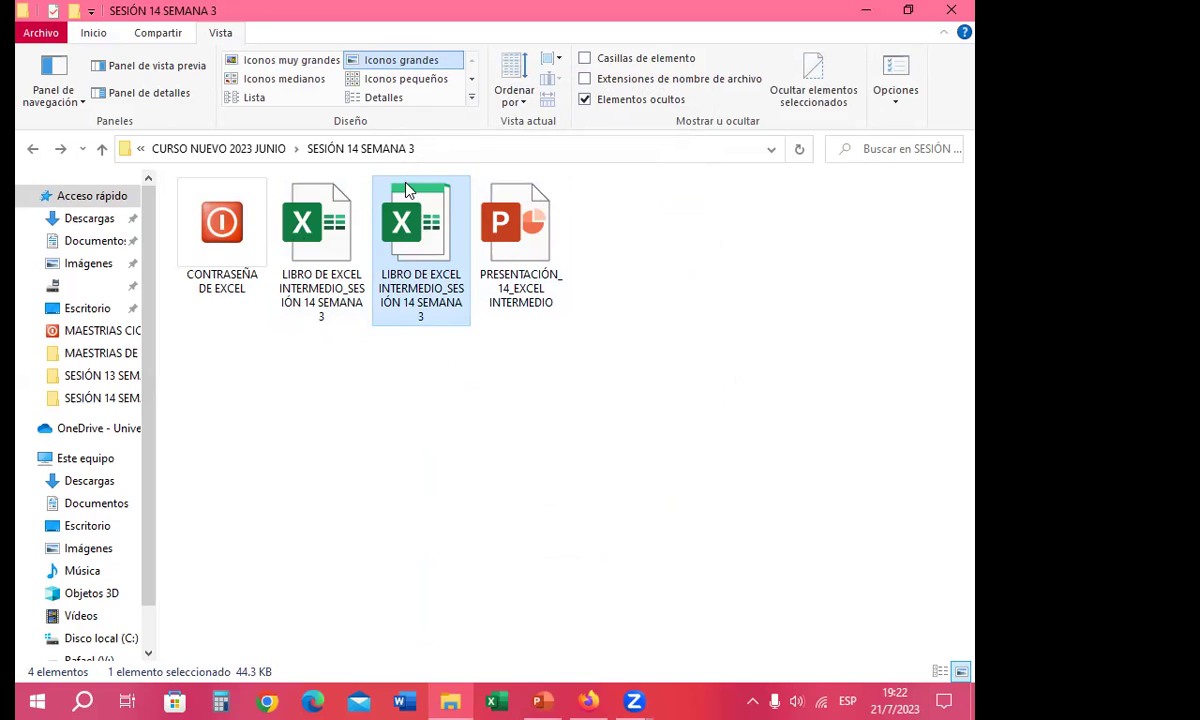
# Step: Open the template and remove the yellow fill from names in A3:B16
pyautogui.doubleClick(431, 250)
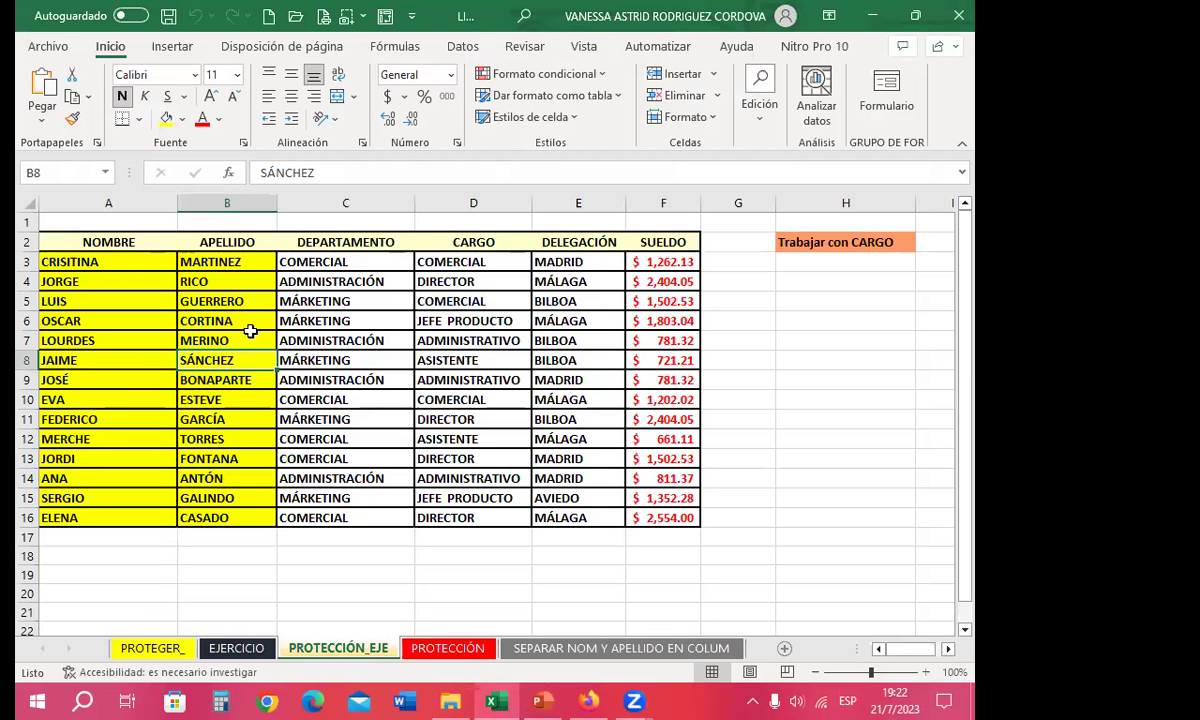
pyautogui.moveTo(120, 262); pyautogui.dragTo(229, 516)
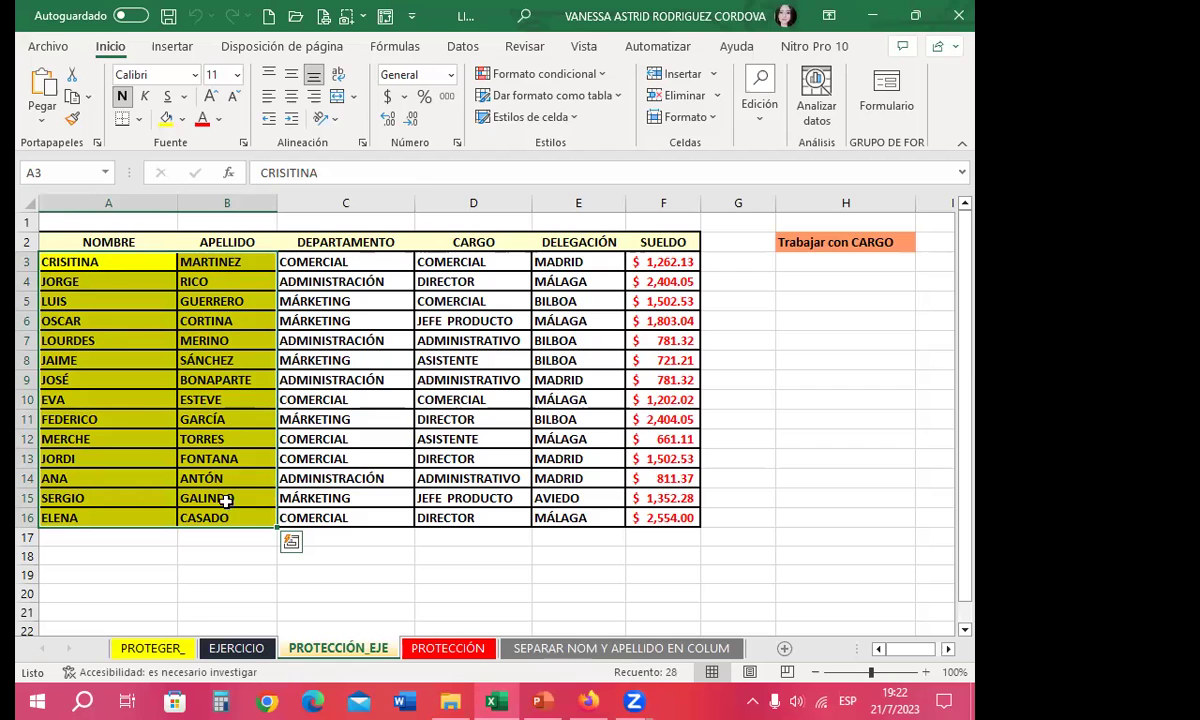
pyautogui.moveTo(115, 261)
pyautogui.mouseDown()
pyautogui.moveTo(265, 441)
pyautogui.moveTo(262, 517)
pyautogui.mouseUp()
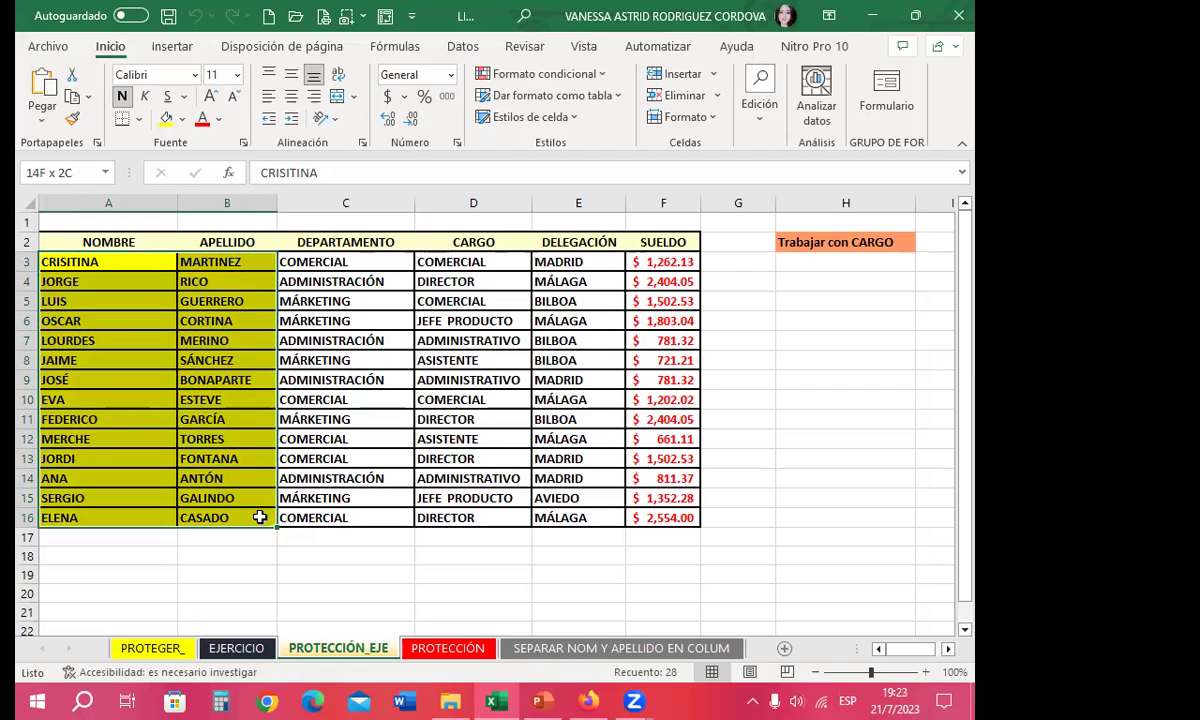
pyautogui.click(182, 118)
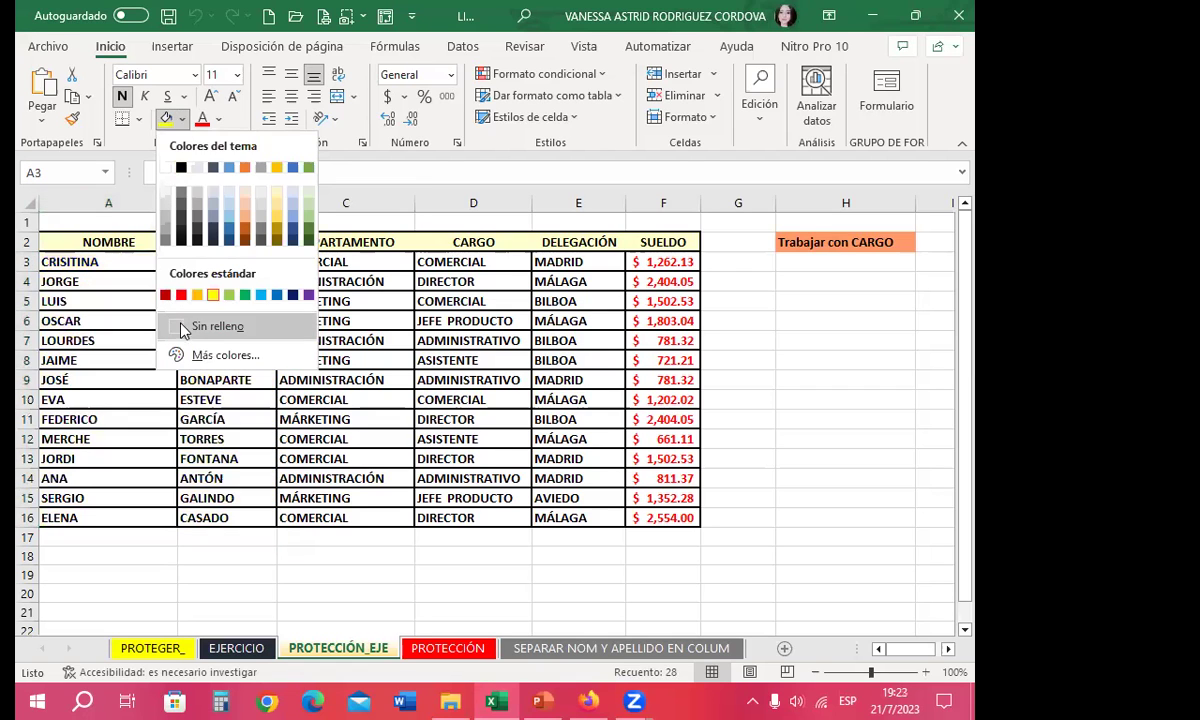
pyautogui.click(190, 326)
pyautogui.click(340, 378)
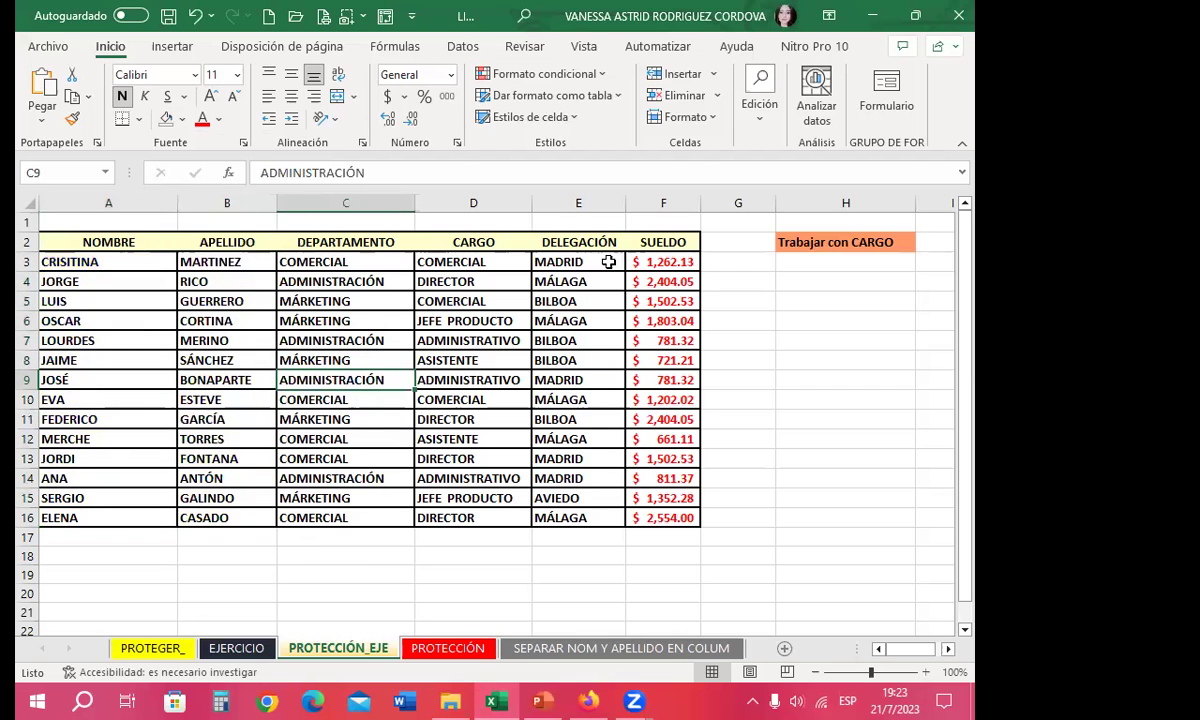
# Step: Fill the SUELDO values in F3:F16 with yellow
pyautogui.moveTo(645, 261); pyautogui.dragTo(645, 517)
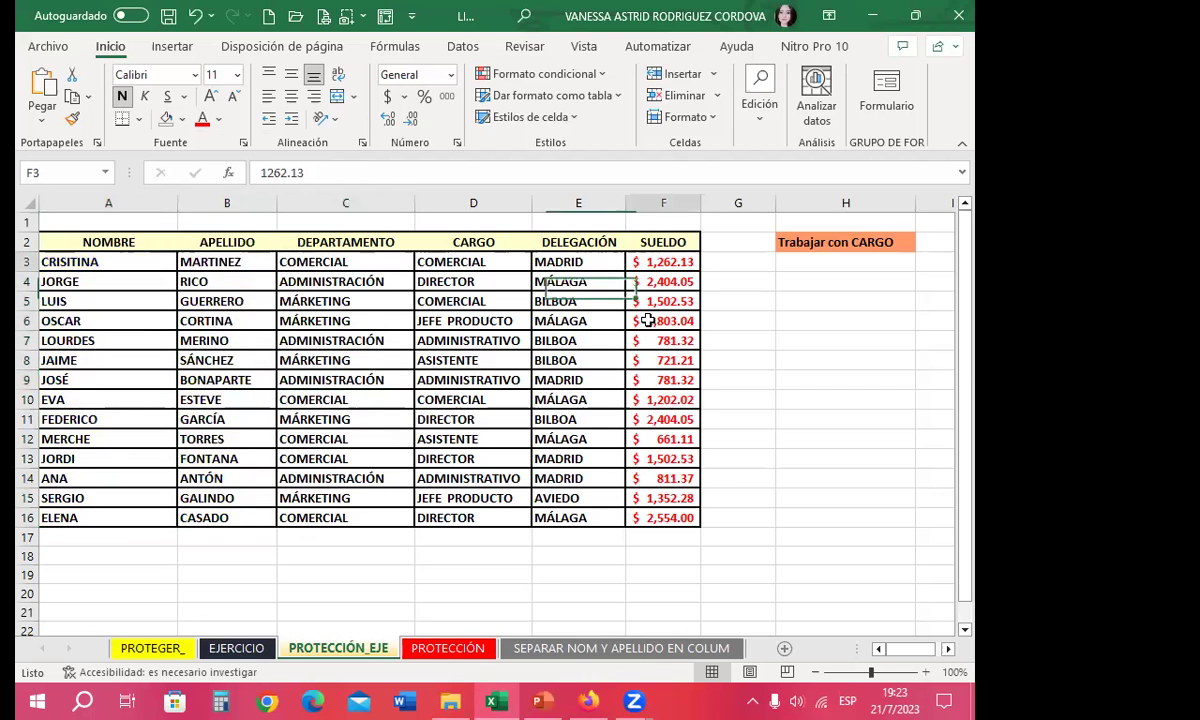
pyautogui.click(182, 118)
pyautogui.click(228, 295)
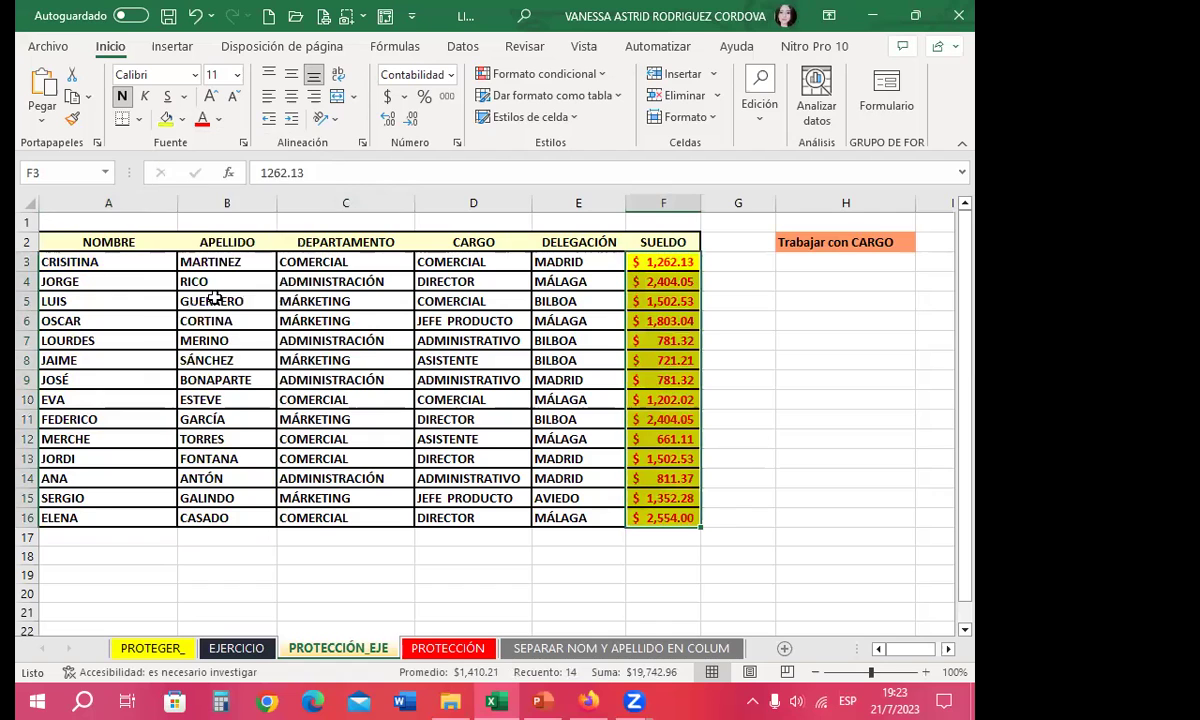
pyautogui.click(543, 437)
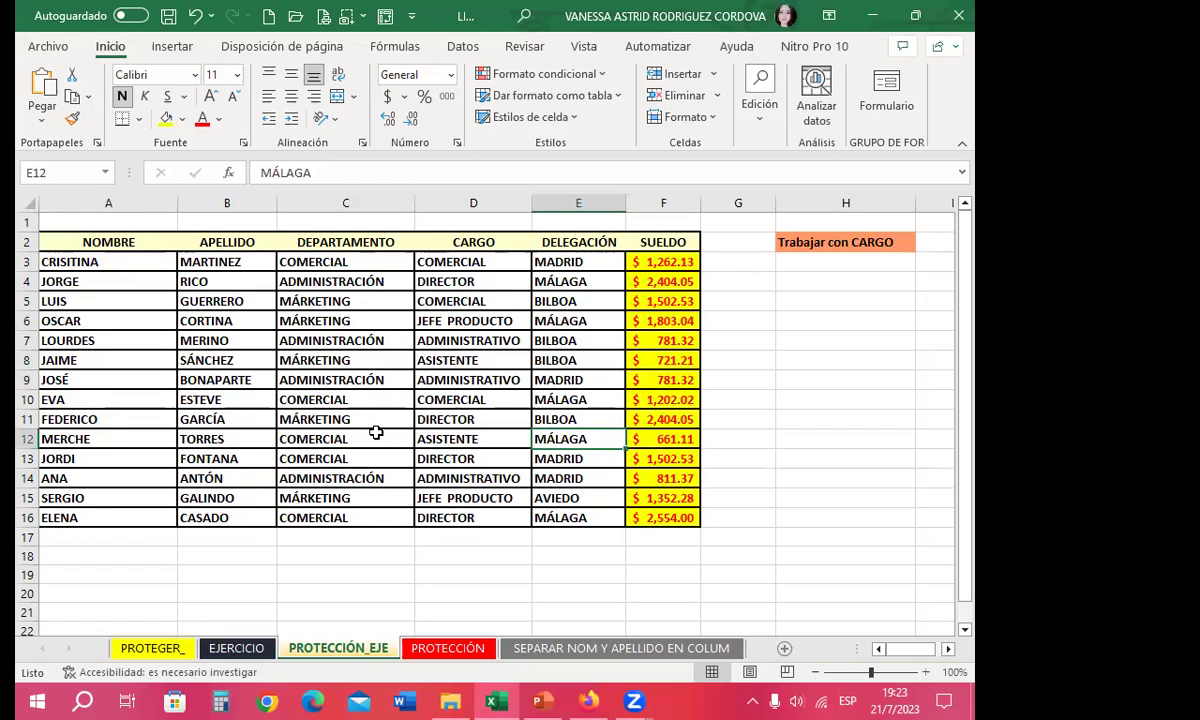
# Step: Clear the employee data in A3:E15 and start saving the workbook
pyautogui.click(340, 437)
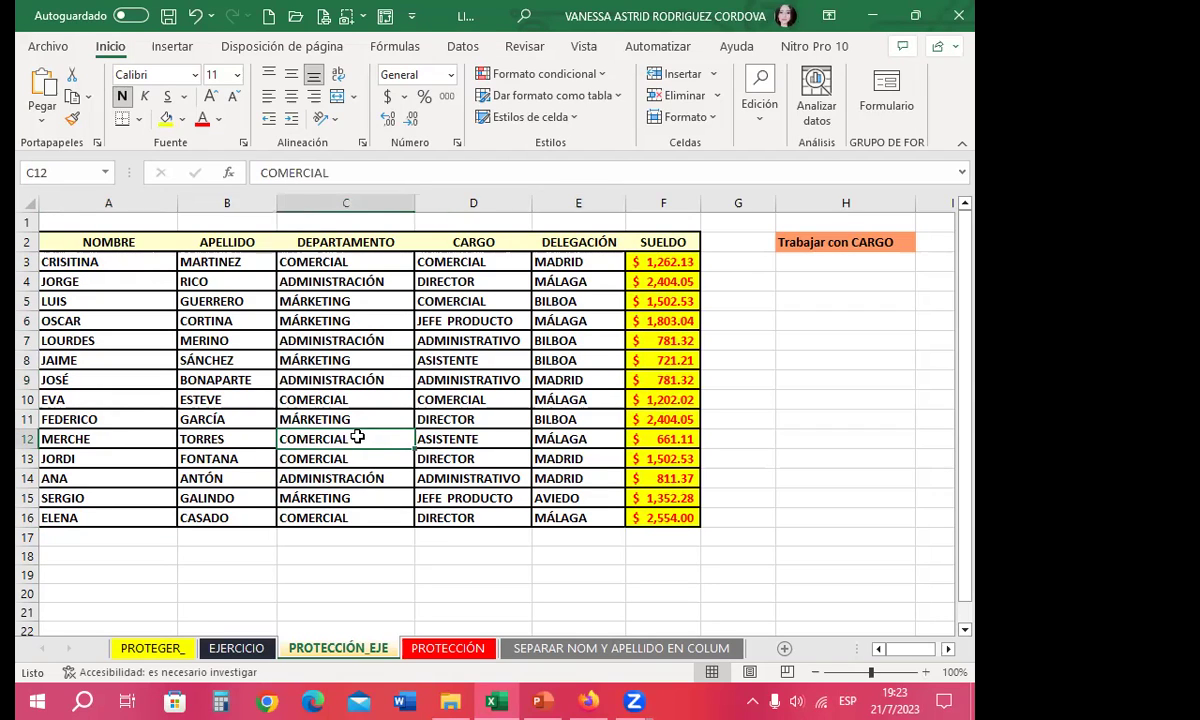
pyautogui.moveTo(108, 262); pyautogui.dragTo(547, 500)
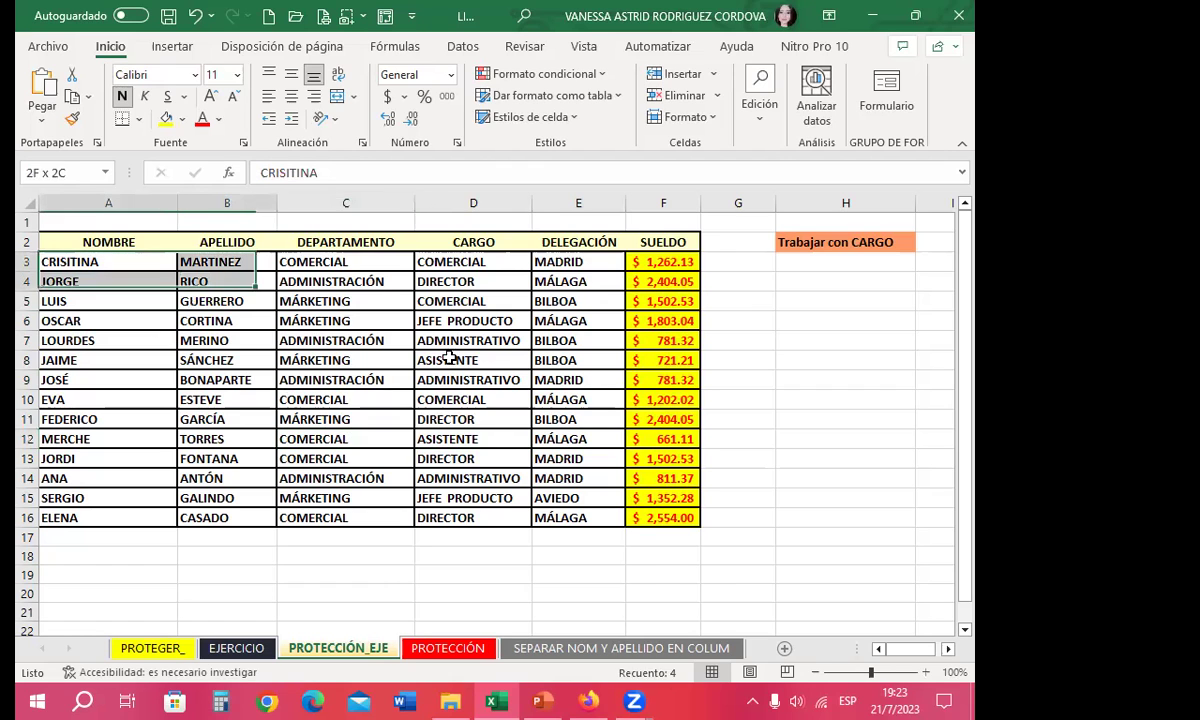
pyautogui.press('Delete')
pyautogui.click(329, 436)
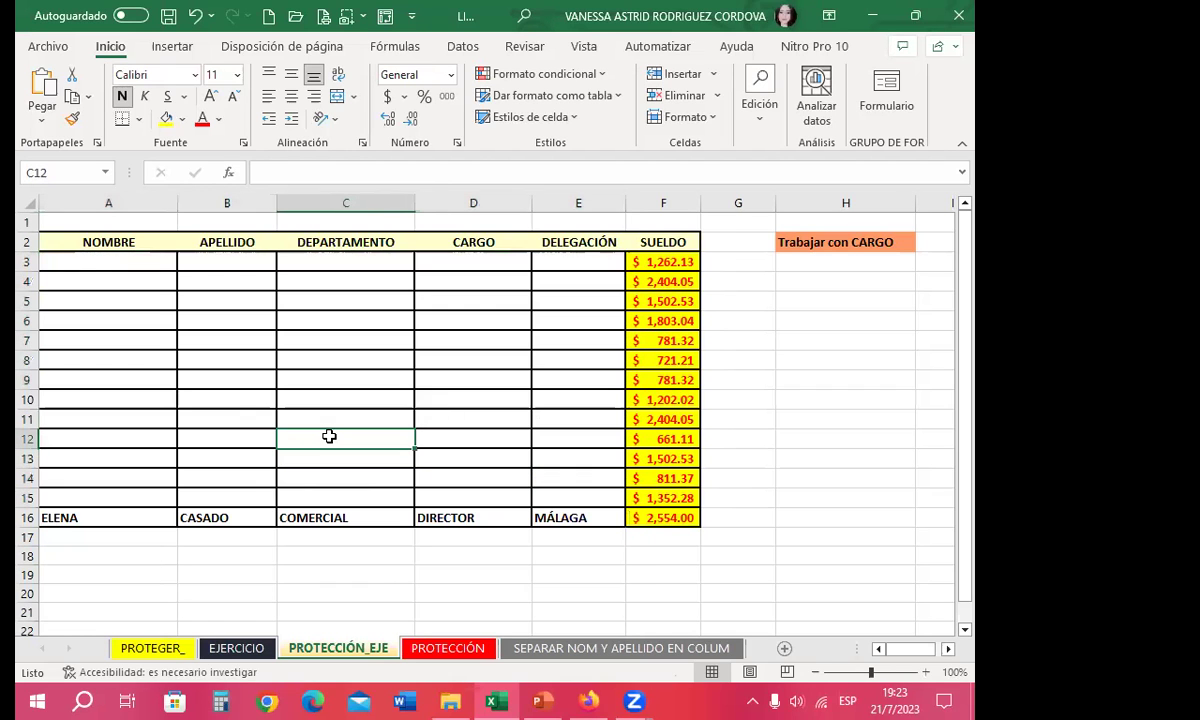
pyautogui.click(754, 483)
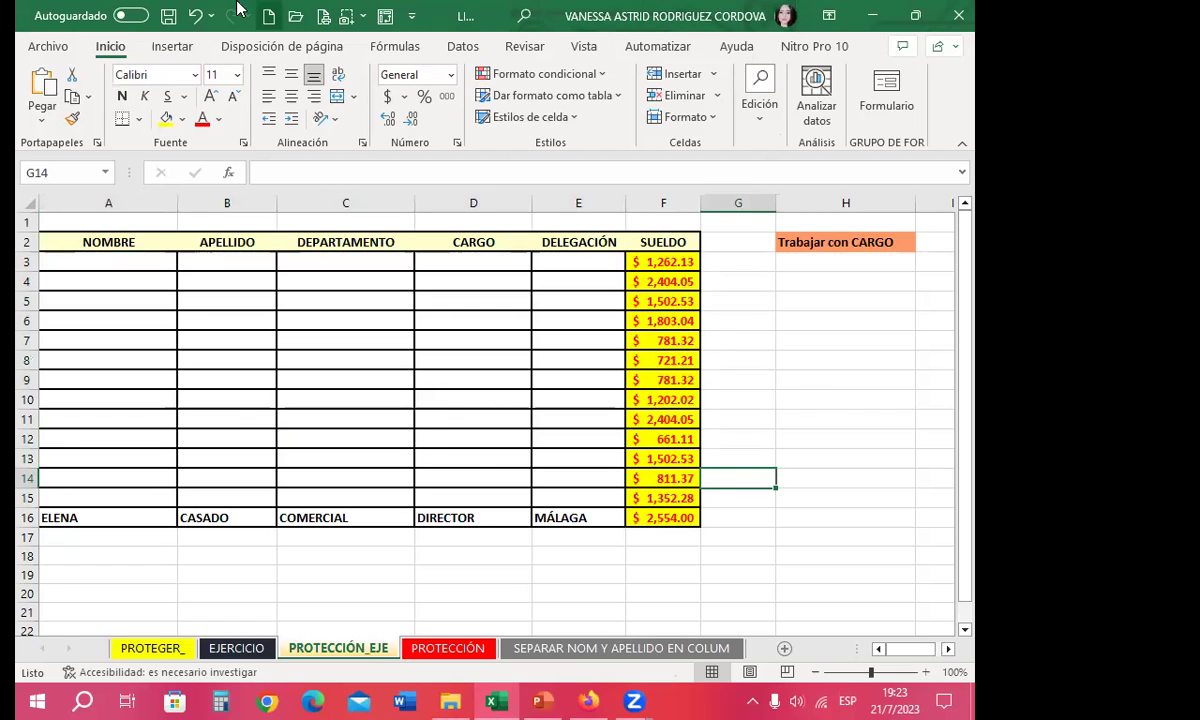
pyautogui.click(166, 17)
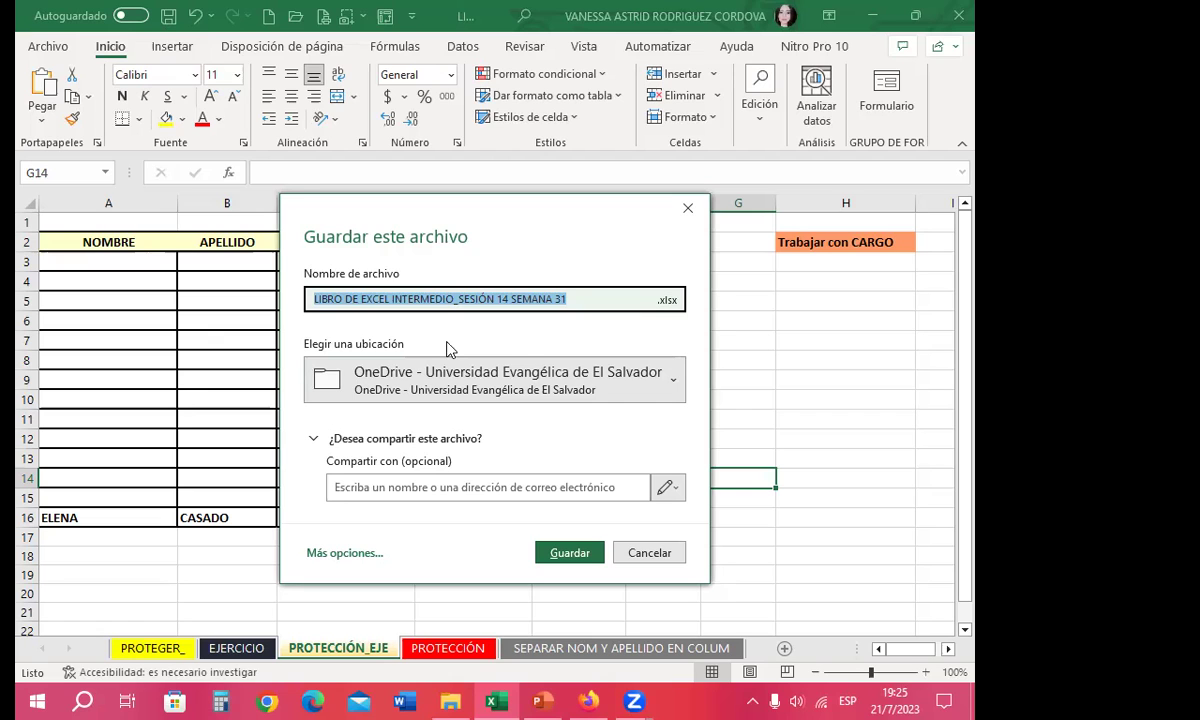
# Step: Cancel the pending save and close the workbook choosing No guardar
pyautogui.click(665, 555)
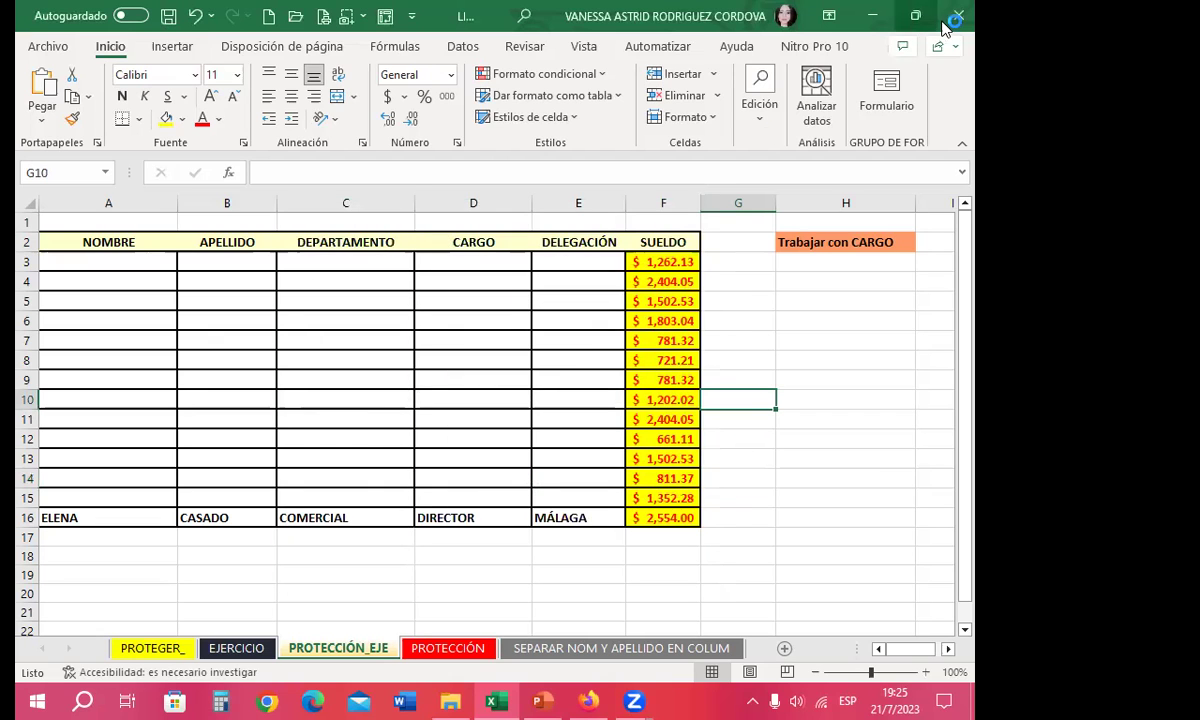
pyautogui.click(958, 15)
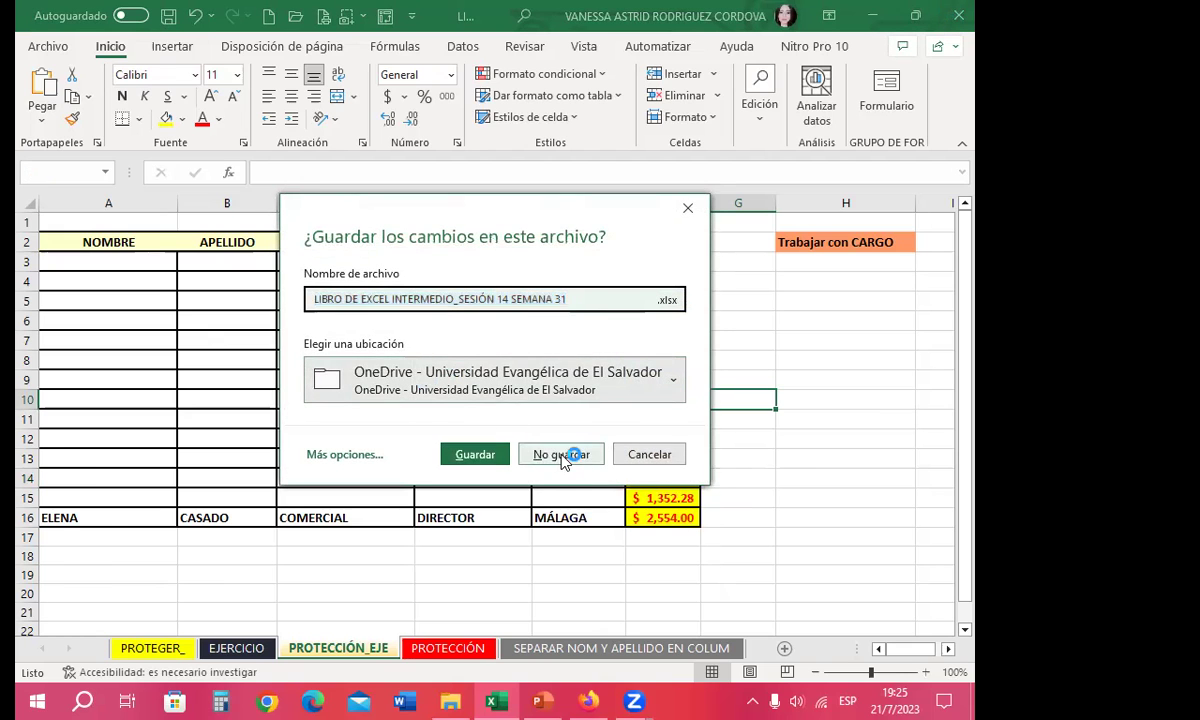
pyautogui.click(561, 454)
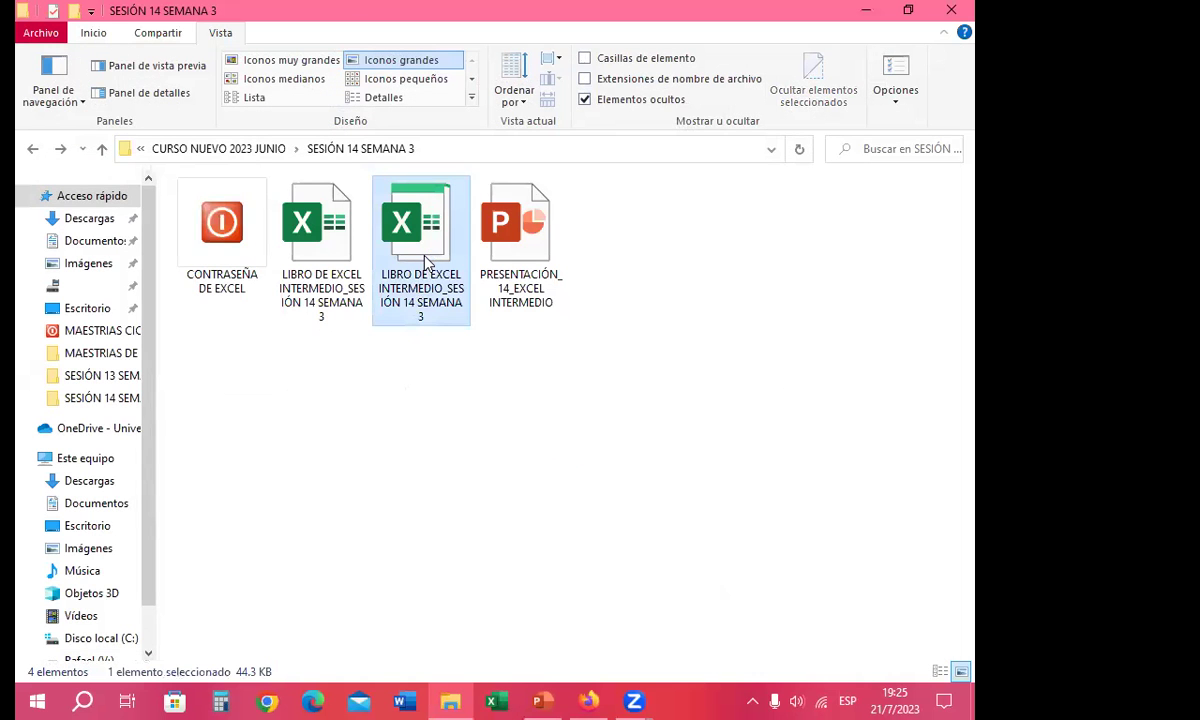
# Step: Reopen the LIBRO DE EXCEL INTERMEDIO workbook from File Explorer
pyautogui.doubleClick(425, 262)
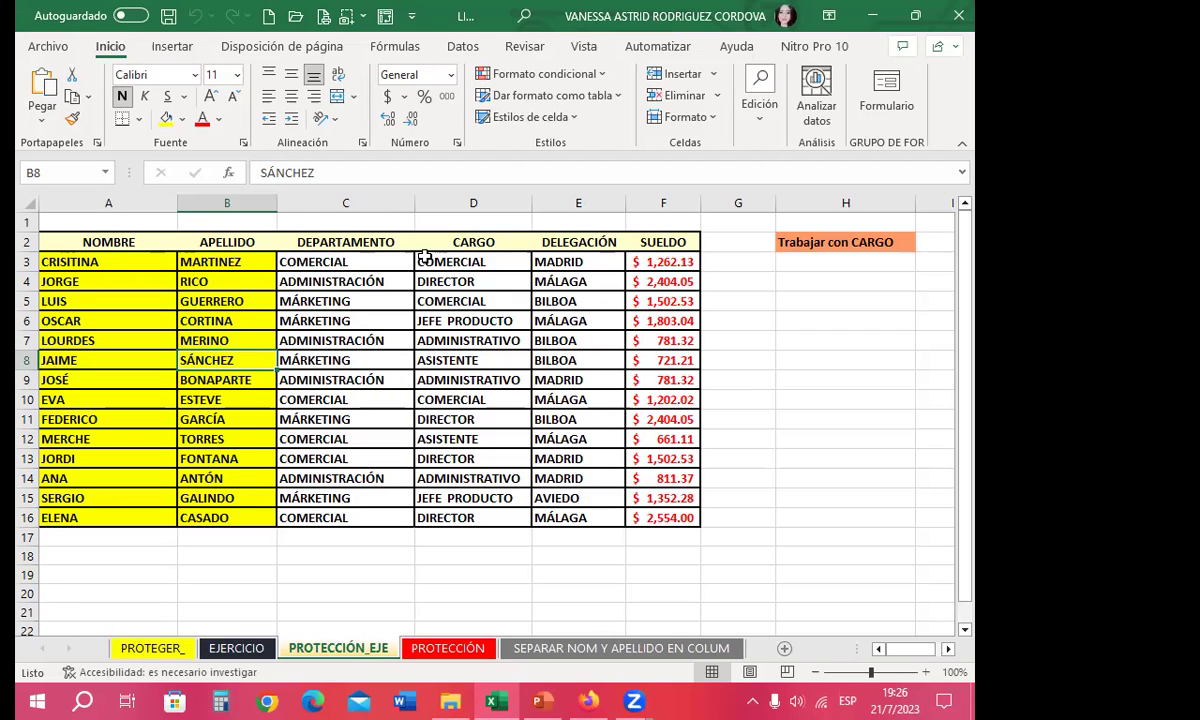
# Step: Bring the Firefox Google Sheets attendance register to the front
pyautogui.click(80, 700)
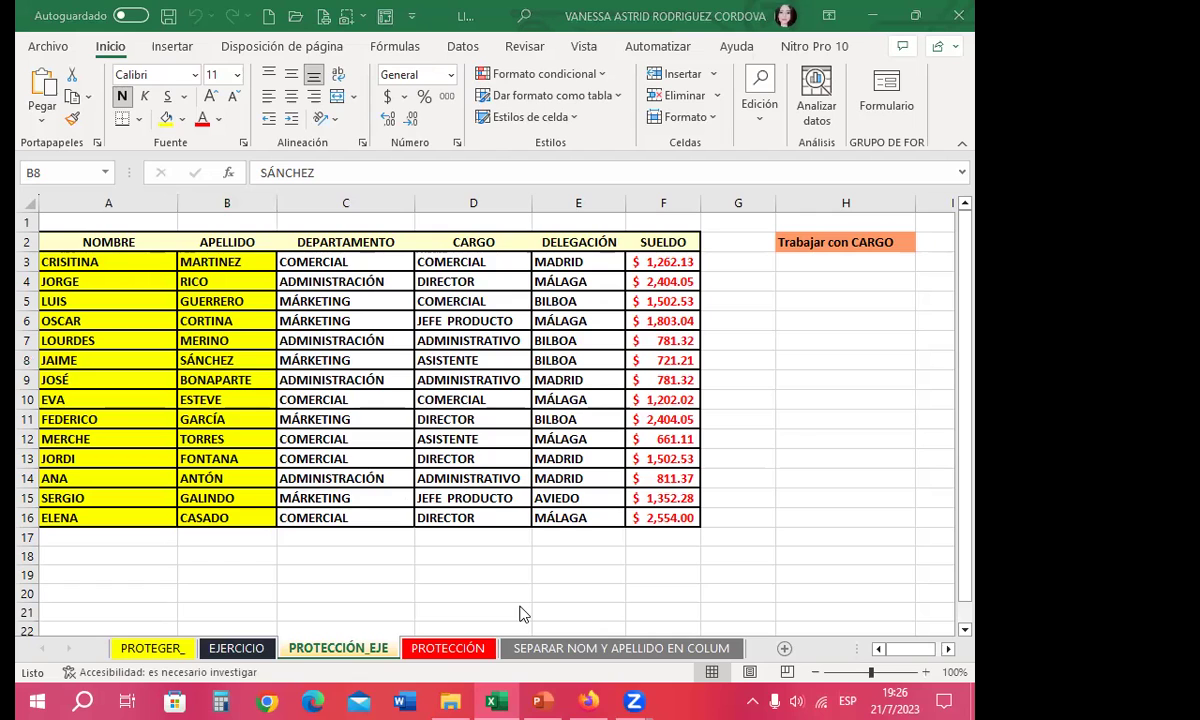
pyautogui.click(587, 700)
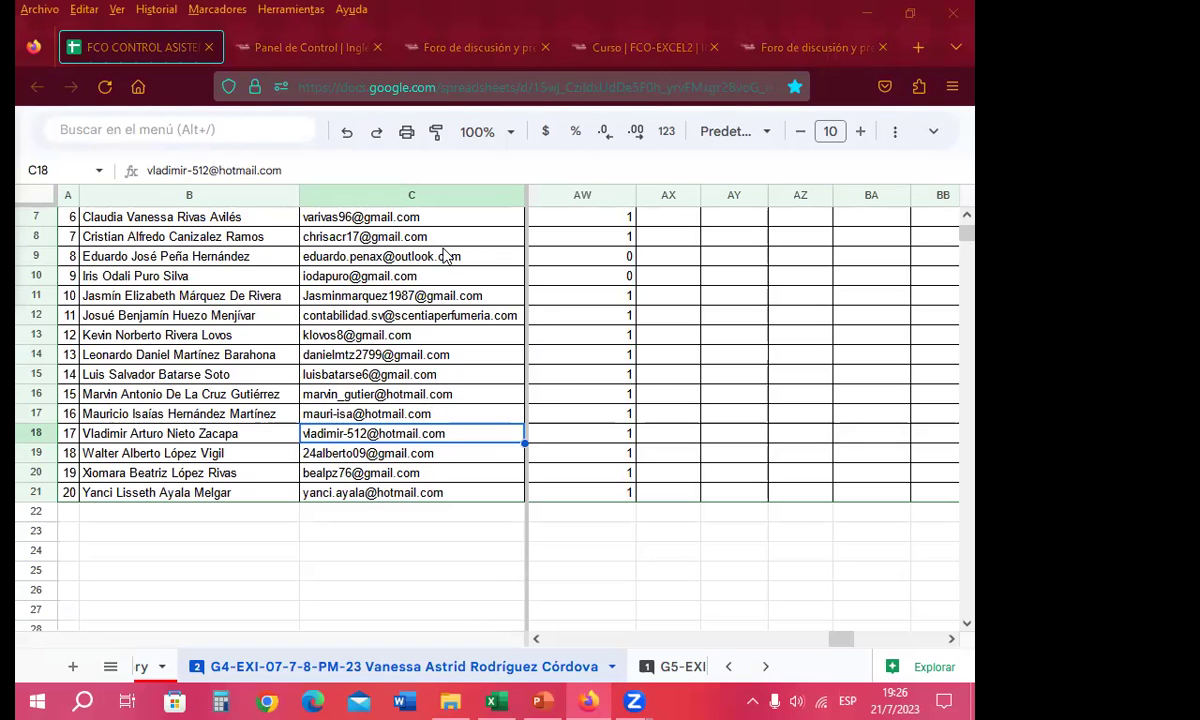
# Step: Set row 4's VIERNES 21 attendance (AW4) to 1, then go back to Excel
pyautogui.scroll(3, 428, 396)
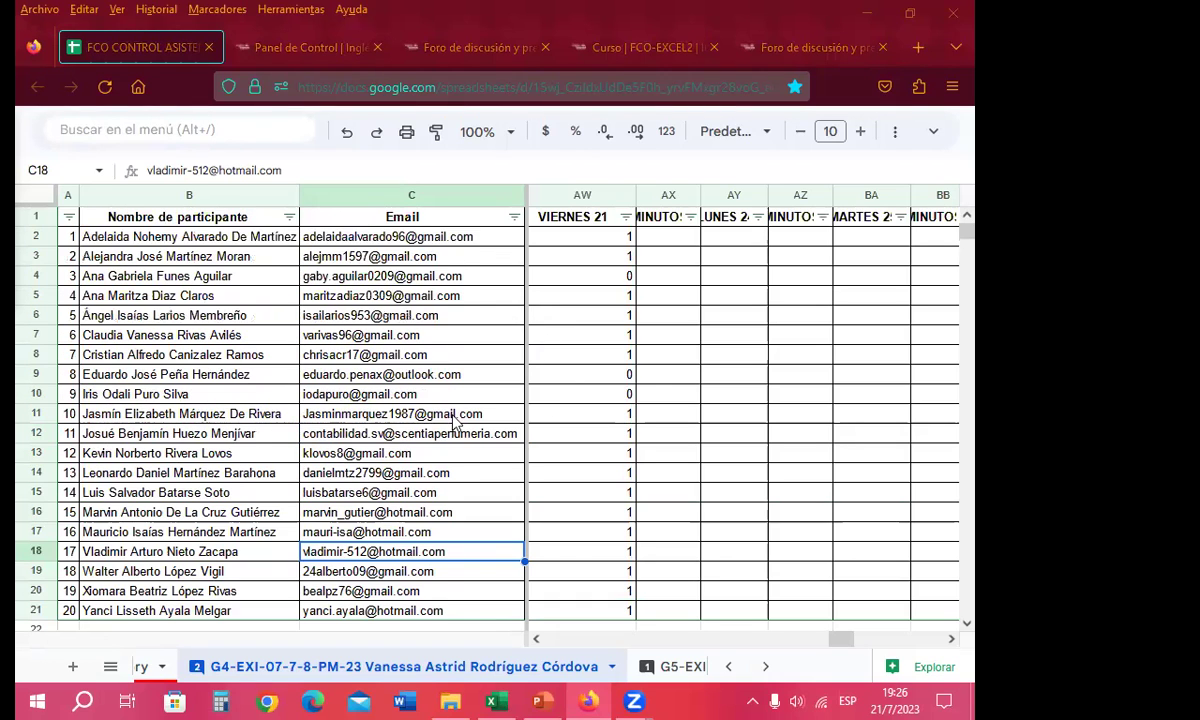
pyautogui.click(573, 278)
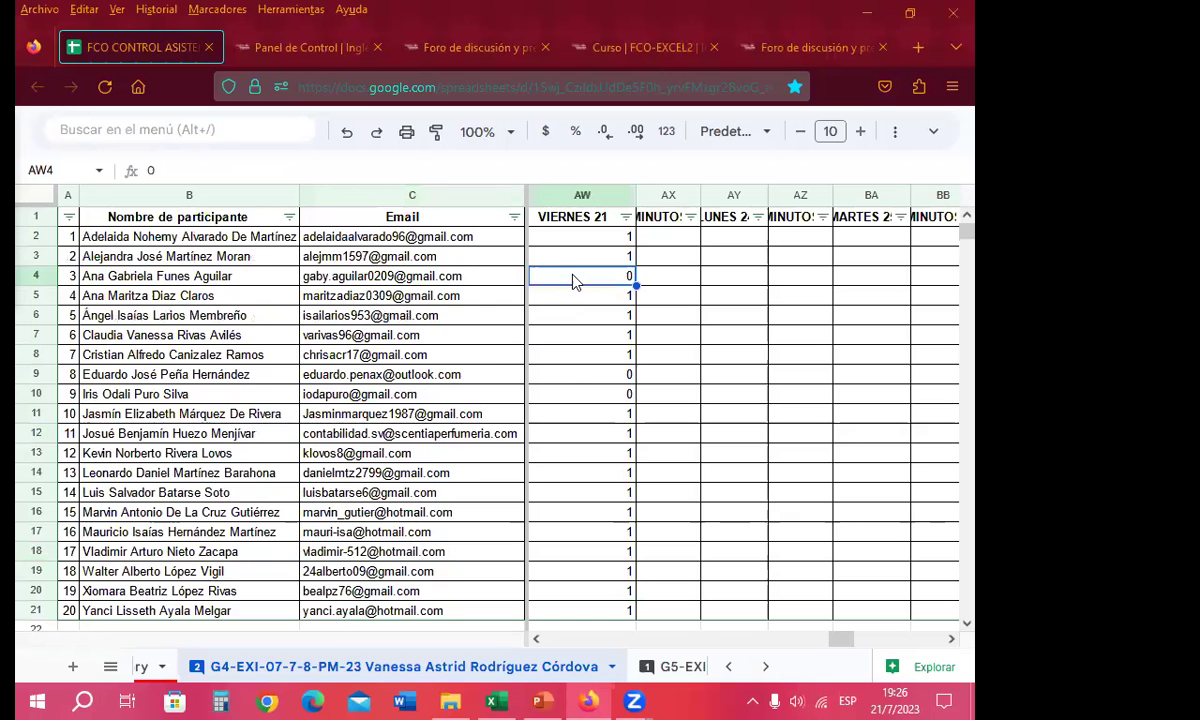
pyautogui.write('1')
pyautogui.click(582, 355)
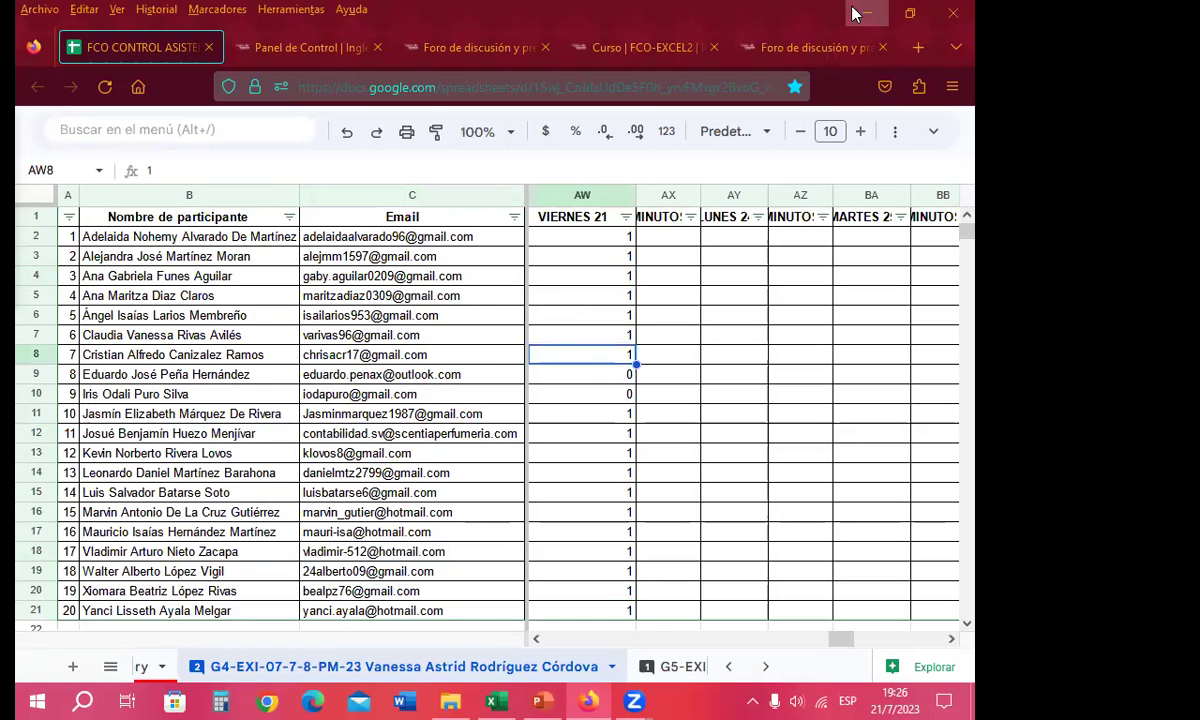
pyautogui.click(870, 16)
pyautogui.click(750, 376)
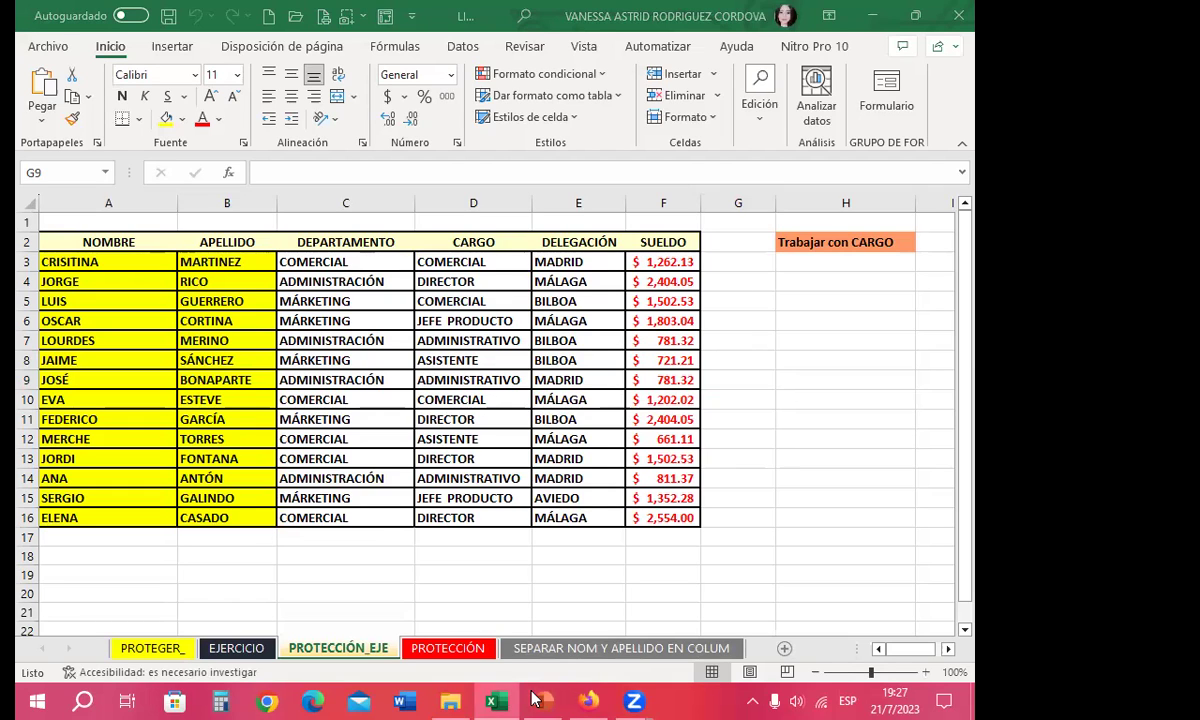
# Step: Change AW10's VIERNES 21 attendance to 1 and switch back to Excel
pyautogui.click(588, 701)
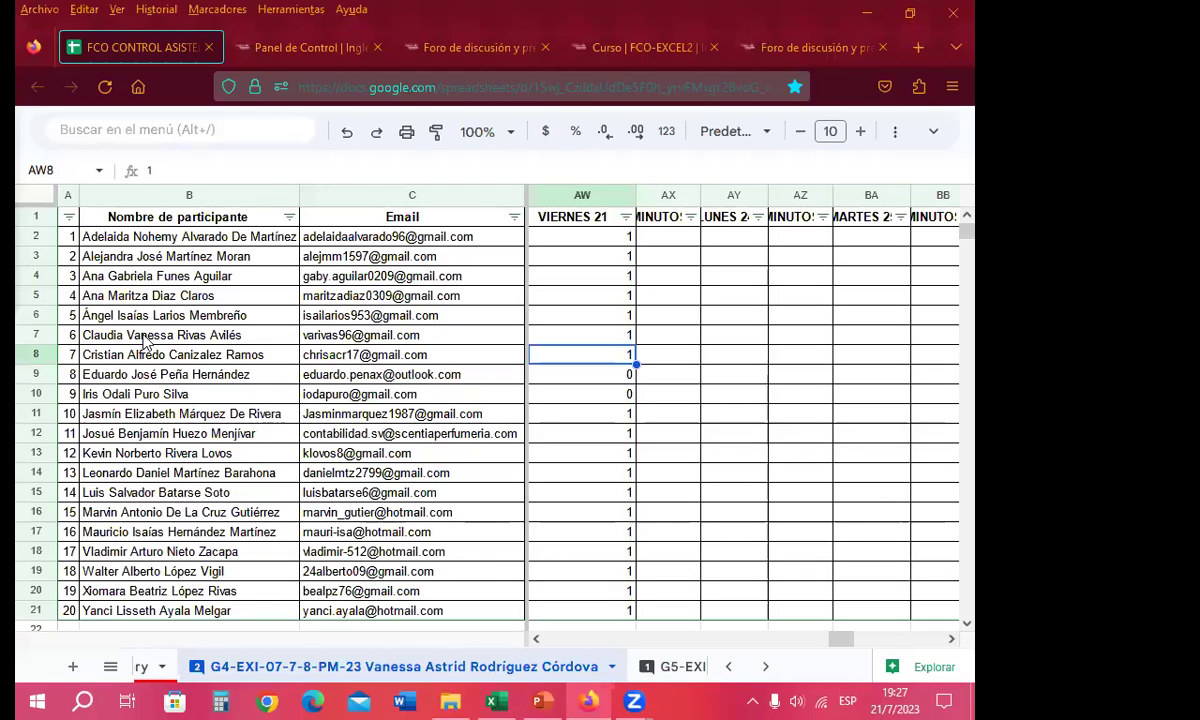
pyautogui.click(545, 396)
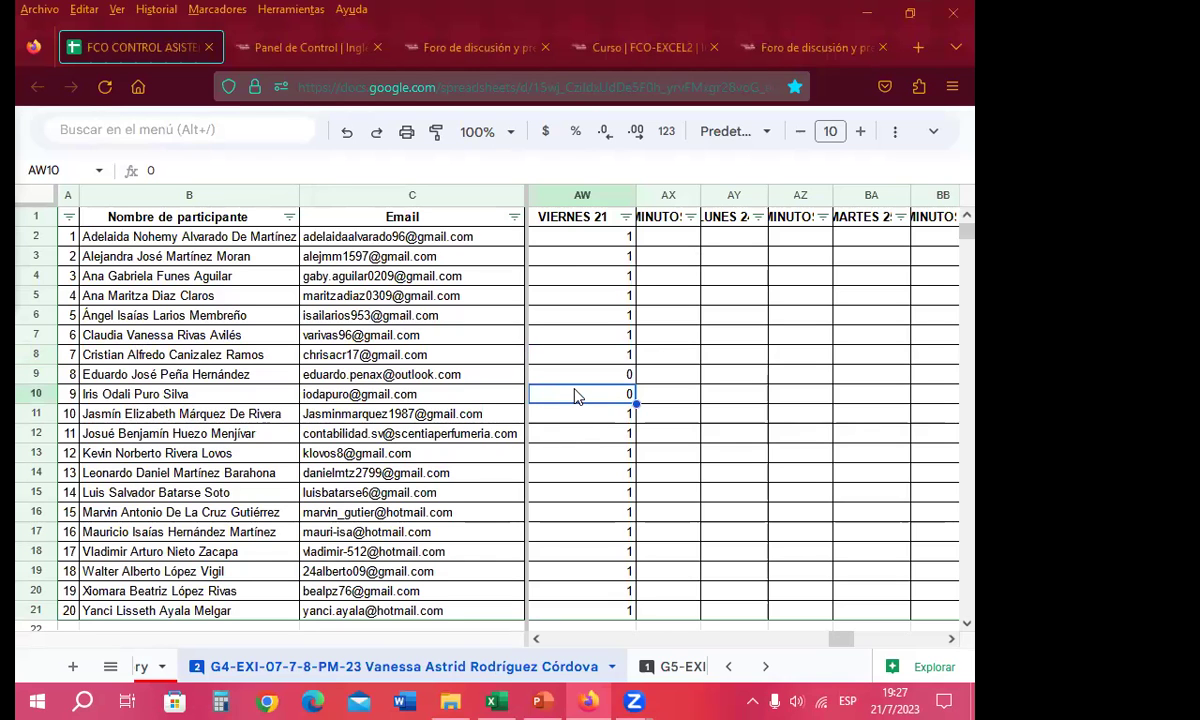
pyautogui.write('1')
pyautogui.press('Return')
pyautogui.press('Return')
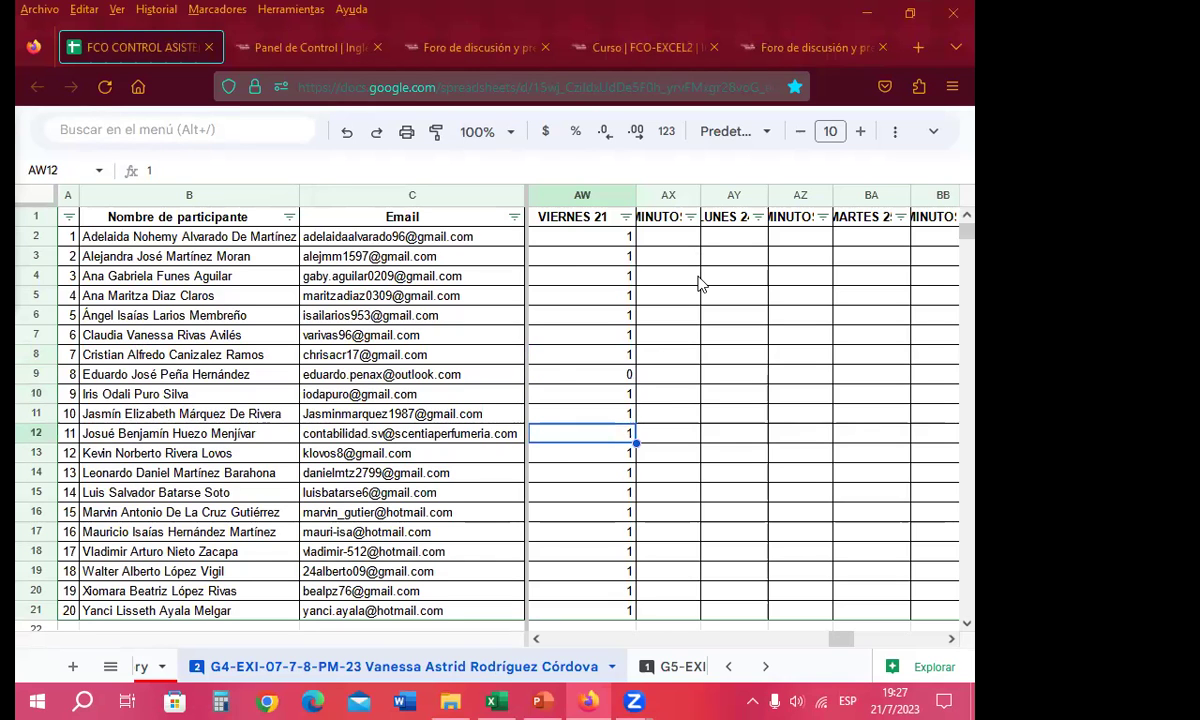
pyautogui.hotkey('alt', 'Tab')
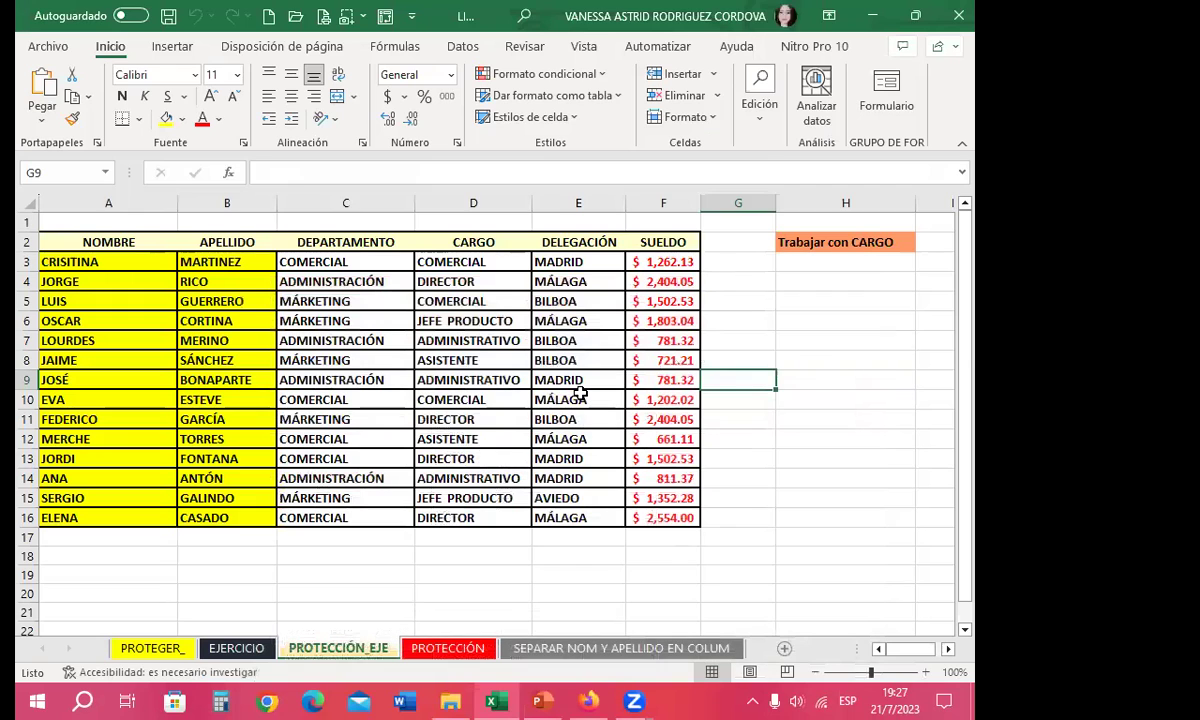
# Step: Close Excel and reopen the first session 14 workbook from its folder
pyautogui.click(957, 15)
pyautogui.click(325, 238)
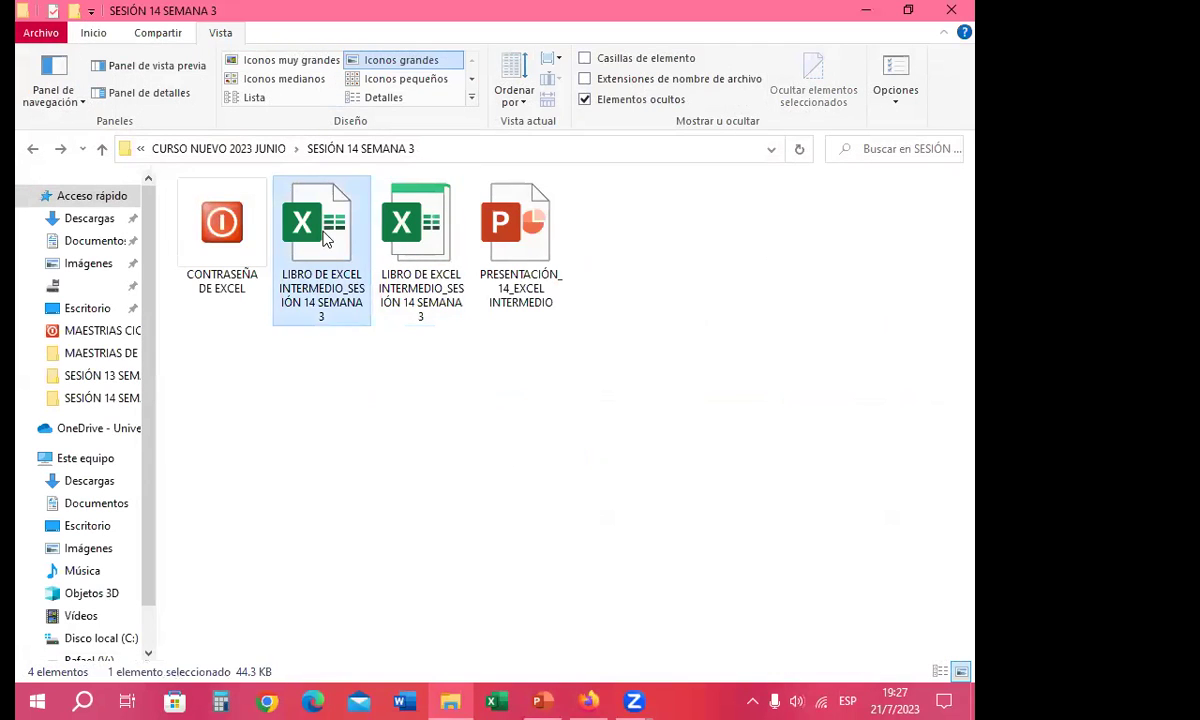
pyautogui.doubleClick(325, 238)
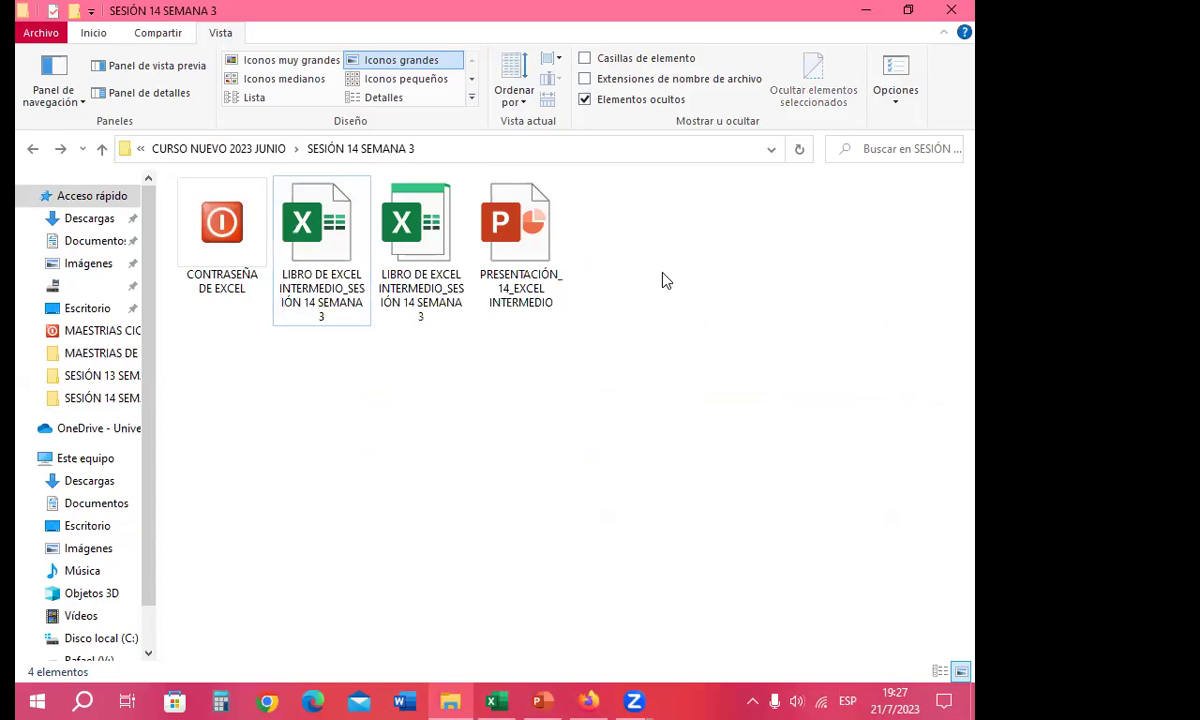
# Step: Create a new folder with an empty name in SESIÓN 14 SEMANA 3
pyautogui.hotkey('ctrl', 'shift', 'n')
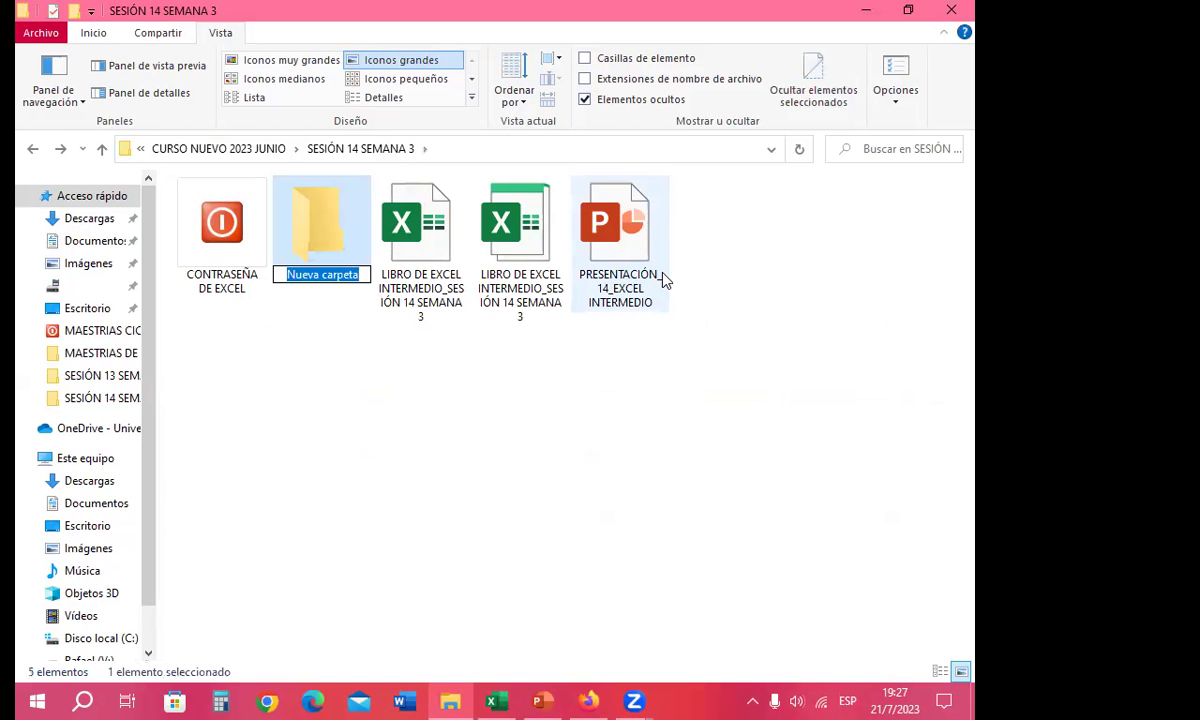
pyautogui.press('BackSpace')
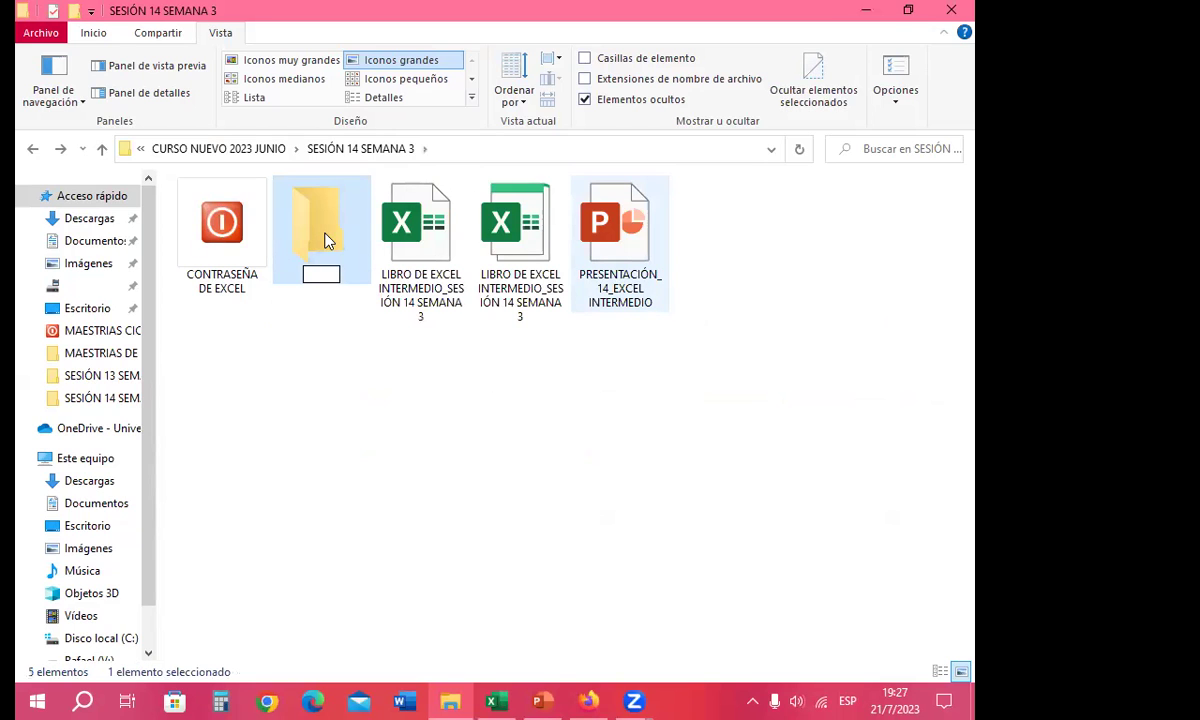
pyautogui.press('Return')
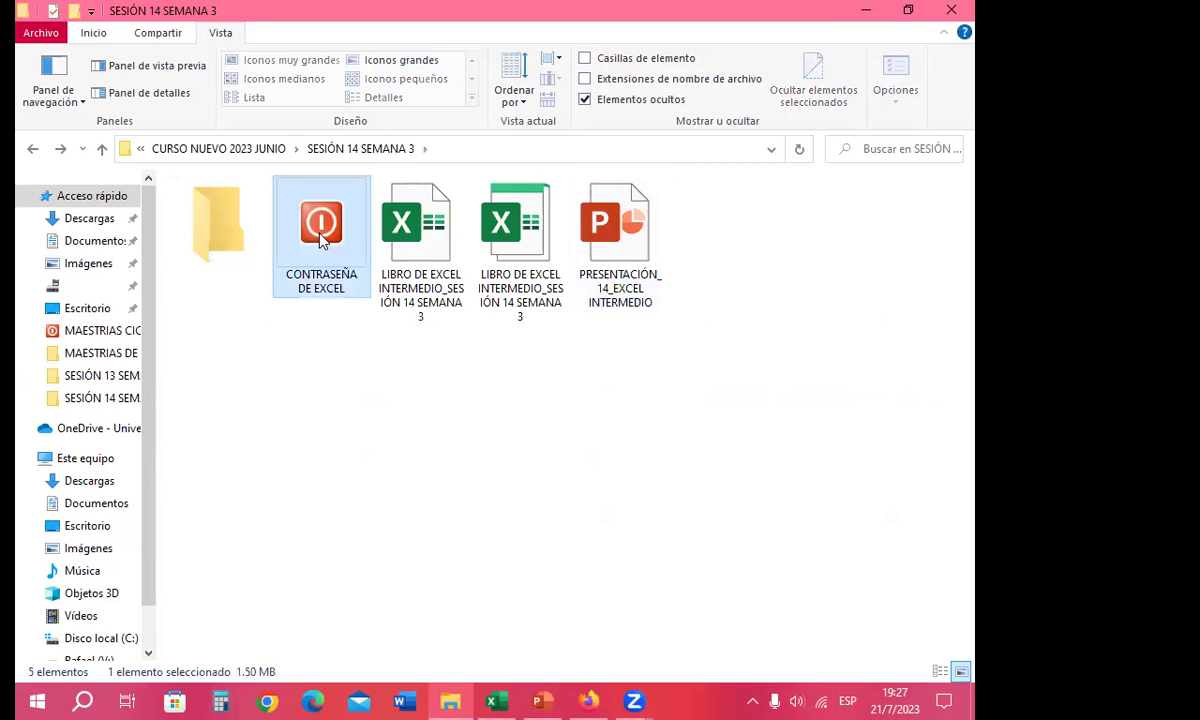
# Step: Give the new folder the boxed application icon and move the second Excel workbook into it
pyautogui.rightClick(299, 221)
pyautogui.click(190, 240)
pyautogui.rightClick(212, 237)
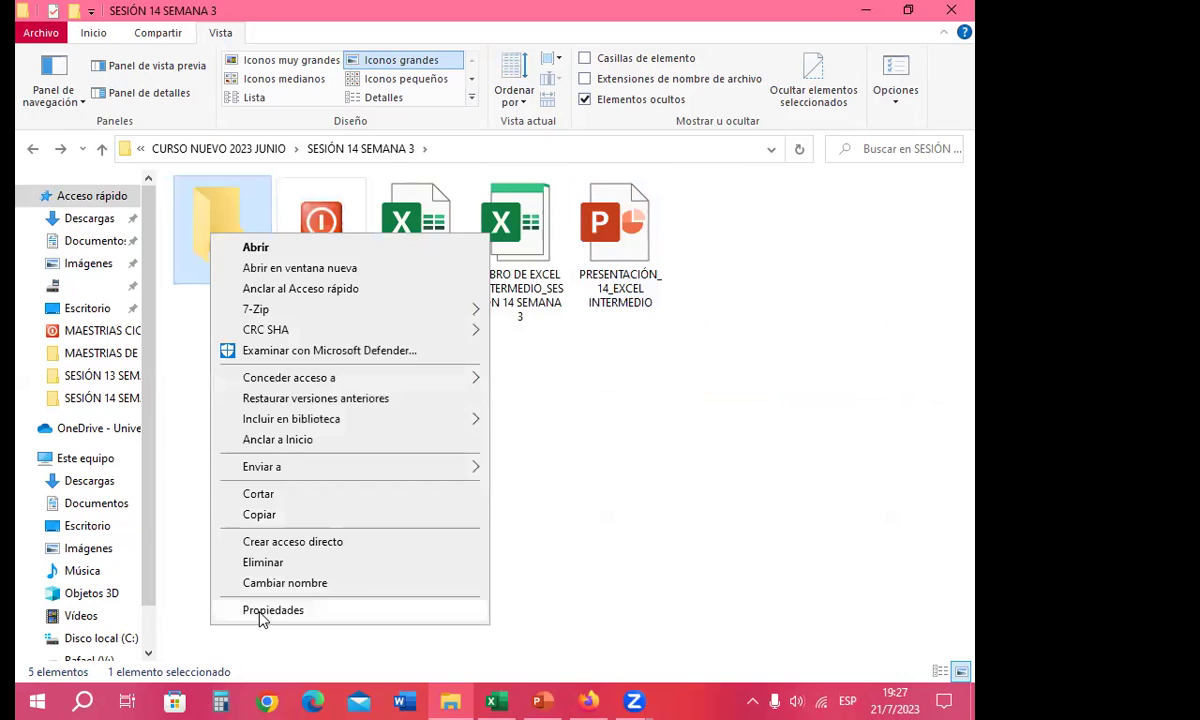
pyautogui.click(260, 610)
pyautogui.click(500, 266)
pyautogui.click(330, 550)
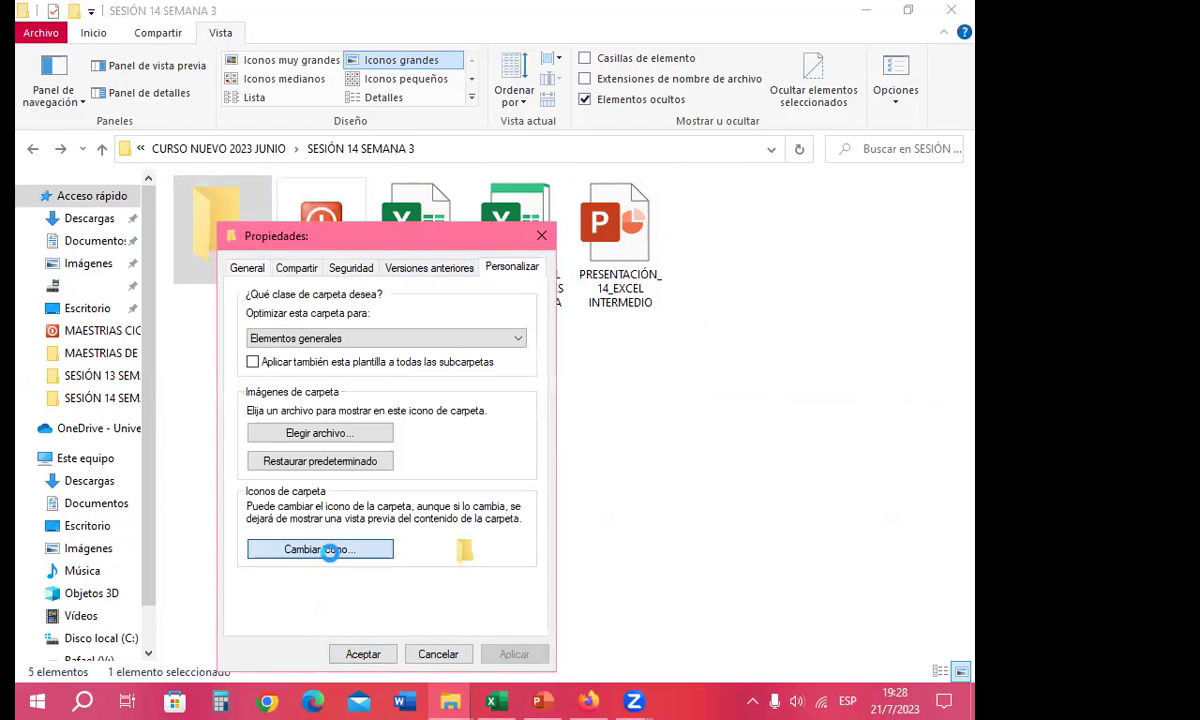
pyautogui.click(480, 558)
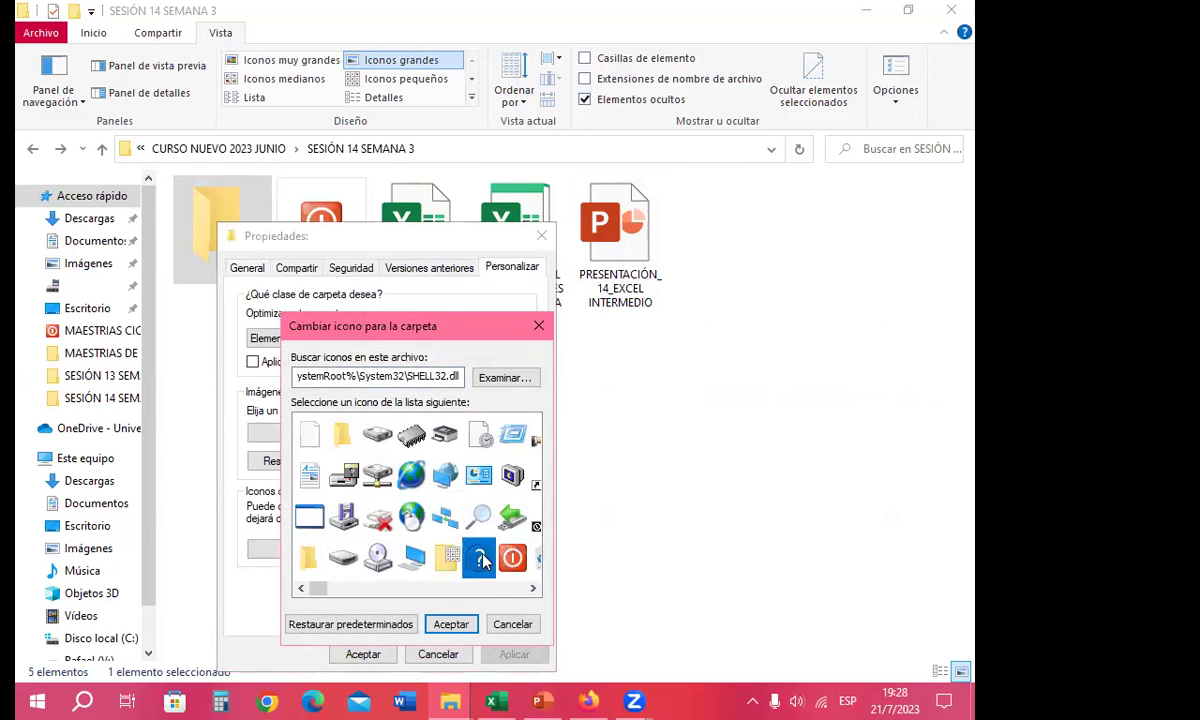
pyautogui.moveTo(440, 328); pyautogui.dragTo(441, 199)
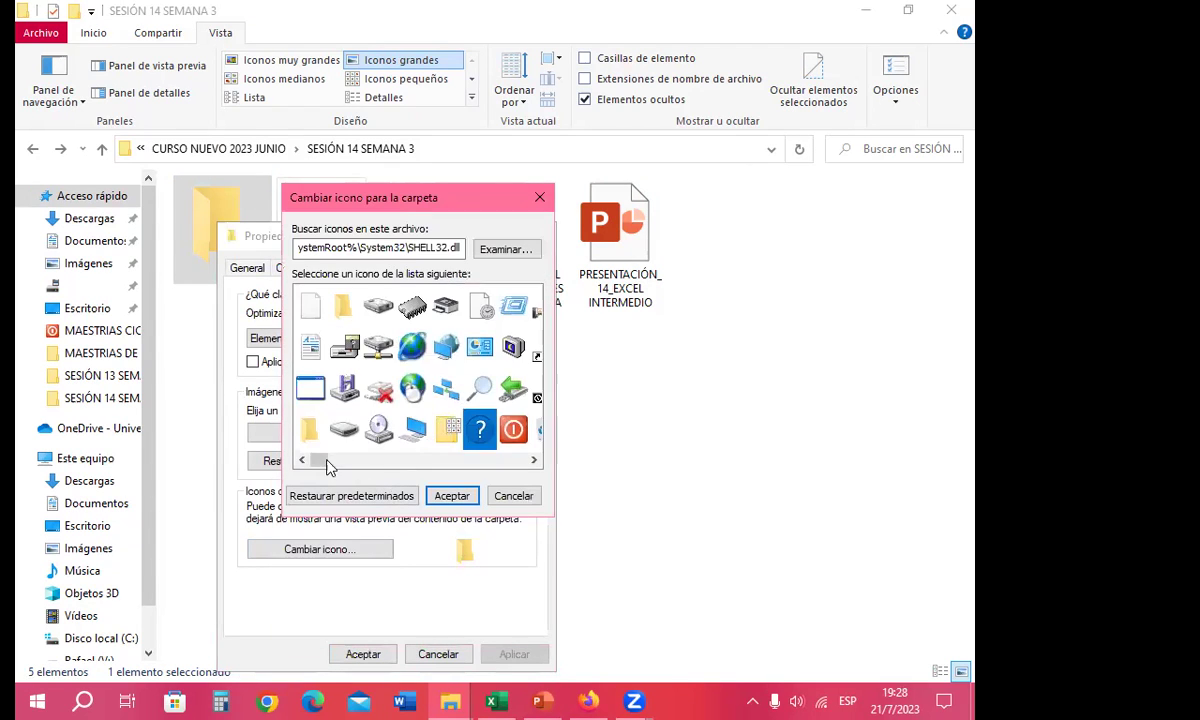
pyautogui.moveTo(320, 460); pyautogui.dragTo(430, 460)
pyautogui.click(446, 346)
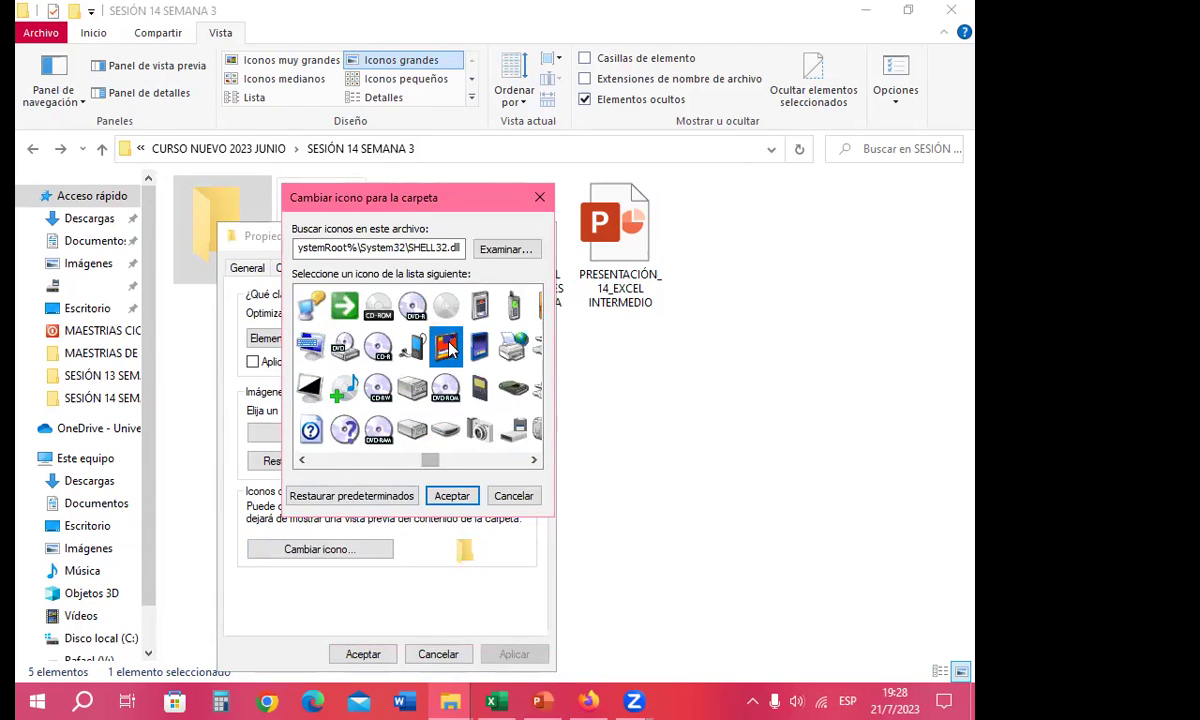
pyautogui.click(458, 503)
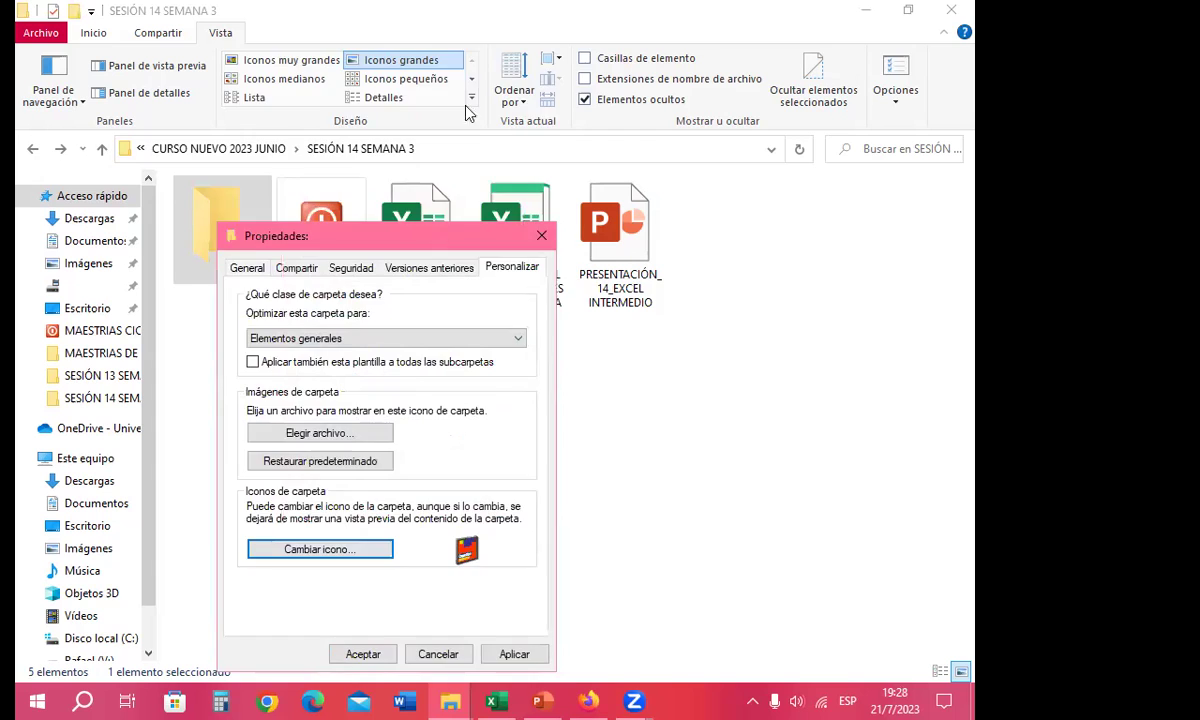
pyautogui.click(388, 491)
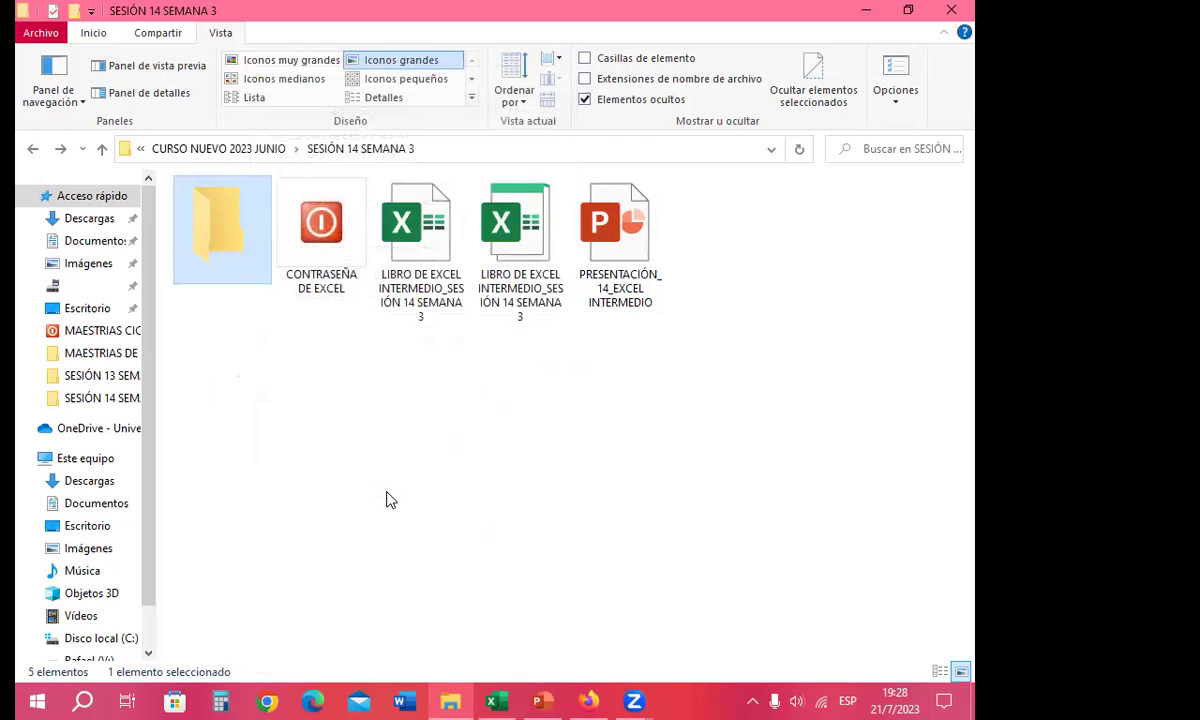
pyautogui.moveTo(518, 235); pyautogui.dragTo(215, 228)
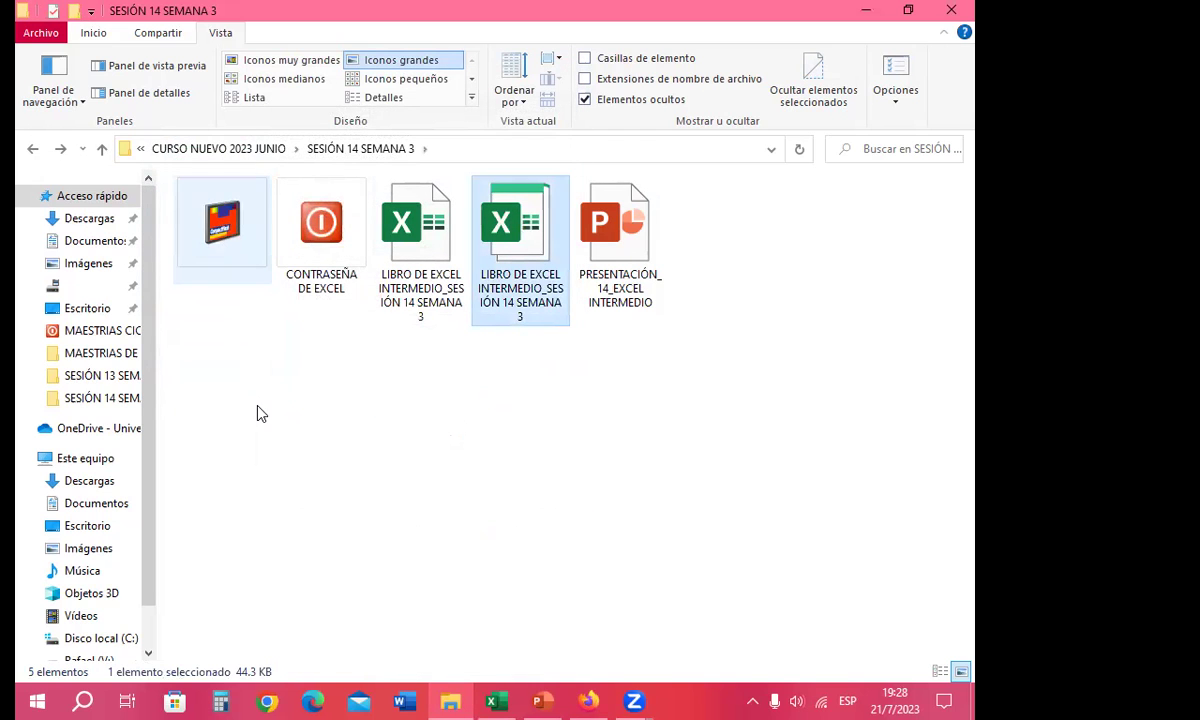
# Step: Open the session 14 workbook in Excel
pyautogui.doubleClick(438, 248)
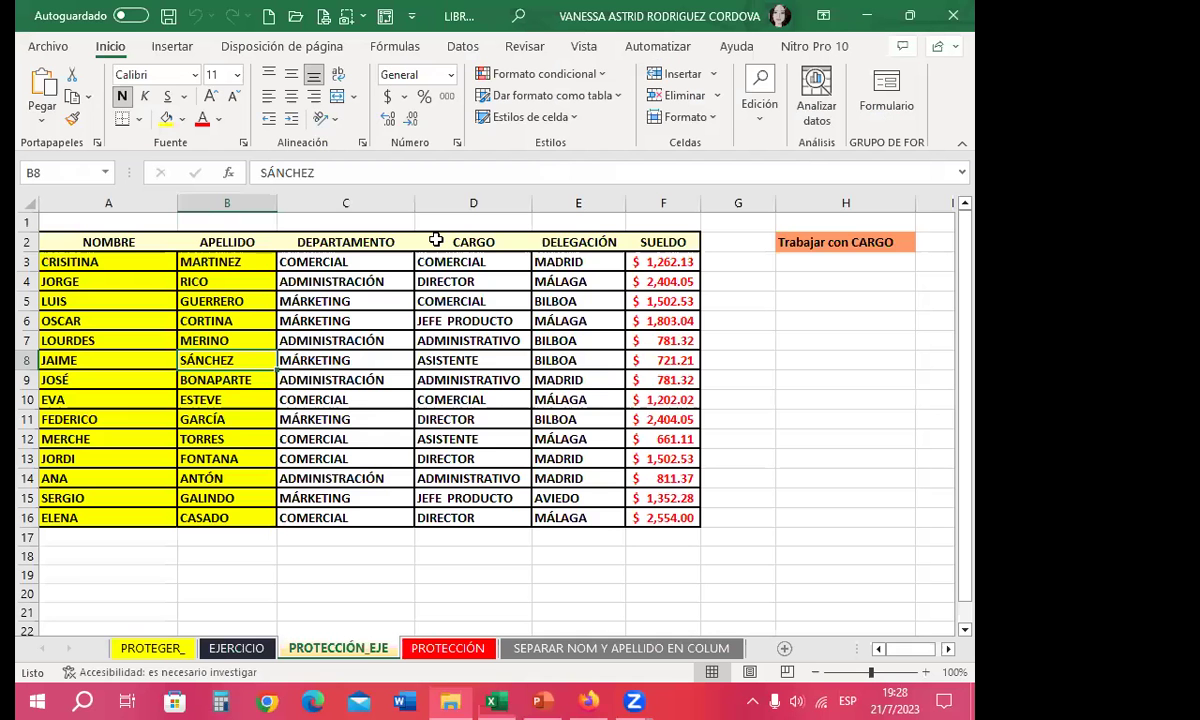
pyautogui.click(765, 475)
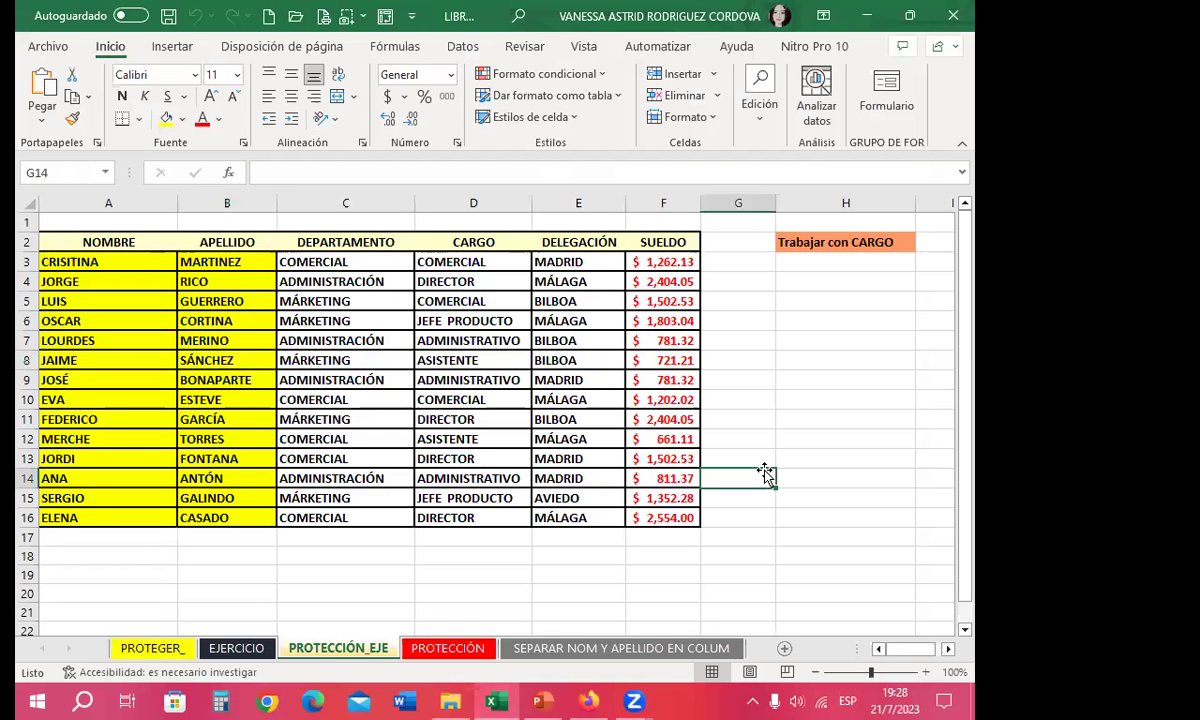
pyautogui.click(778, 393)
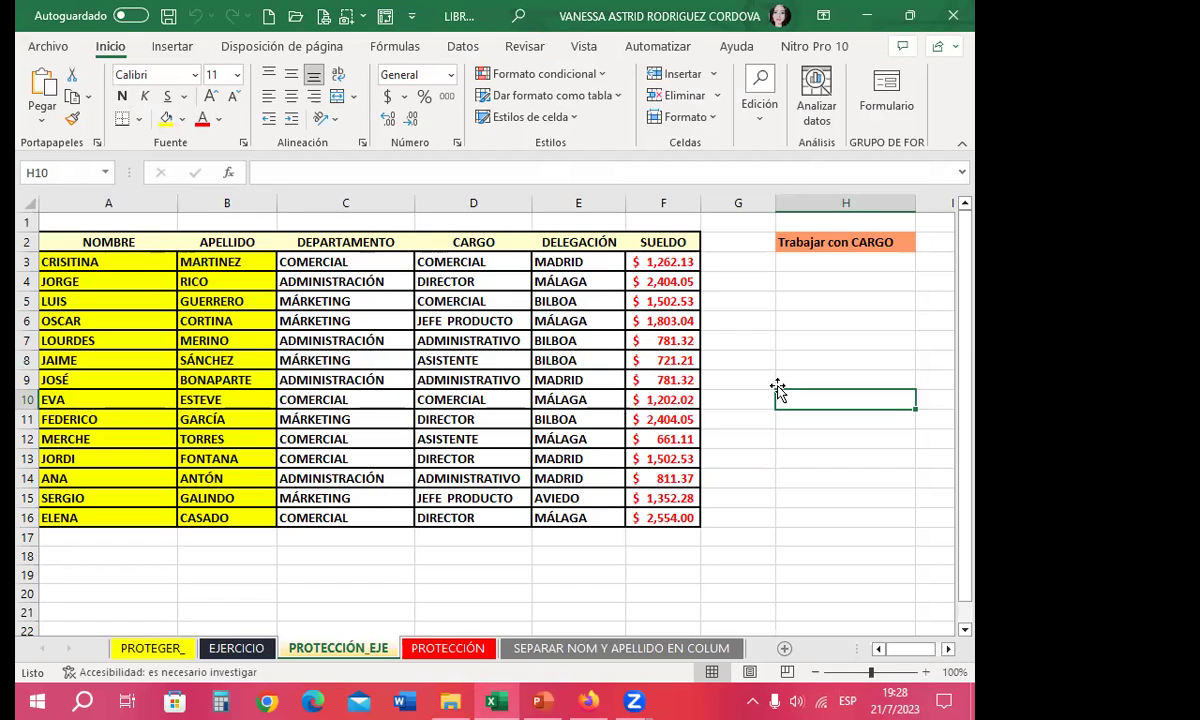
# Step: Start Save As in the session 14 folder under the same name and show Herramientas options
pyautogui.click(40, 50)
pyautogui.click(88, 302)
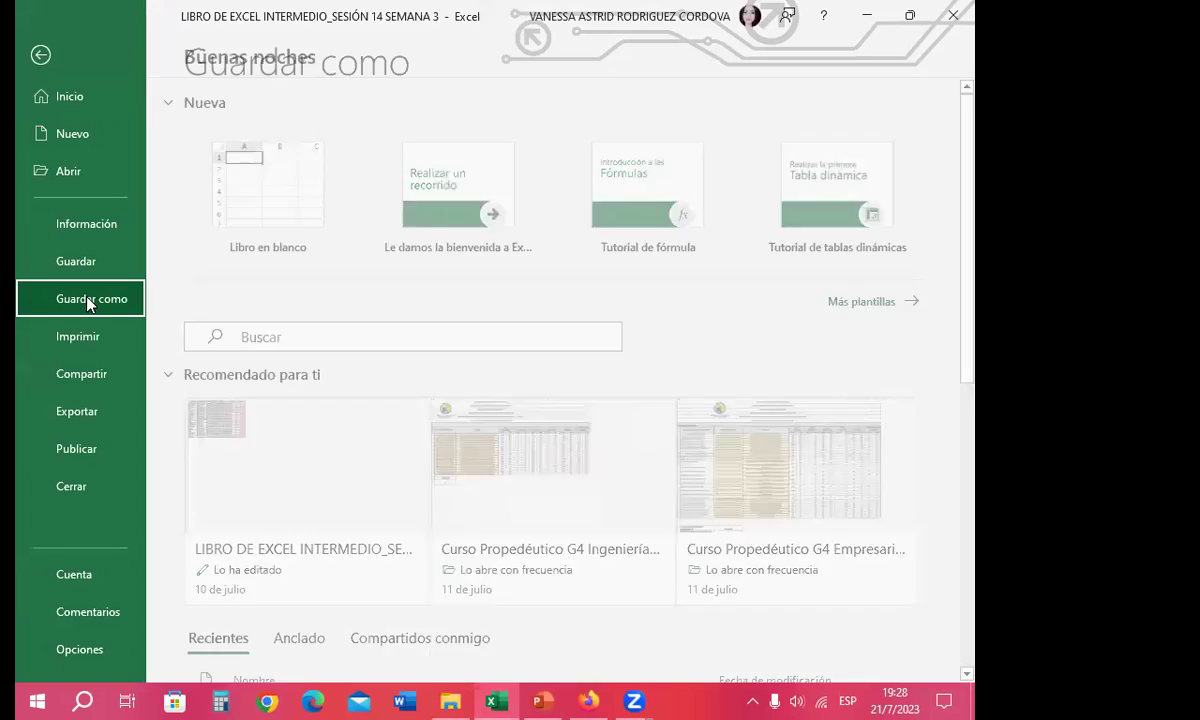
pyautogui.click(616, 119)
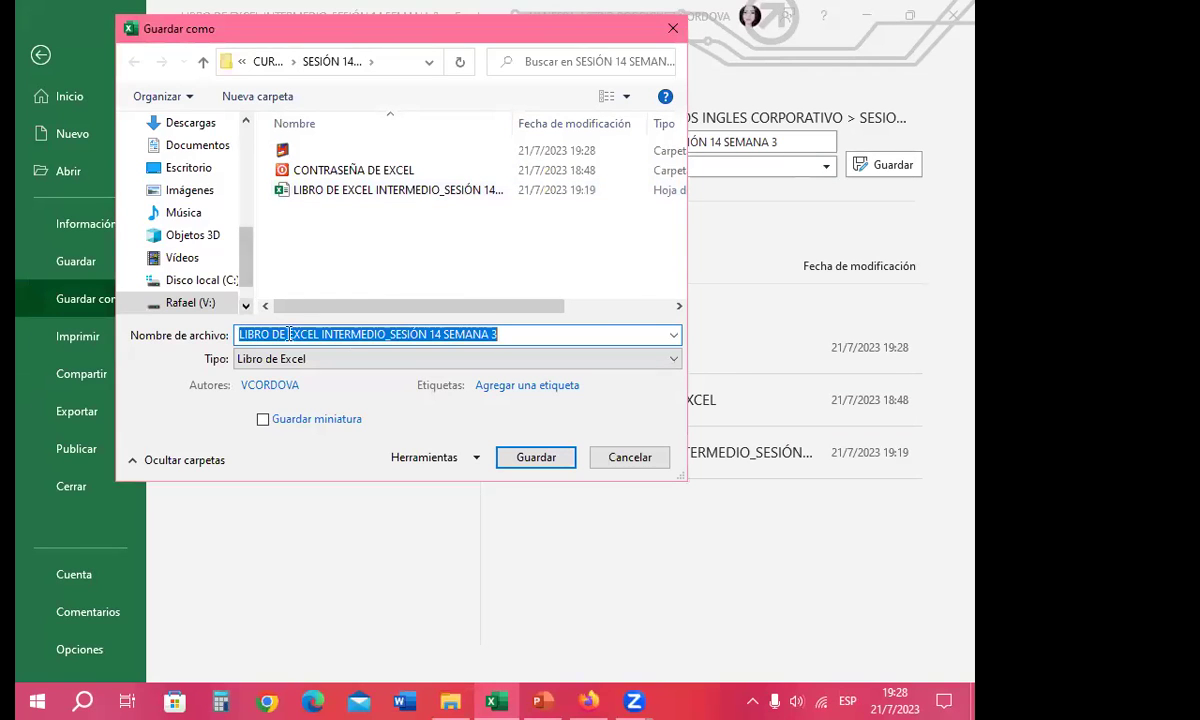
pyautogui.click(522, 334)
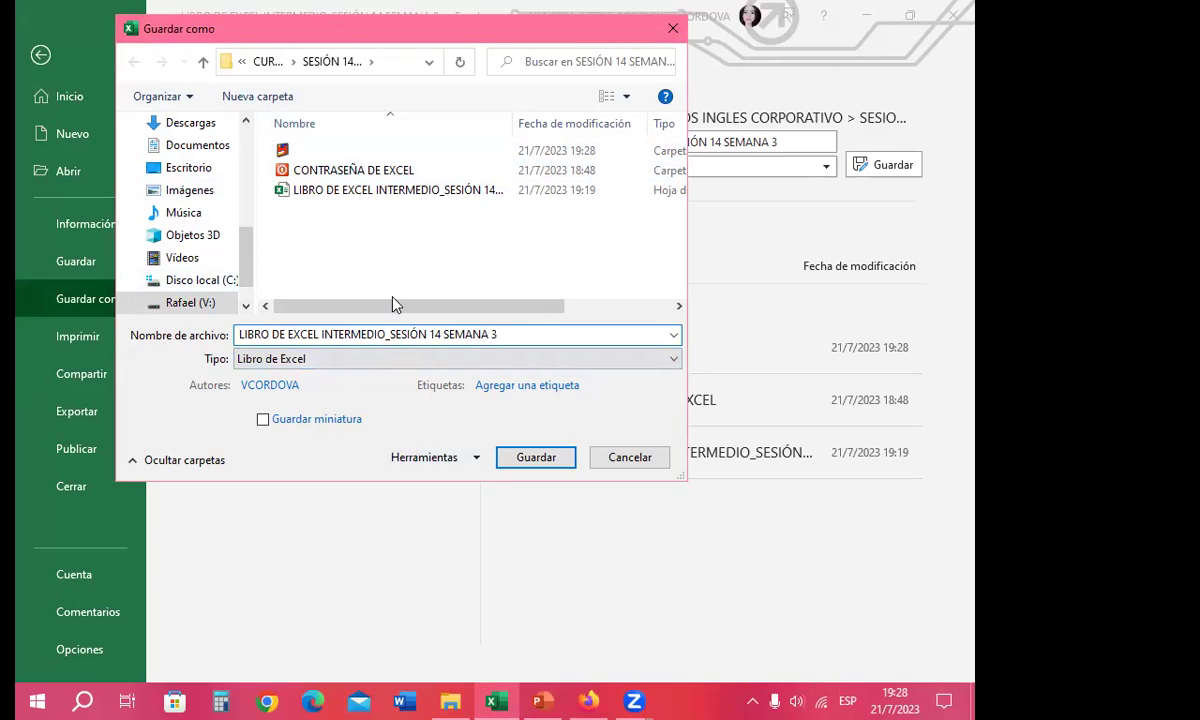
pyautogui.click(478, 465)
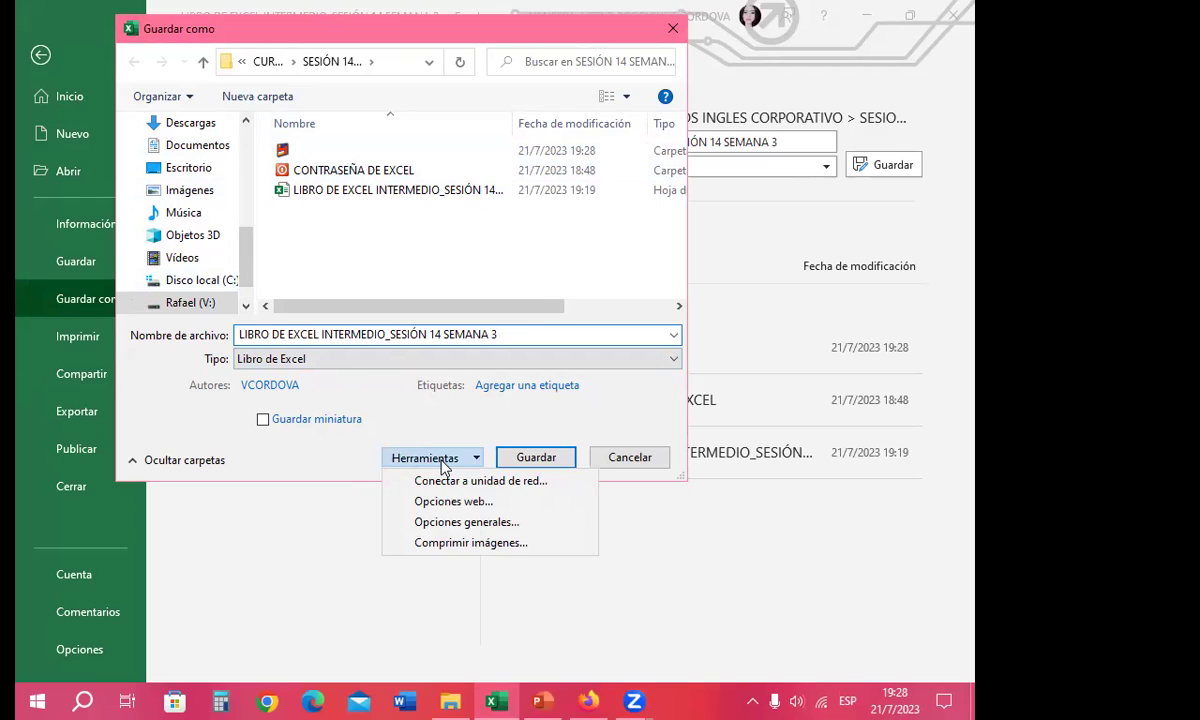
# Step: In General Options, enter open and modify passwords, then abandon the confirmation
pyautogui.click(508, 523)
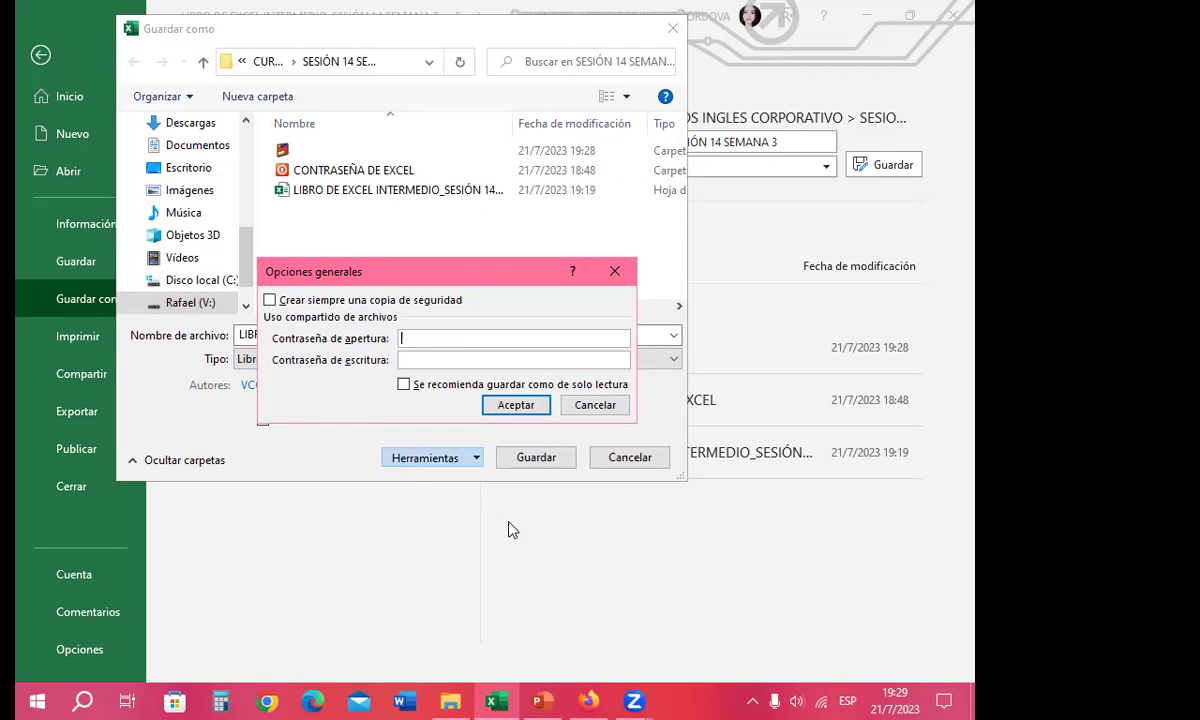
pyautogui.click(427, 361)
pyautogui.click(512, 405)
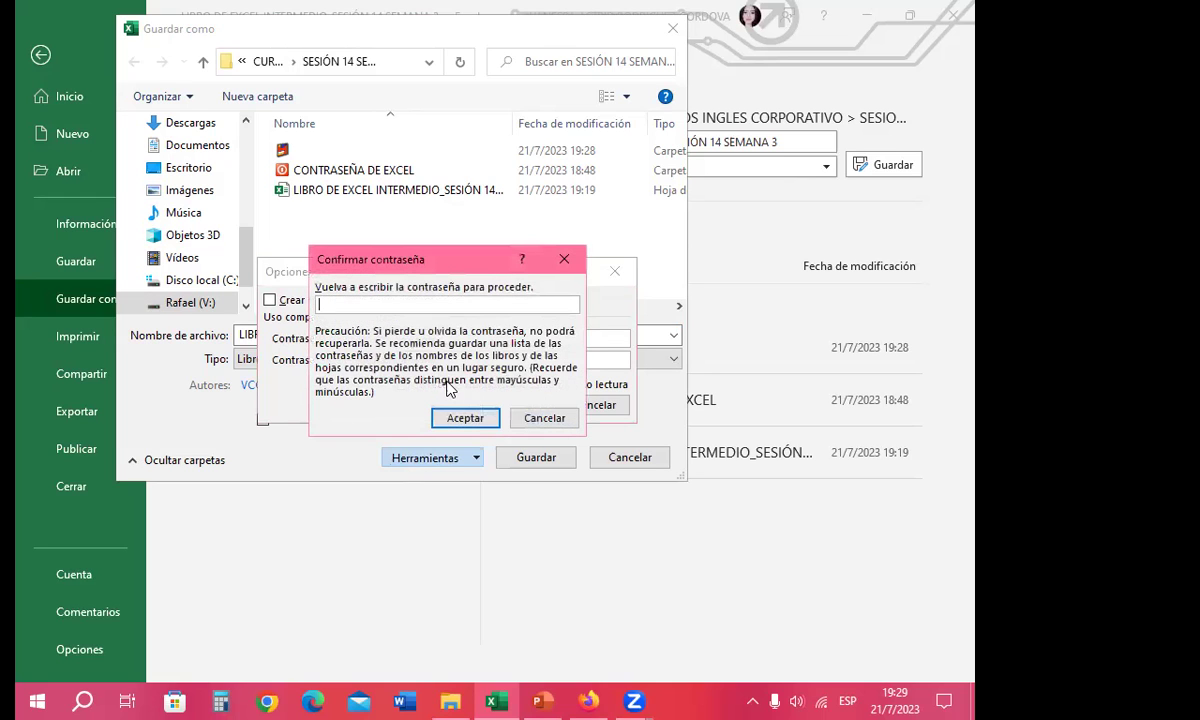
pyautogui.click(544, 418)
# Step: Clear the modify password, then set and confirm only the five-character opening password
pyautogui.click(452, 363)
pyautogui.press('BackSpace')
pyautogui.press('BackSpace')
pyautogui.press('BackSpace')
pyautogui.hotkey('shift', 'Tab')
pyautogui.click(516, 405)
pyautogui.click(463, 417)
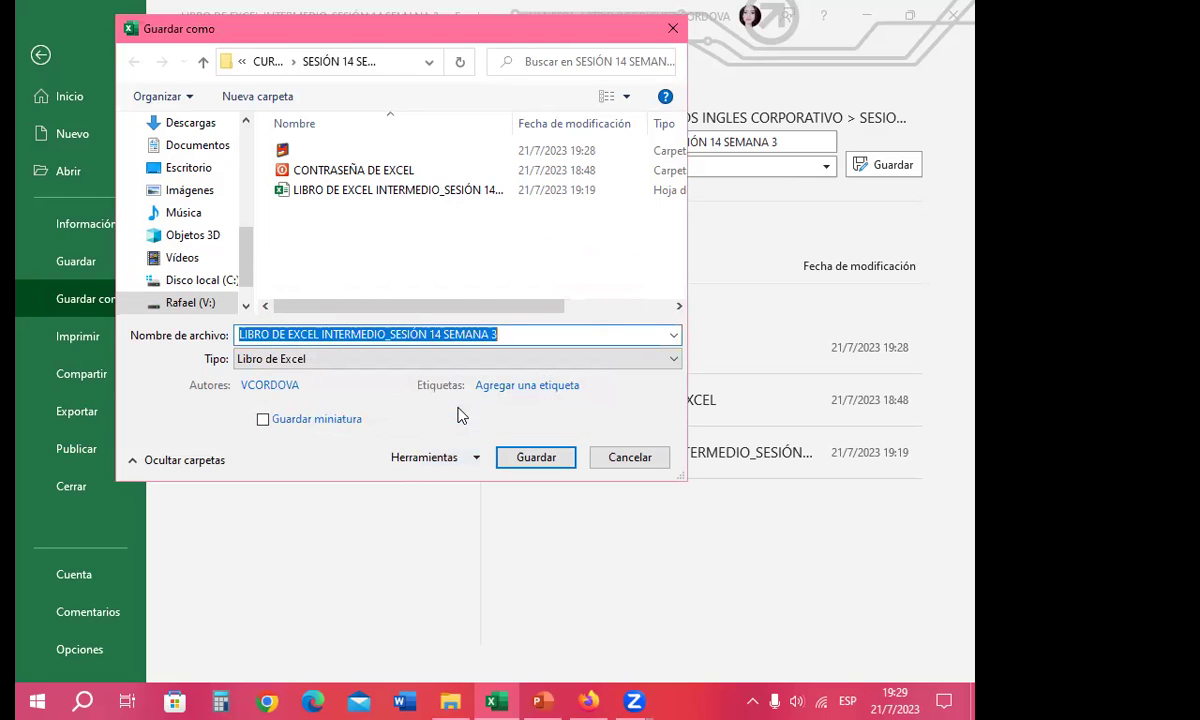
# Step: Save the password-protected workbook, replacing the existing file
pyautogui.click(533, 466)
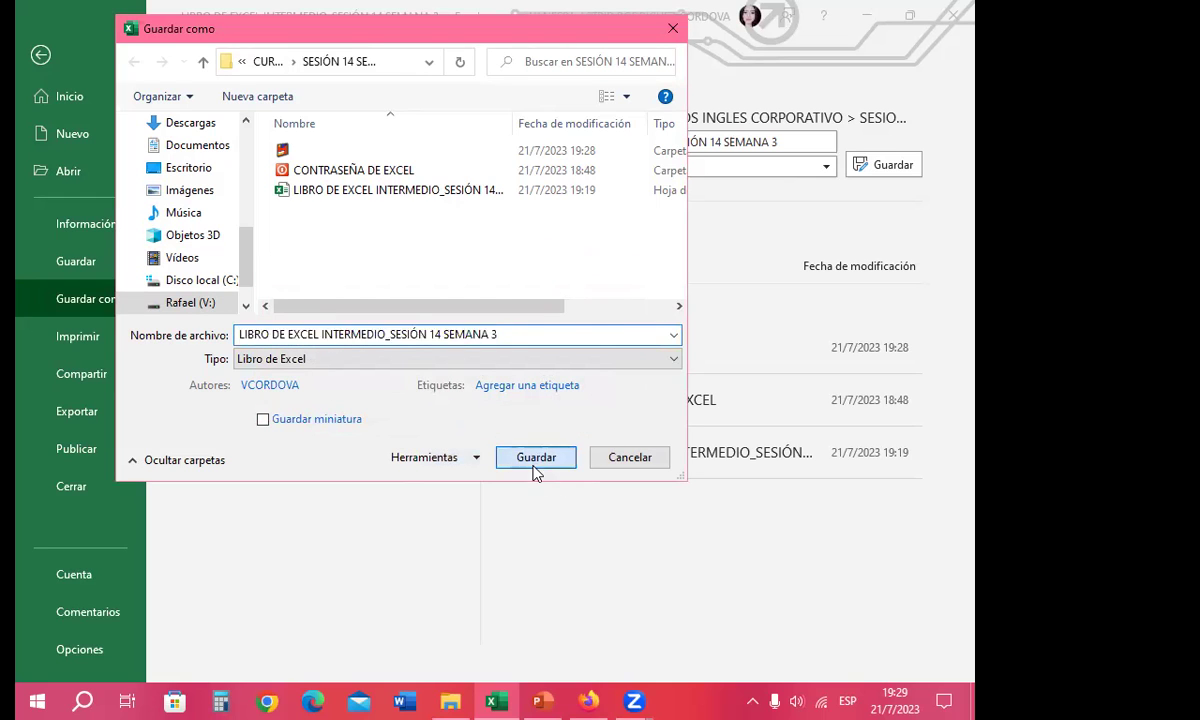
pyautogui.click(562, 347)
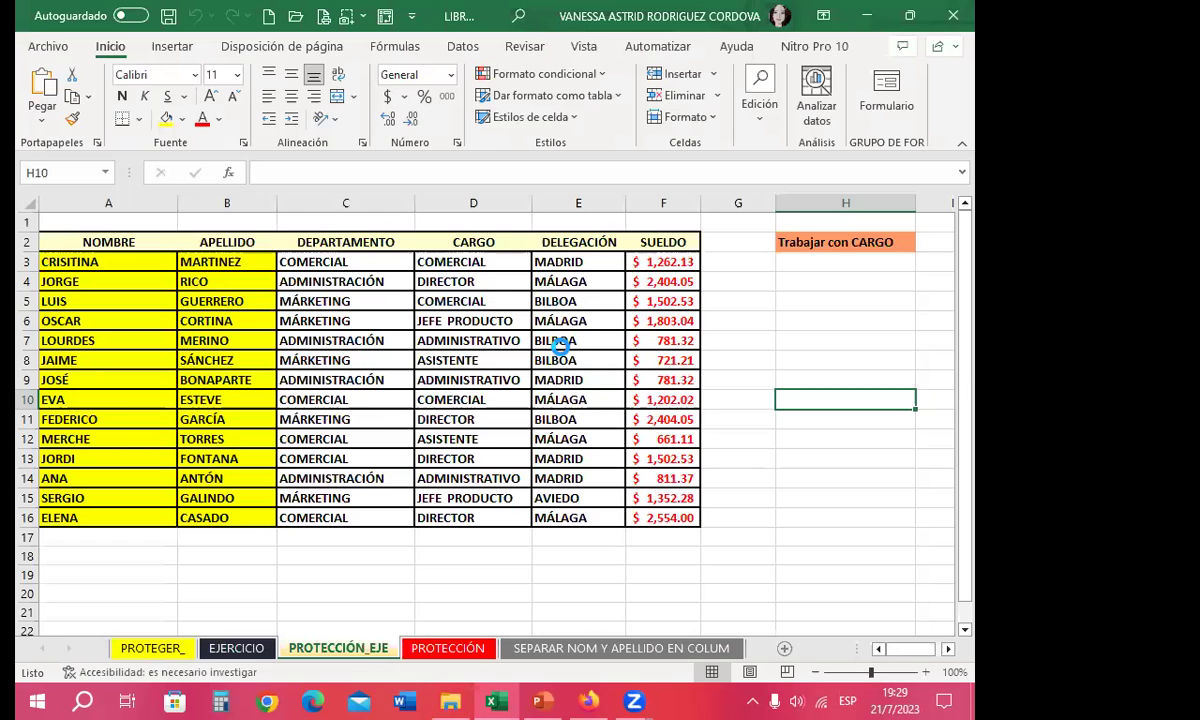
pyautogui.click(732, 412)
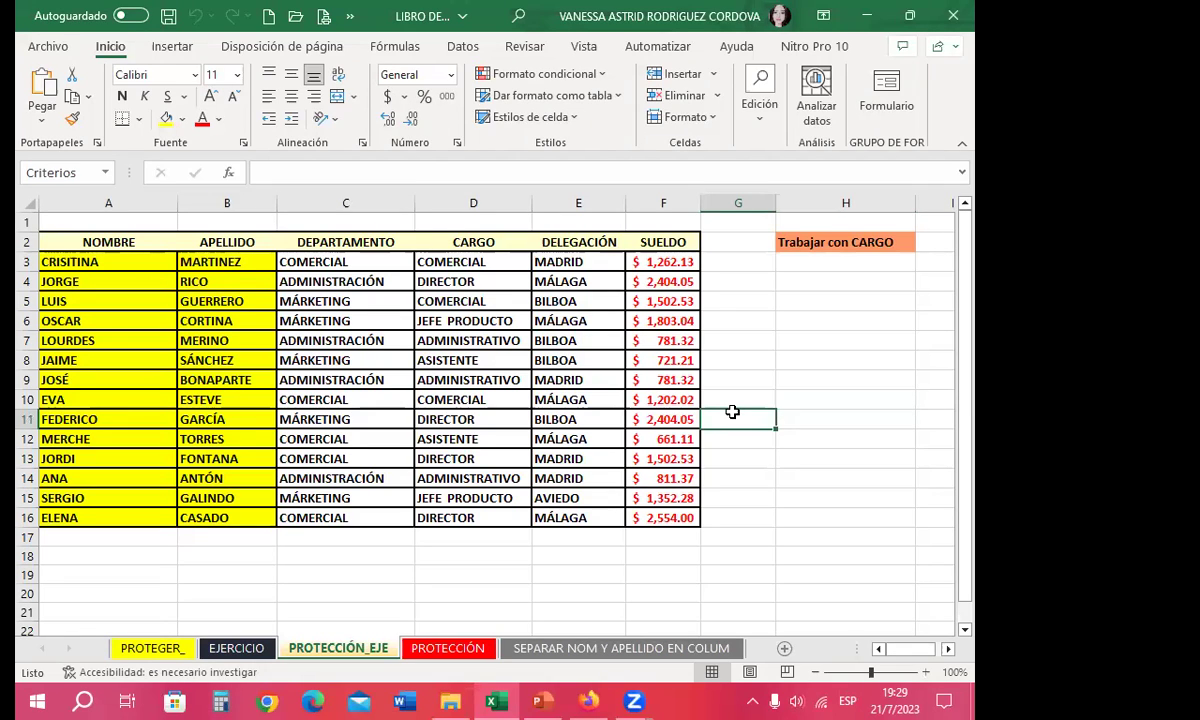
# Step: Change the A3:B16 name columns' fill from yellow to white and save the workbook
pyautogui.click(130, 261)
pyautogui.moveTo(130, 261); pyautogui.dragTo(268, 510)
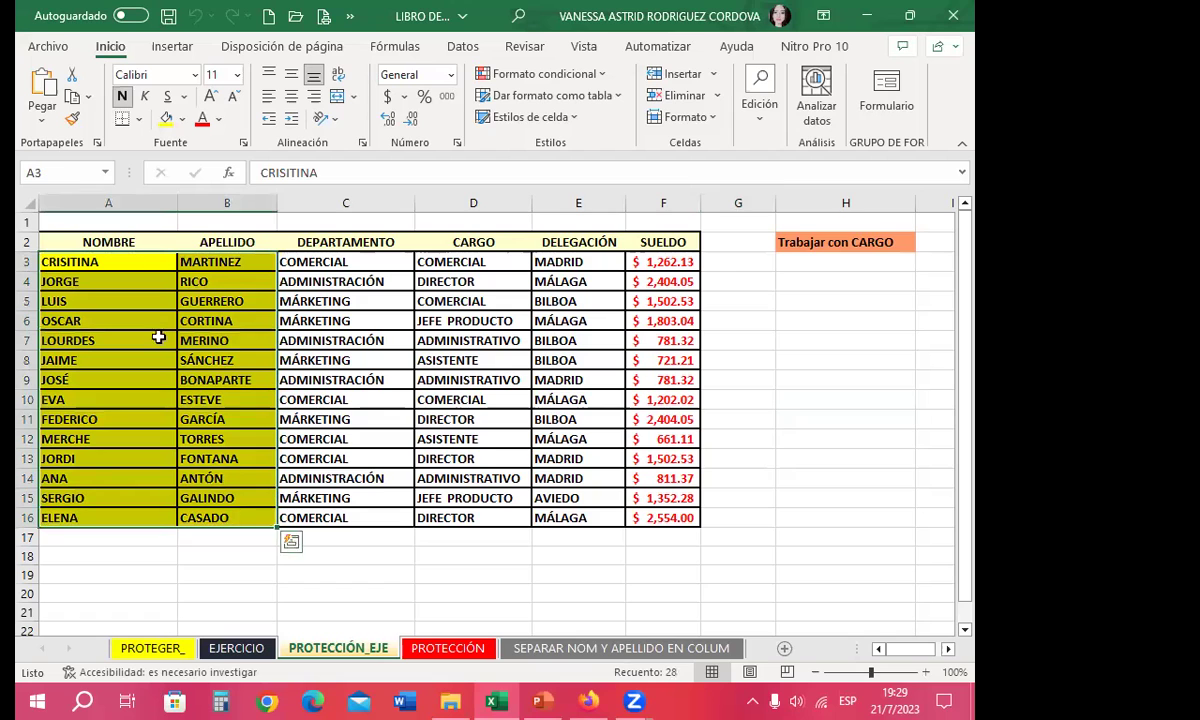
pyautogui.click(182, 119)
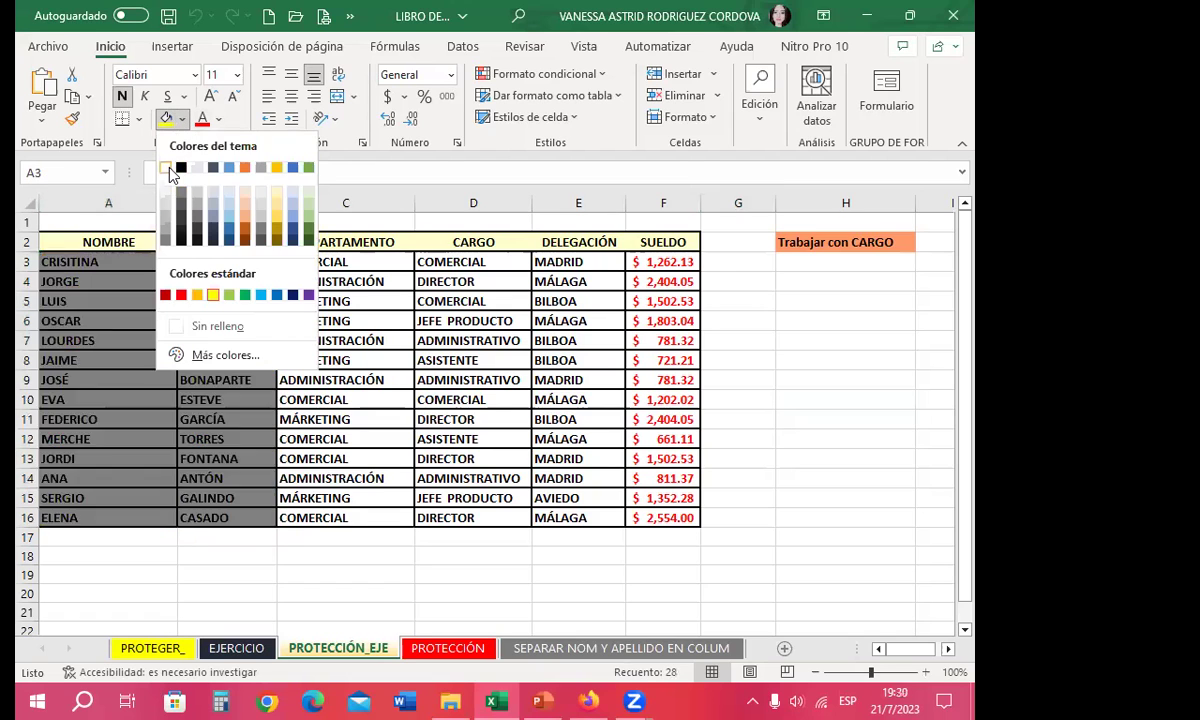
pyautogui.click(158, 157)
pyautogui.click(188, 304)
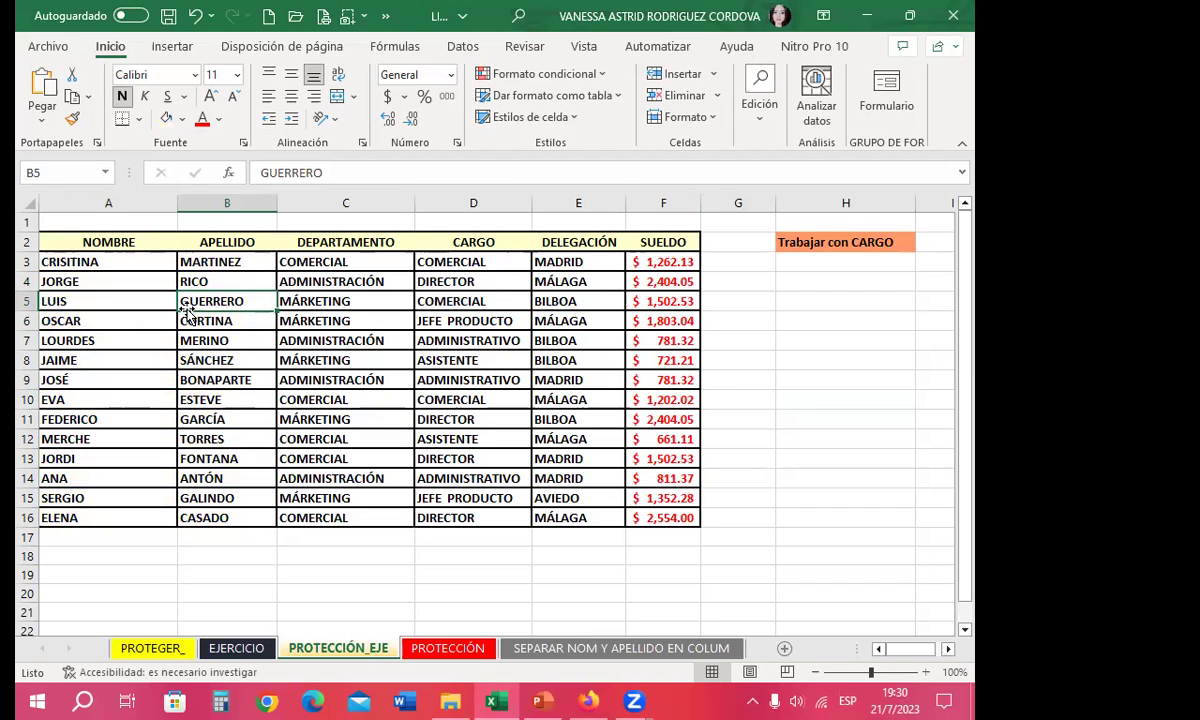
pyautogui.click(288, 415)
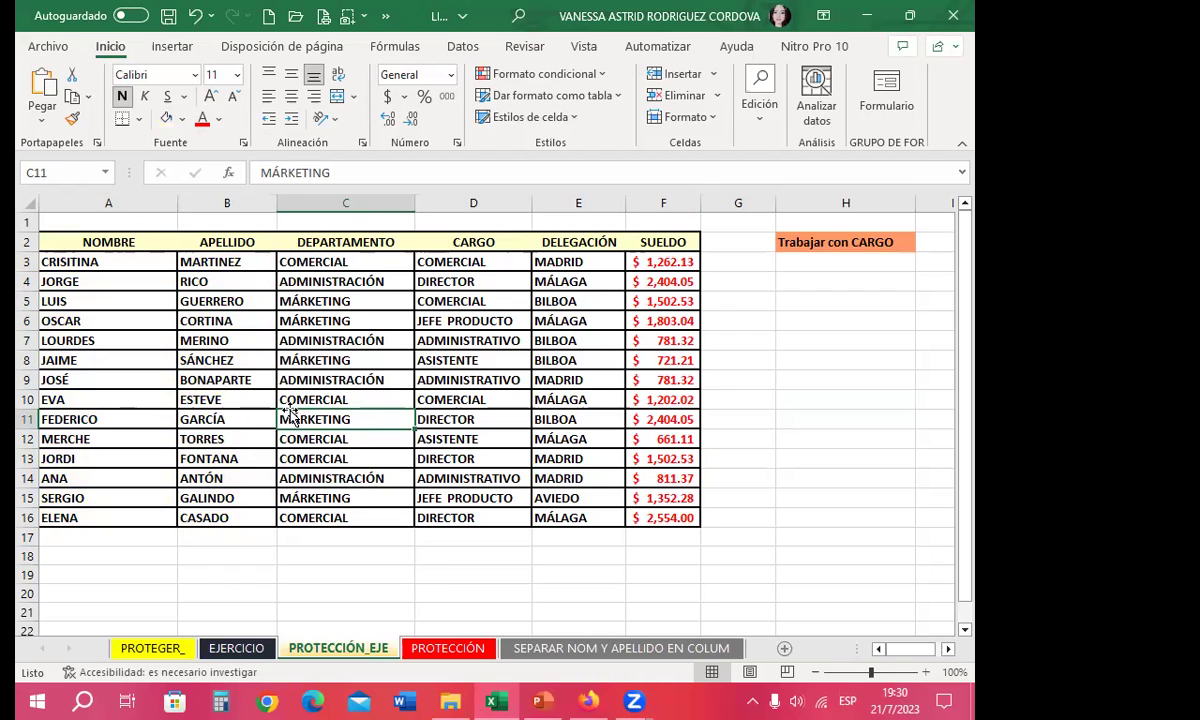
pyautogui.click(168, 15)
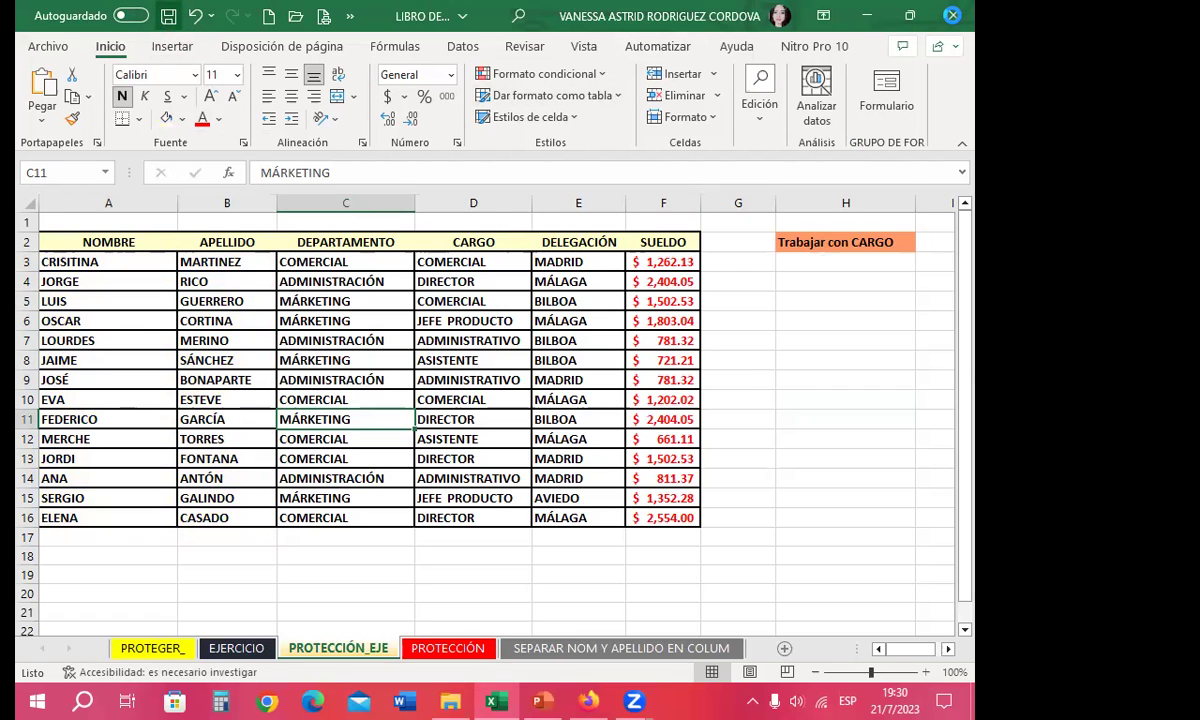
# Step: Close Excel and reopen the protected class 14 workbook from SESIÓN 14 SEMANA 3
pyautogui.click(952, 15)
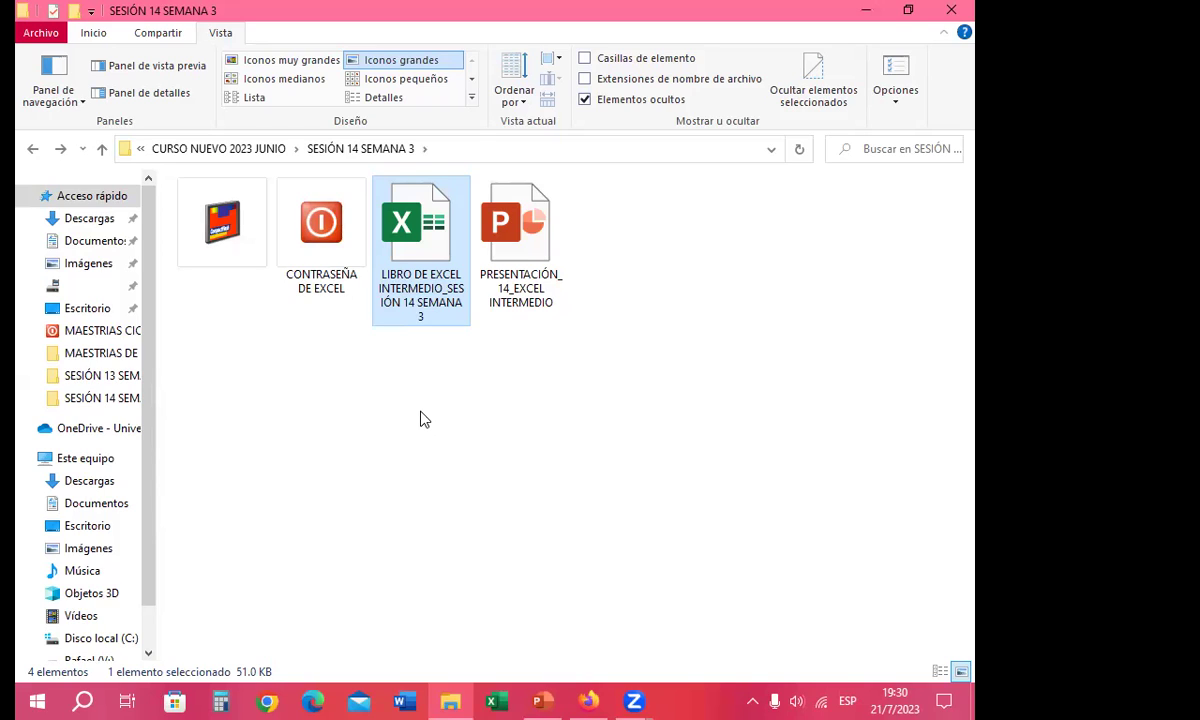
pyautogui.doubleClick(416, 237)
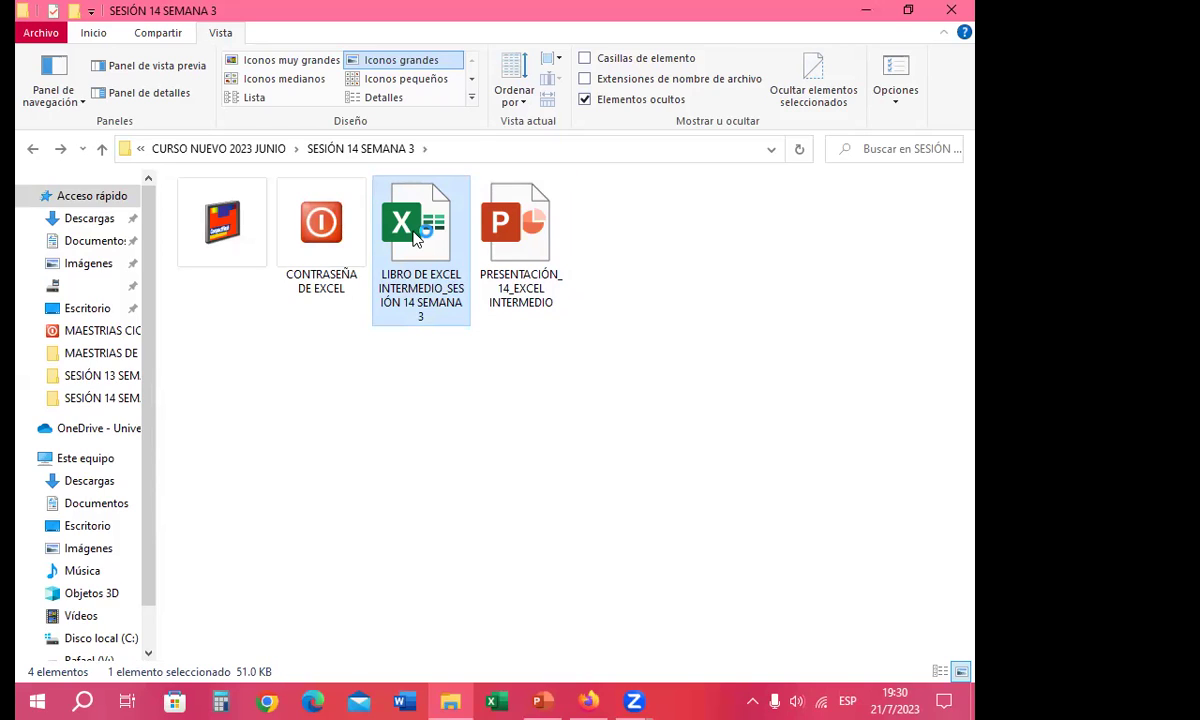
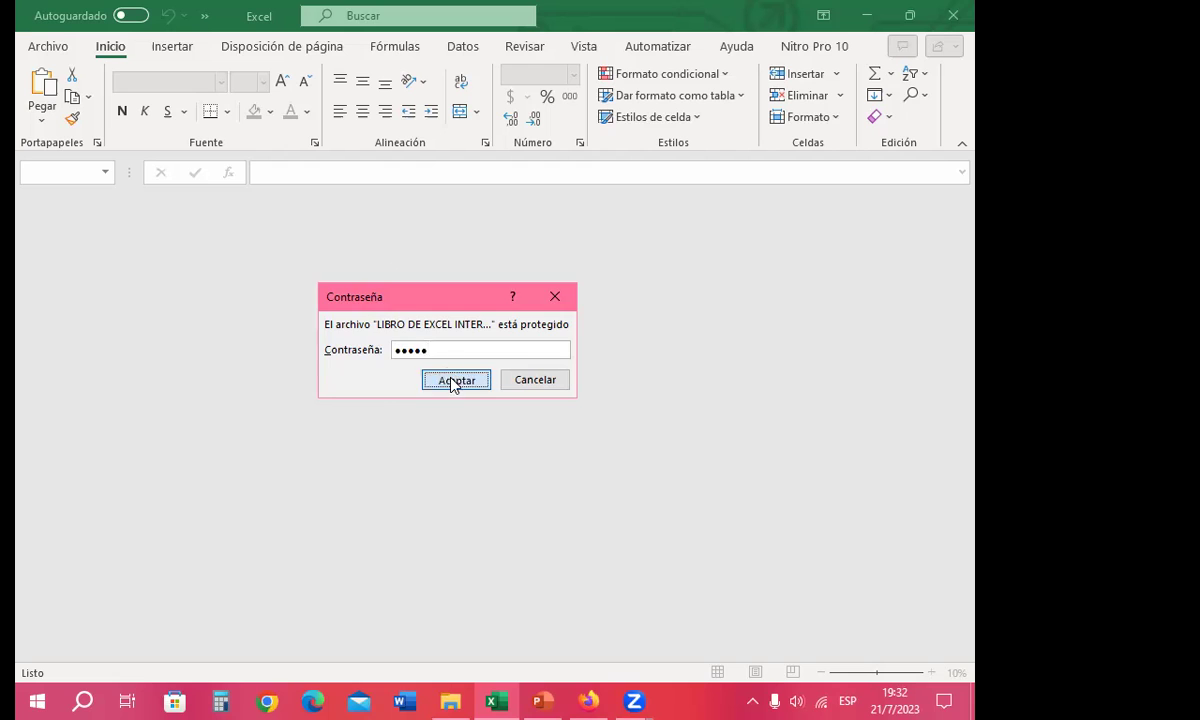
pyautogui.click(455, 380)
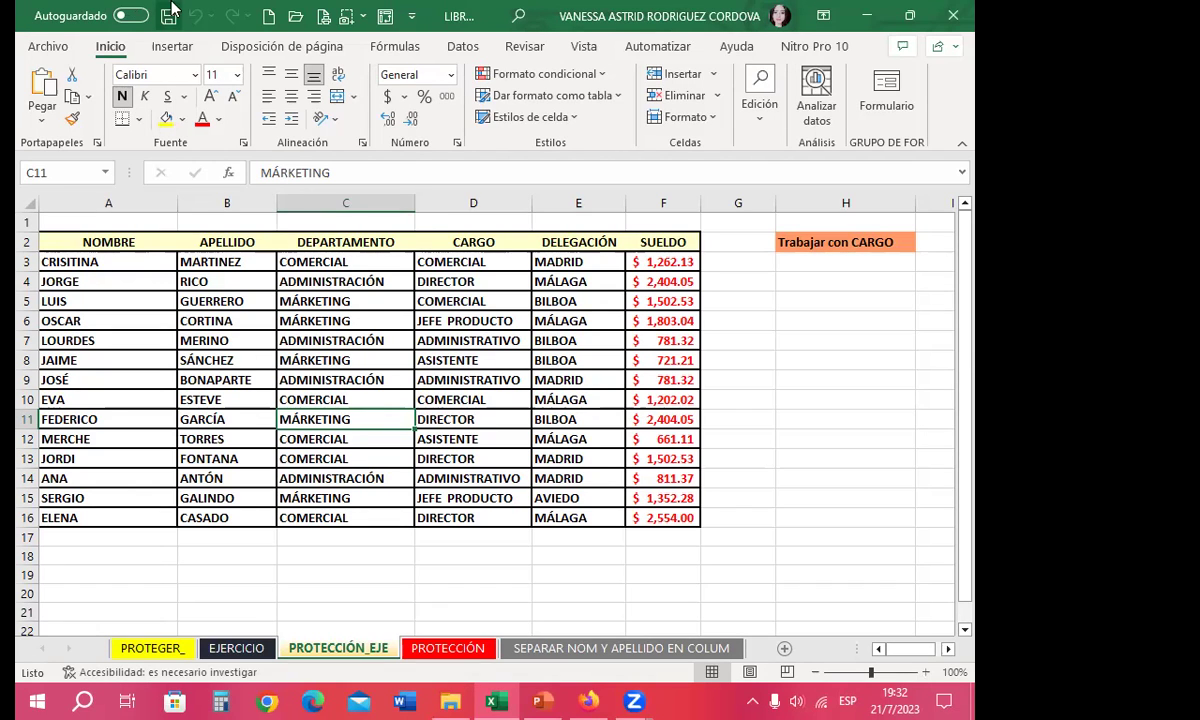
pyautogui.click(375, 360)
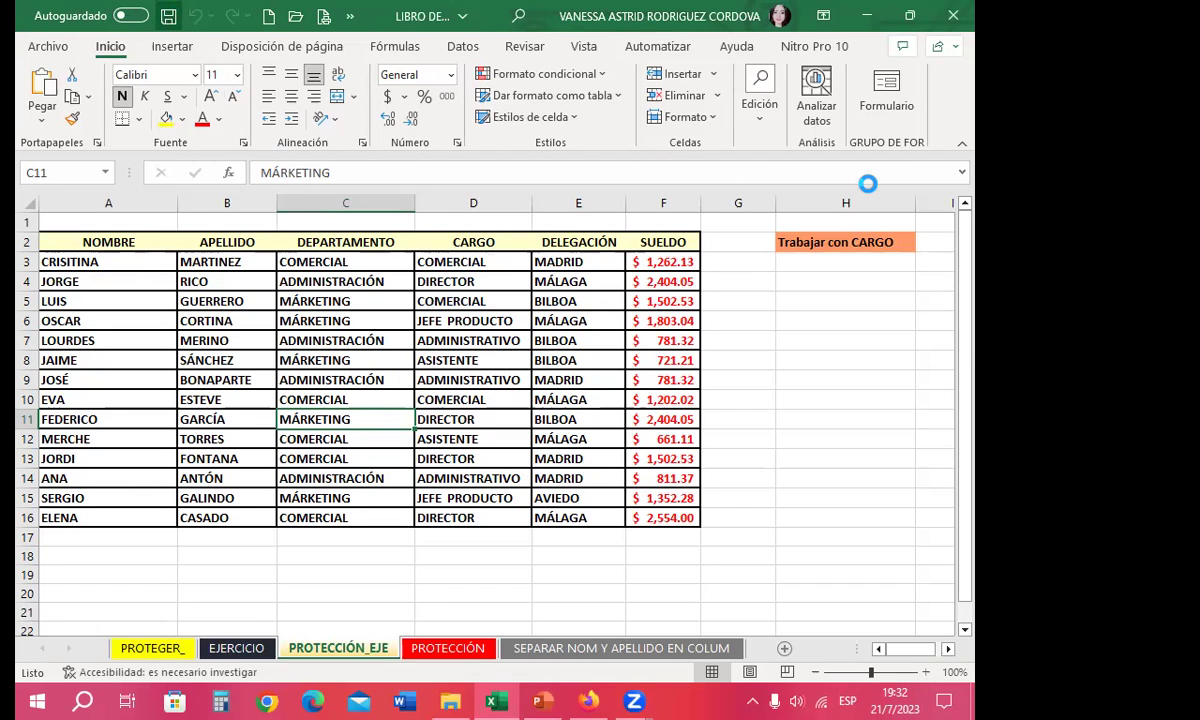
pyautogui.hotkey('ctrl', 'c')
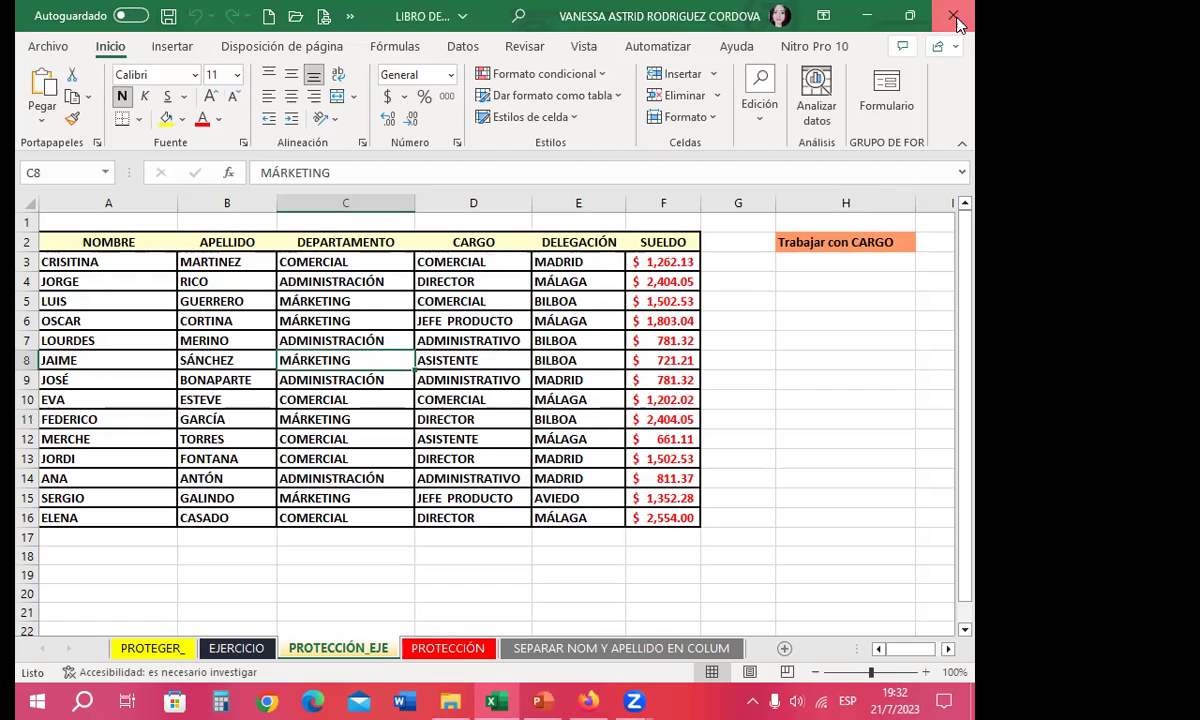
pyautogui.hotkey('ctrl', 'n')
pyautogui.doubleClick(418, 255)
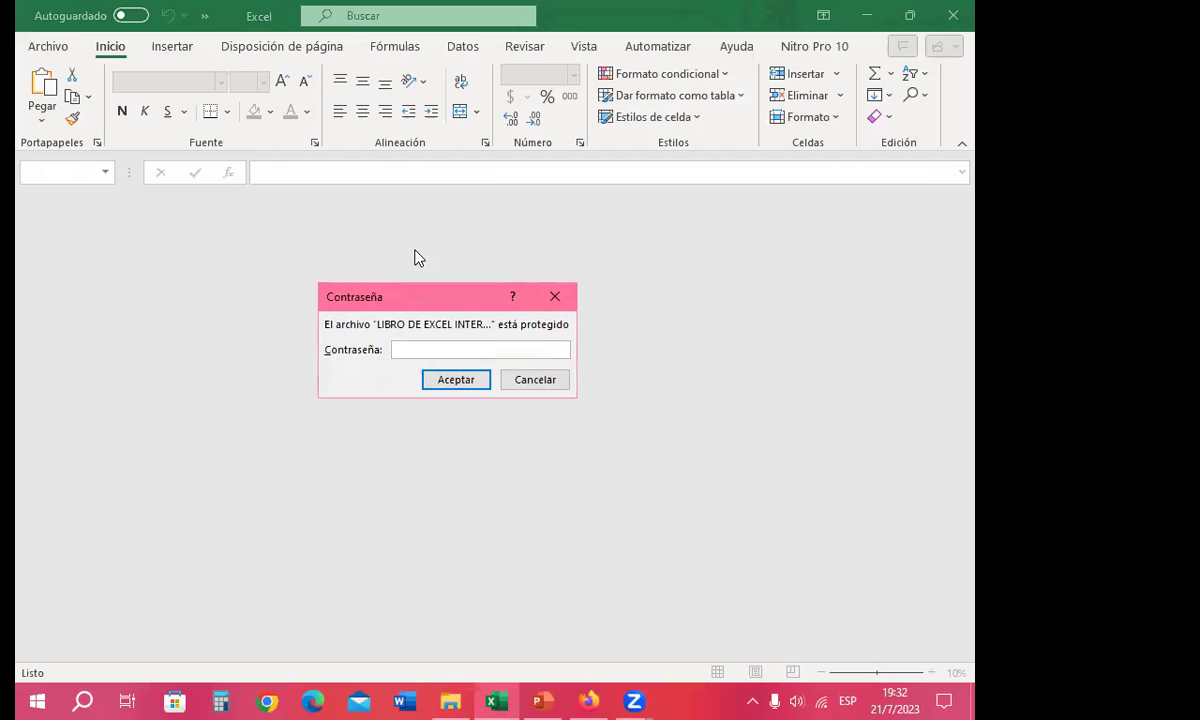
pyautogui.click(456, 381)
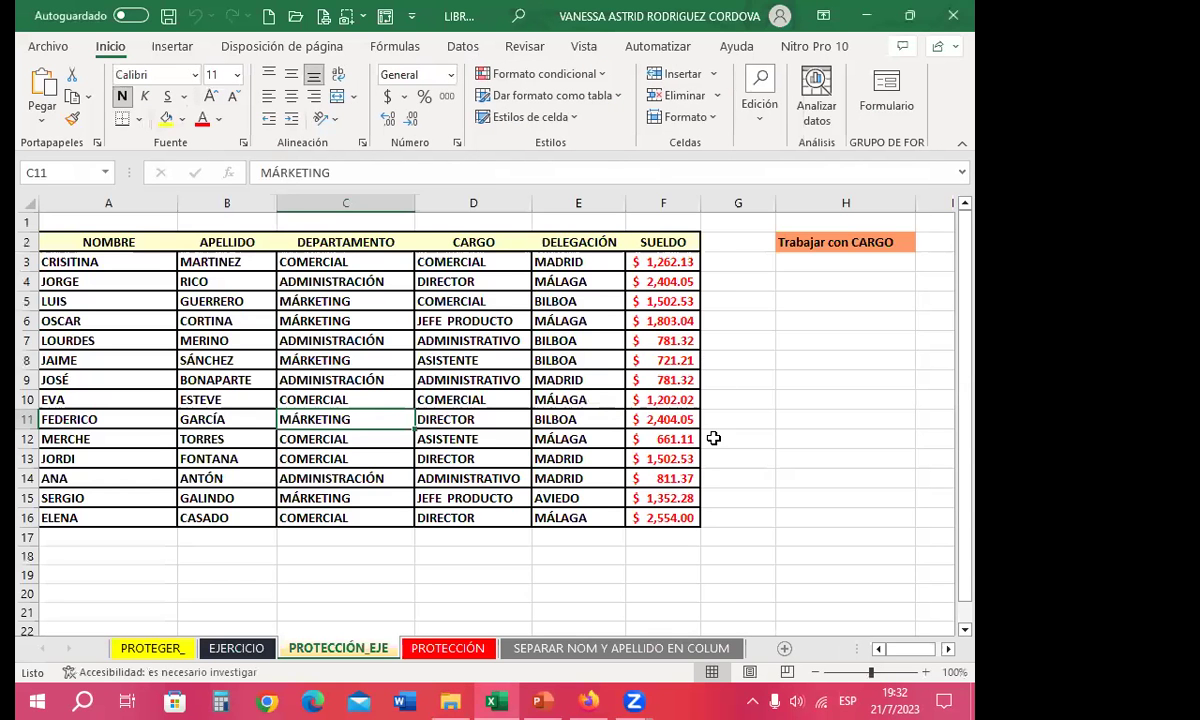
pyautogui.click(953, 15)
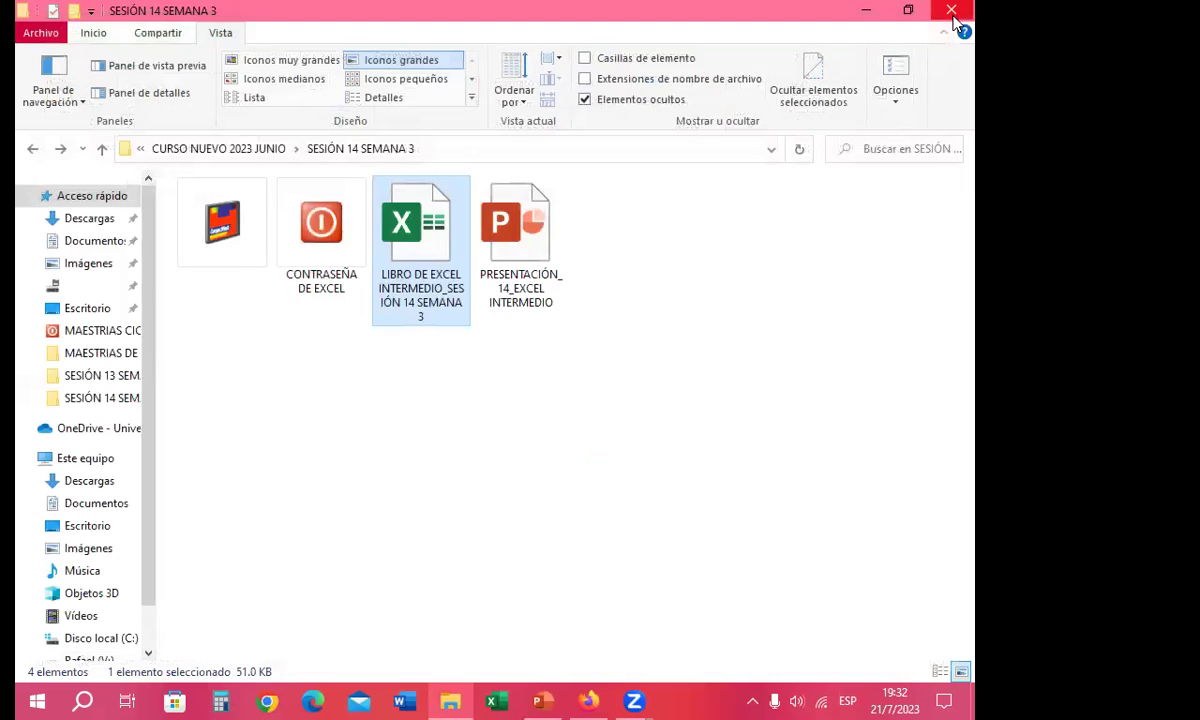
pyautogui.doubleClick(428, 265)
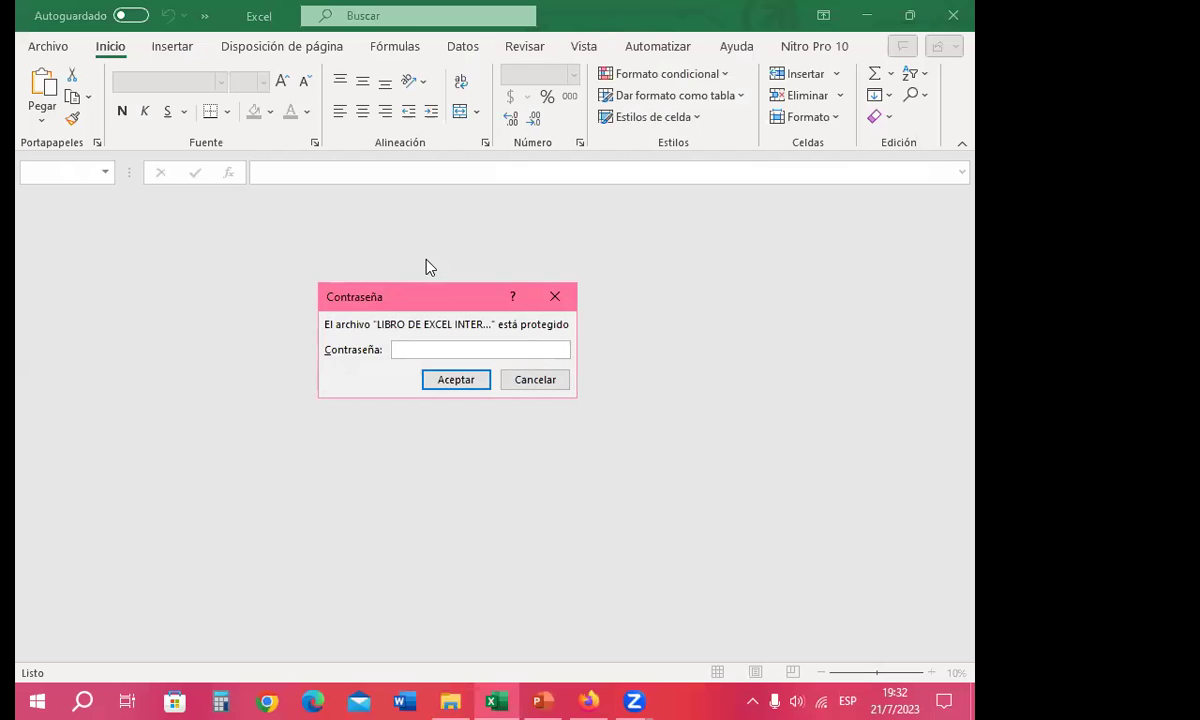
pyautogui.click(456, 378)
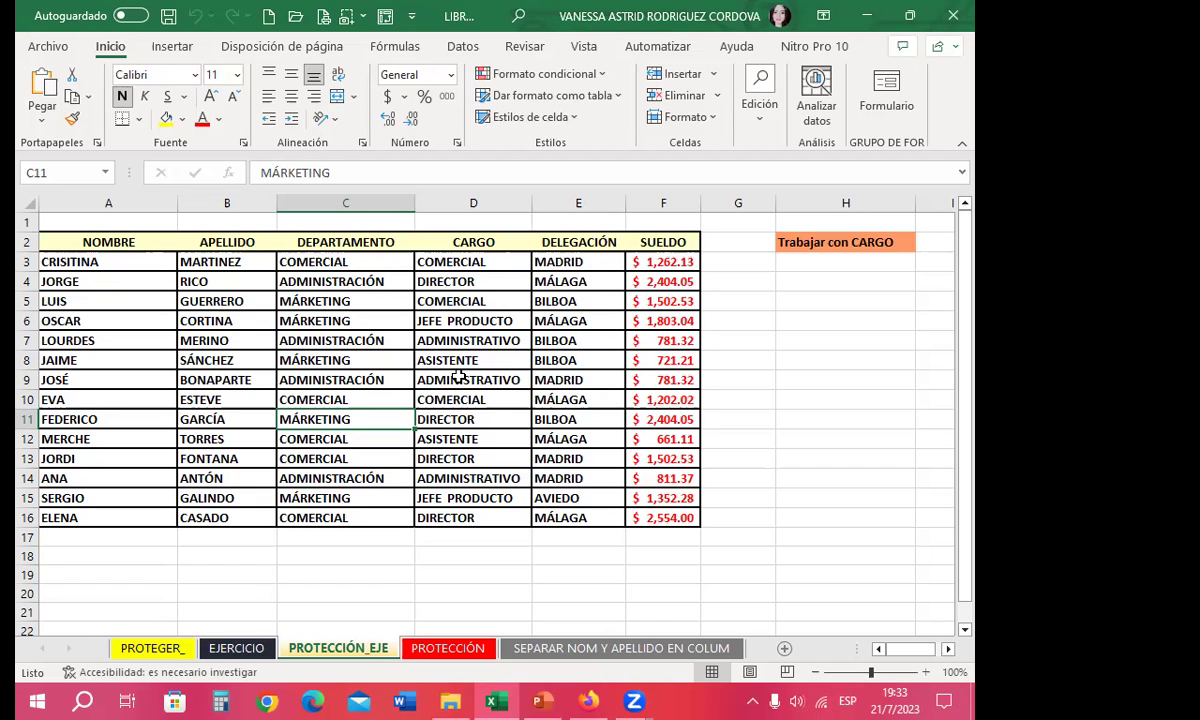
pyautogui.click(605, 438)
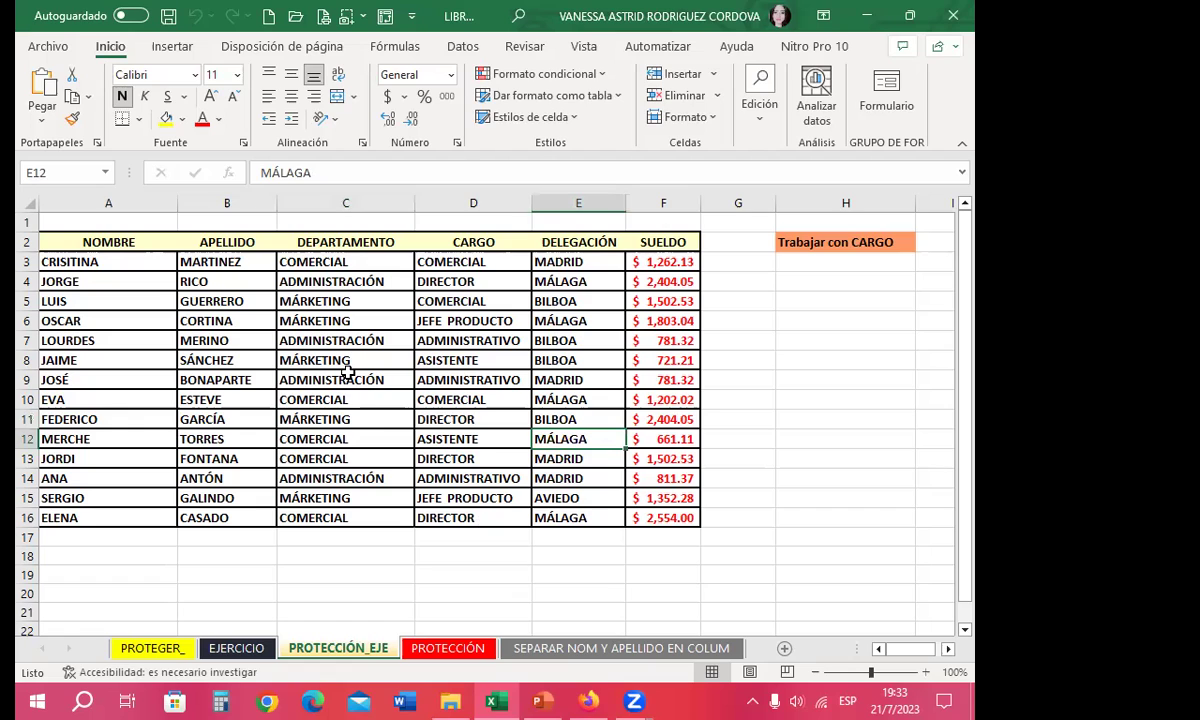
pyautogui.click(495, 383)
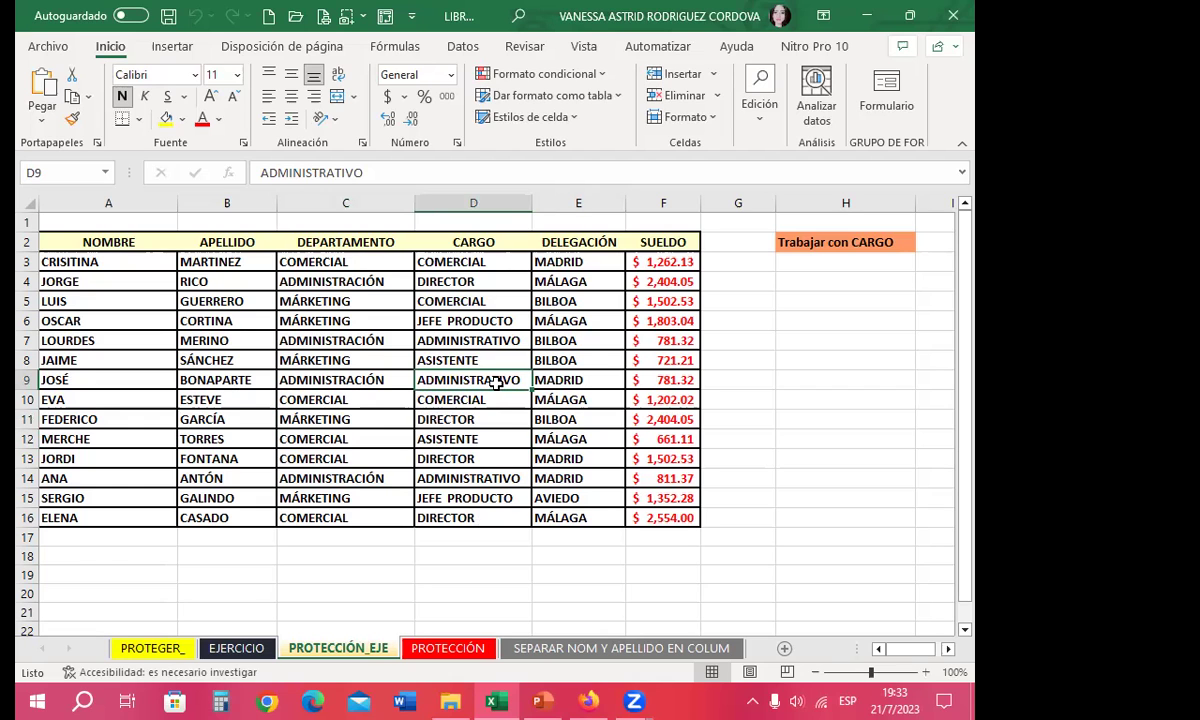
# Step: Clear the opening password in Save As general options and replace the existing file
pyautogui.click(48, 47)
pyautogui.click(68, 308)
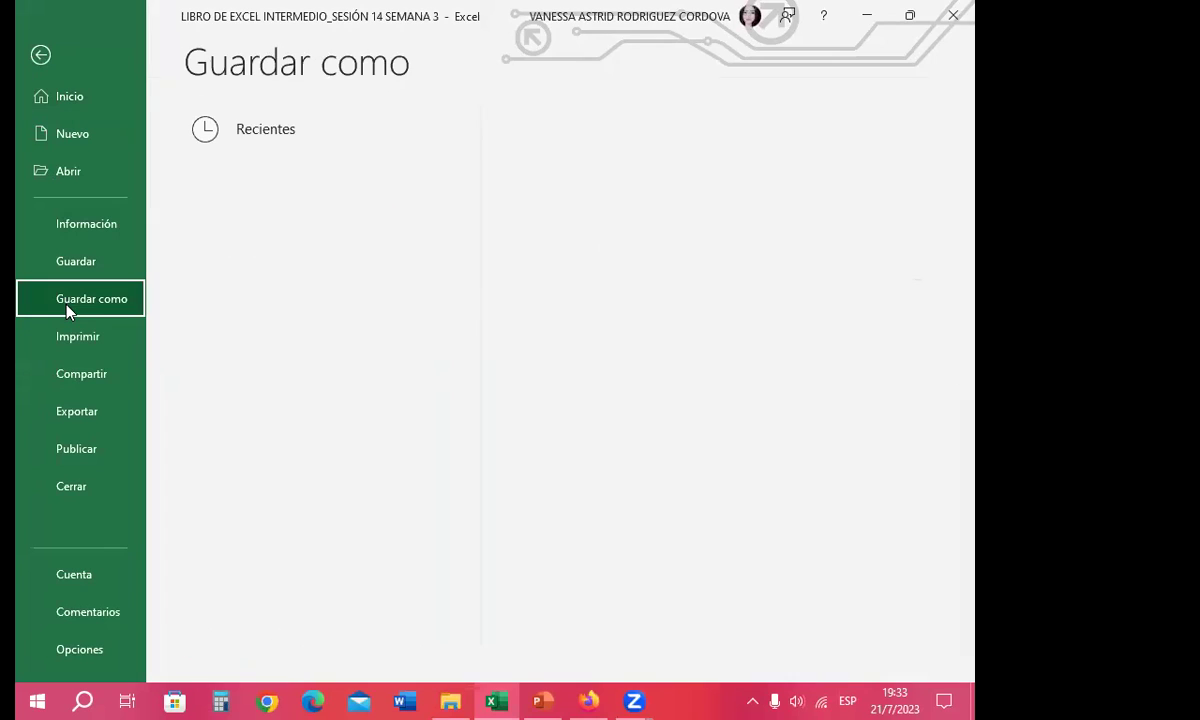
pyautogui.click(576, 117)
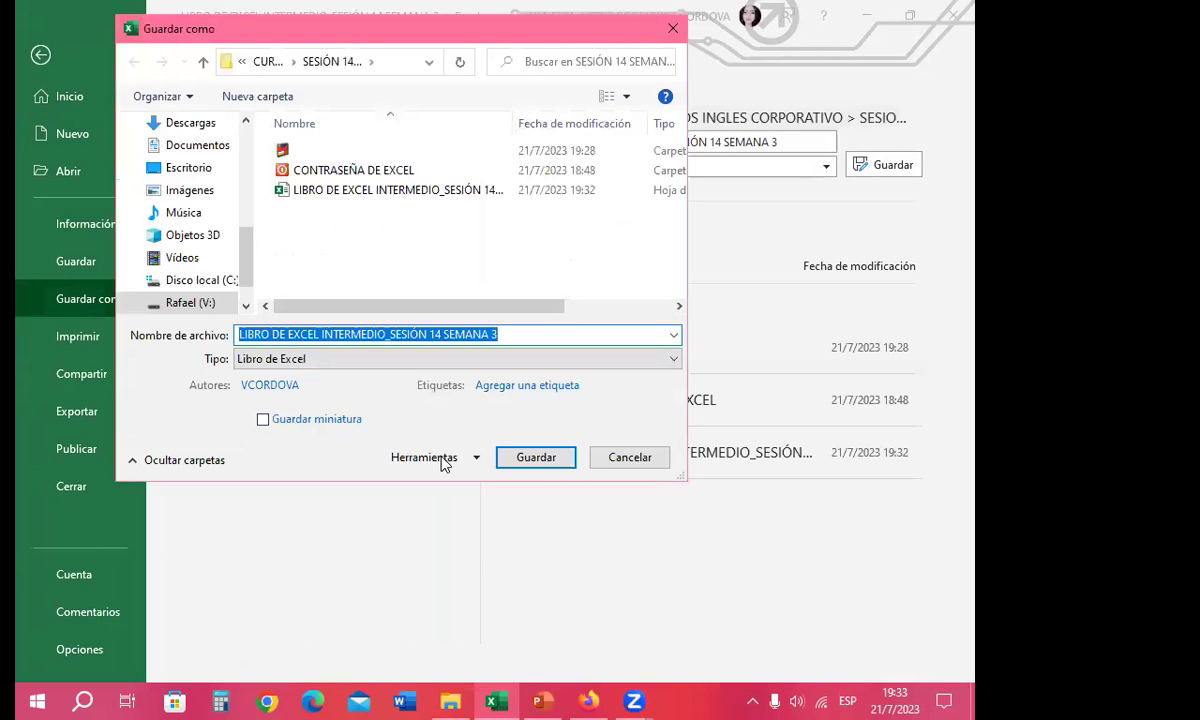
pyautogui.click(443, 463)
pyautogui.click(450, 522)
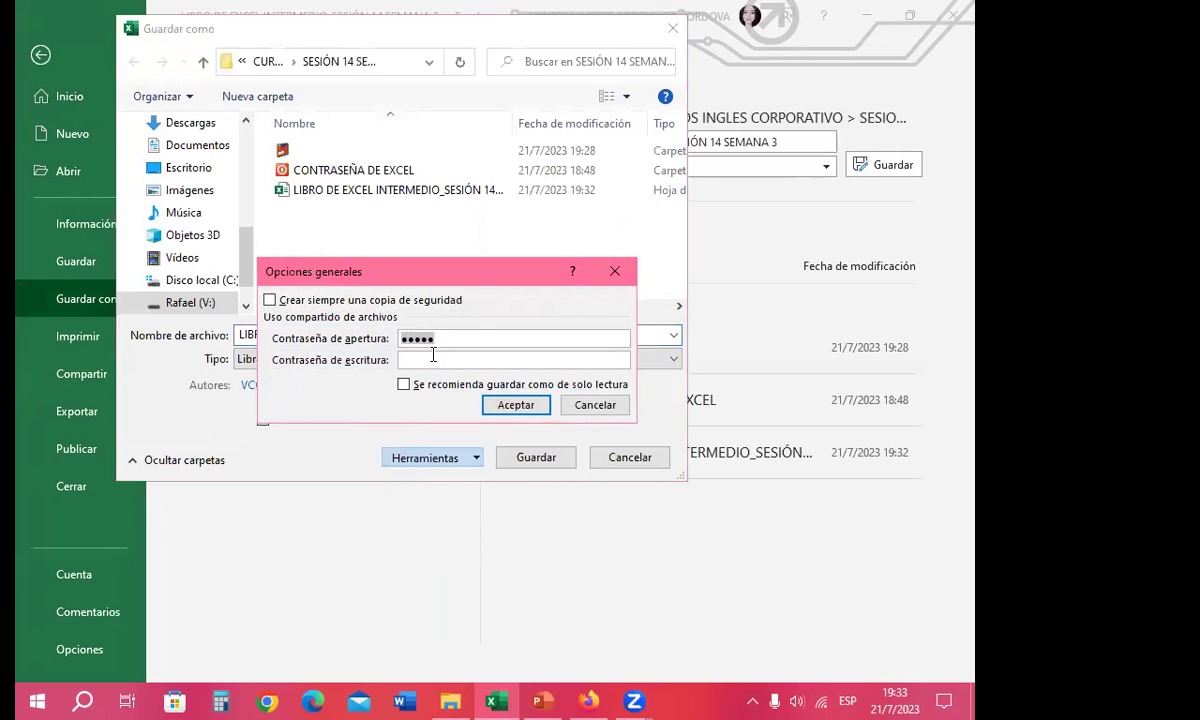
pyautogui.press('BackSpace')
pyautogui.click(520, 408)
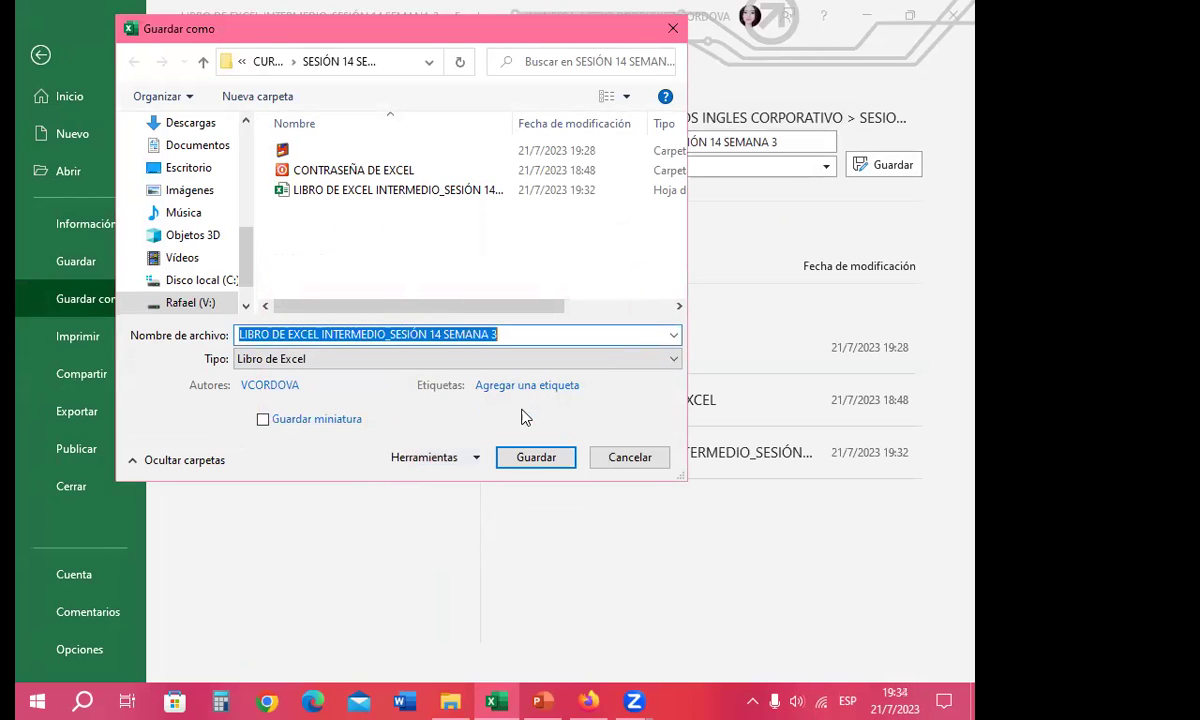
pyautogui.click(536, 457)
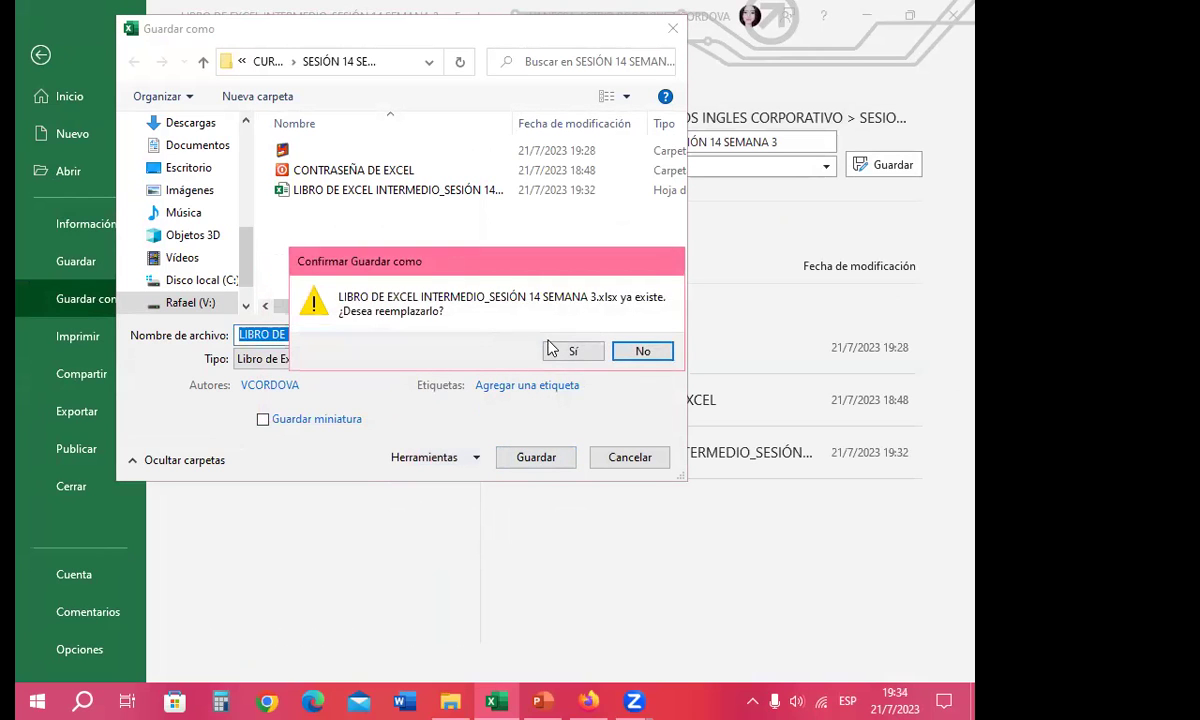
pyautogui.click(571, 351)
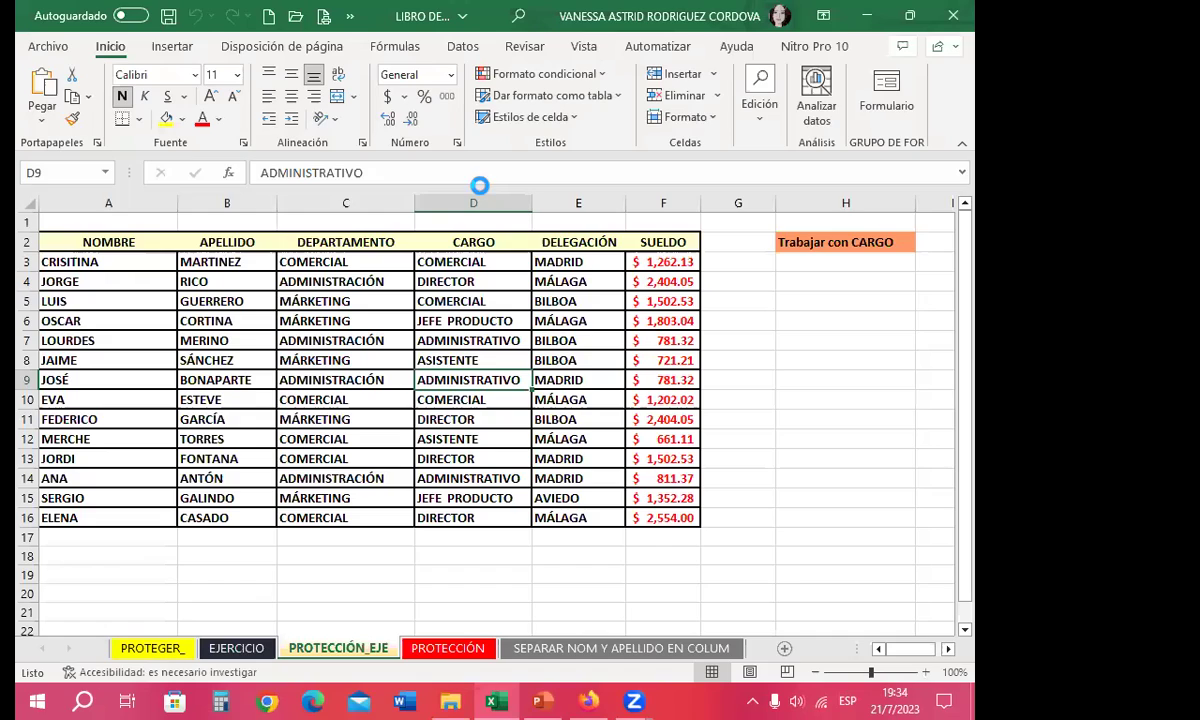
pyautogui.click(479, 414)
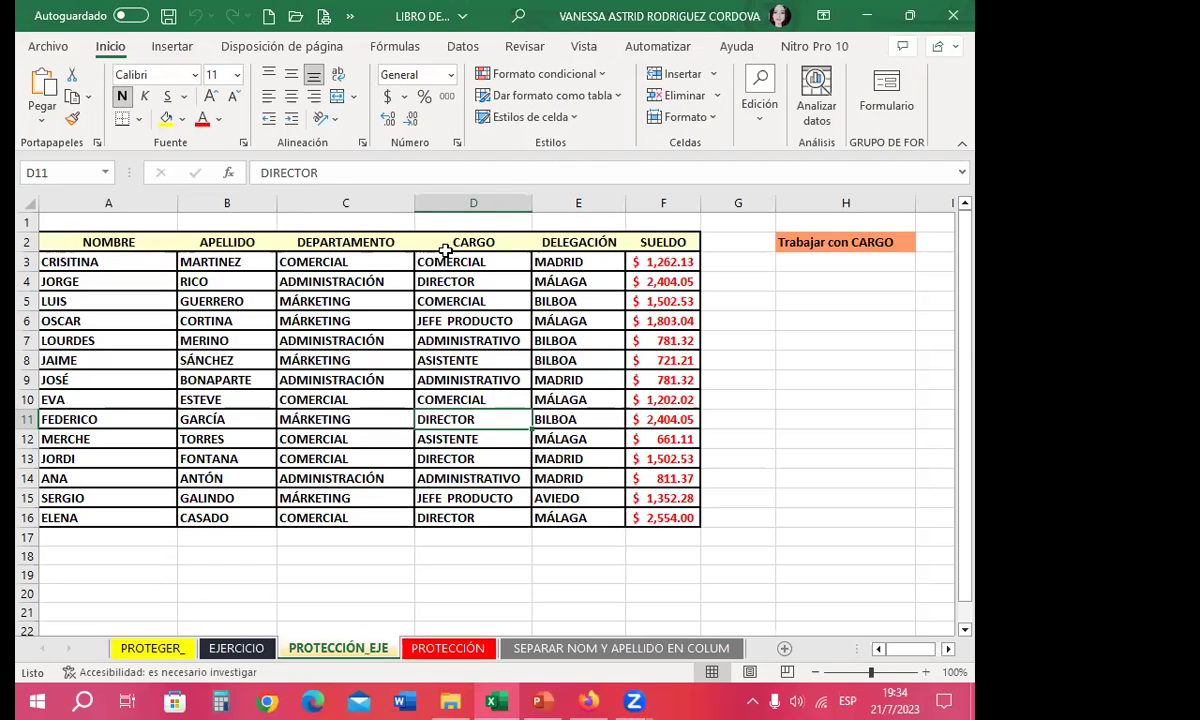
pyautogui.click(445, 340)
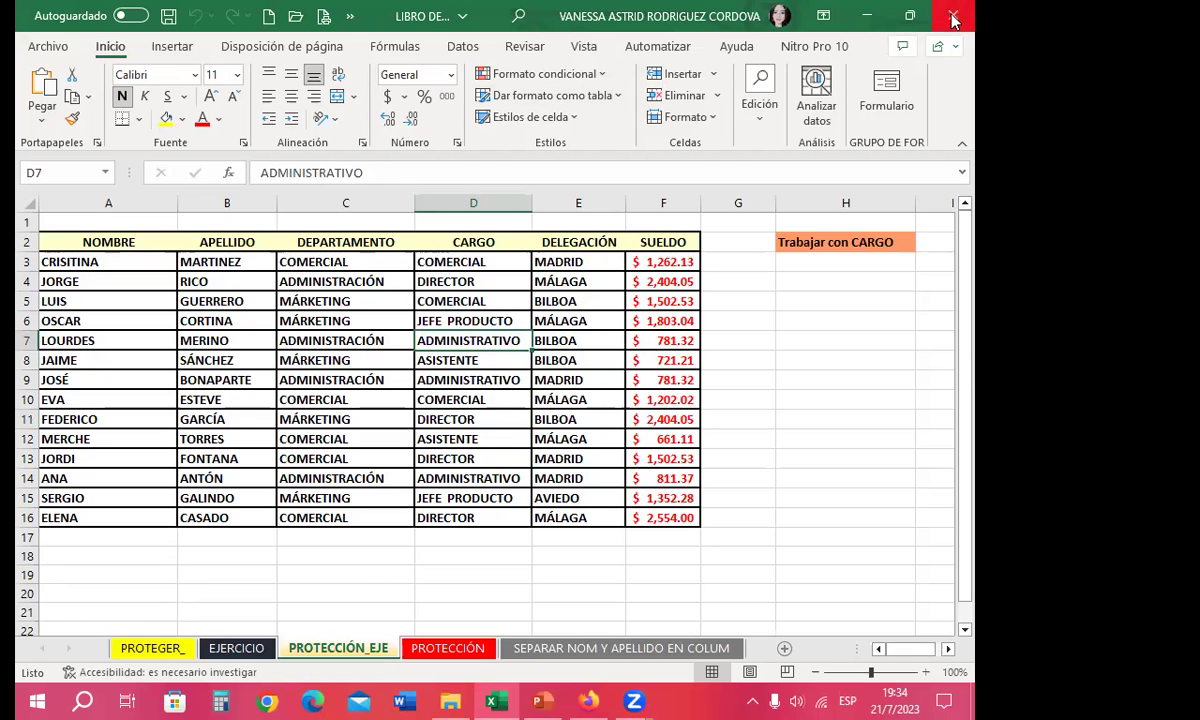
pyautogui.click(952, 18)
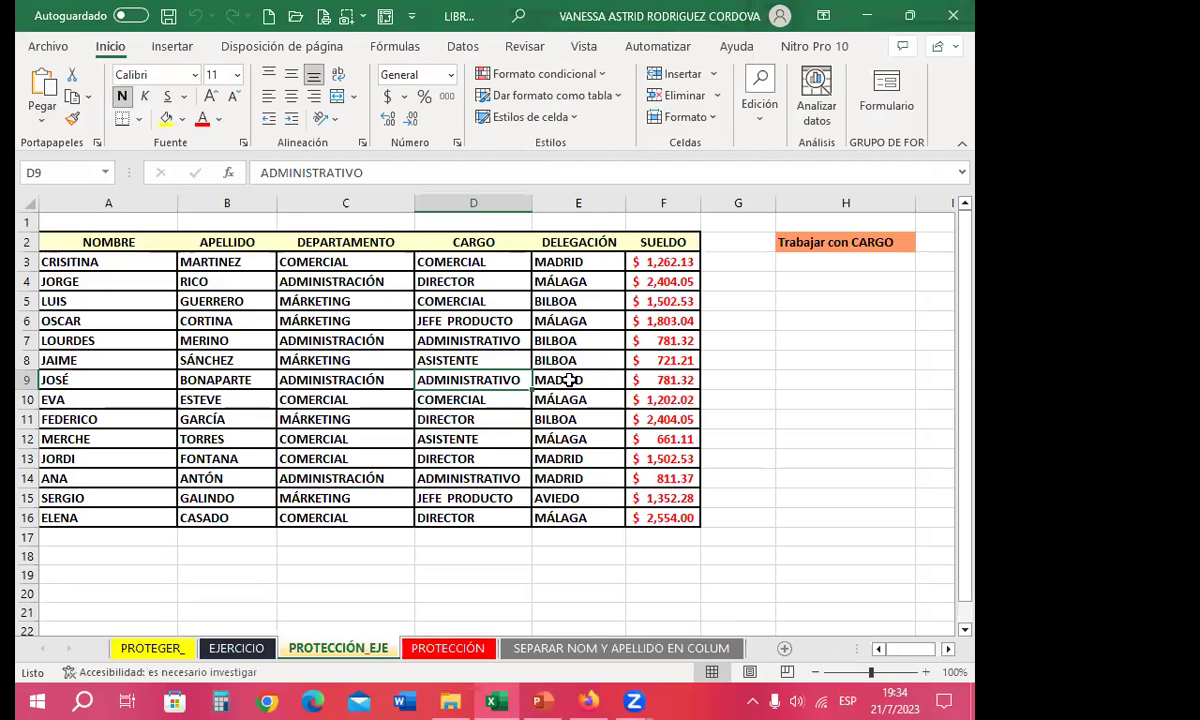
pyautogui.click(714, 405)
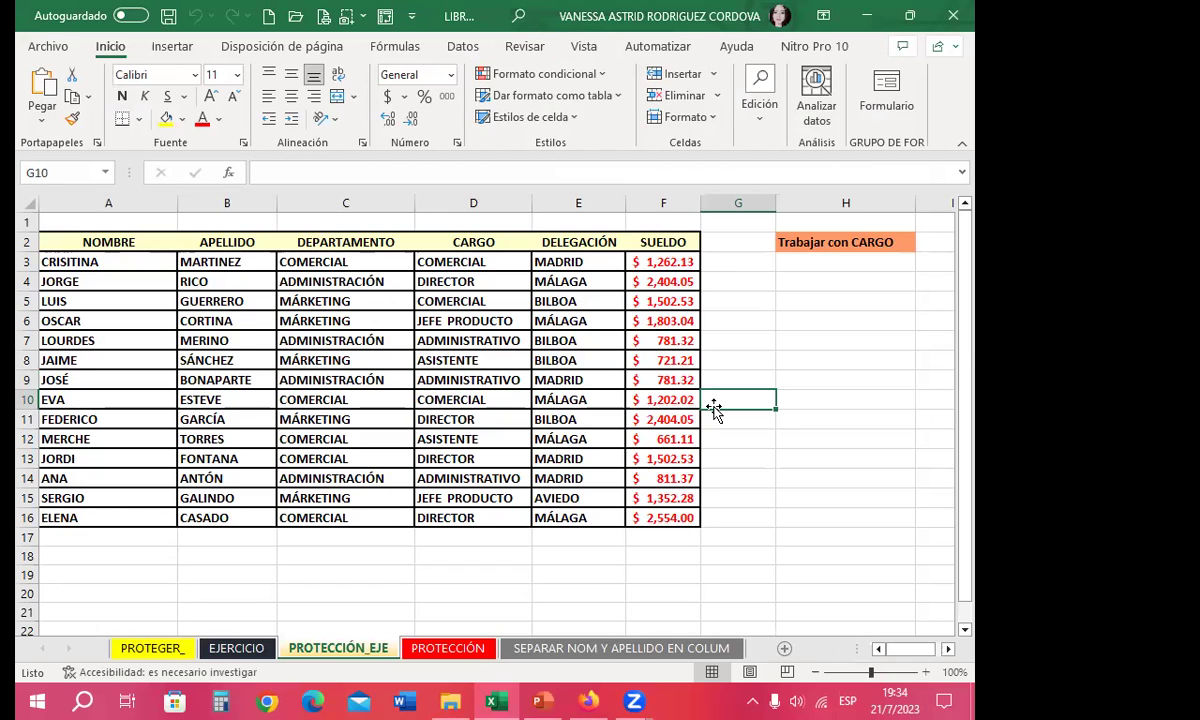
pyautogui.click(548, 380)
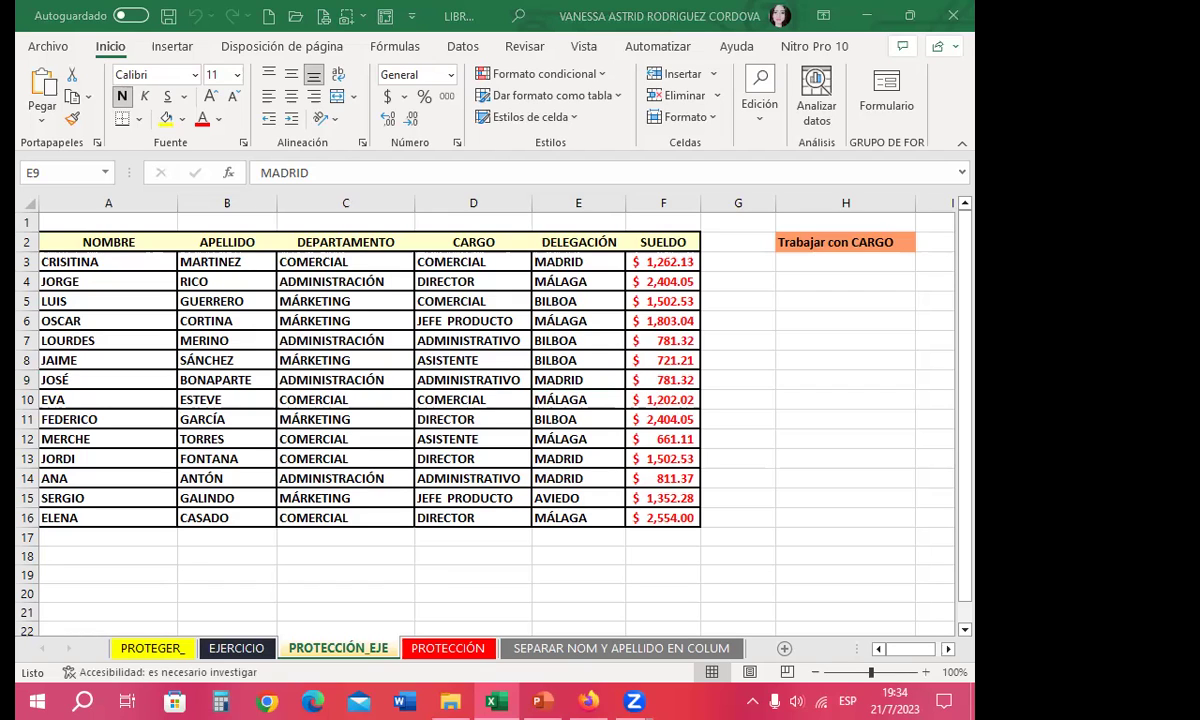
pyautogui.click(491, 365)
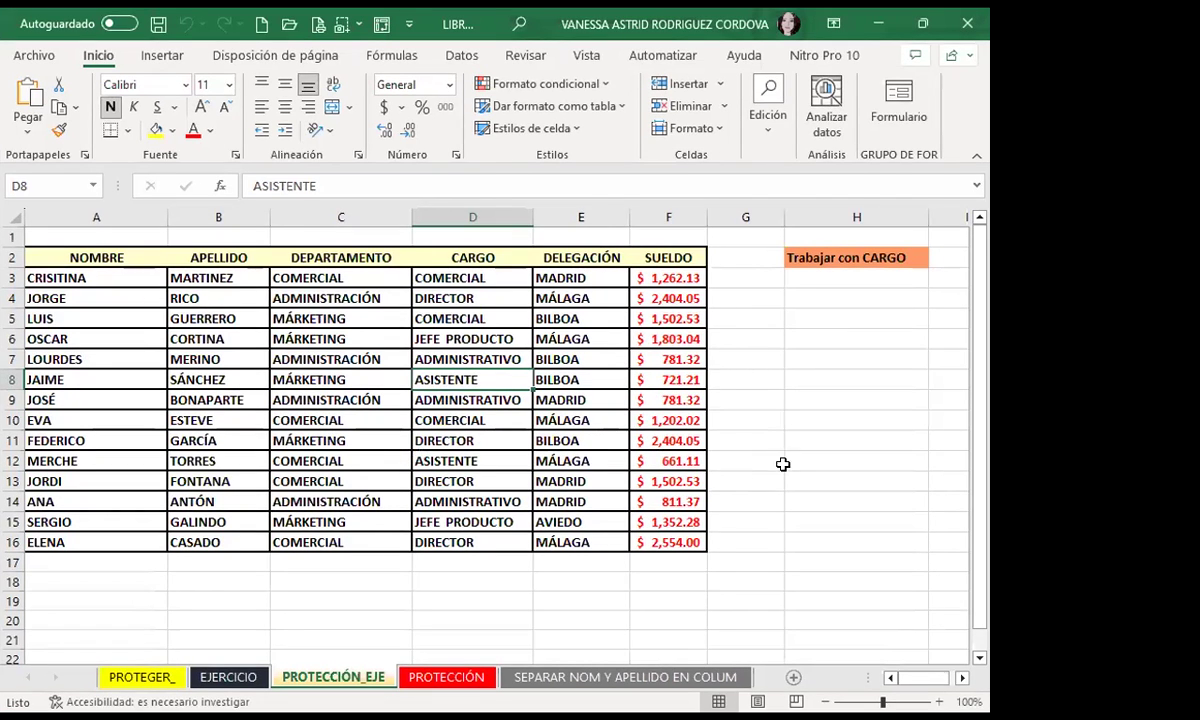
pyautogui.click(775, 461)
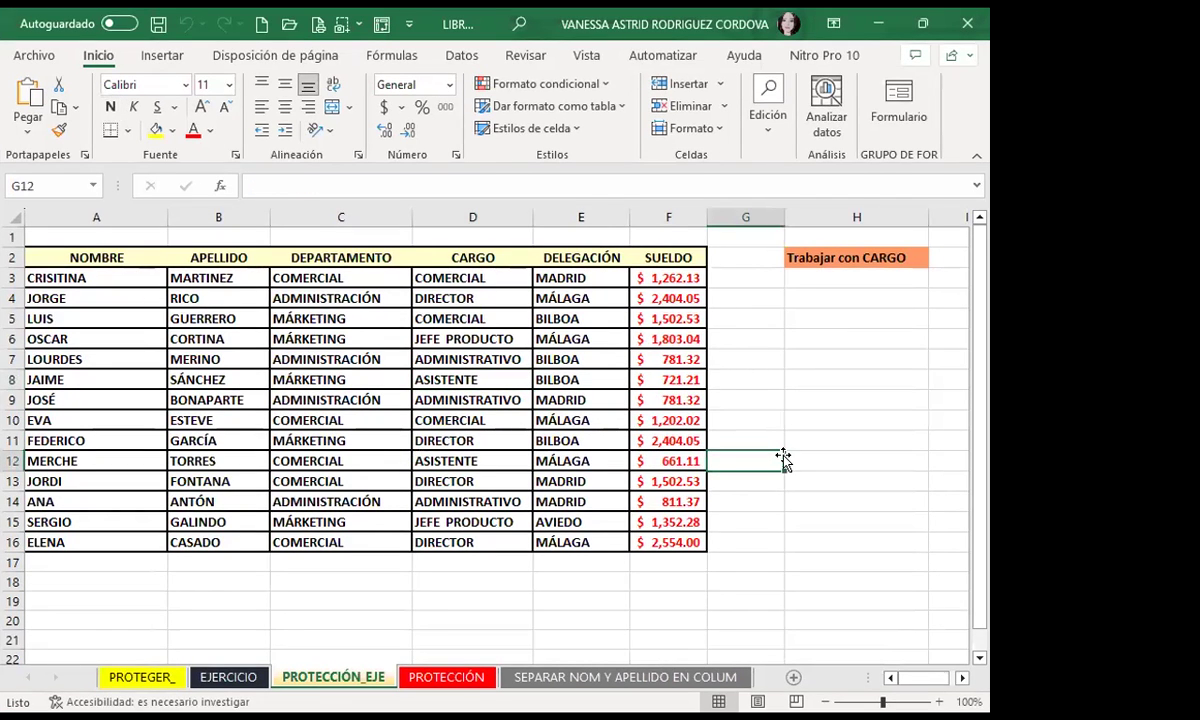
pyautogui.click(760, 420)
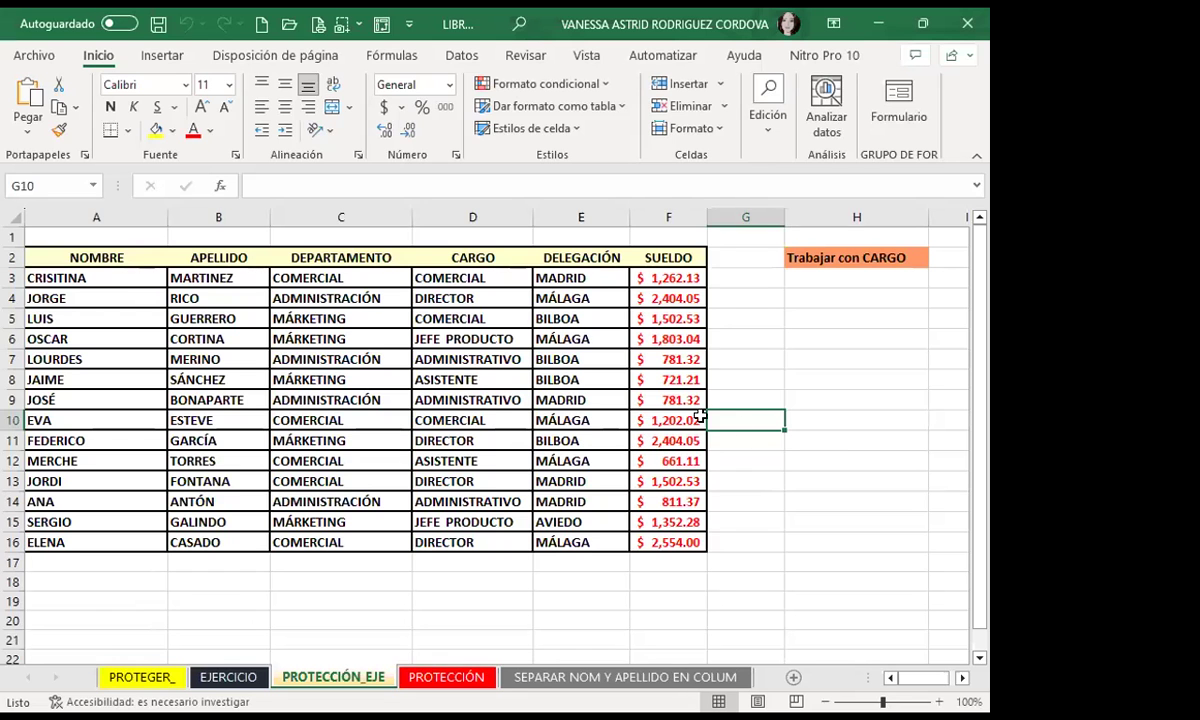
pyautogui.click(815, 432)
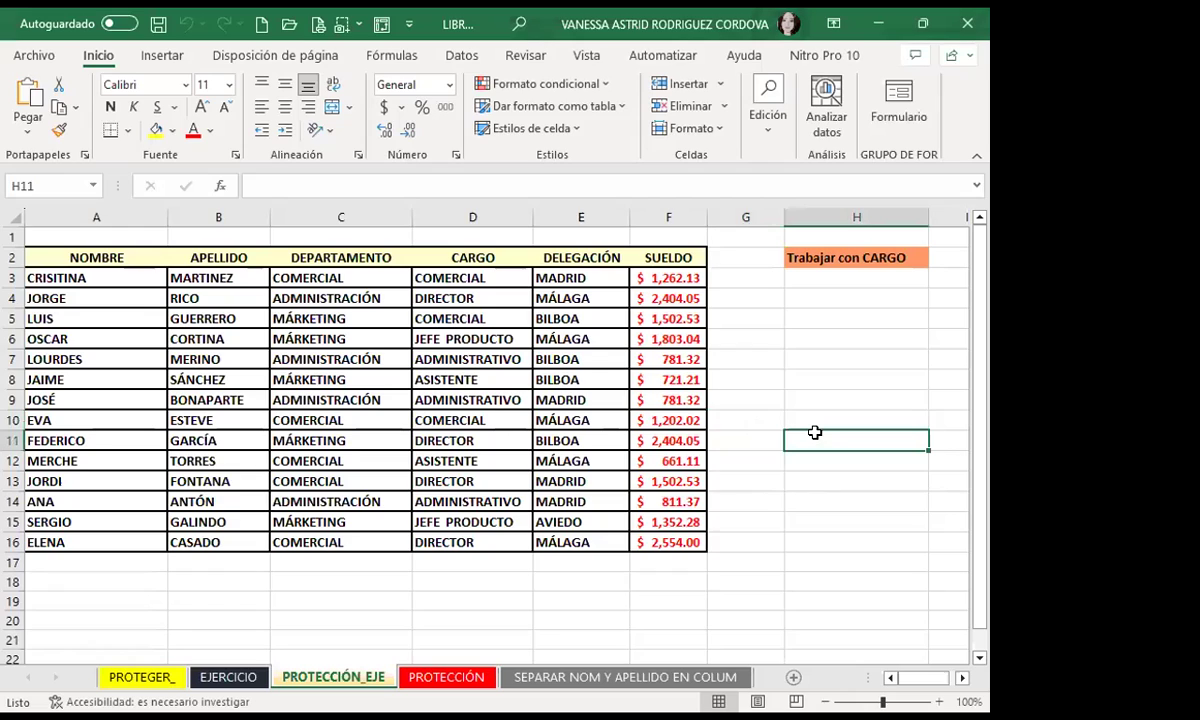
pyautogui.click(688, 457)
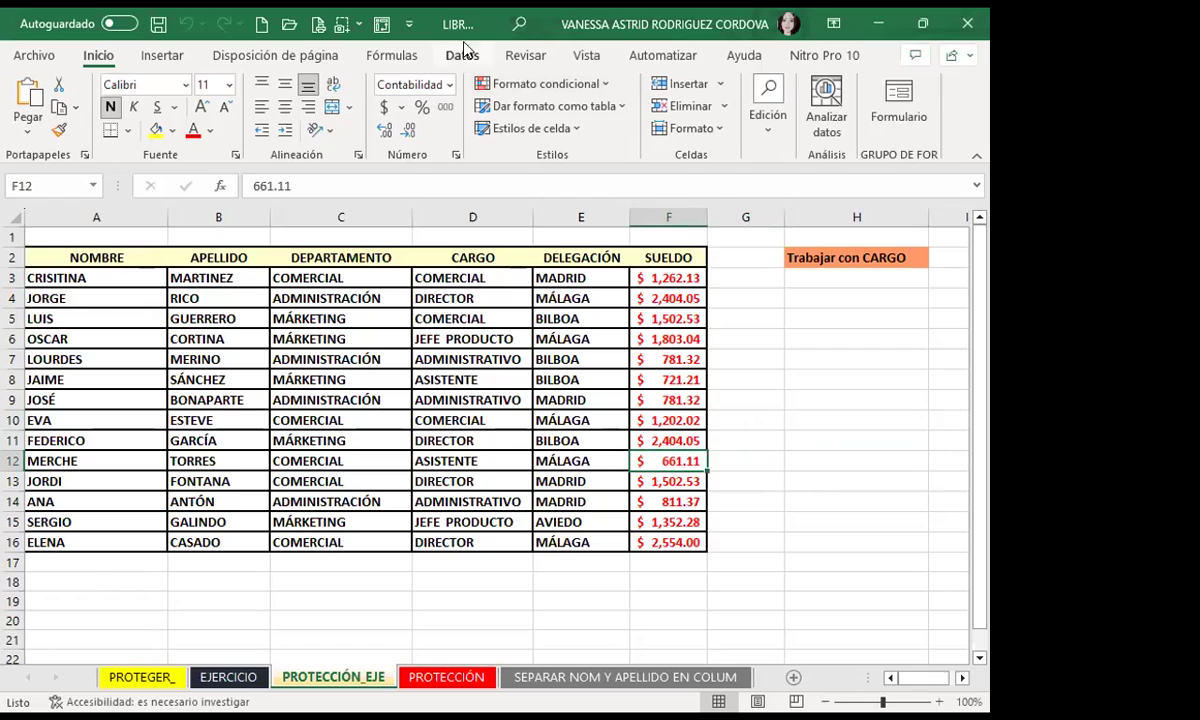
pyautogui.click(524, 55)
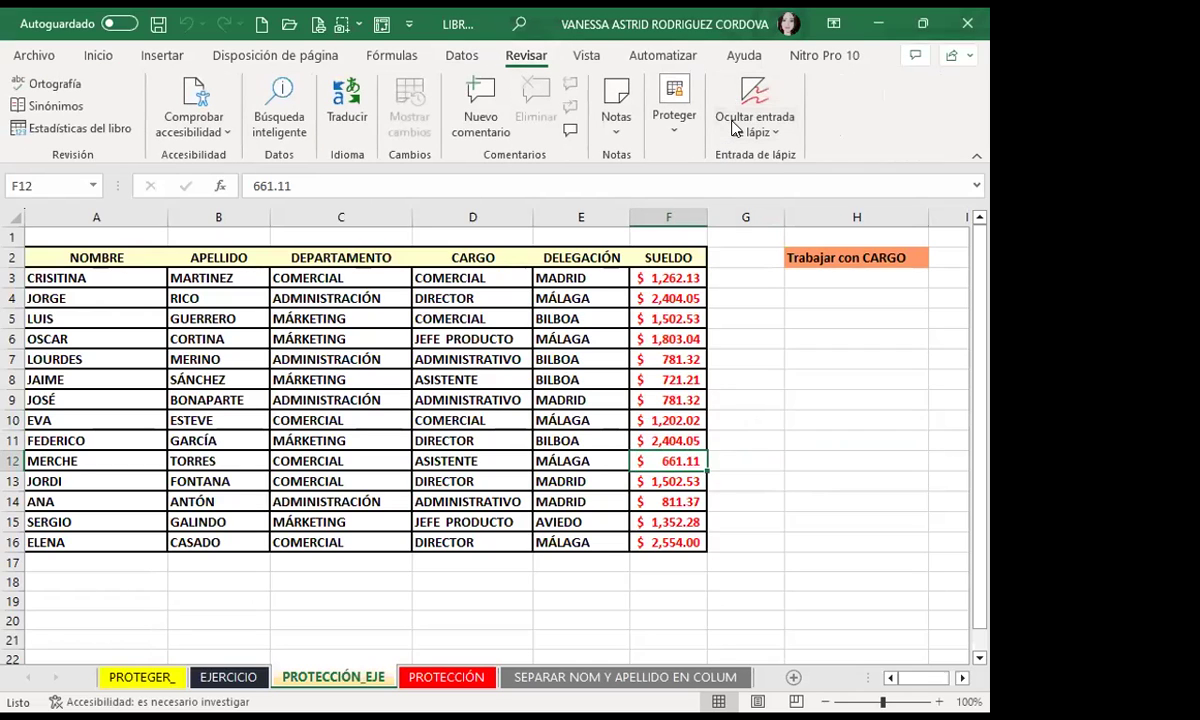
pyautogui.click(672, 112)
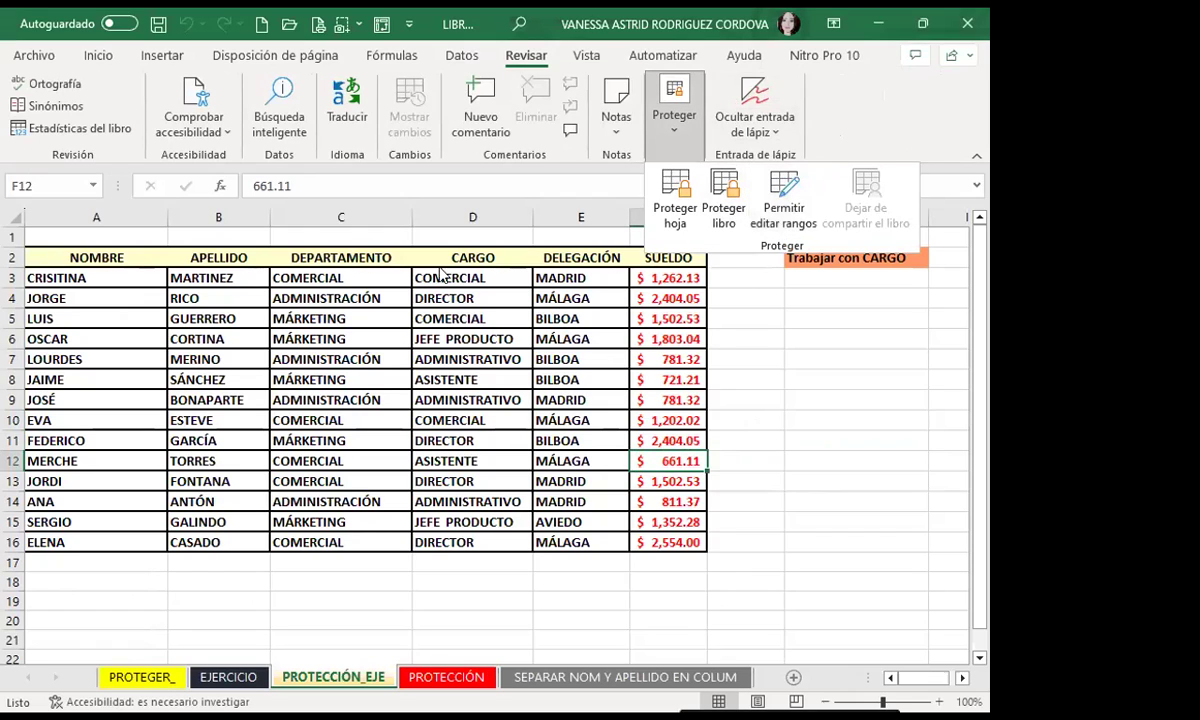
pyautogui.click(348, 372)
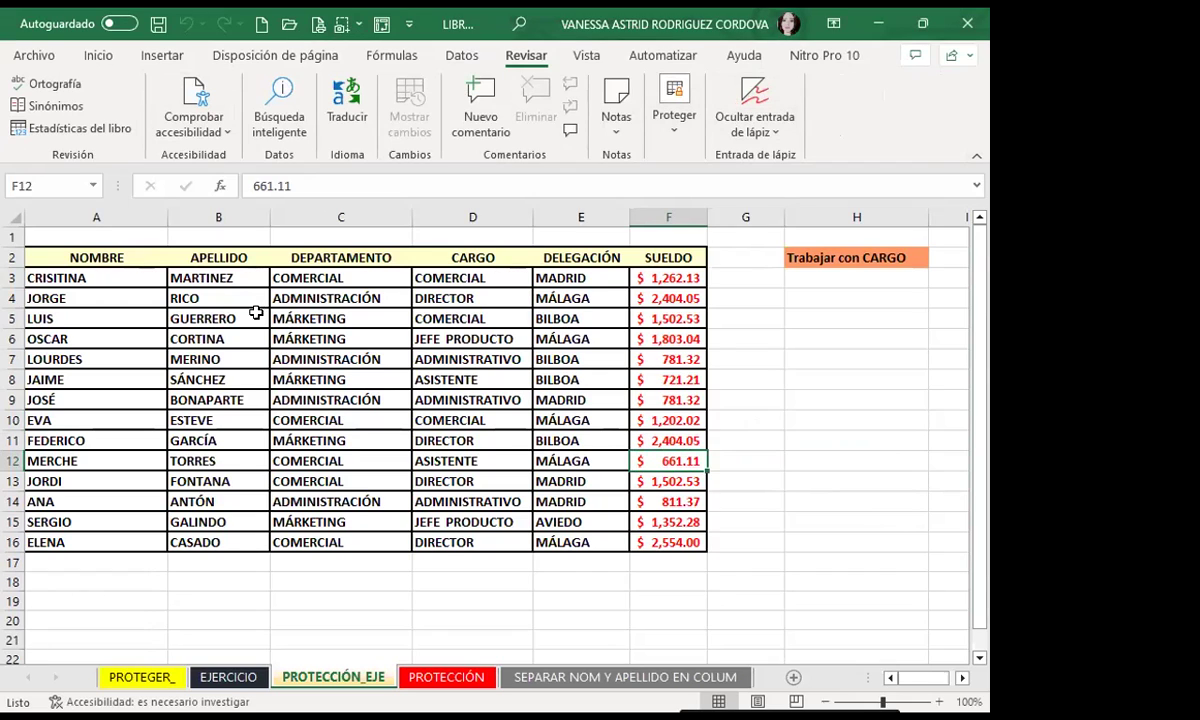
pyautogui.click(160, 338)
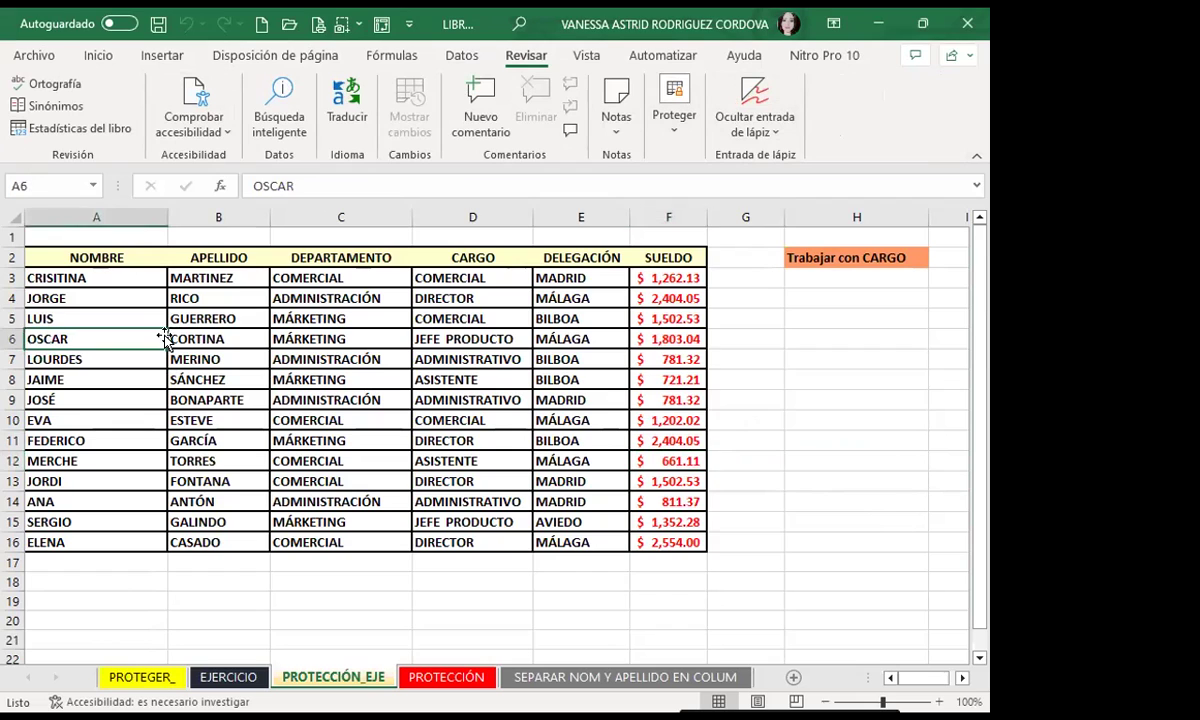
# Step: Go to the Información page and look over the Proteger libro options
pyautogui.click(32, 57)
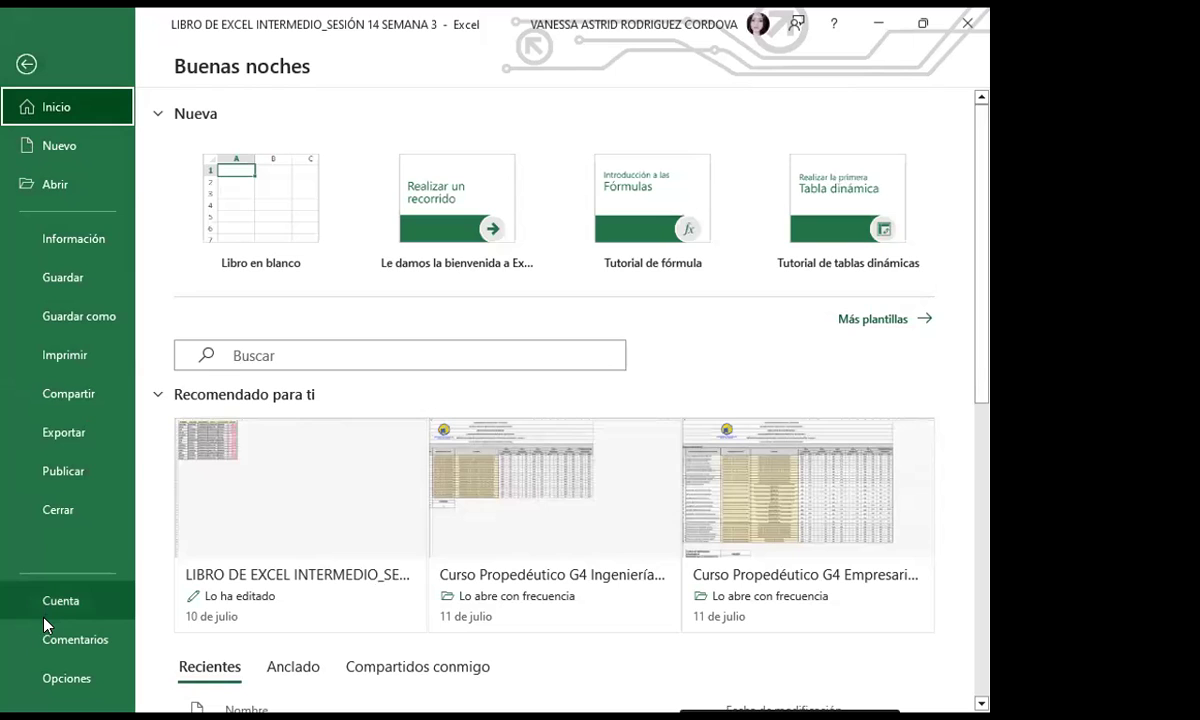
pyautogui.click(68, 257)
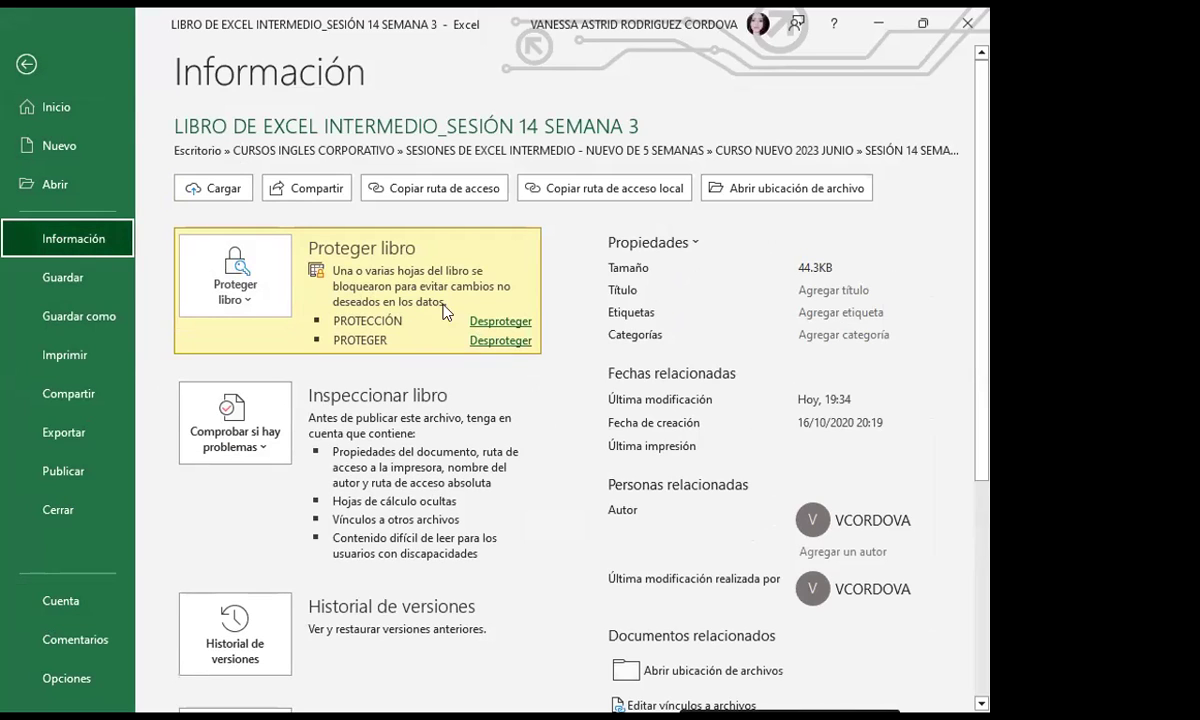
pyautogui.click(241, 293)
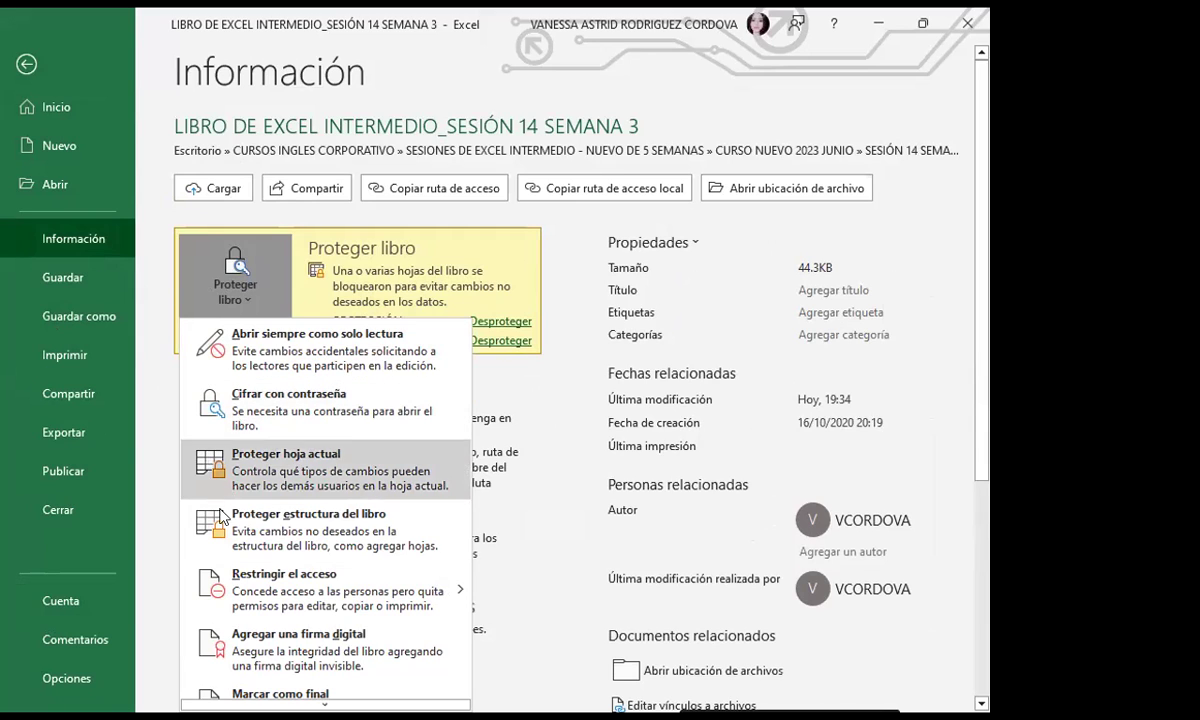
pyautogui.press('Escape')
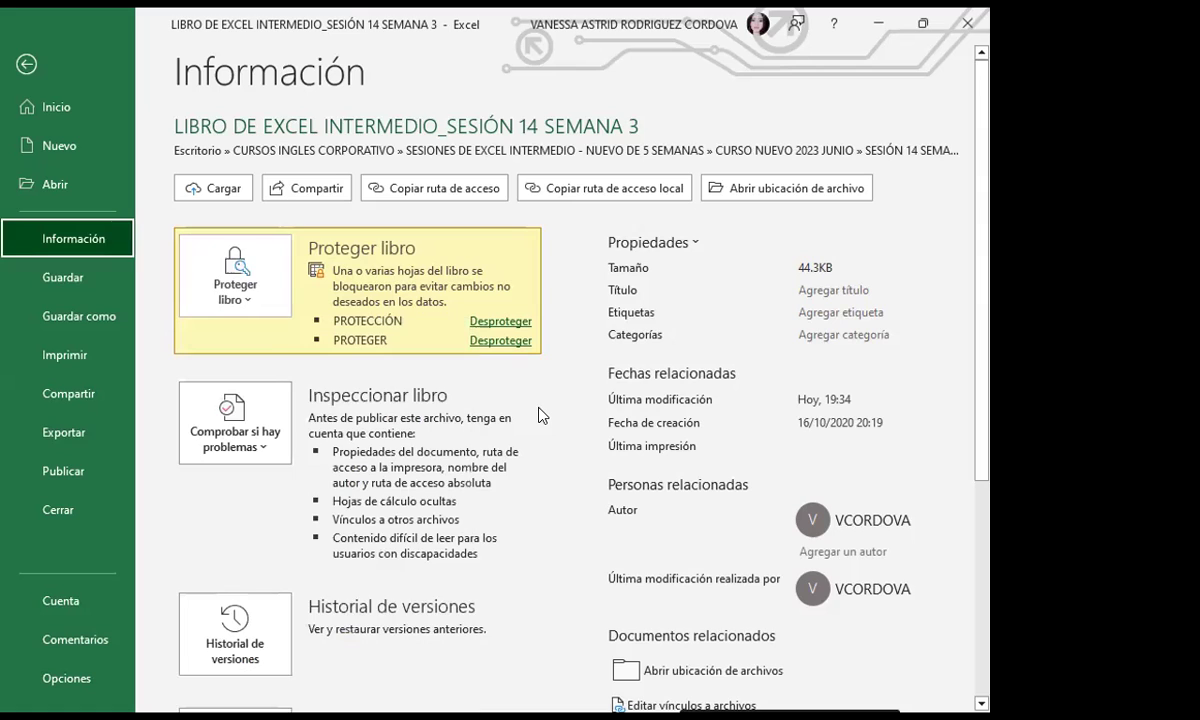
pyautogui.click(505, 324)
pyautogui.click(466, 419)
pyautogui.click(512, 322)
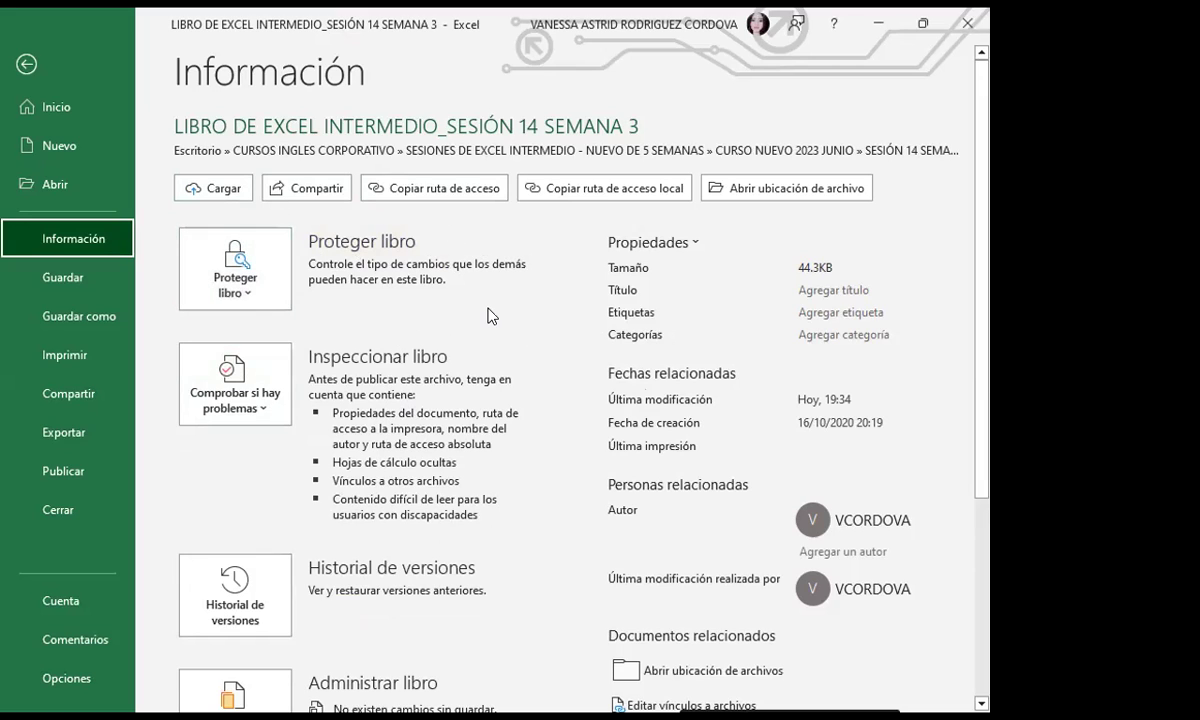
pyautogui.click(252, 283)
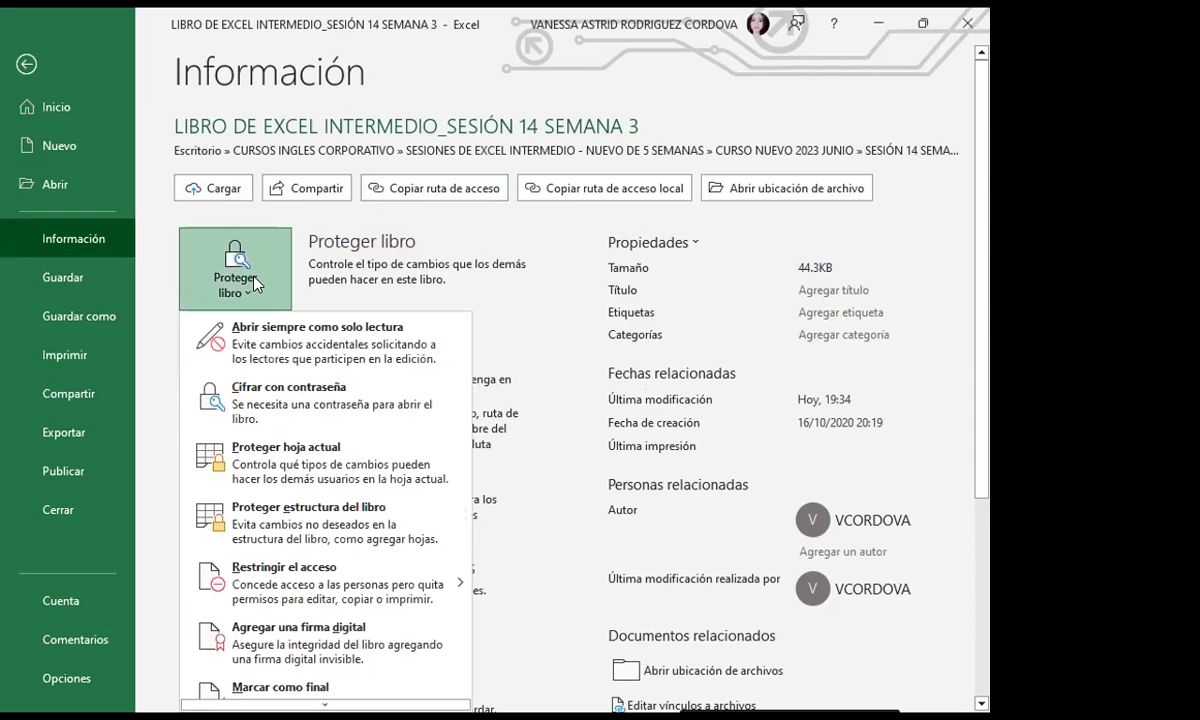
pyautogui.click(270, 396)
pyautogui.click(528, 458)
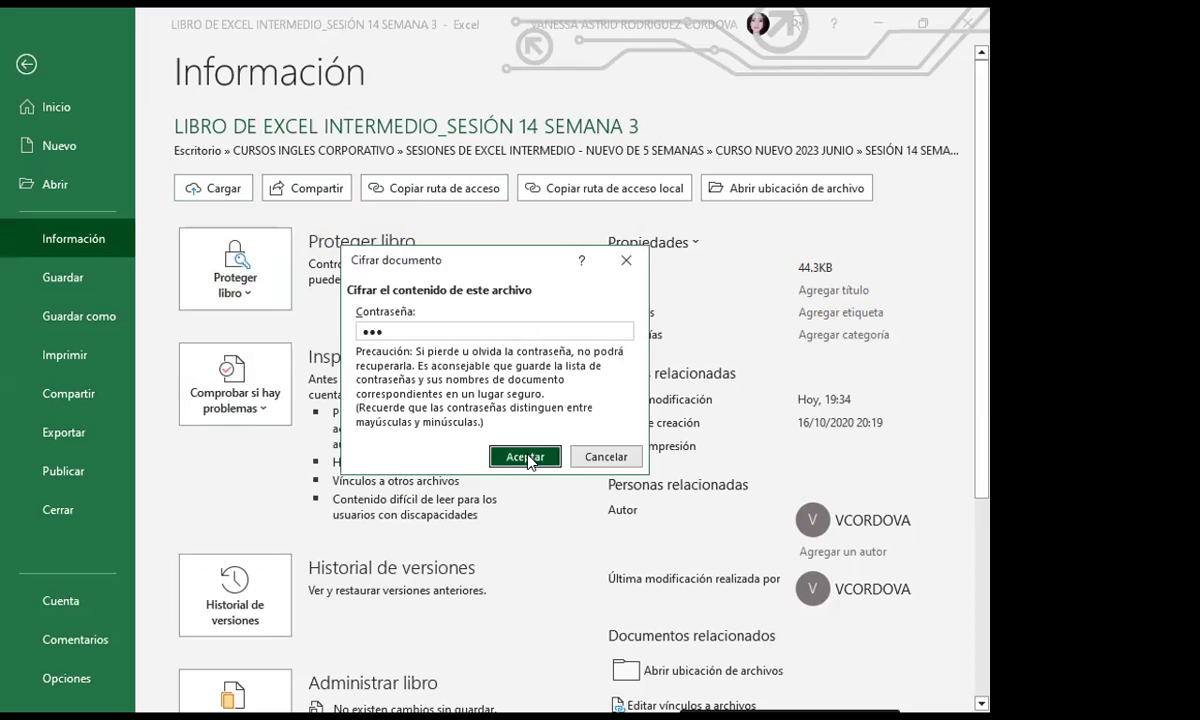
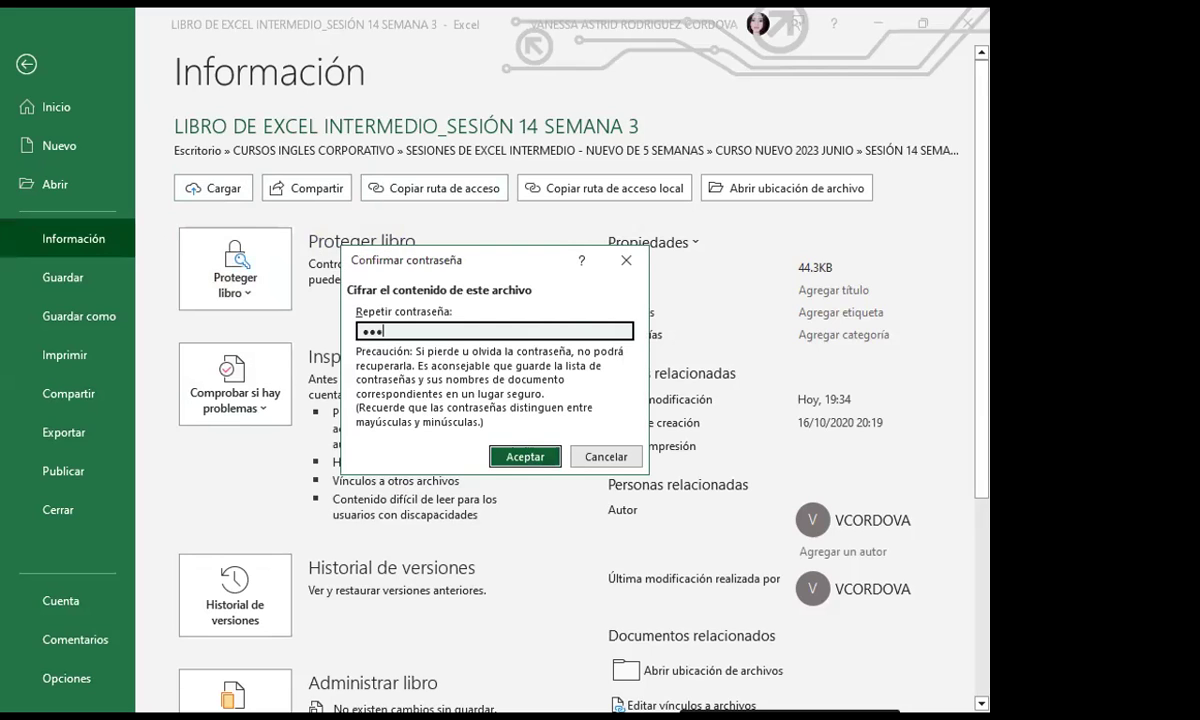
pyautogui.click(530, 462)
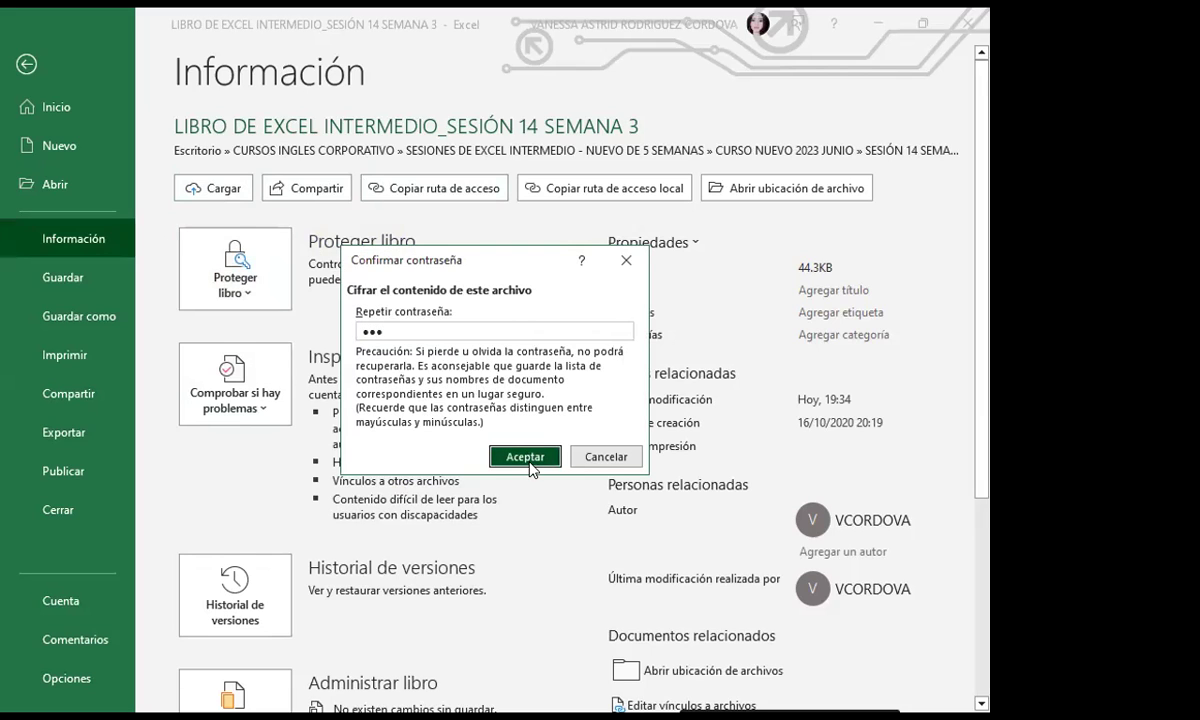
# Step: Save and close the workbook, then reopen it at its password prompt
pyautogui.press('Escape')
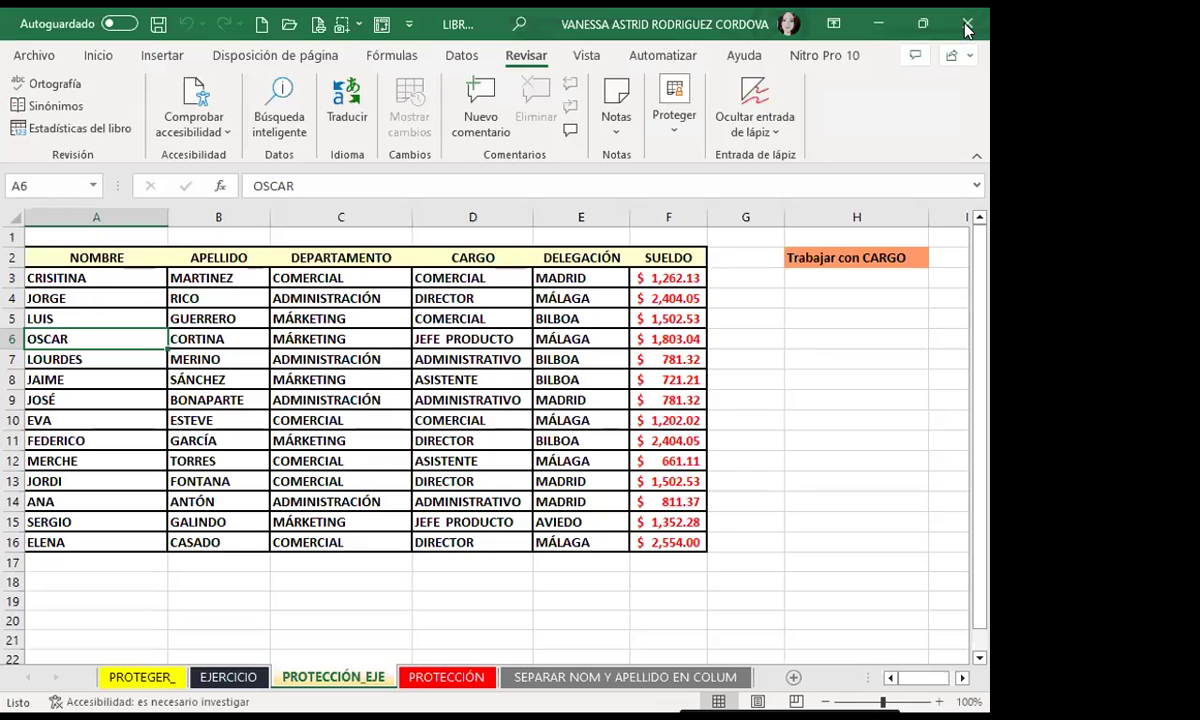
pyautogui.click(967, 24)
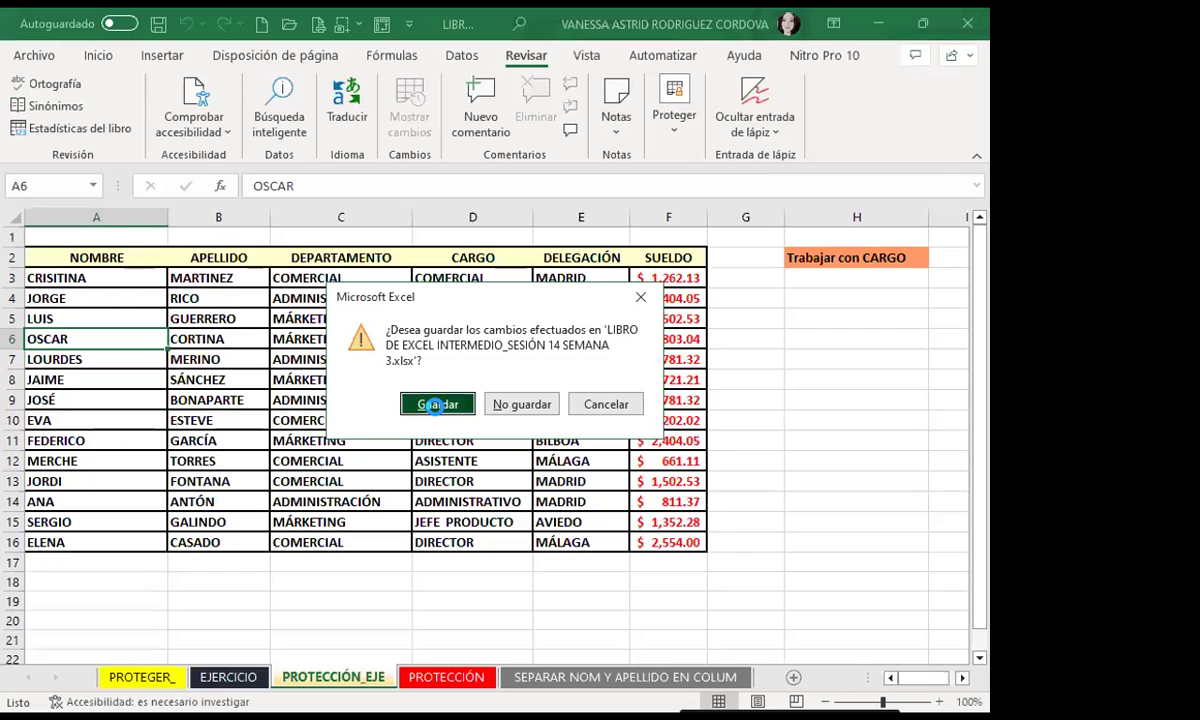
pyautogui.click(424, 405)
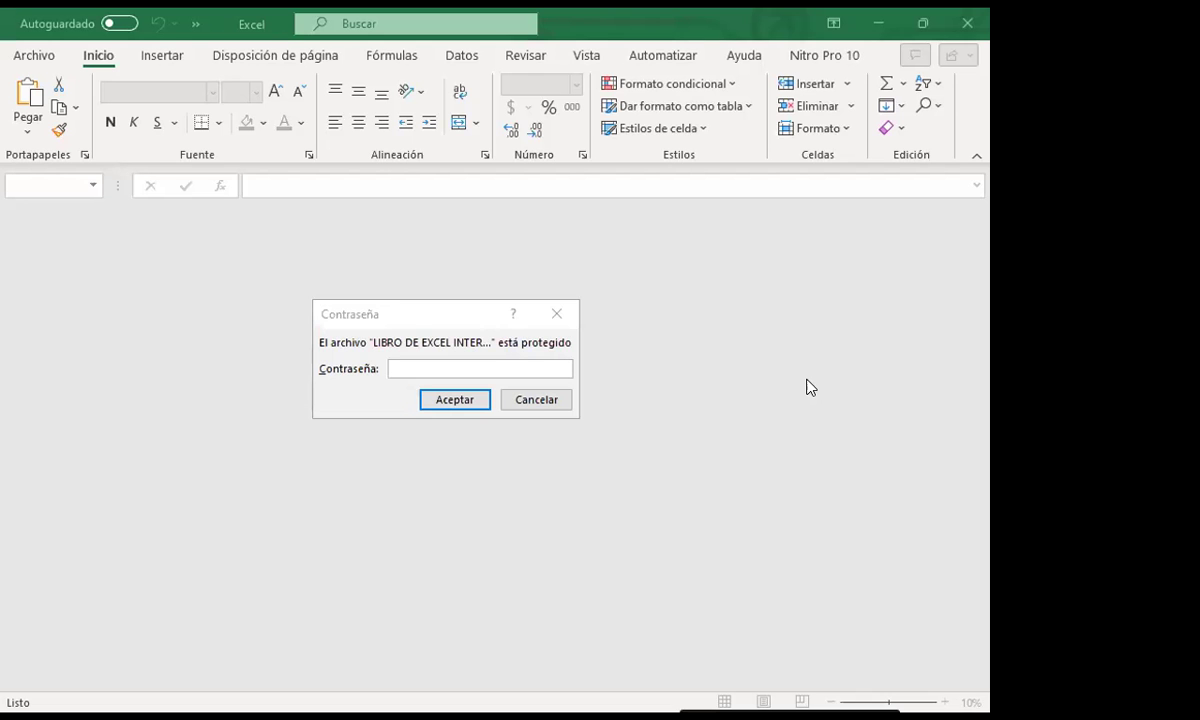
pyautogui.click(403, 368)
pyautogui.click(457, 401)
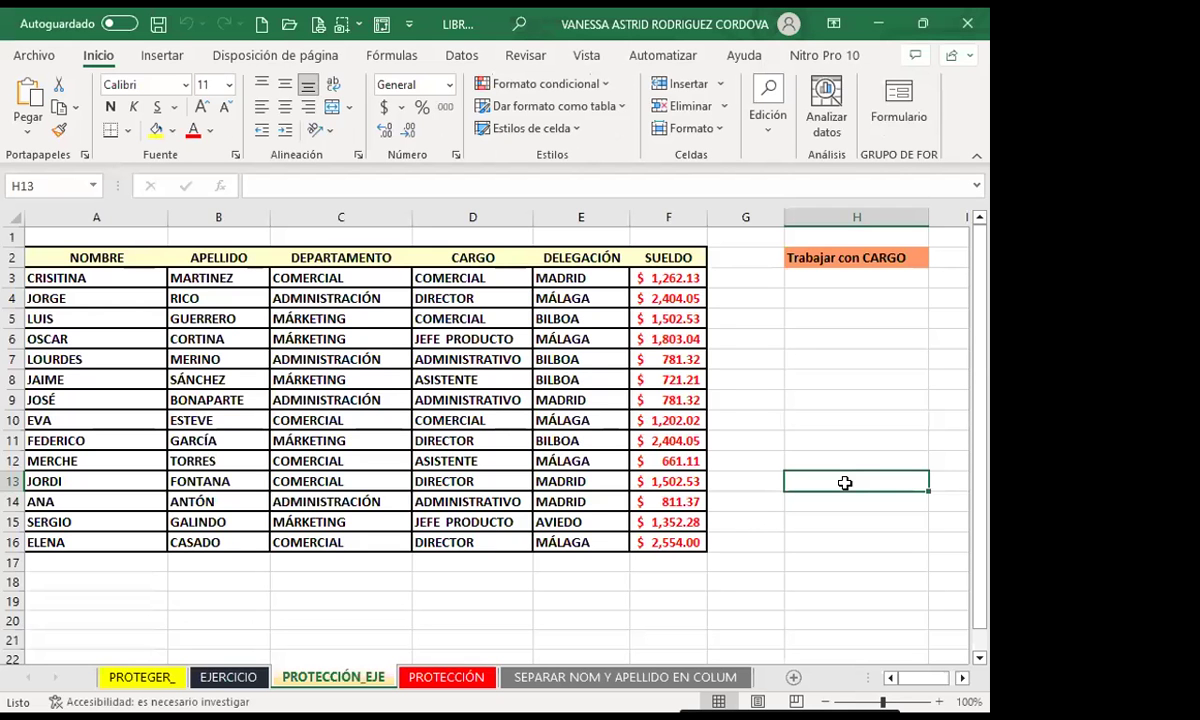
pyautogui.click(30, 56)
pyautogui.click(66, 240)
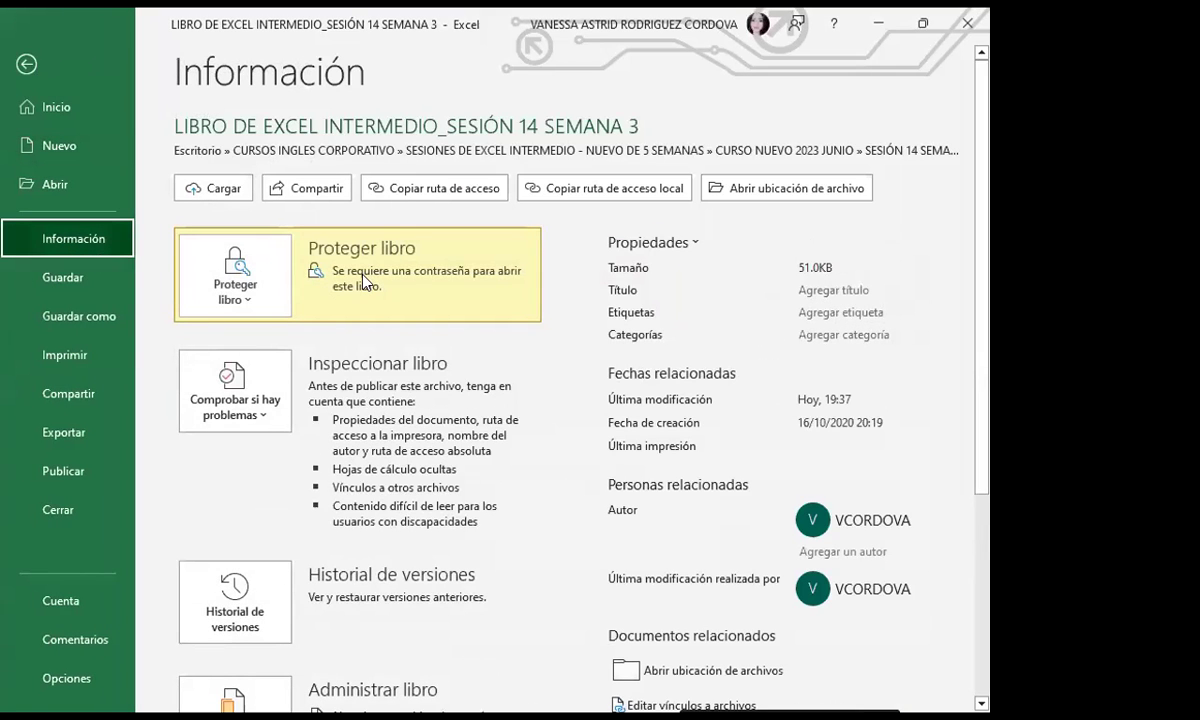
# Step: Clear the Cifrar con contraseña password and save the workbook
pyautogui.click(246, 293)
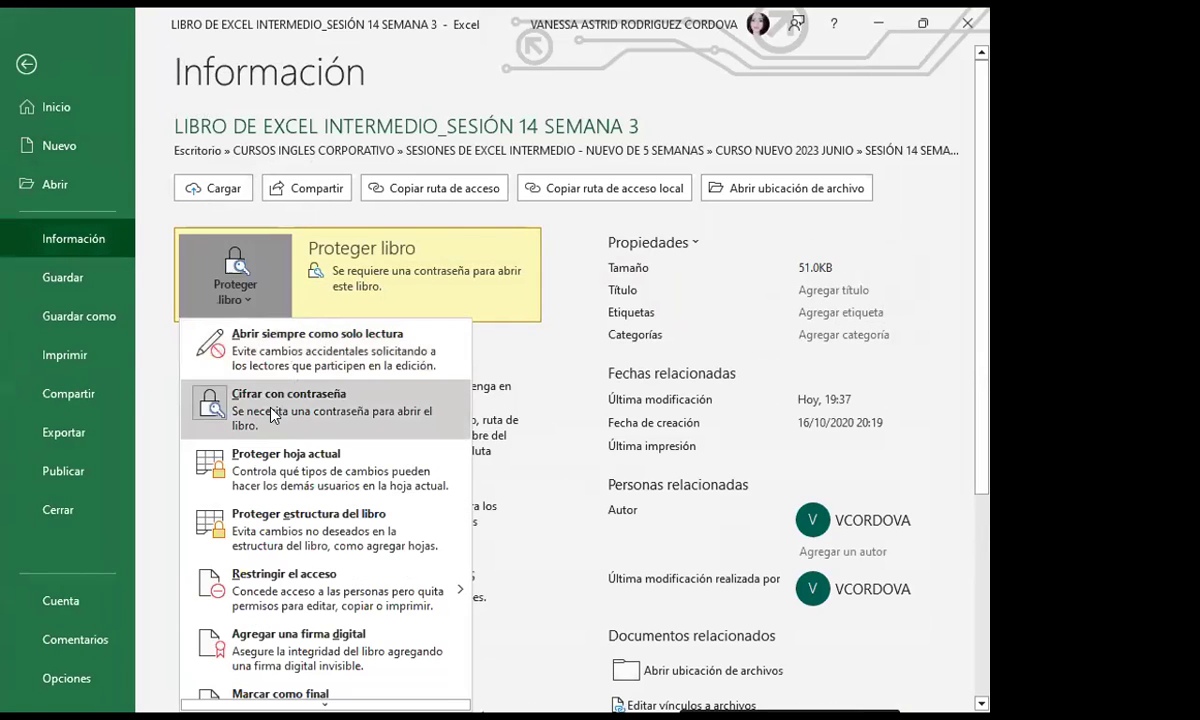
pyautogui.click(420, 400)
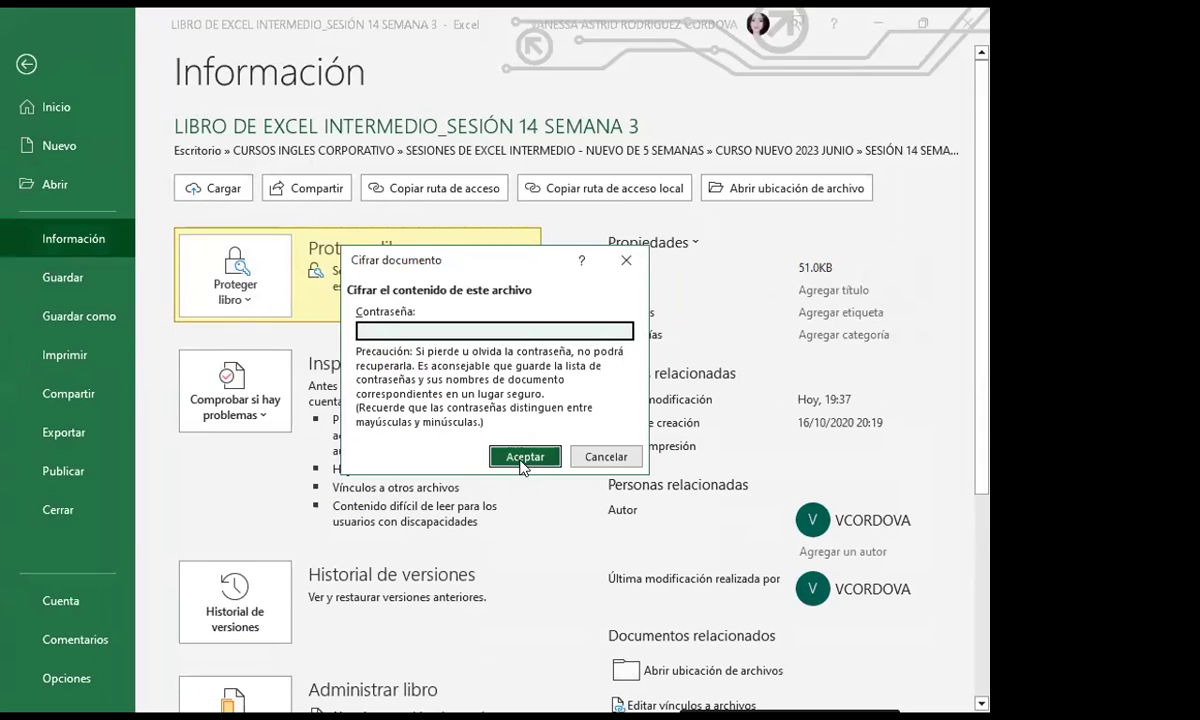
pyautogui.click(520, 457)
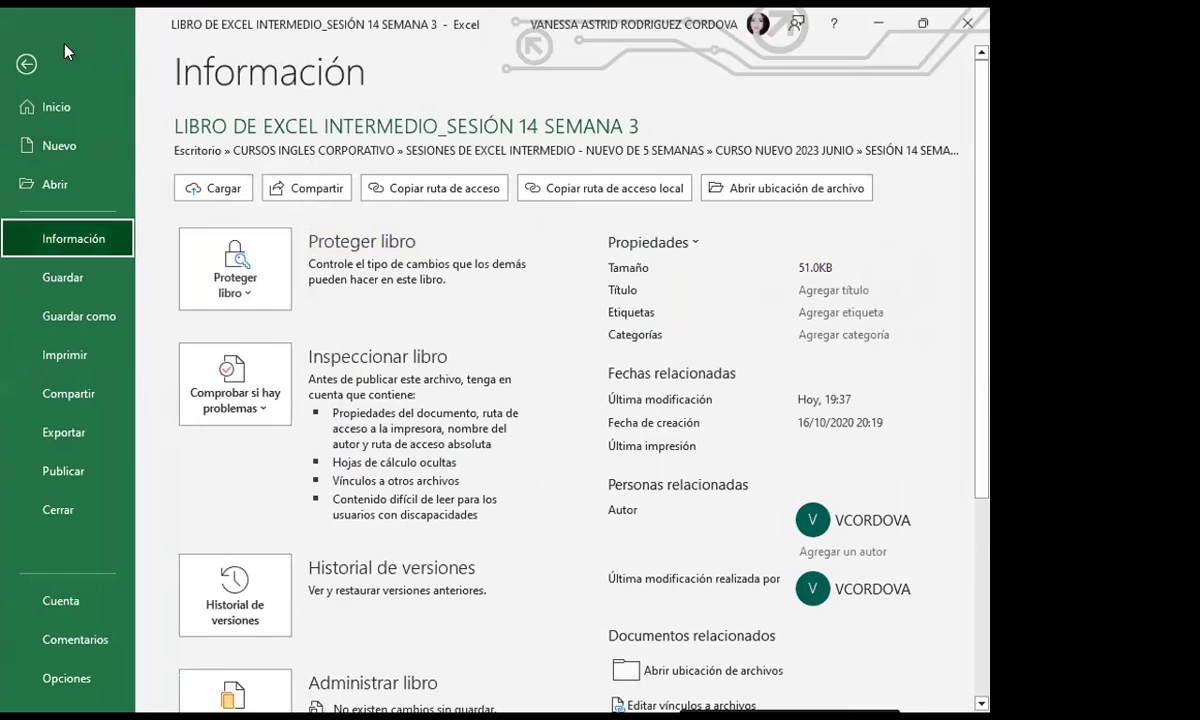
pyautogui.click(30, 58)
pyautogui.click(160, 28)
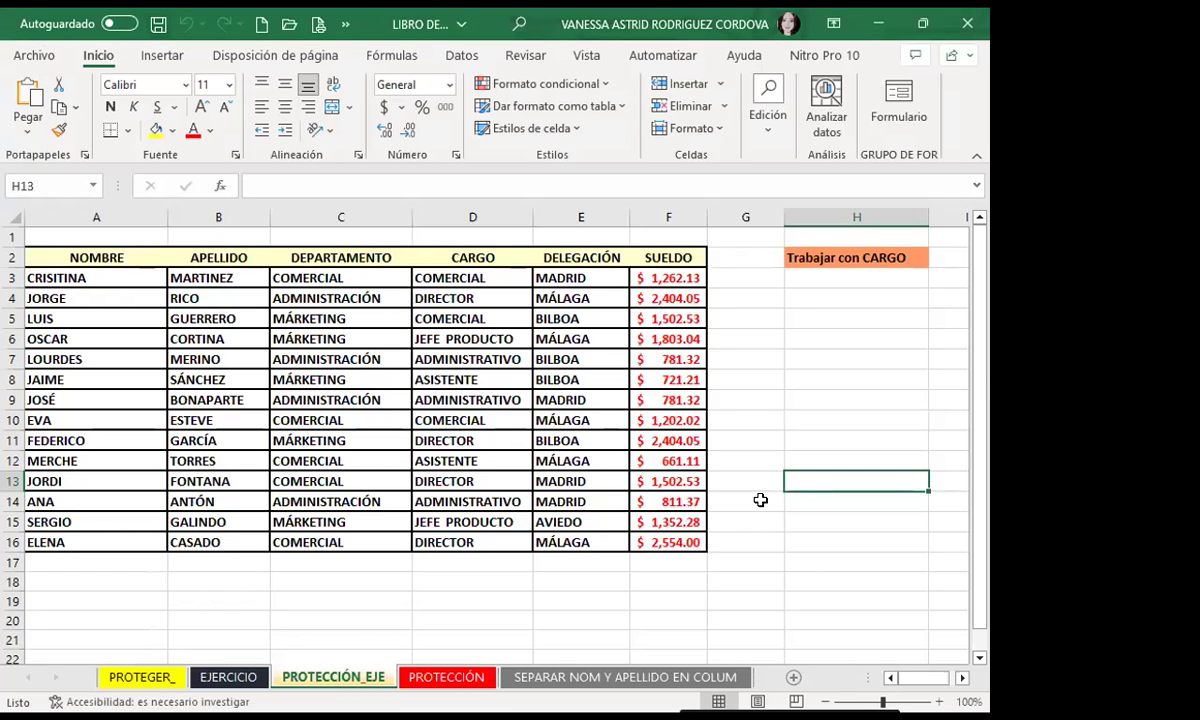
pyautogui.click(732, 479)
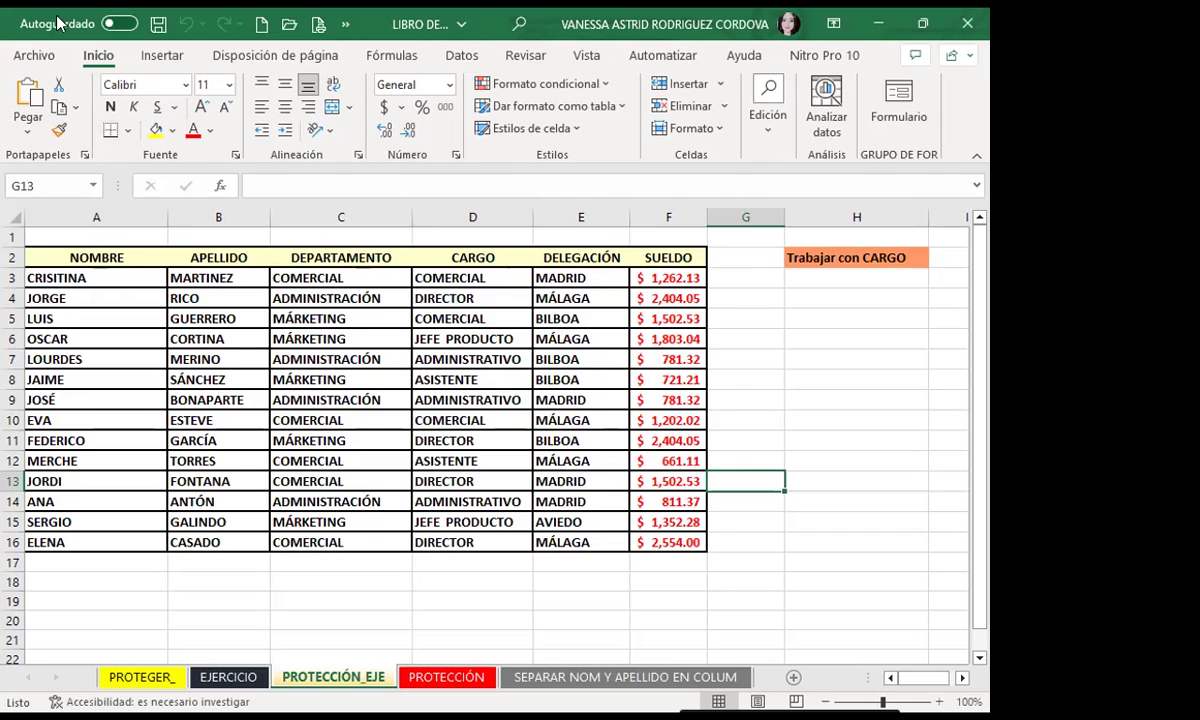
# Step: Show the Archivo > Información page with the 44.1KB workbook's properties
pyautogui.click(34, 55)
pyautogui.click(46, 238)
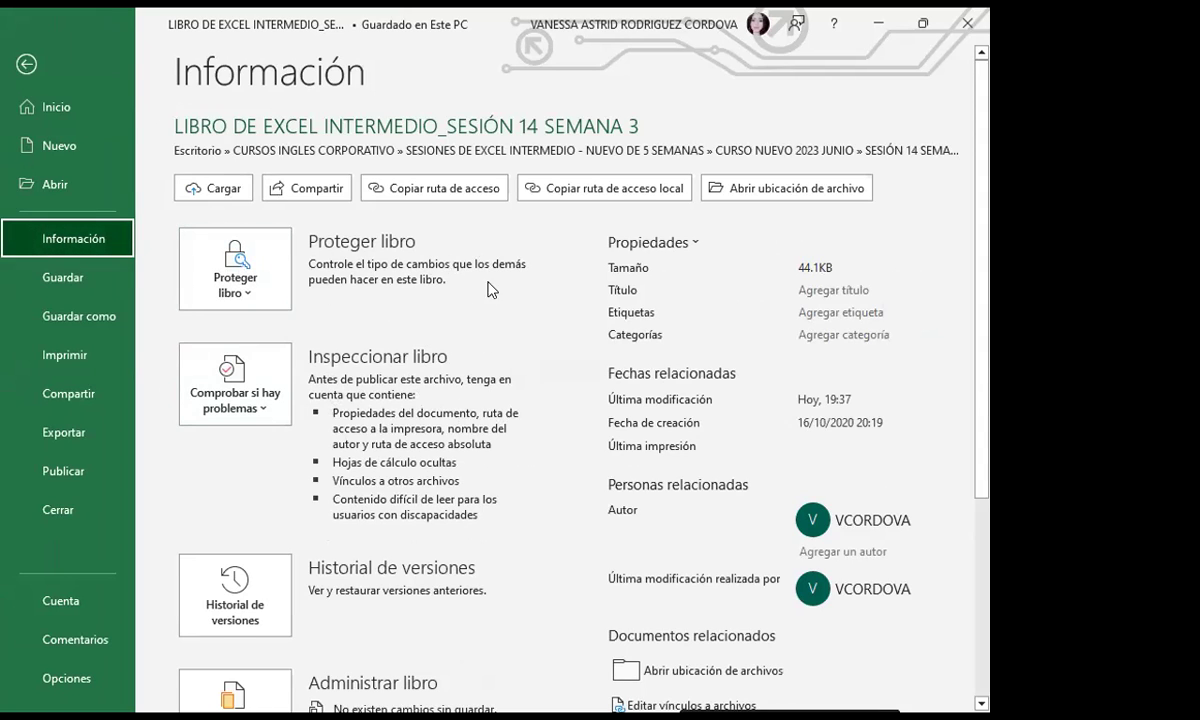
# Step: Open the full Propiedades dialog and view its General and Resumen tabs
pyautogui.click(688, 240)
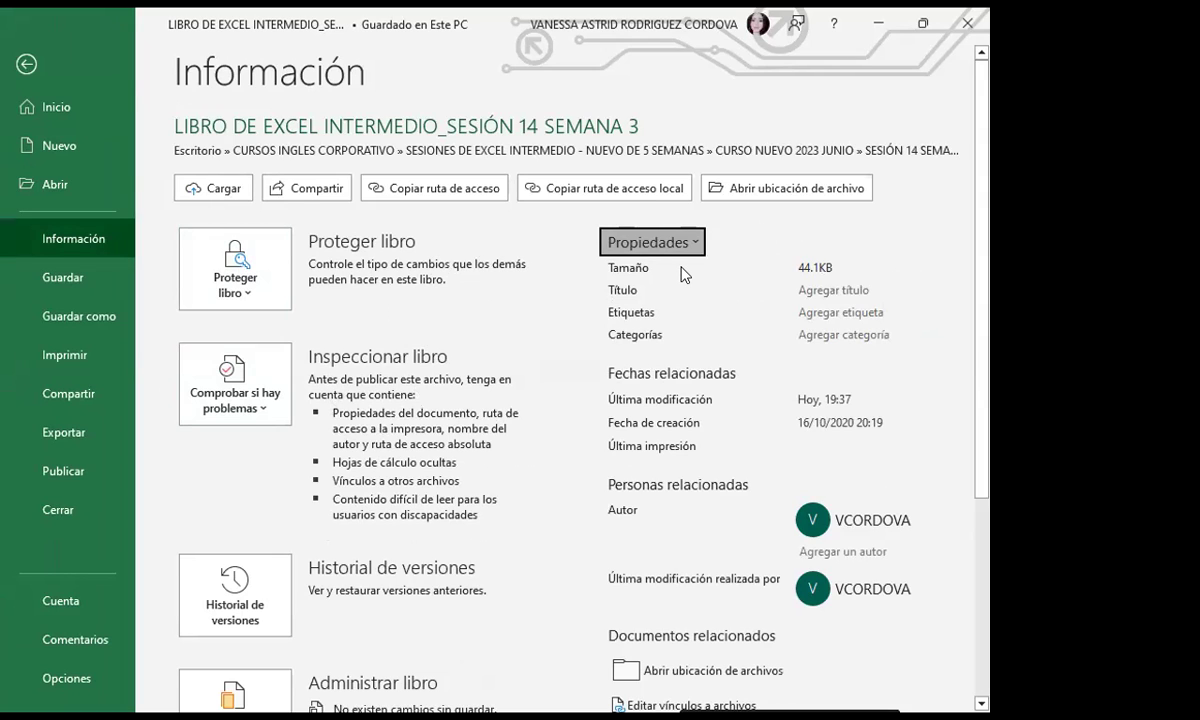
pyautogui.click(684, 274)
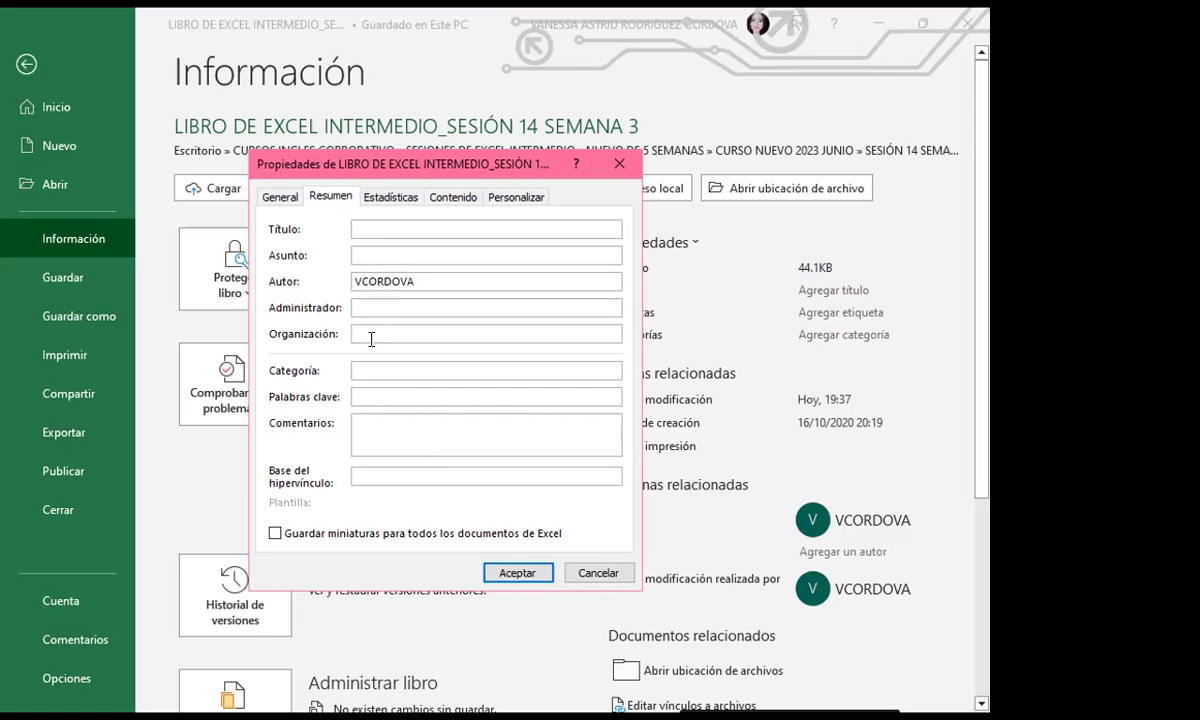
pyautogui.click(280, 197)
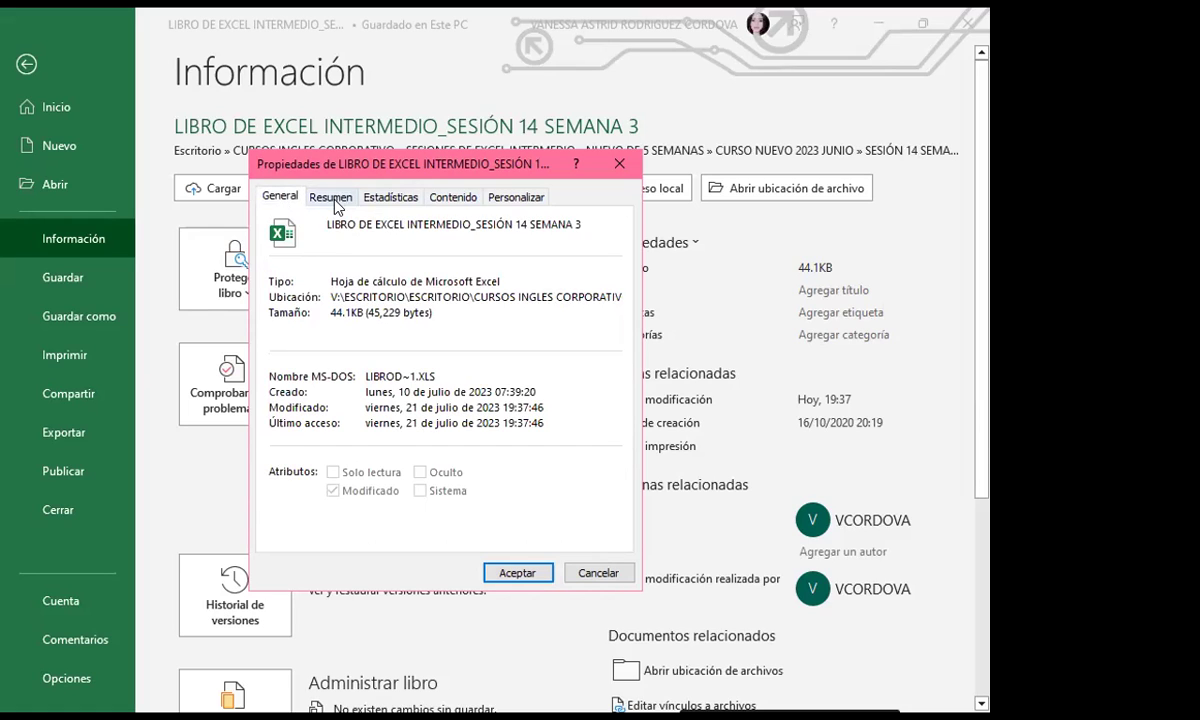
pyautogui.click(332, 196)
# Step: Browse the Título, Autor, Administrador and Palabras clave fields, then cancel the dialog
pyautogui.click(371, 228)
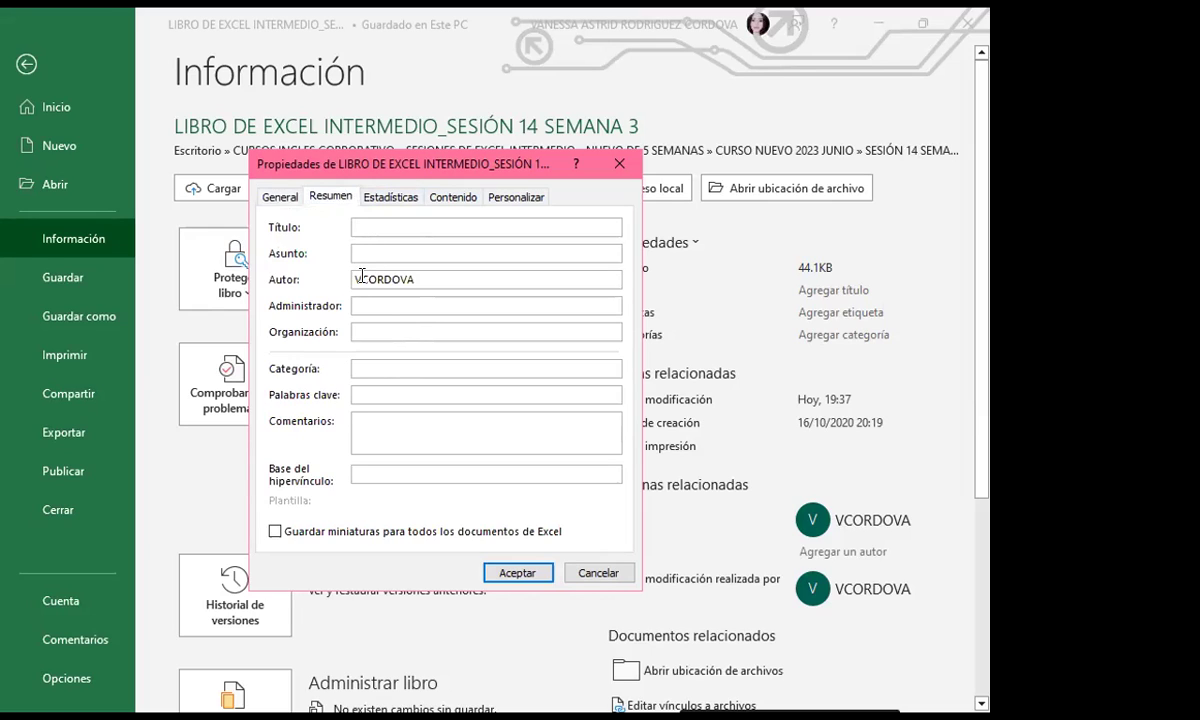
pyautogui.moveTo(352, 280); pyautogui.dragTo(420, 281)
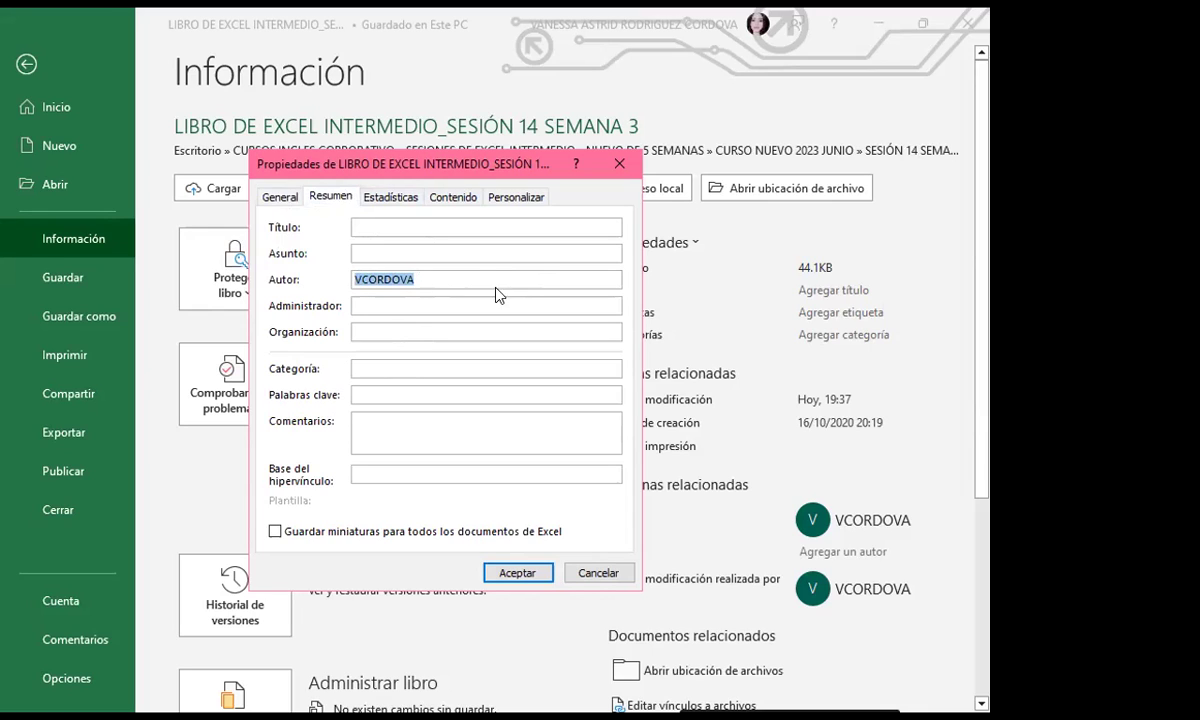
pyautogui.click(377, 303)
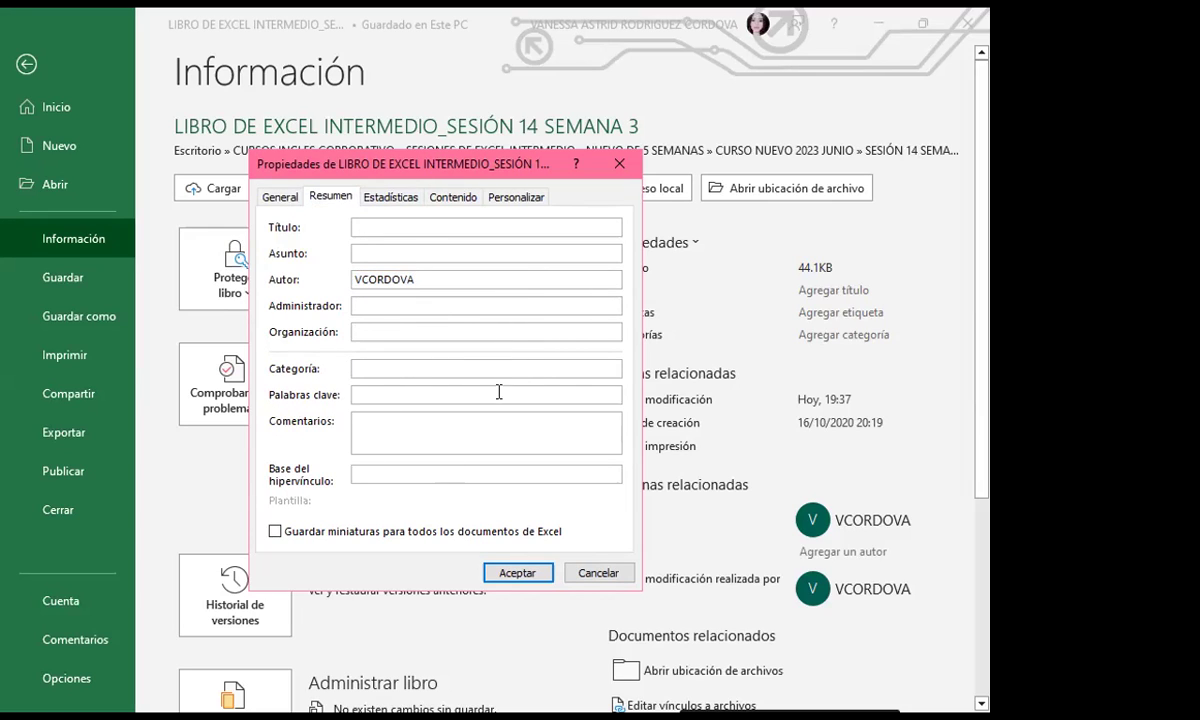
pyautogui.click(382, 394)
pyautogui.click(596, 578)
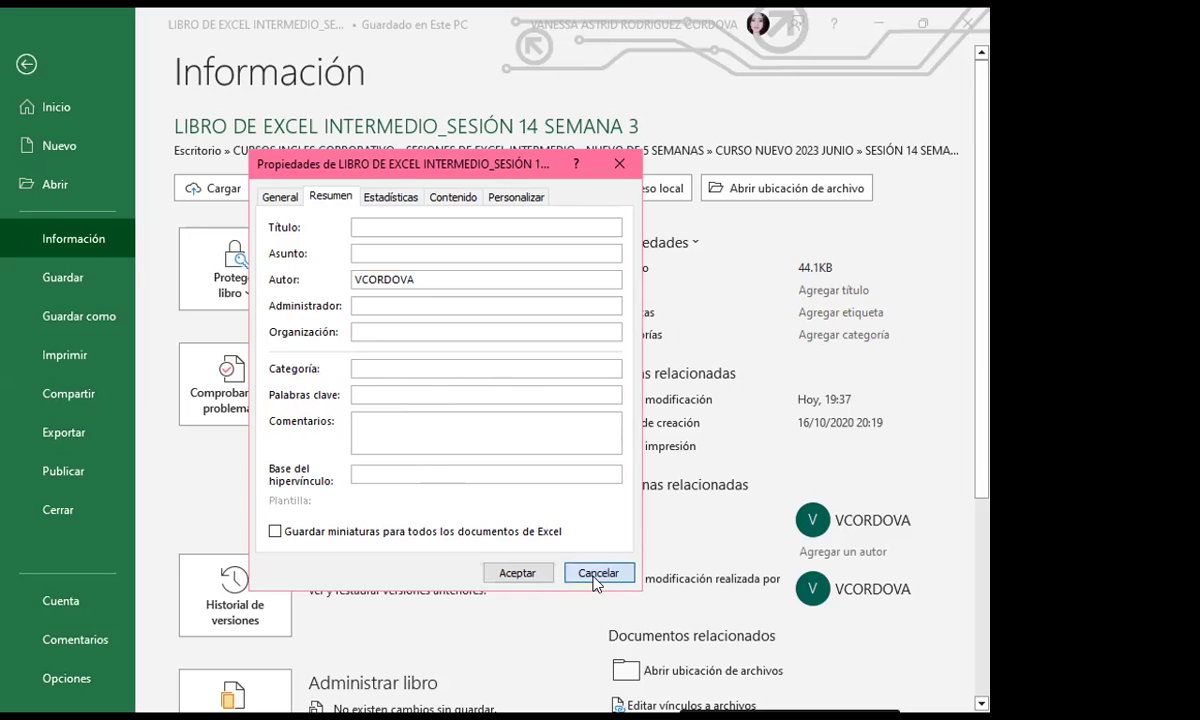
pyautogui.click(596, 578)
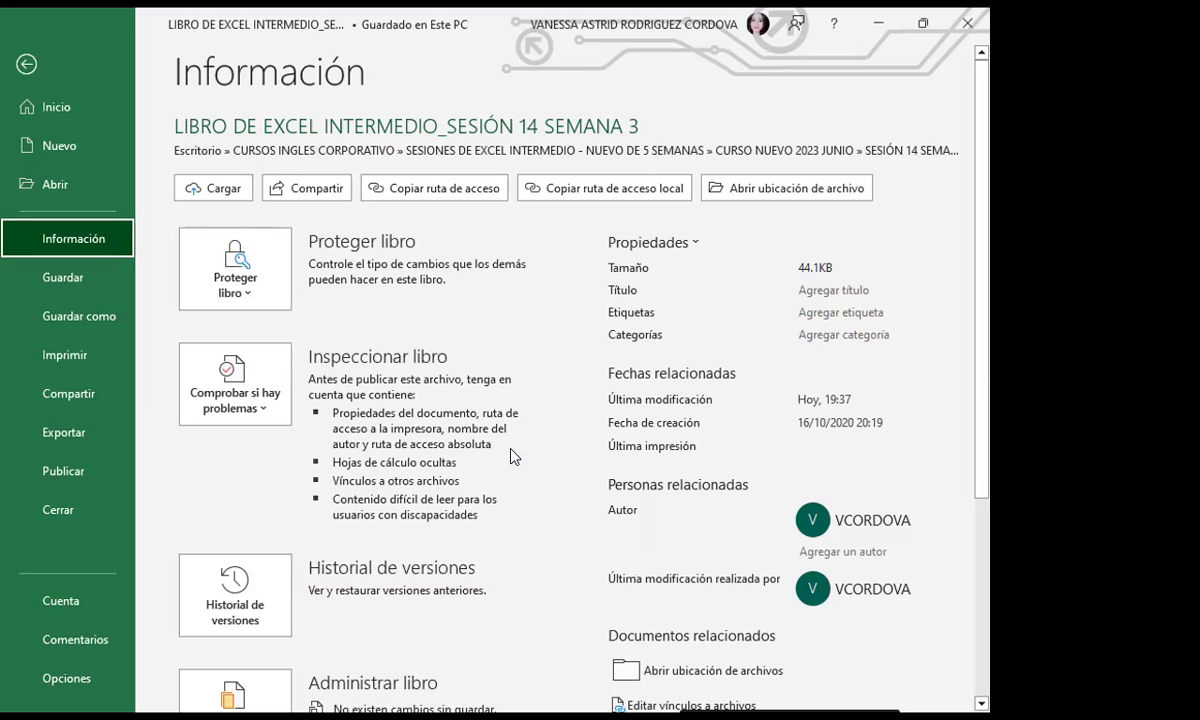
# Step: Review the Resumen and Personalizar tabs of the advanced properties, then close them
pyautogui.click(648, 243)
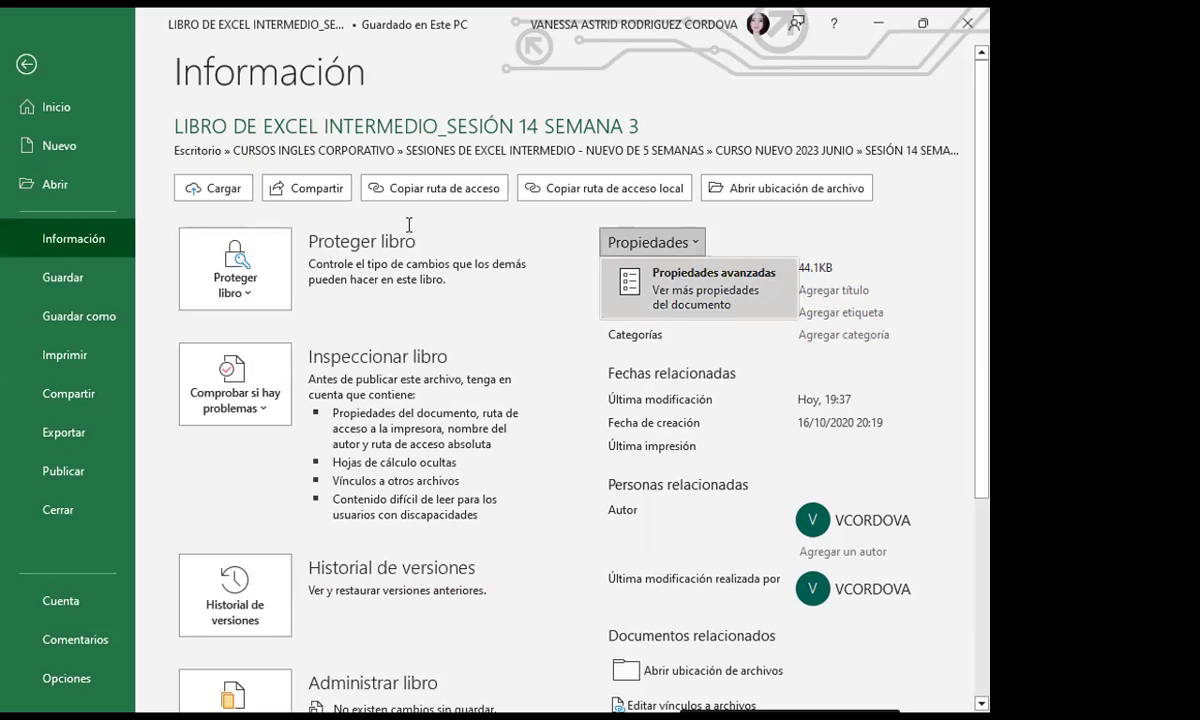
pyautogui.click(670, 280)
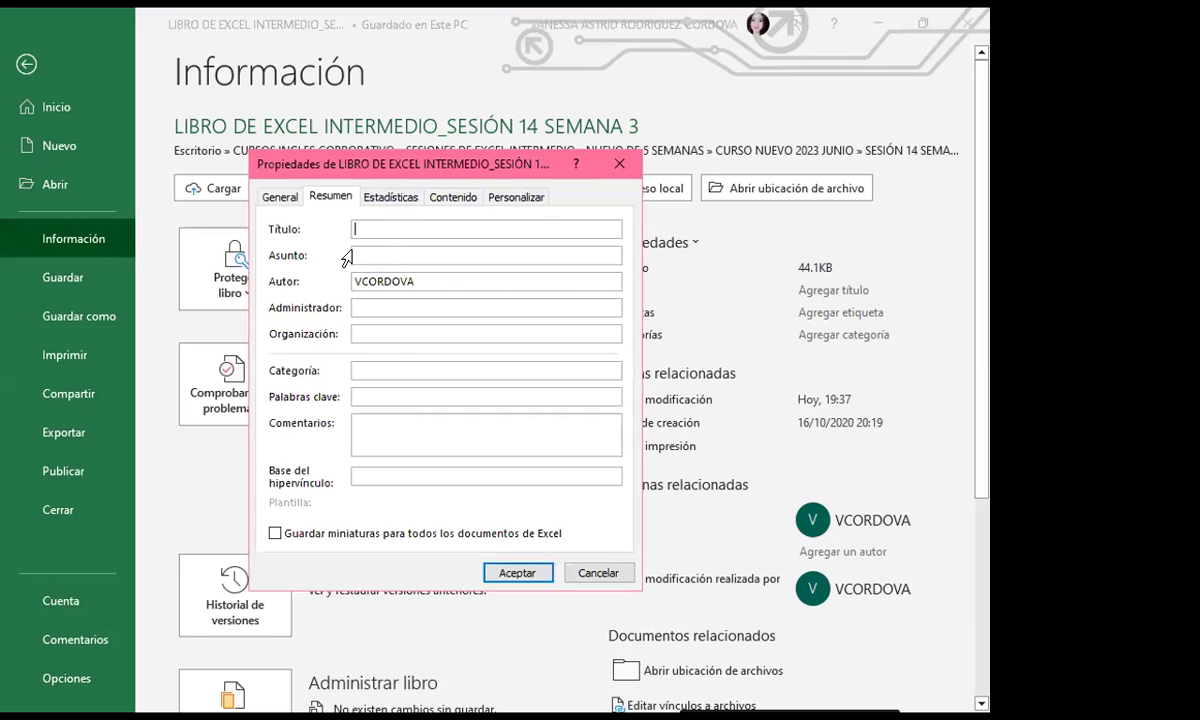
pyautogui.moveTo(362, 281); pyautogui.dragTo(540, 287)
pyautogui.click(375, 228)
pyautogui.click(508, 196)
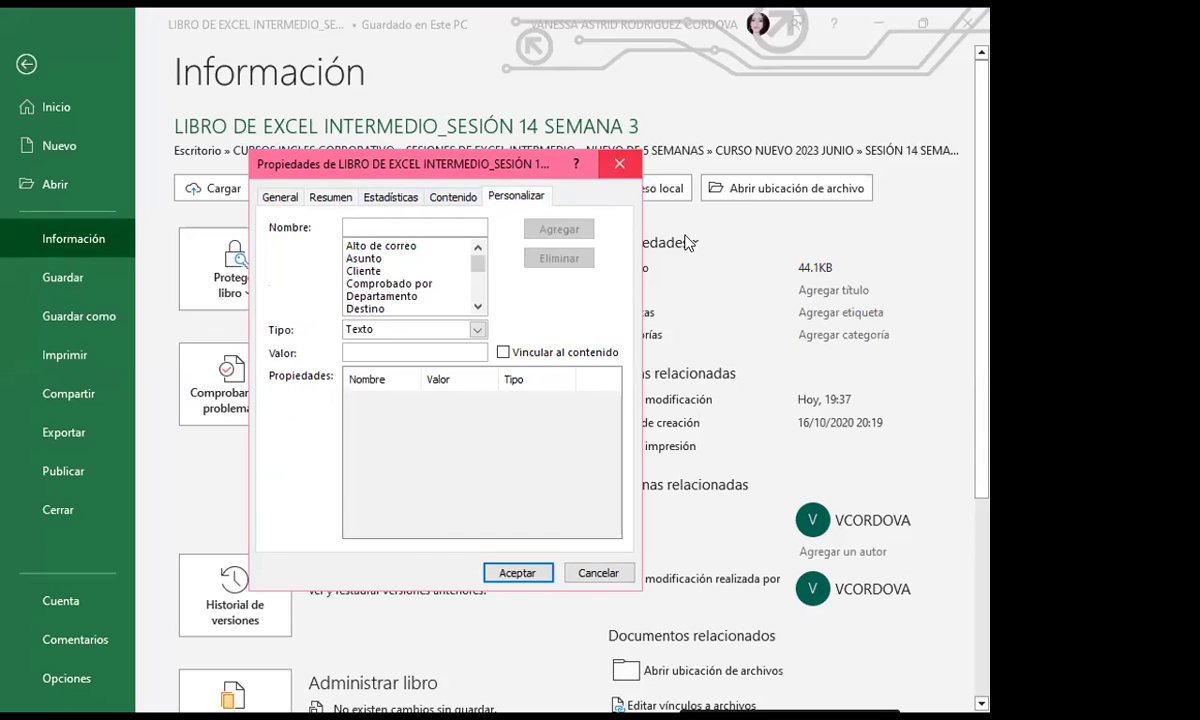
pyautogui.press('Escape')
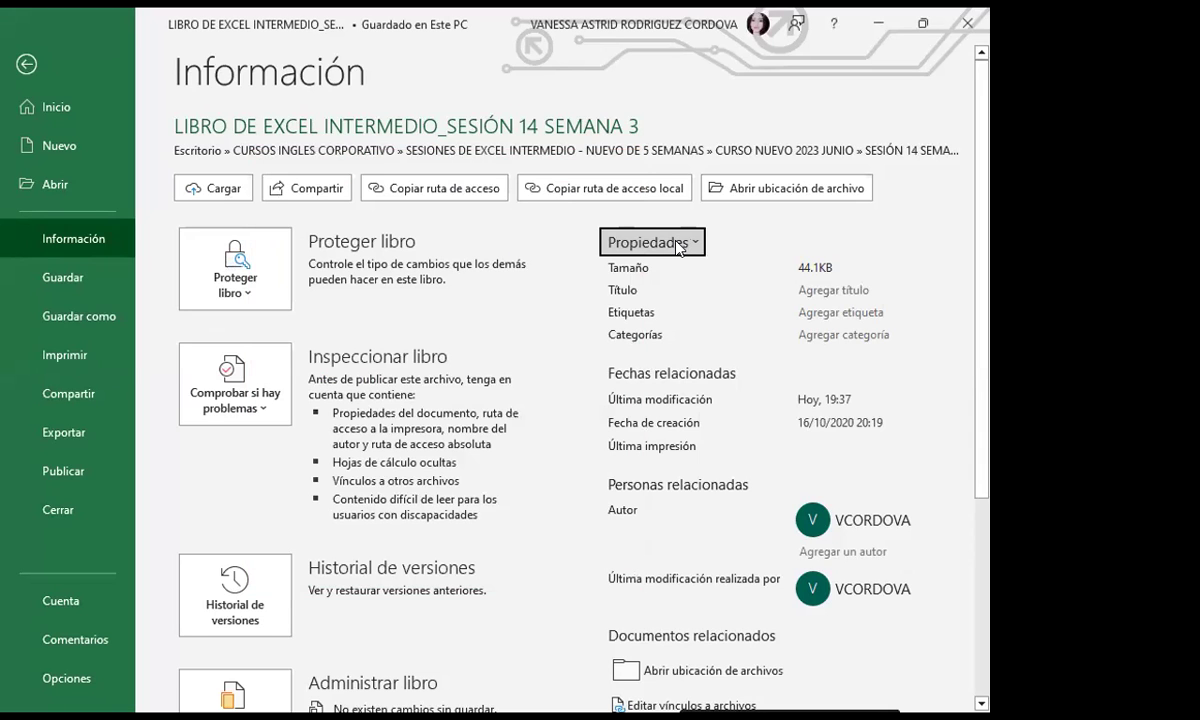
# Step: Reopen and close the advanced properties again, then return to the worksheet
pyautogui.click(679, 246)
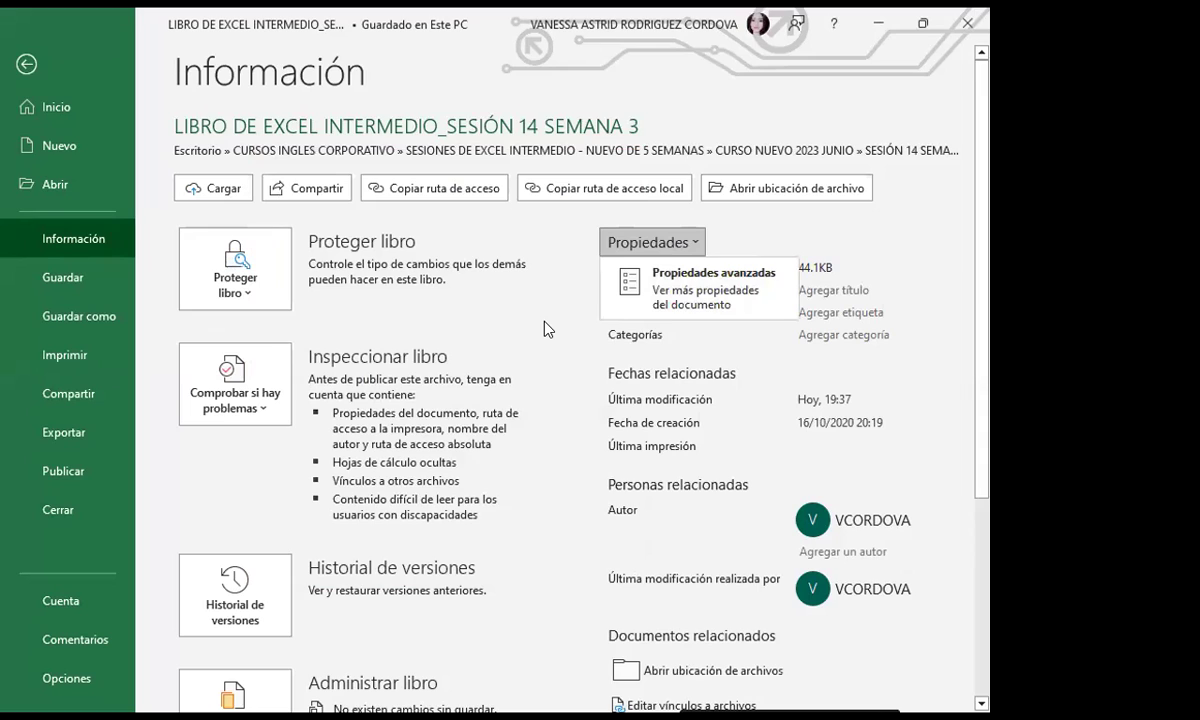
pyautogui.press('Escape')
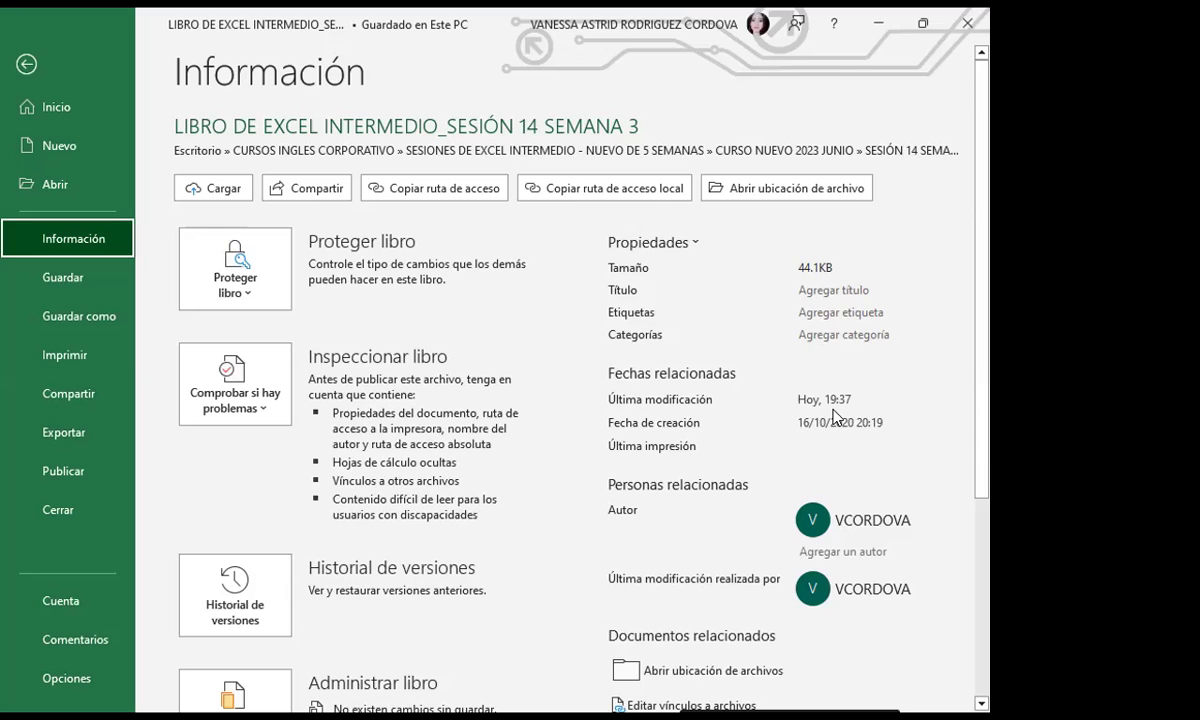
pyautogui.click(655, 242)
pyautogui.click(670, 275)
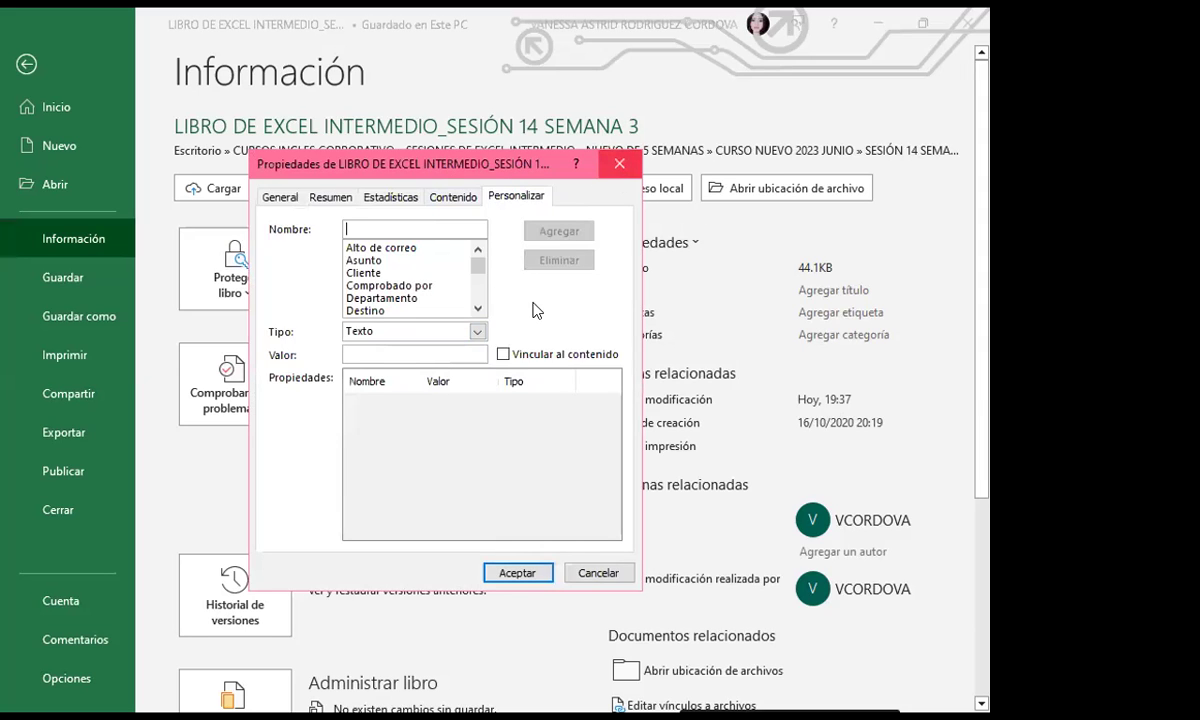
pyautogui.press('Escape')
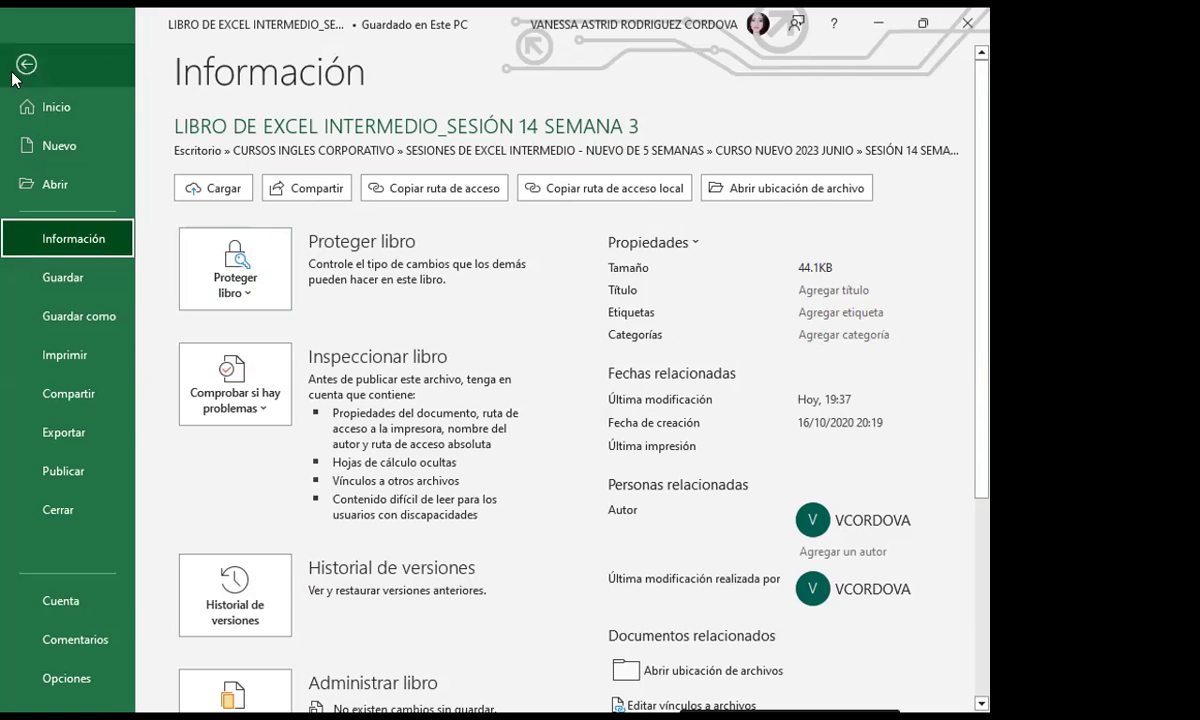
pyautogui.click(24, 66)
pyautogui.click(368, 415)
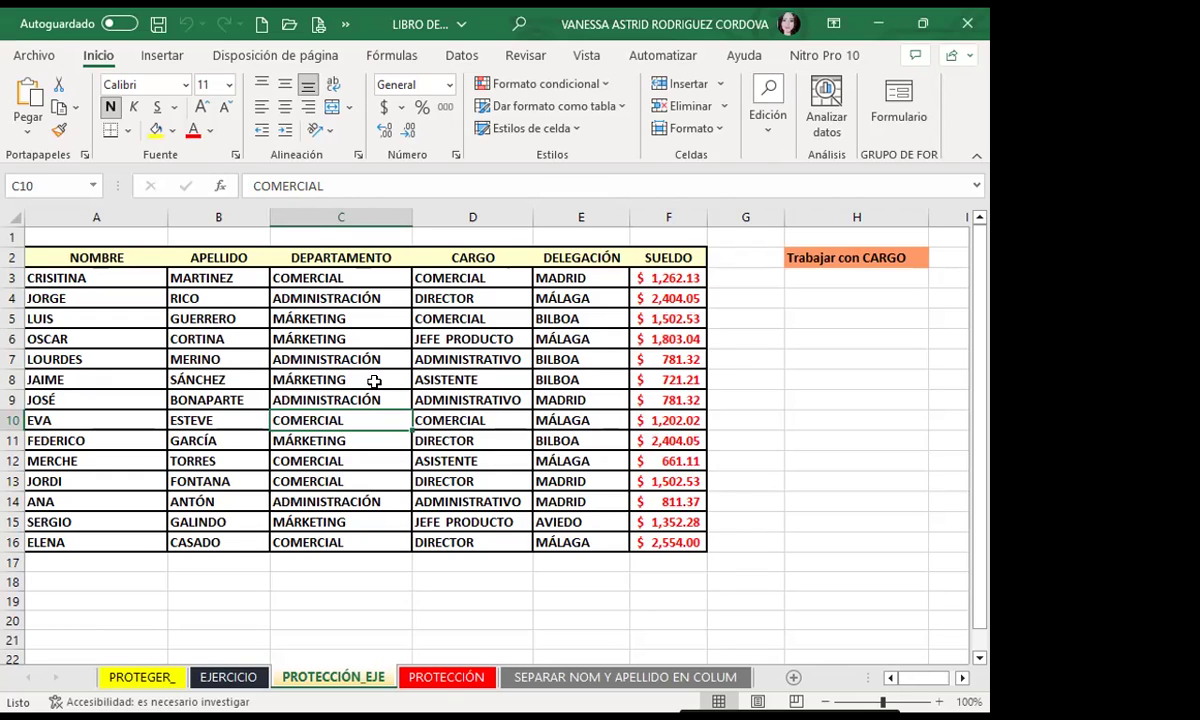
# Step: Switch through the EJERCICIO, PROTECCIÓN and name-splitting sheets to reach the PROTEGER_ sheet
pyautogui.click(313, 570)
pyautogui.click(333, 540)
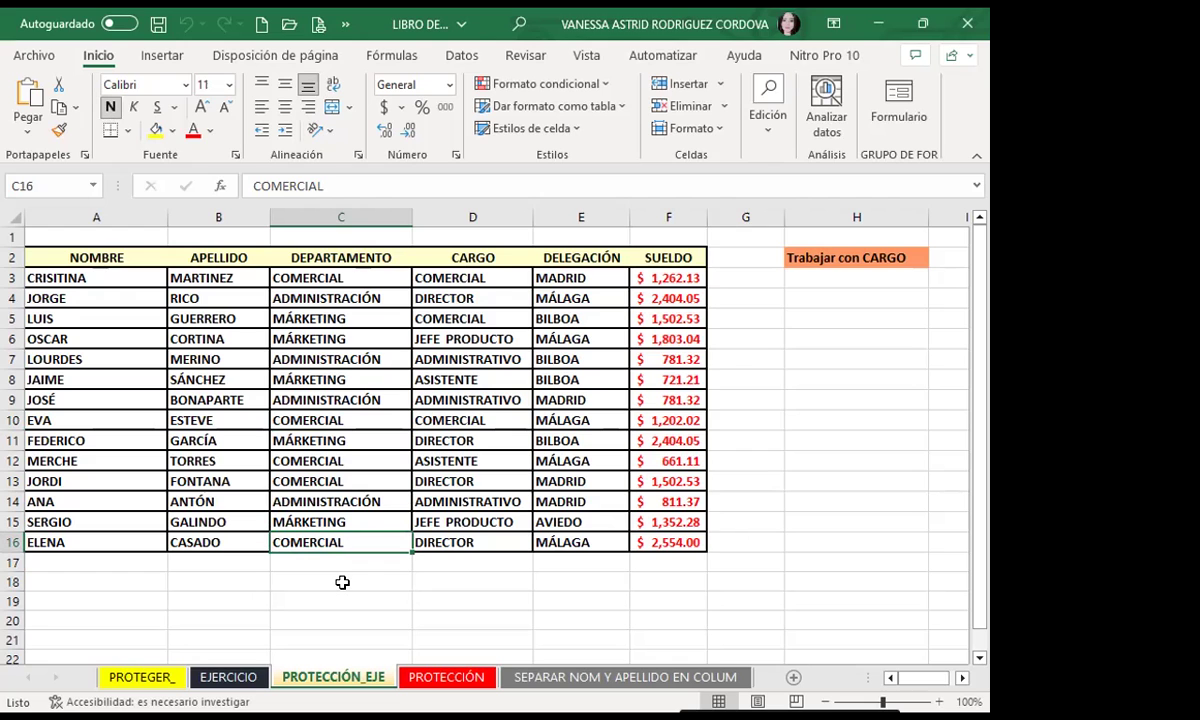
pyautogui.click(228, 677)
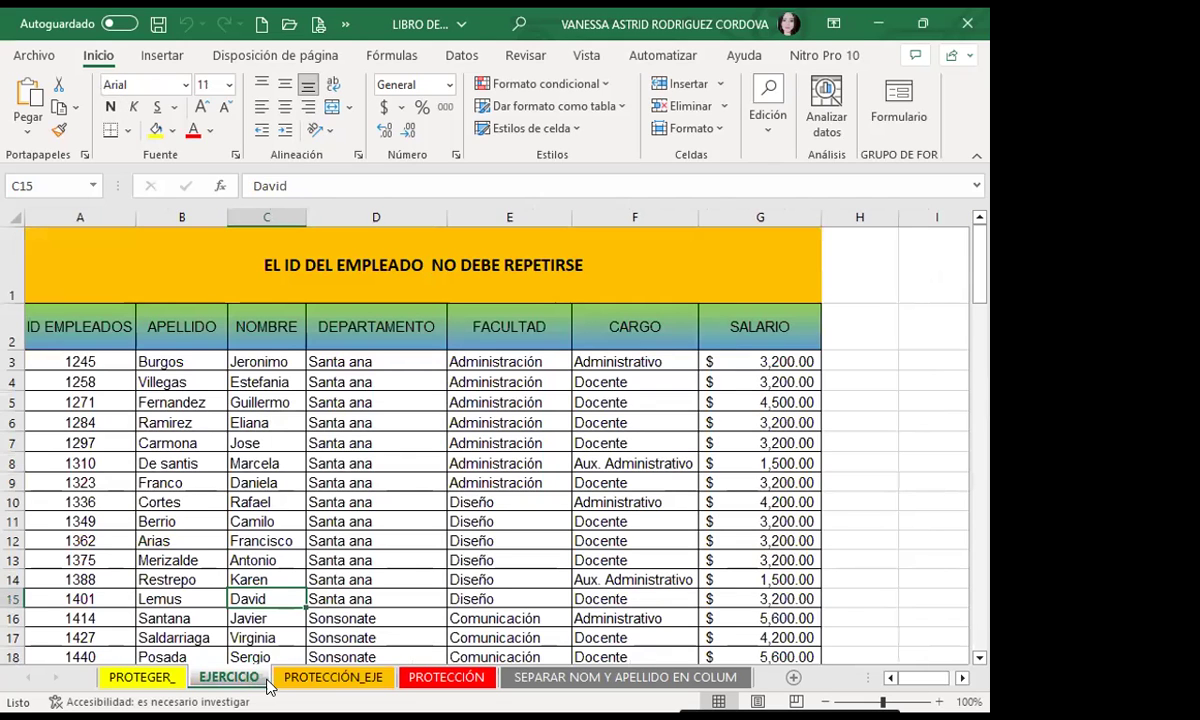
pyautogui.click(320, 680)
pyautogui.click(430, 678)
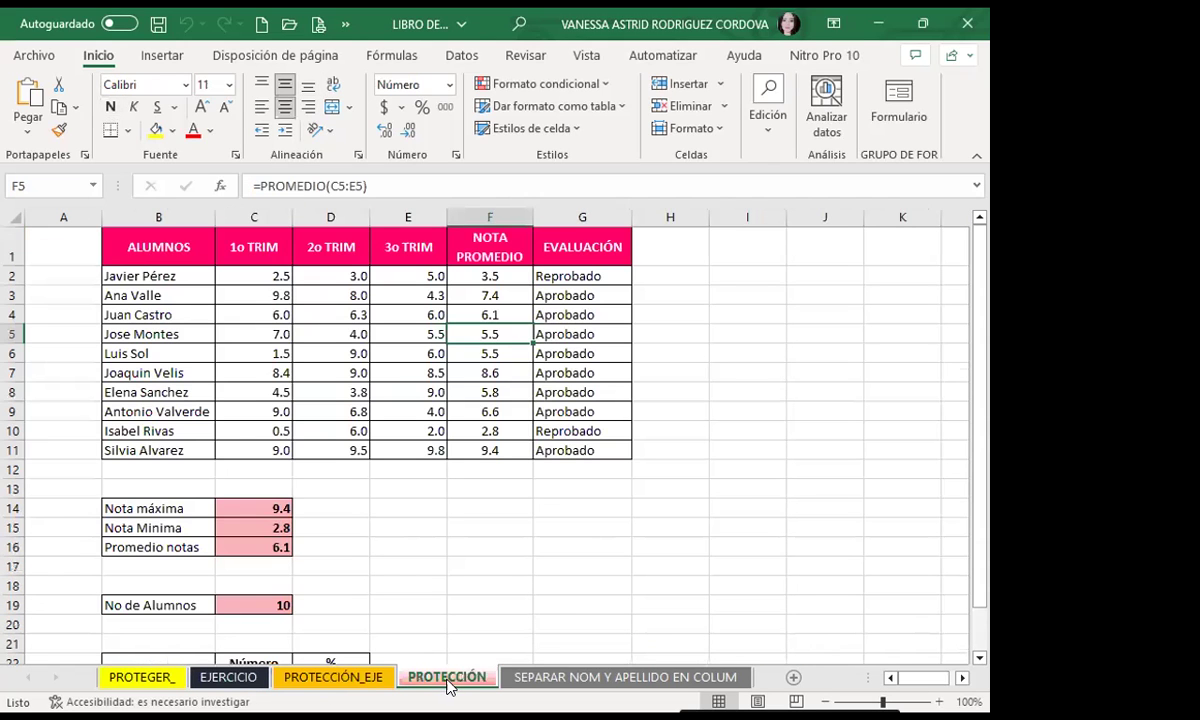
pyautogui.click(595, 684)
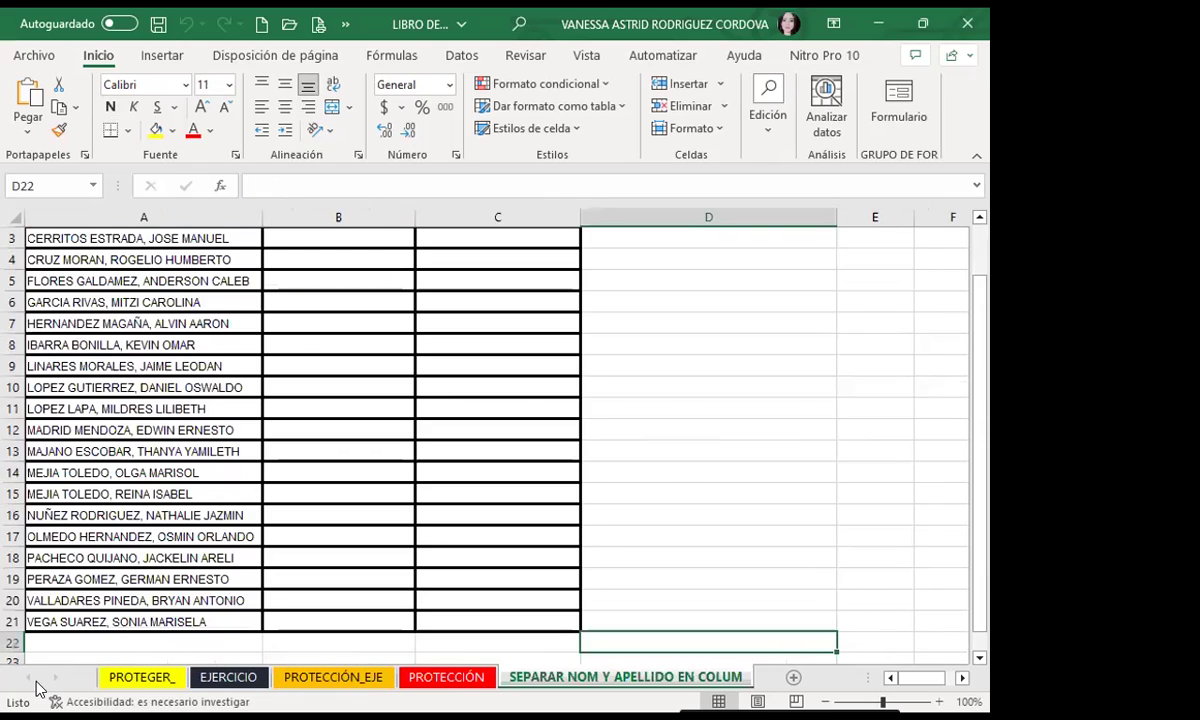
pyautogui.click(135, 677)
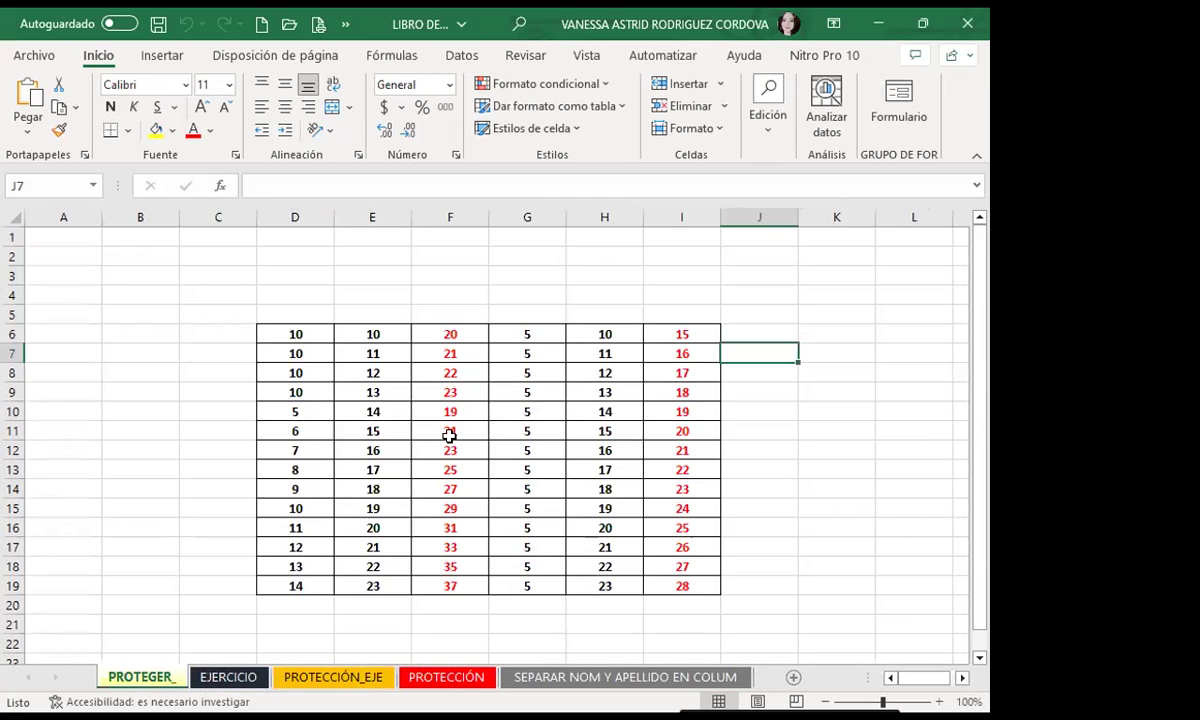
# Step: Inspect the SUMA formulas in F6:F19 and the input cells around the table
pyautogui.click(447, 391)
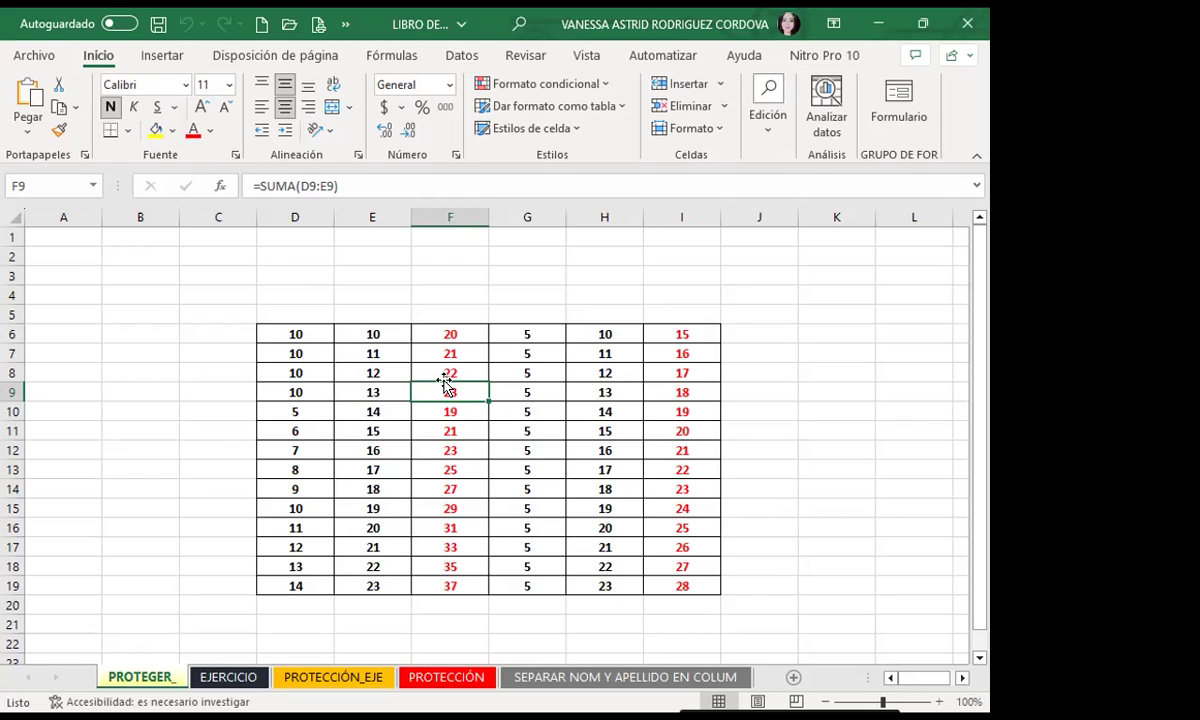
pyautogui.moveTo(447, 334); pyautogui.dragTo(425, 585)
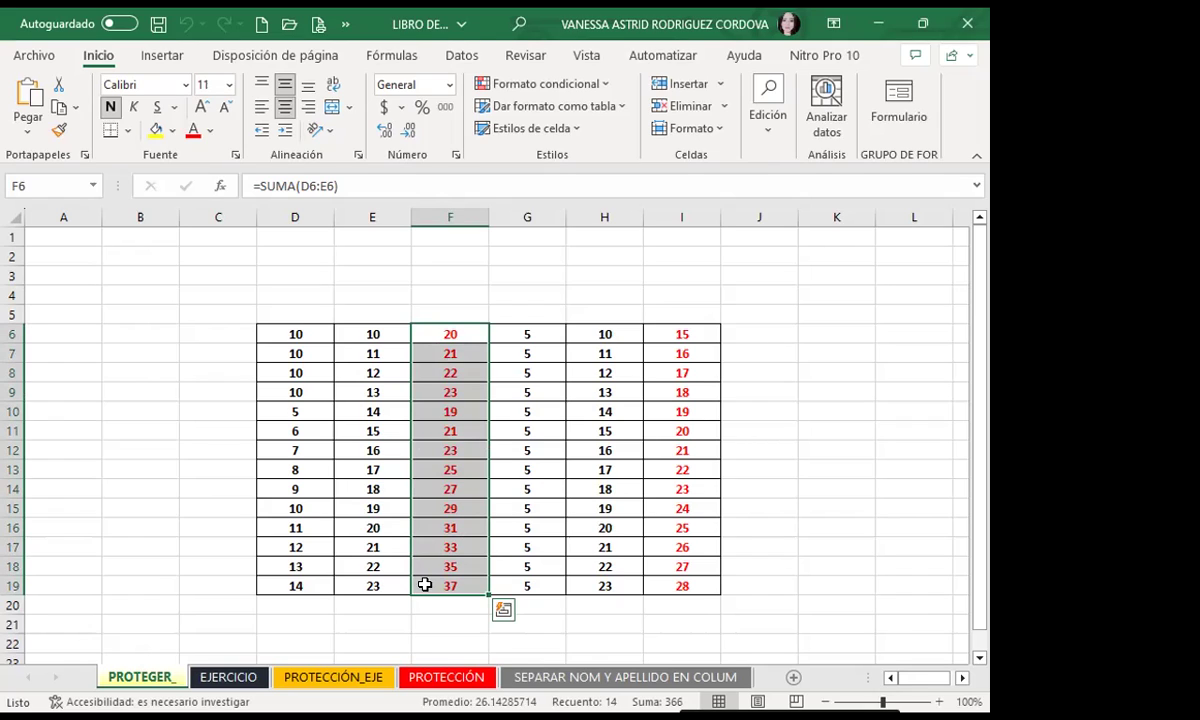
pyautogui.click(274, 331)
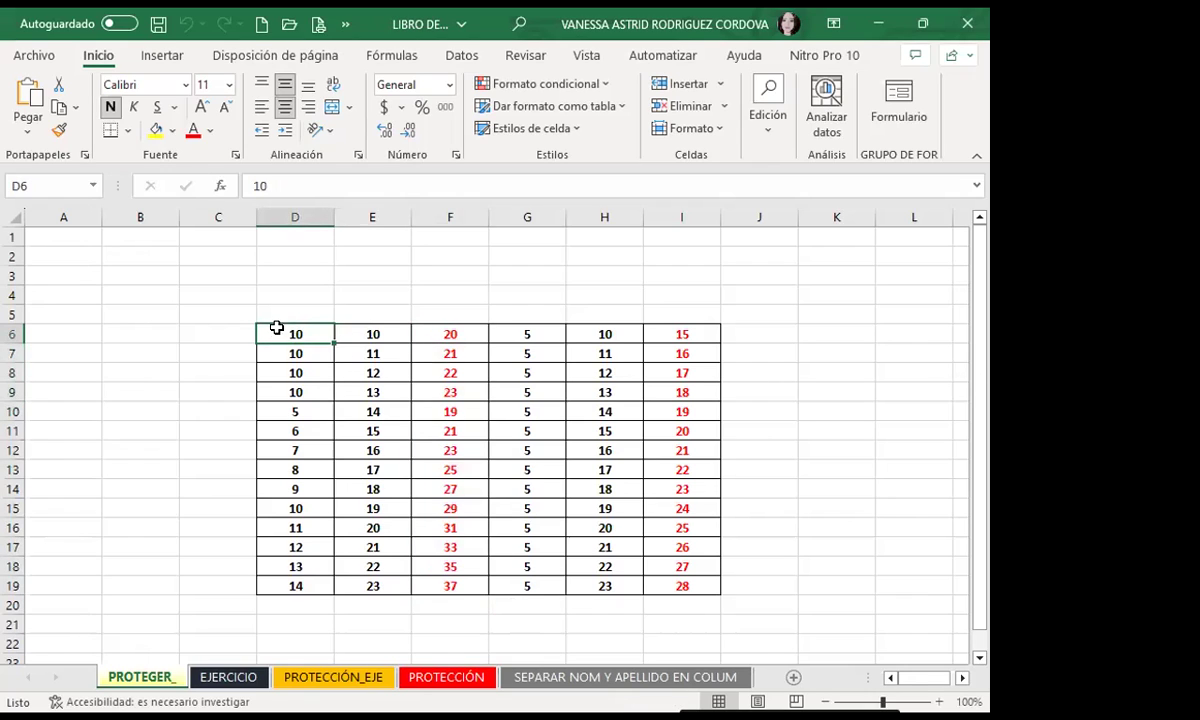
pyautogui.moveTo(62, 295); pyautogui.dragTo(235, 566)
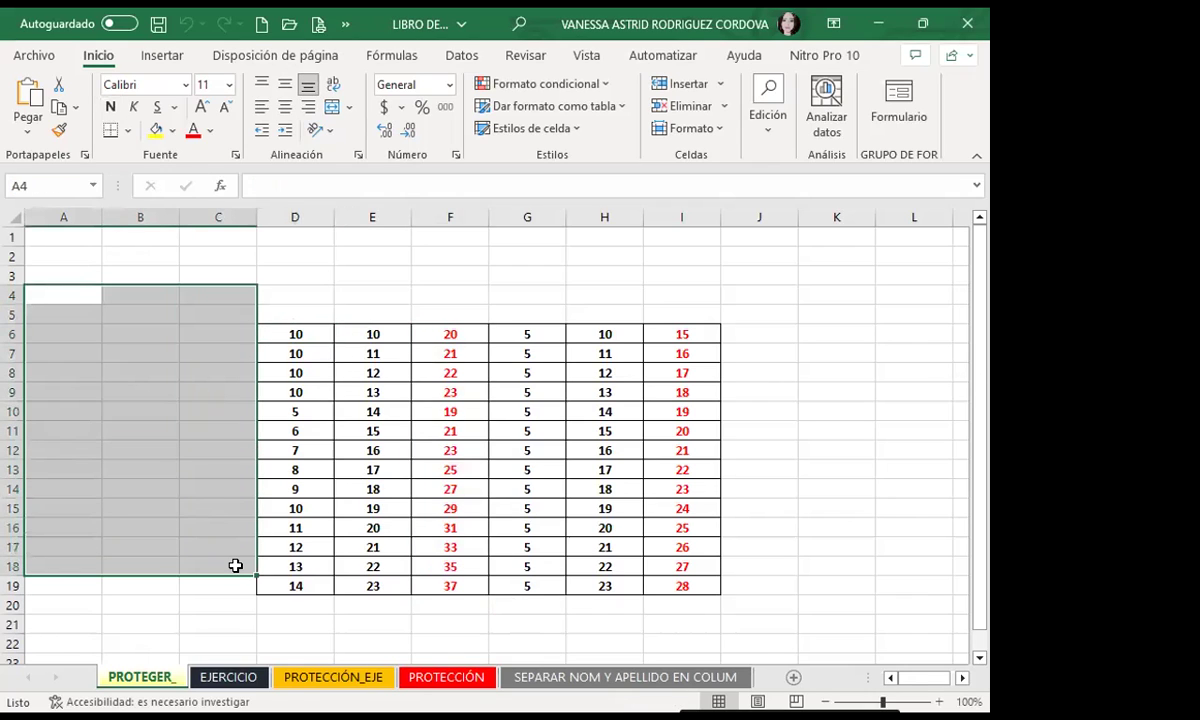
pyautogui.click(527, 373)
# Step: Protect the PROTEGER_ sheet from Revisar, entering and confirming a password
pyautogui.click(583, 55)
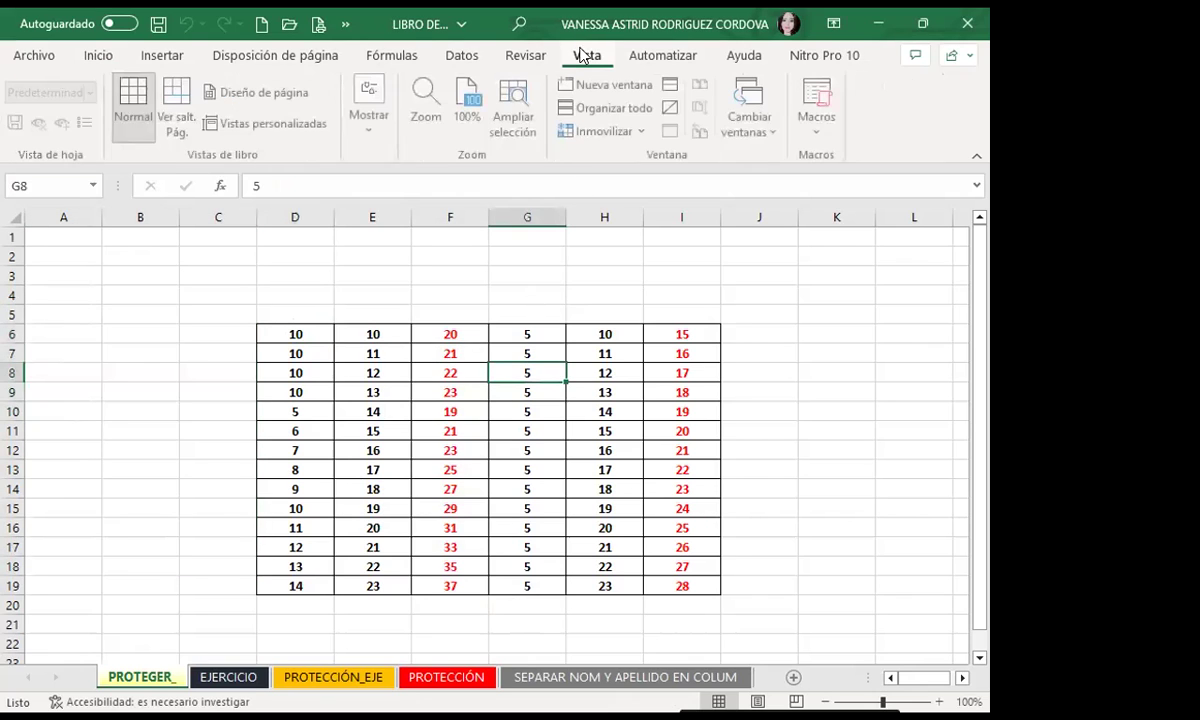
pyautogui.click(527, 55)
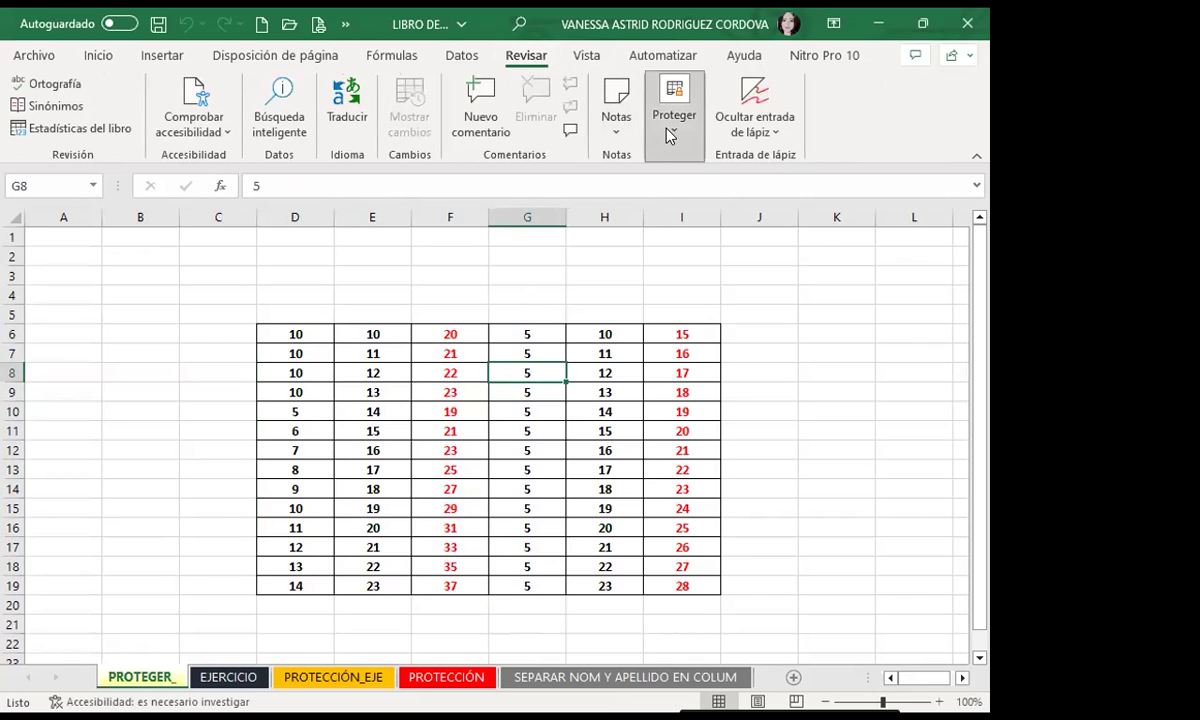
pyautogui.press('Return')
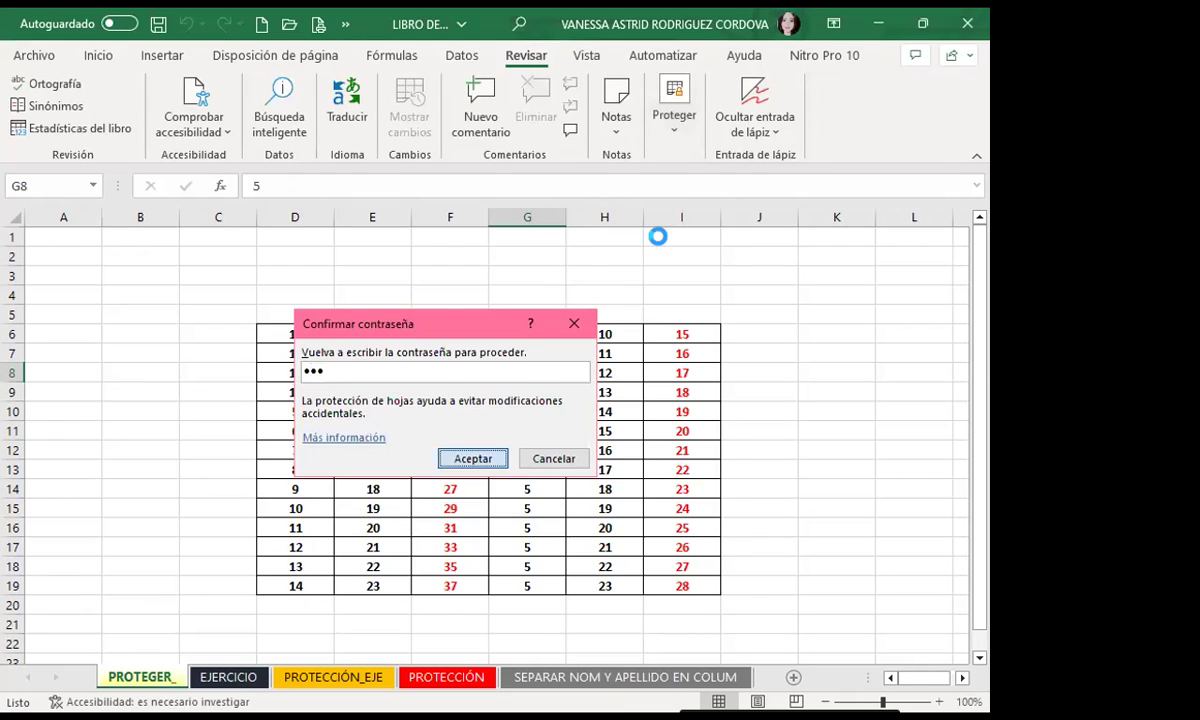
pyautogui.press('Return')
pyautogui.click(400, 313)
# Step: Try editing formula cell F13, dismiss the warning, and unprotect the sheet with the password
pyautogui.doubleClick(450, 469)
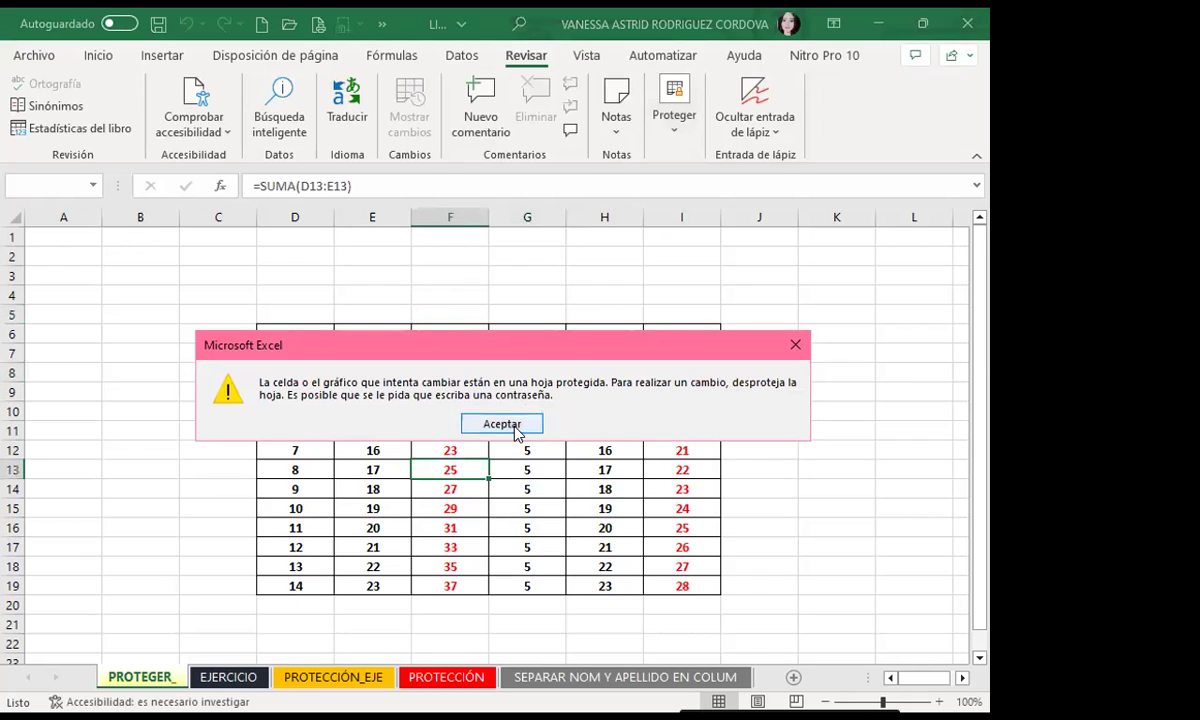
pyautogui.click(505, 423)
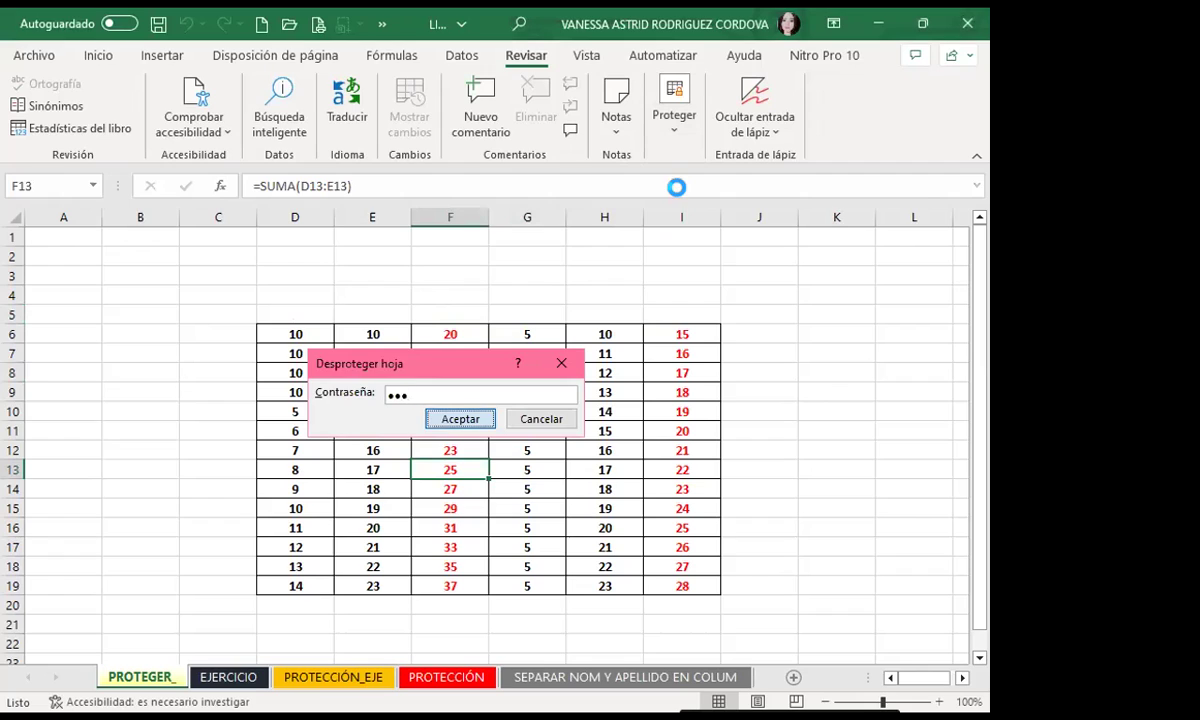
pyautogui.press('Return')
pyautogui.click(373, 352)
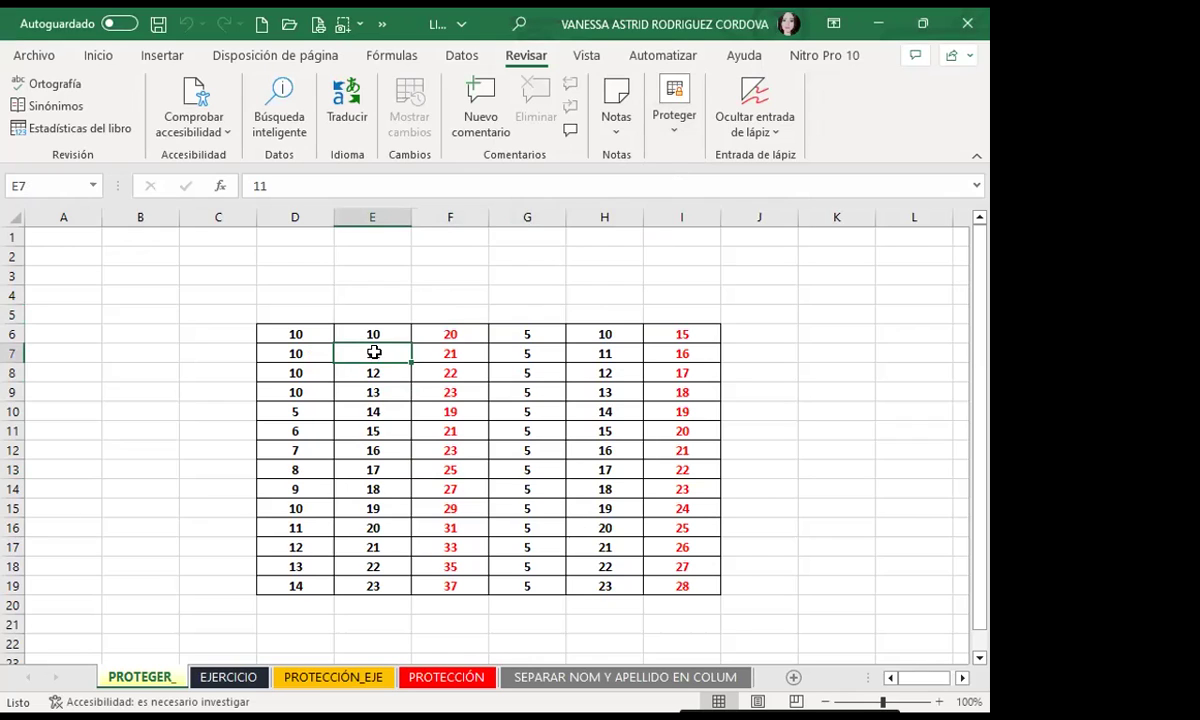
# Step: Select the whole sheet and clear Bloqueada in Formato de celdas > Proteger
pyautogui.click(18, 217)
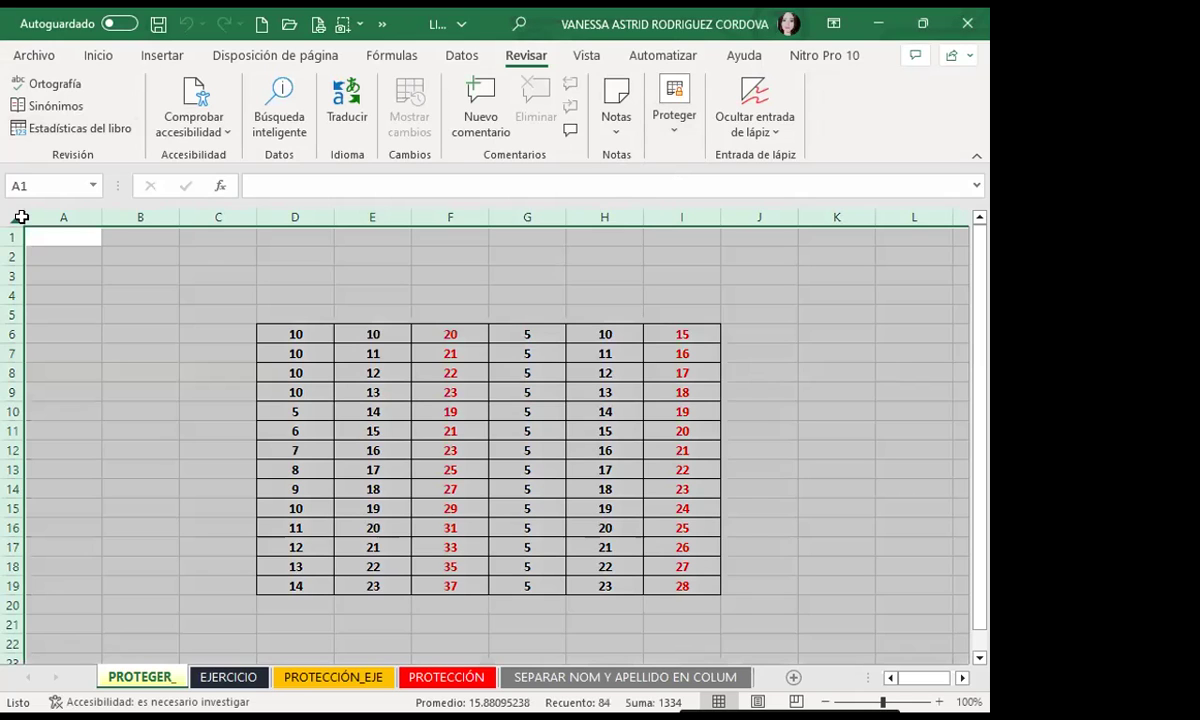
pyautogui.click(97, 55)
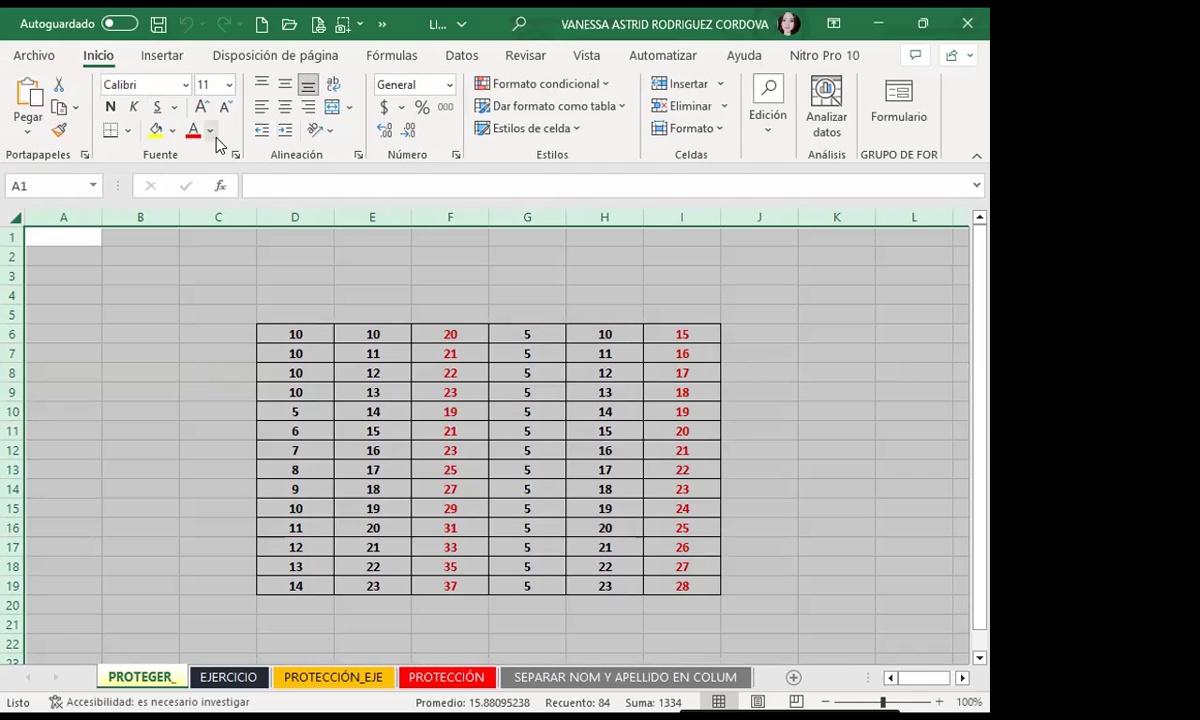
pyautogui.click(357, 162)
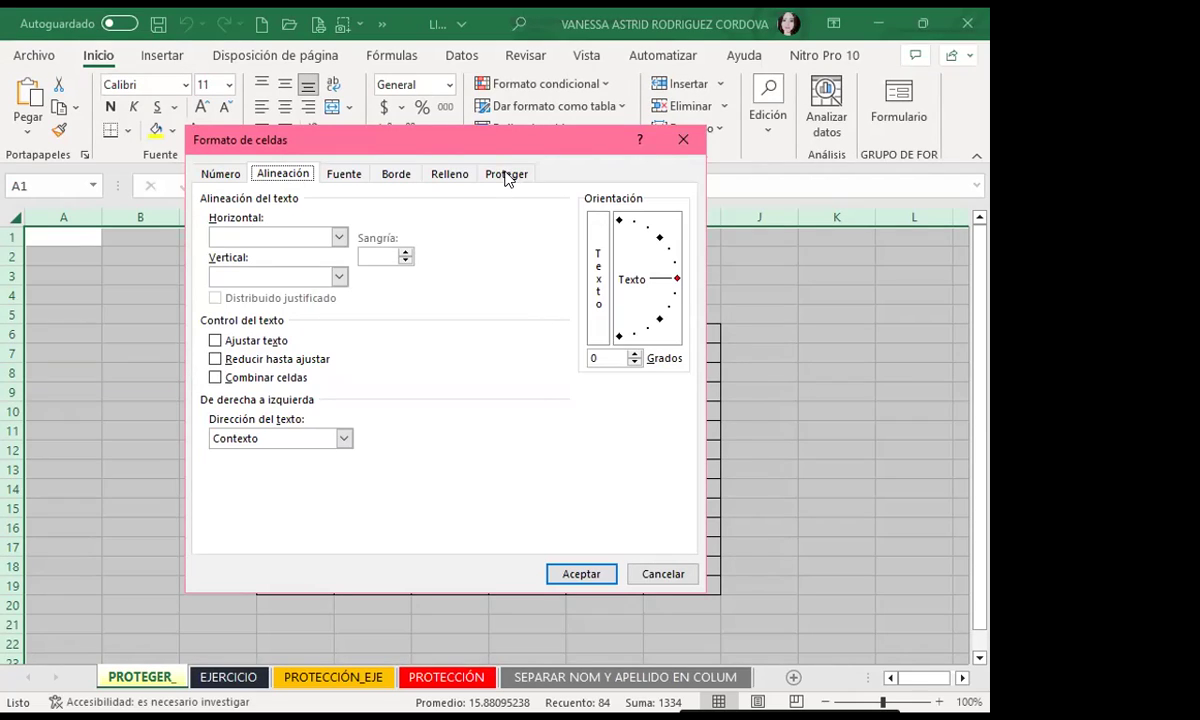
pyautogui.click(683, 141)
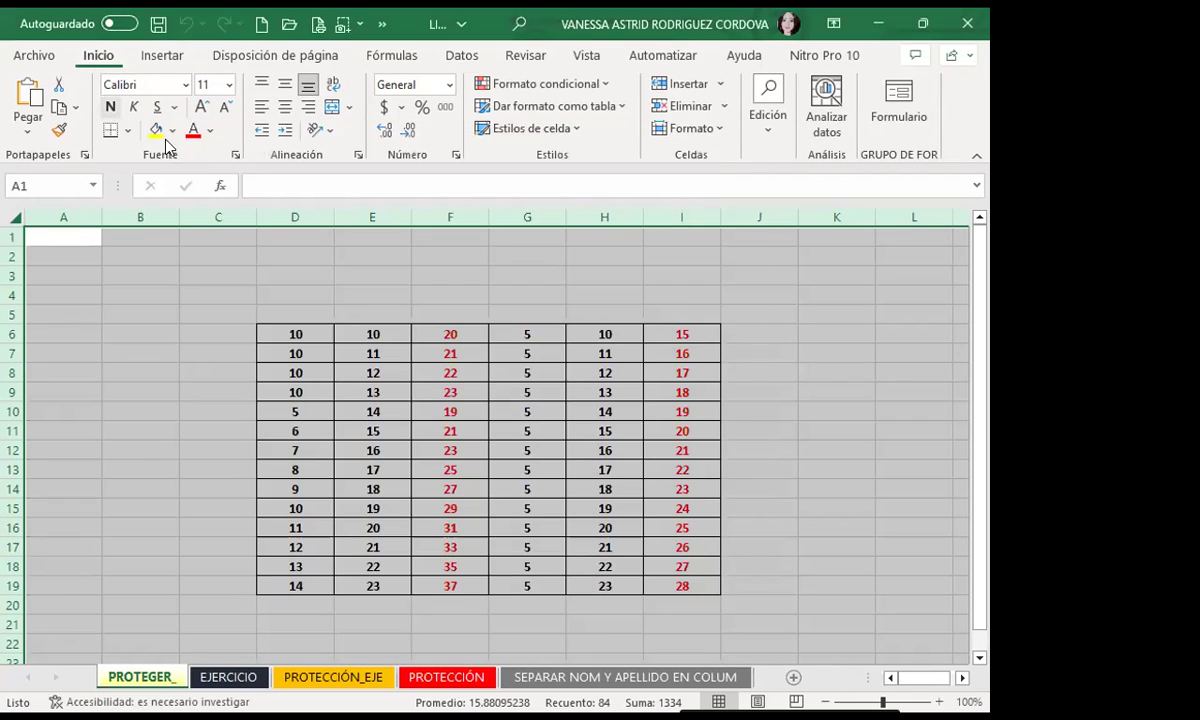
pyautogui.click(718, 130)
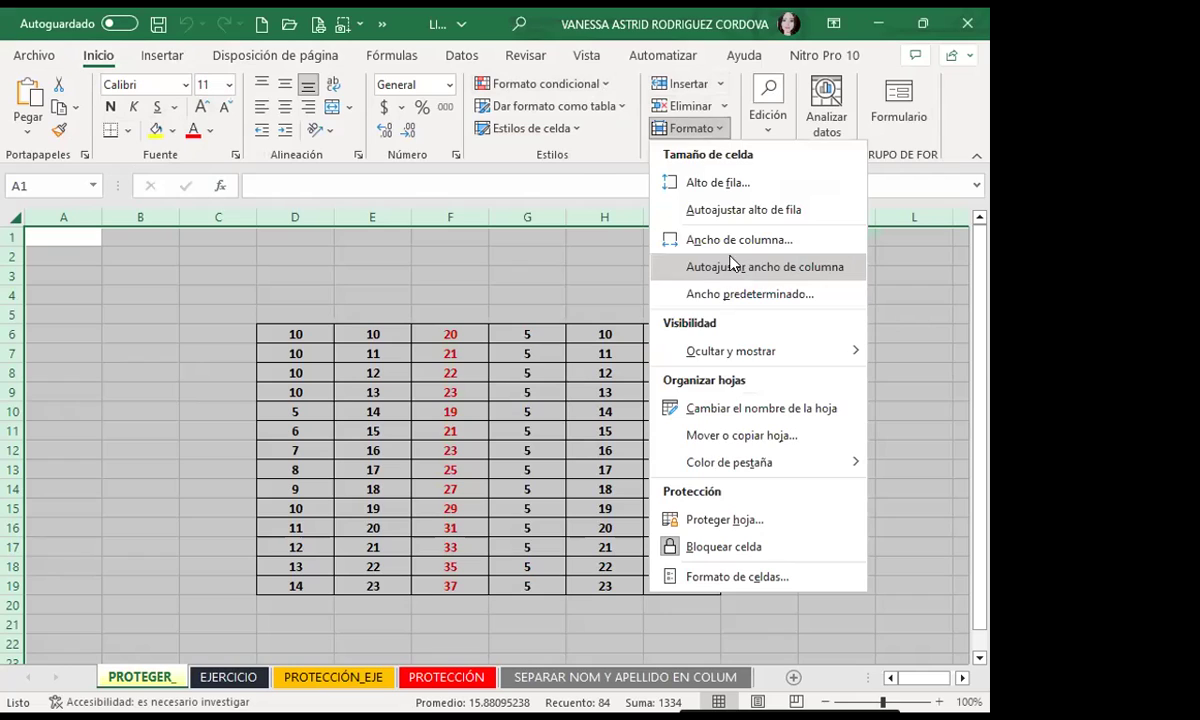
pyautogui.click(727, 578)
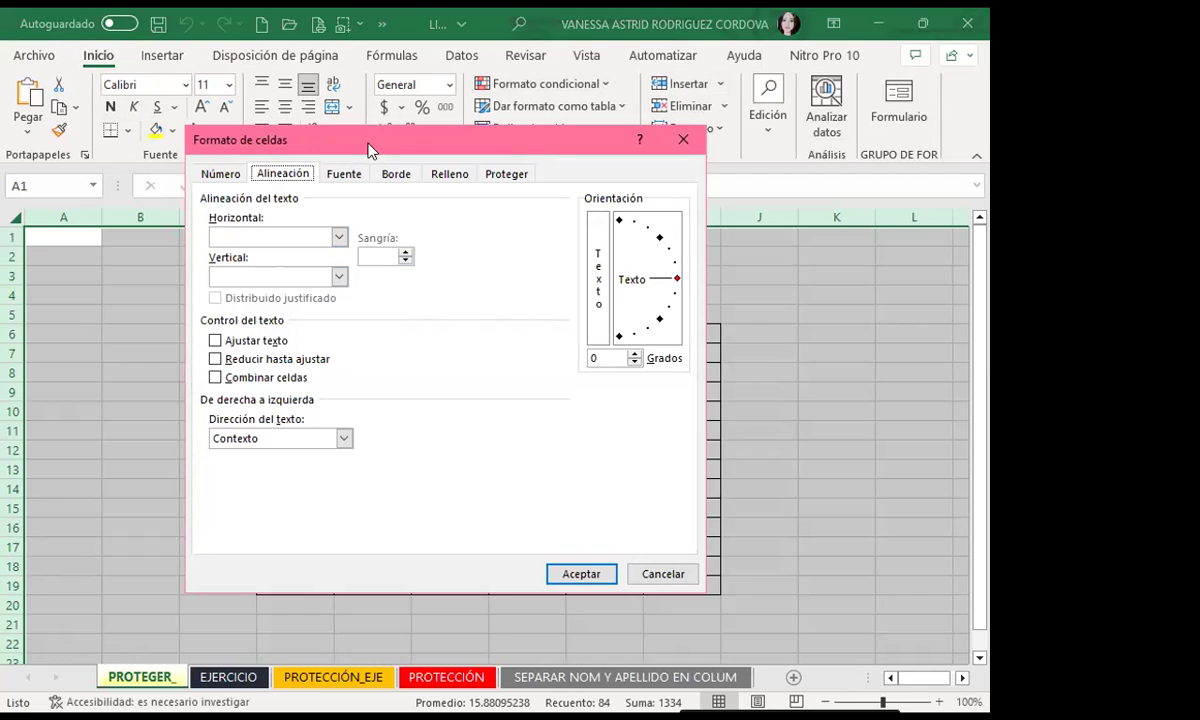
pyautogui.click(507, 174)
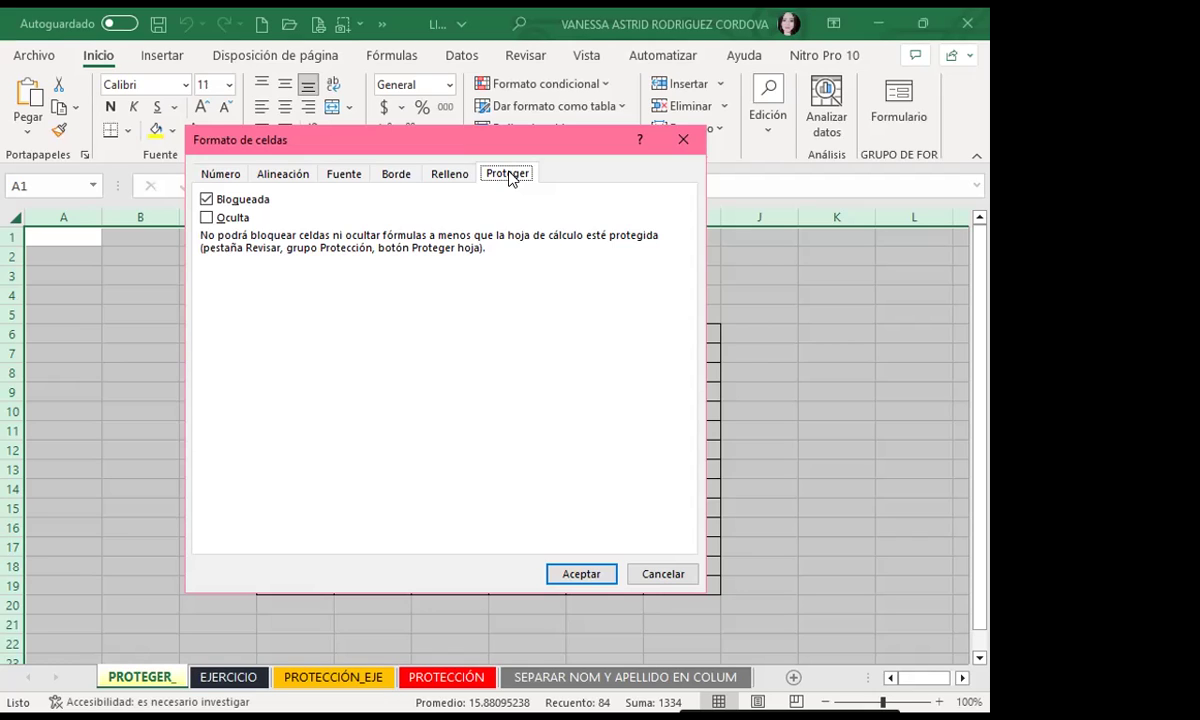
pyautogui.click(206, 199)
pyautogui.click(580, 574)
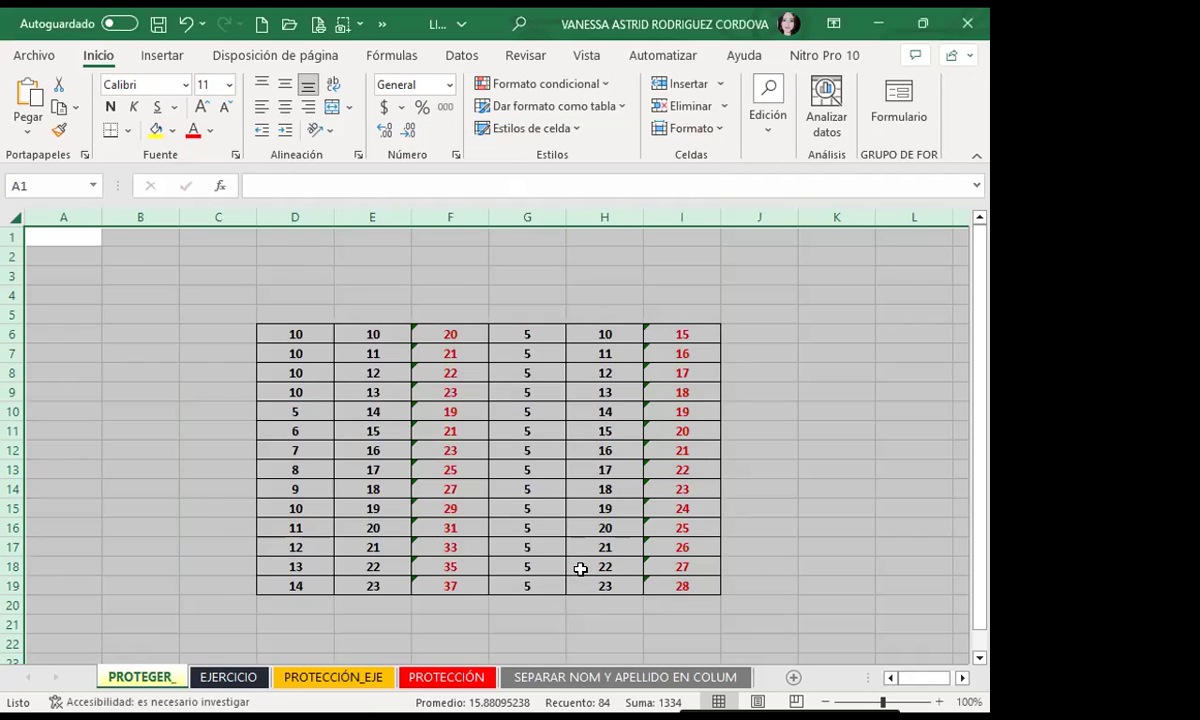
# Step: Lock the formula ranges F6:F19 and I6:I19 by checking Bloqueada in Formato de celdas
pyautogui.moveTo(448, 334); pyautogui.dragTo(428, 578)
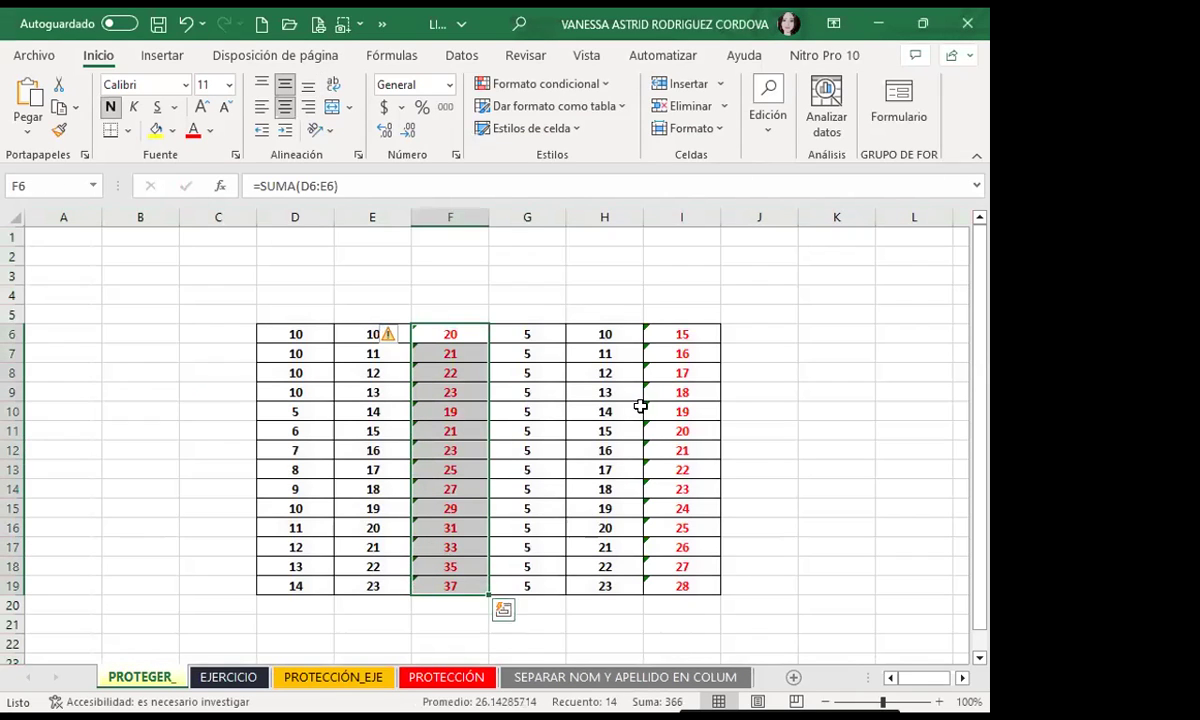
pyautogui.keyDown('ctrl'); pyautogui.moveTo(700, 334); pyautogui.dragTo(690, 584); pyautogui.keyUp('ctrl')
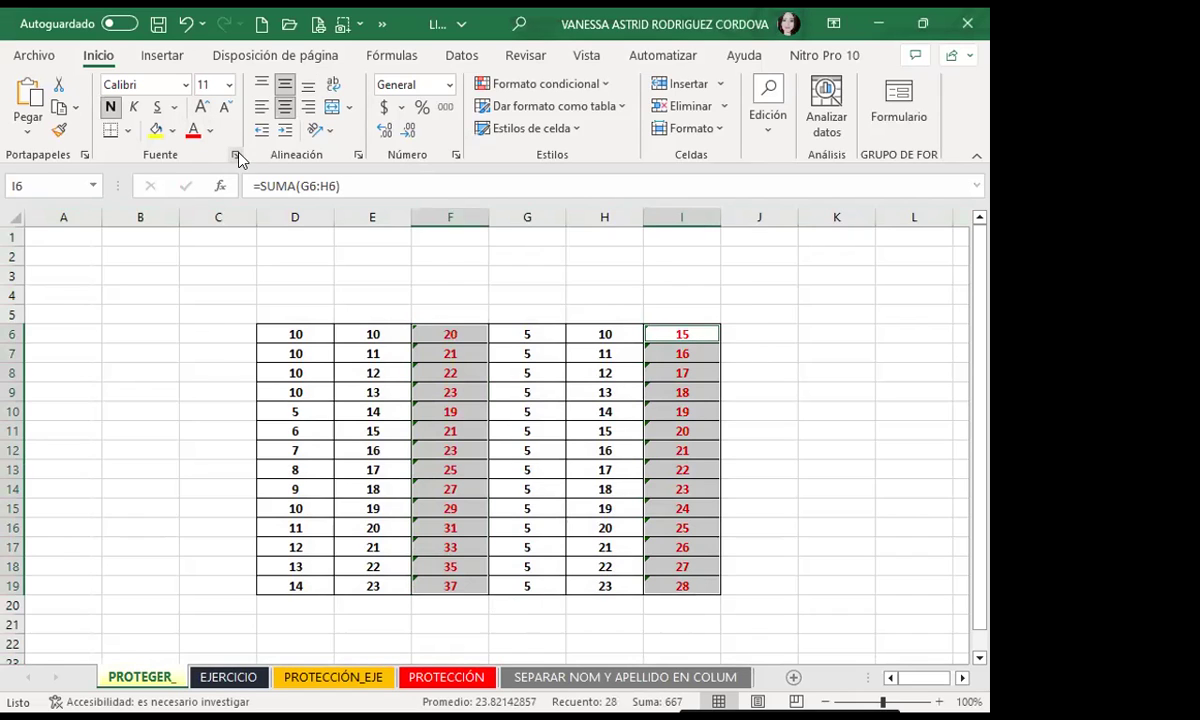
pyautogui.click(236, 155)
pyautogui.click(507, 174)
pyautogui.click(207, 199)
pyautogui.click(207, 199)
pyautogui.click(578, 572)
pyautogui.click(811, 451)
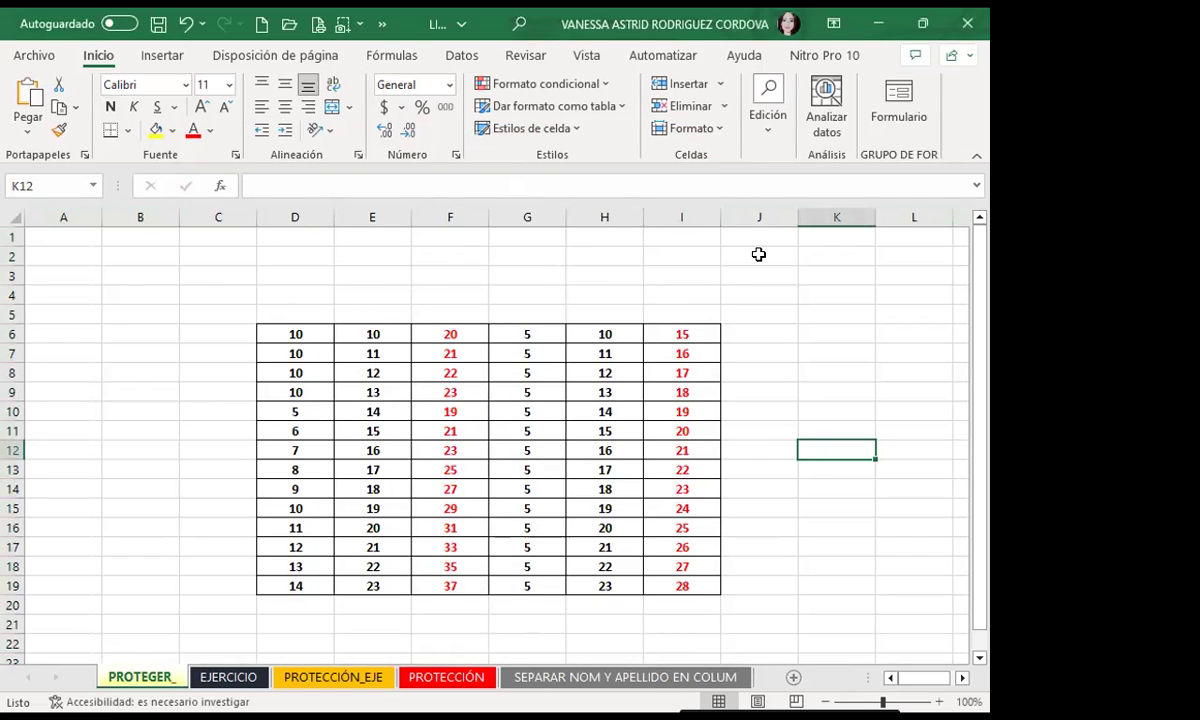
# Step: Protect the sheet via Revisar > Proteger hoja, entering and confirming a password
pyautogui.click(526, 55)
pyautogui.click(674, 100)
pyautogui.click(675, 180)
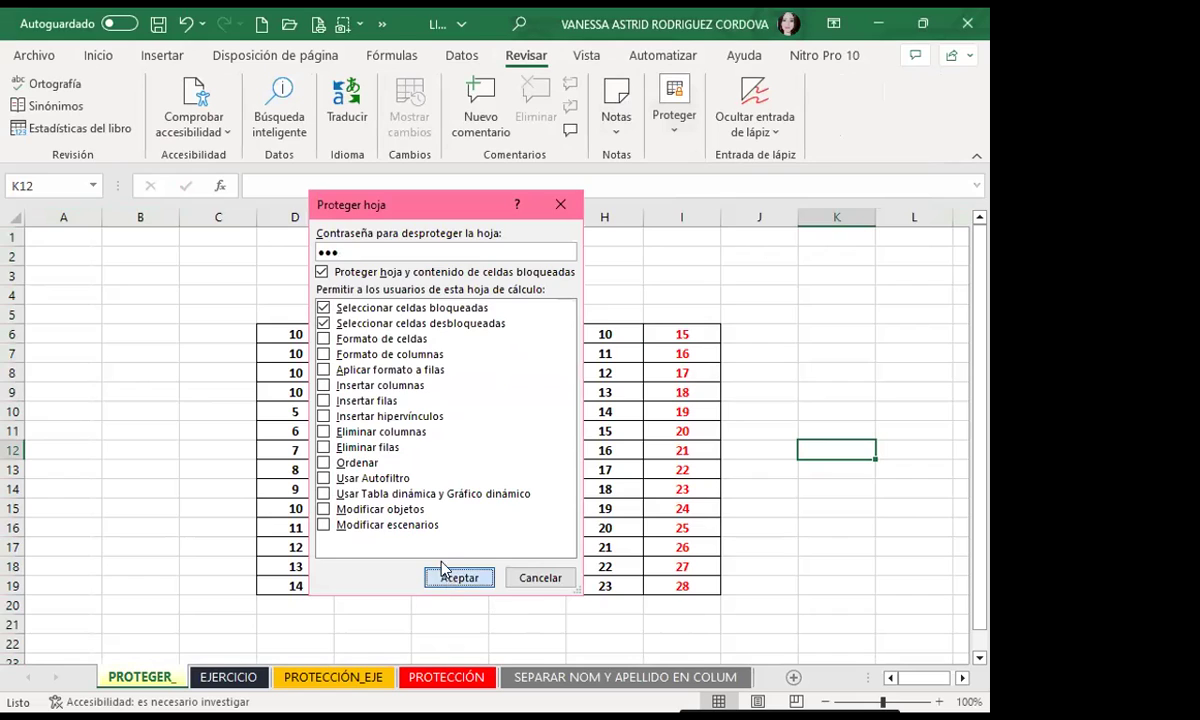
pyautogui.click(455, 578)
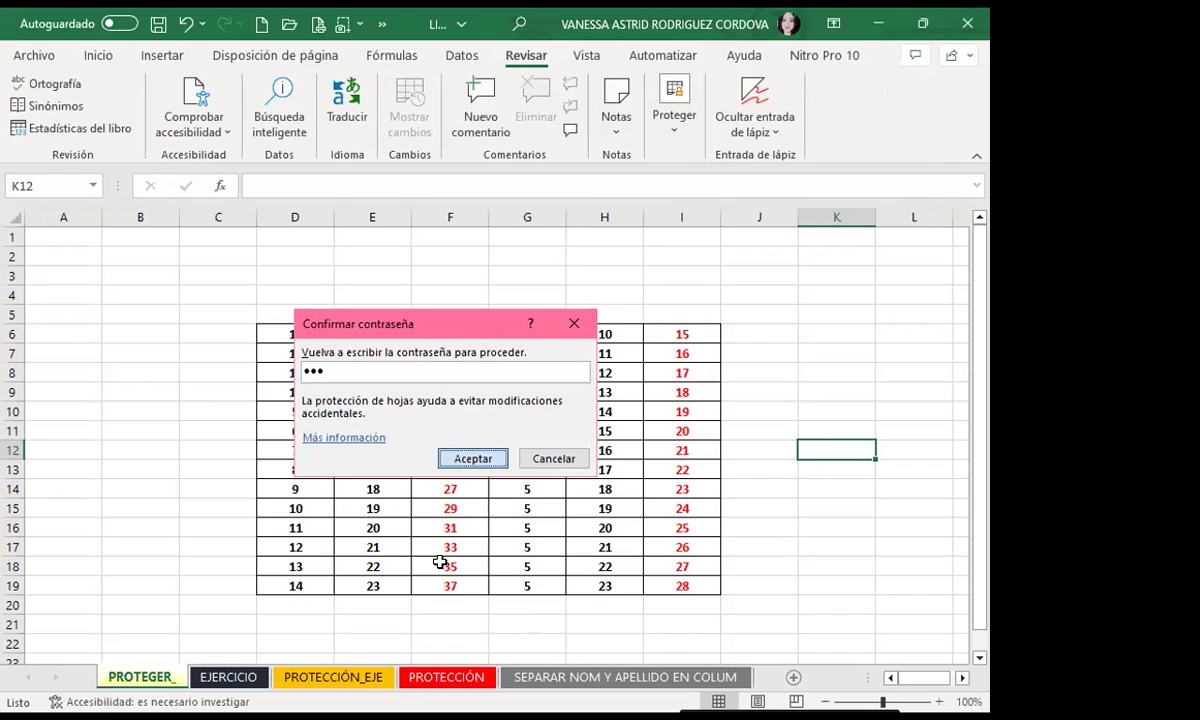
pyautogui.press('Return')
pyautogui.click(216, 465)
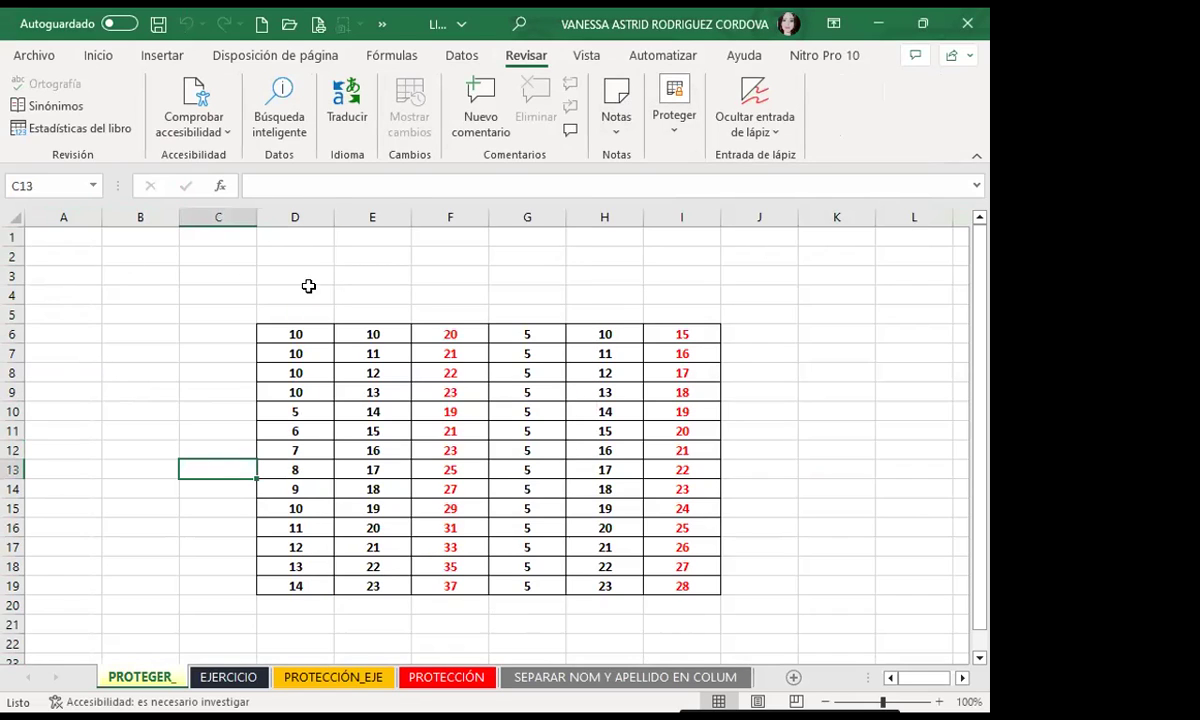
# Step: Type test text into D3 and E3, then erase it to leave them empty
pyautogui.moveTo(305, 279); pyautogui.dragTo(670, 295)
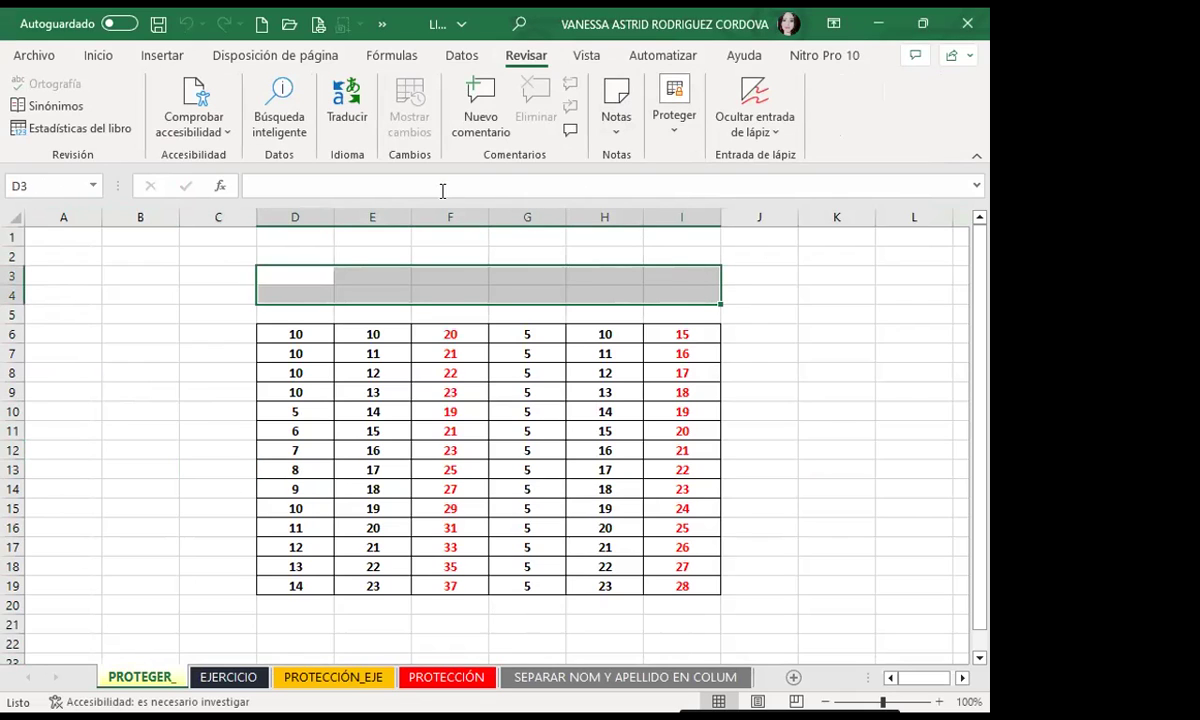
pyautogui.click(86, 54)
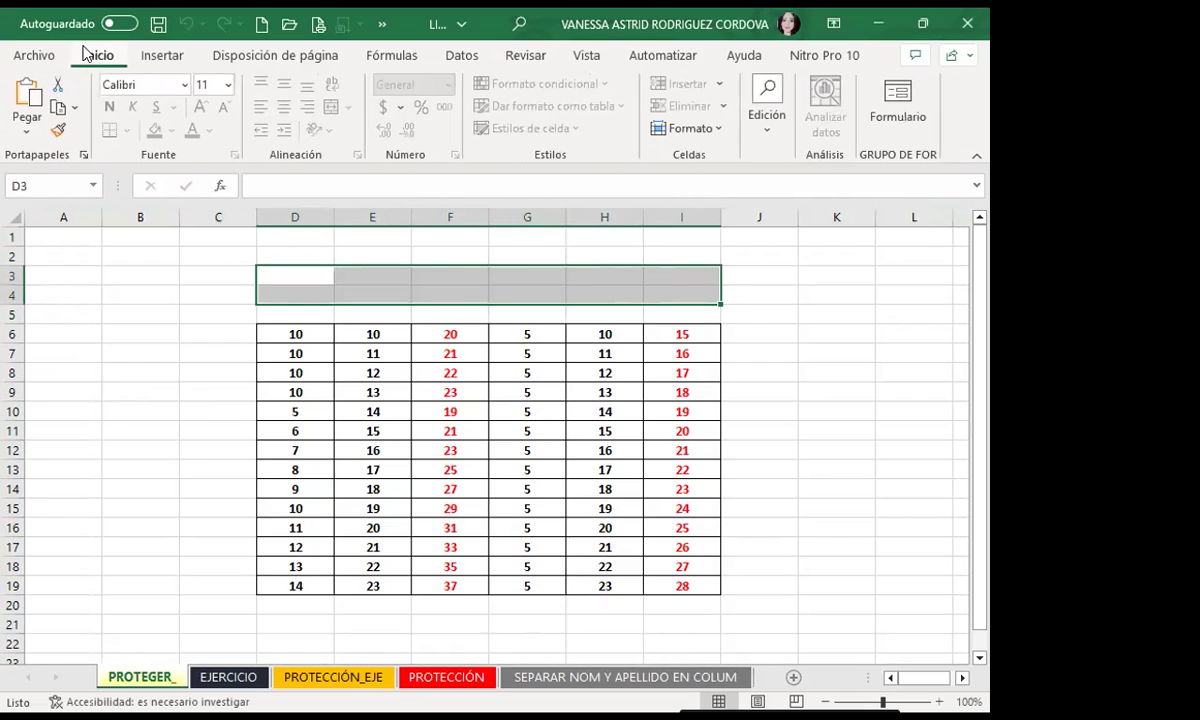
pyautogui.doubleClick(313, 277)
pyautogui.write('GH,GLHLGHG')
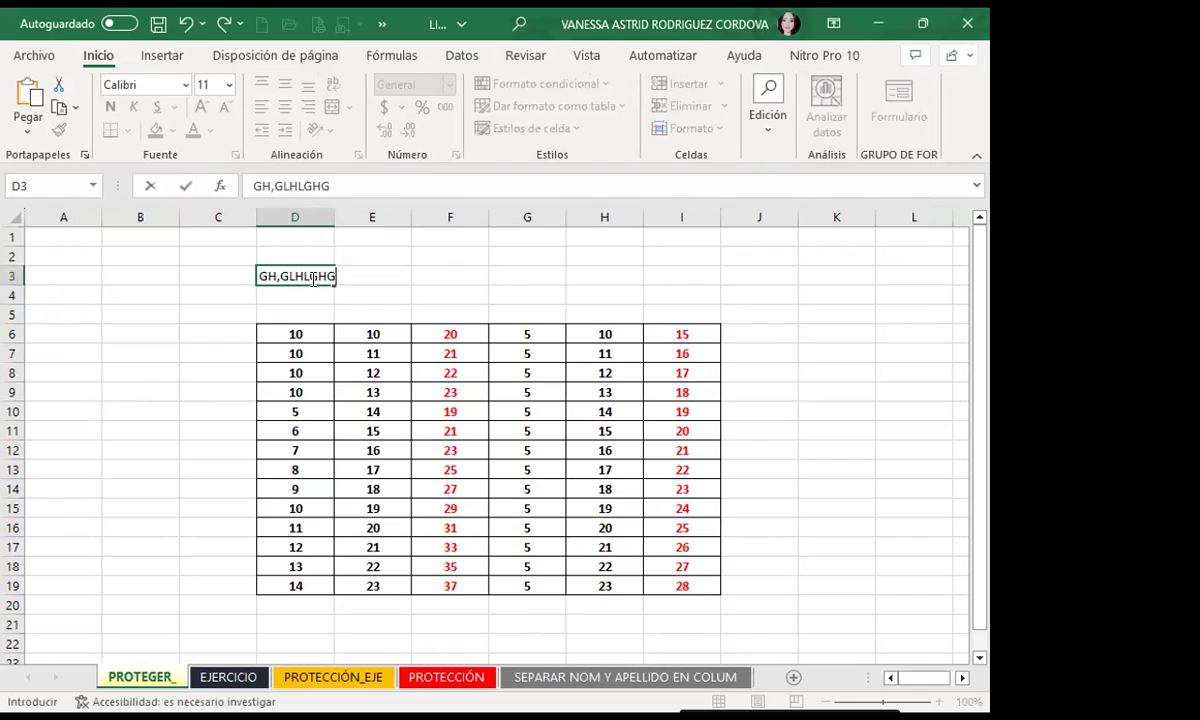
pyautogui.press('Tab')
pyautogui.write('NJFJ')
pyautogui.press('BackSpace')
pyautogui.press('BackSpace')
pyautogui.press('BackSpace')
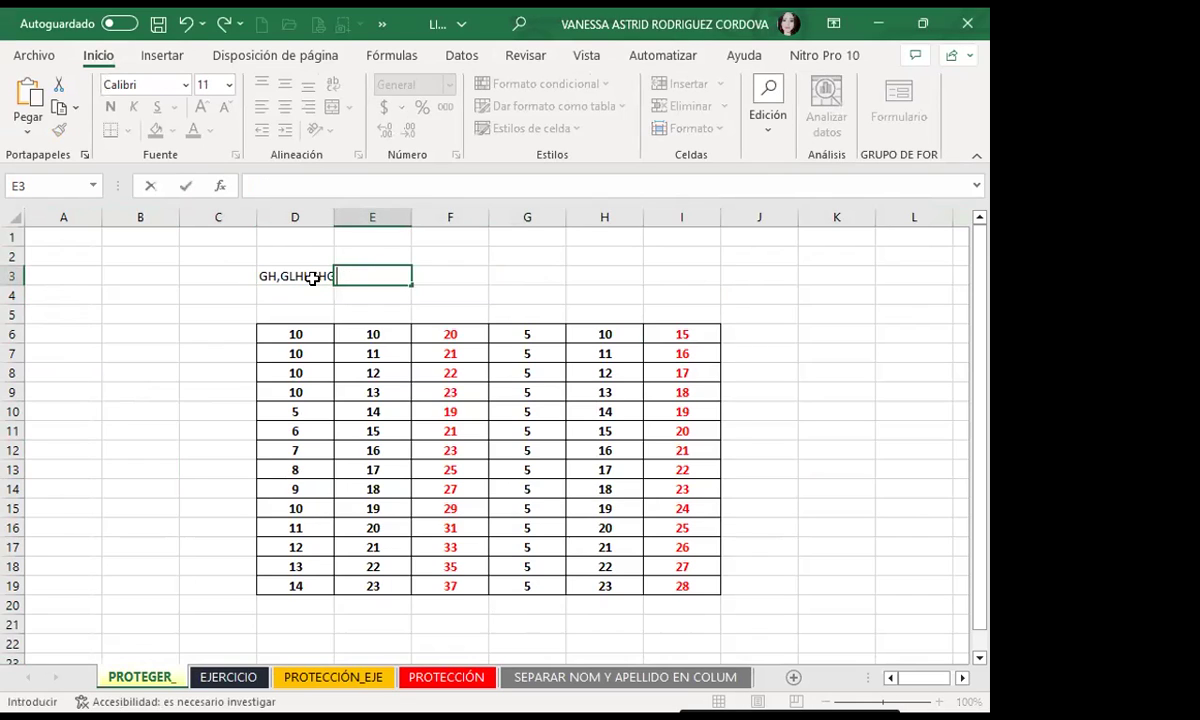
pyautogui.press('Left')
pyautogui.press('BackSpace')
pyautogui.write('B')
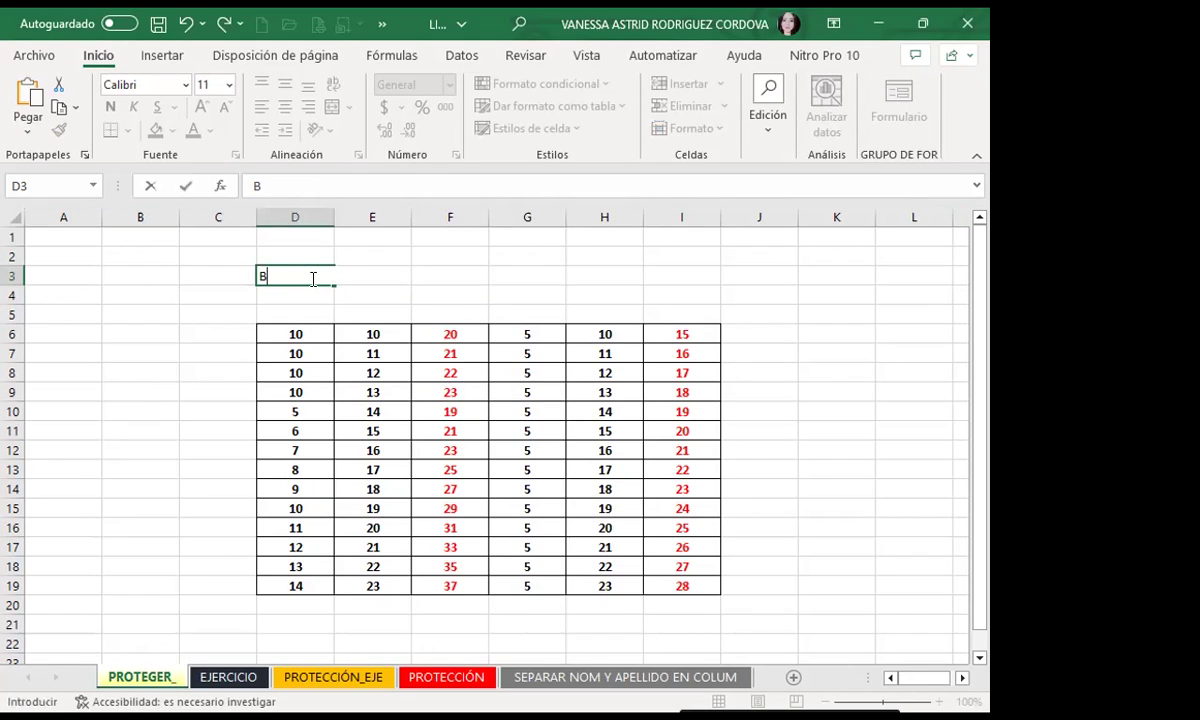
pyautogui.press('BackSpace')
# Step: Enter 40 in D6 and 20 in D7, and type a name into K2
pyautogui.click(296, 351)
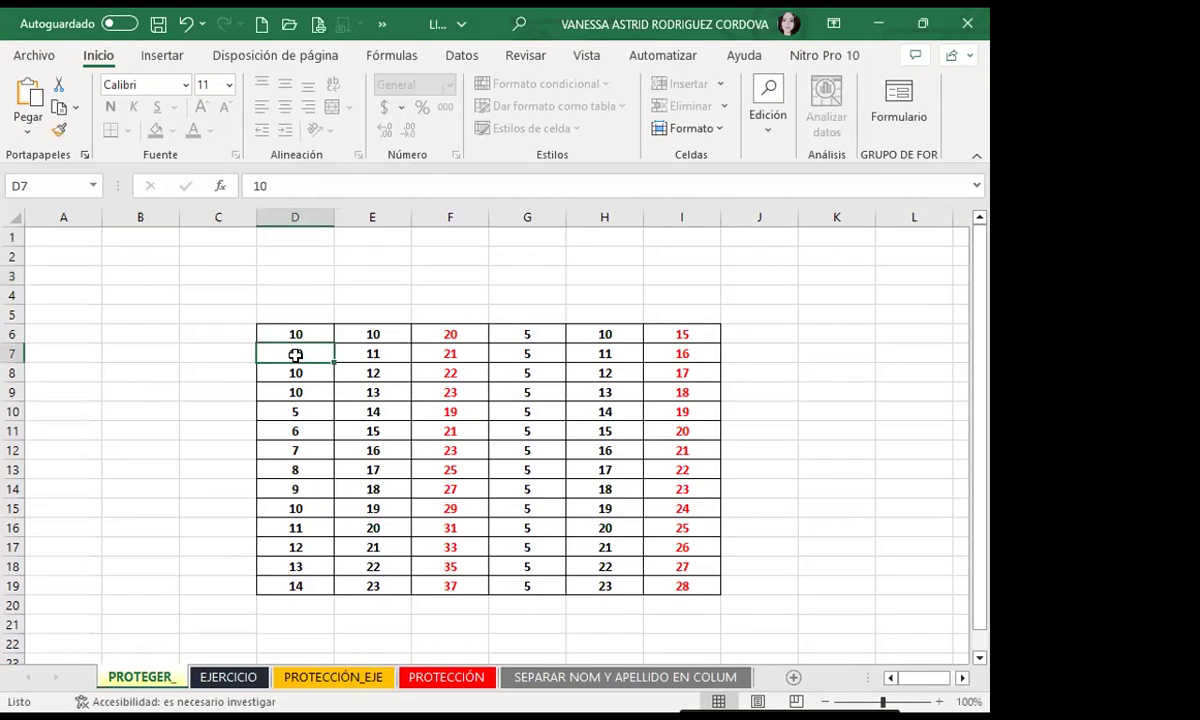
pyautogui.click(305, 335)
pyautogui.write('40')
pyautogui.press('Return')
pyautogui.write('20')
pyautogui.press('Return')
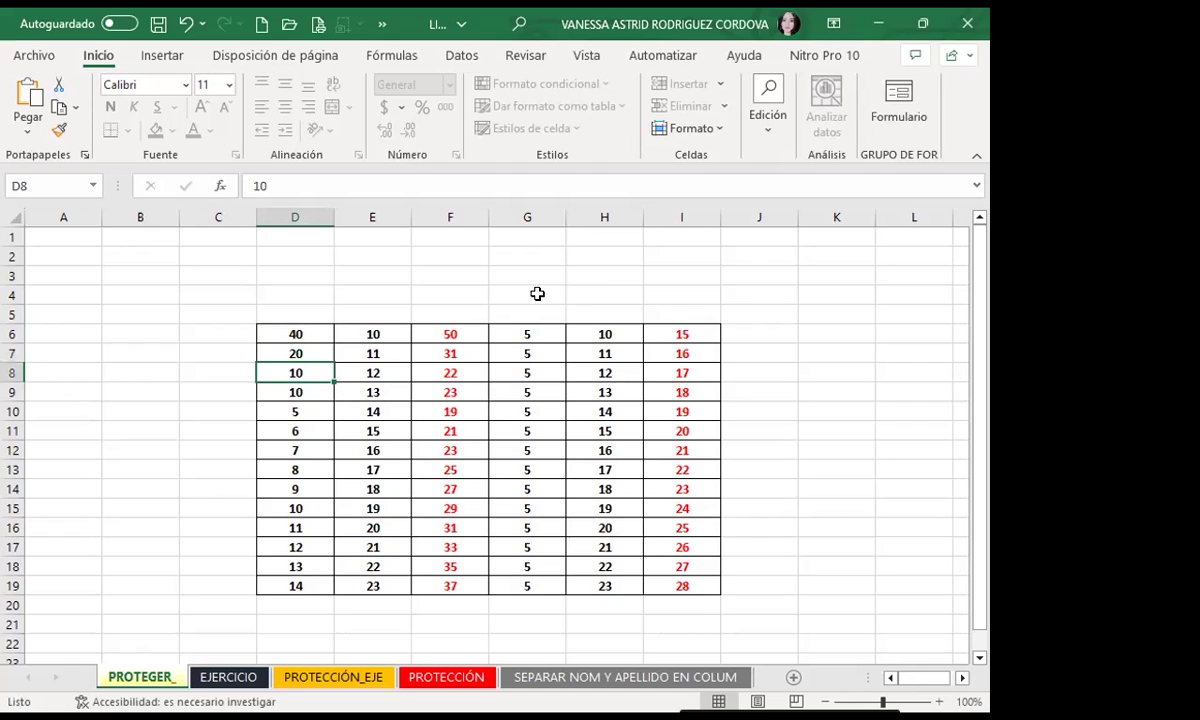
pyautogui.click(855, 262)
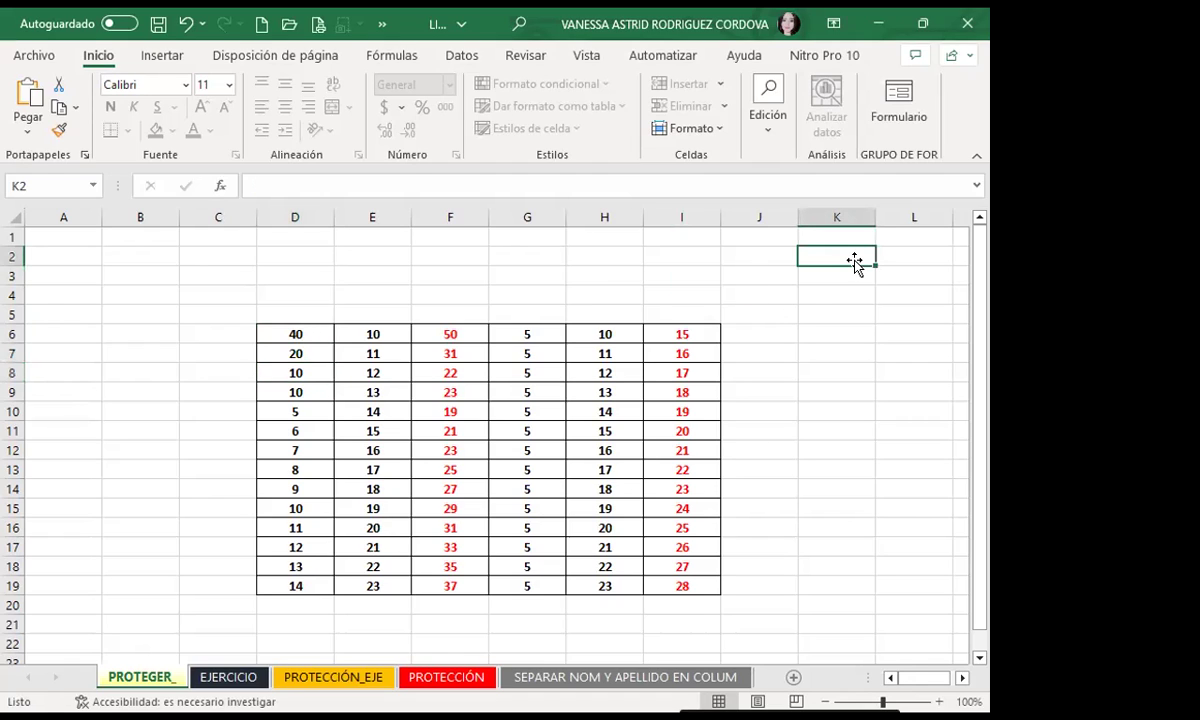
pyautogui.write('VANESSA')
pyautogui.press('Return')
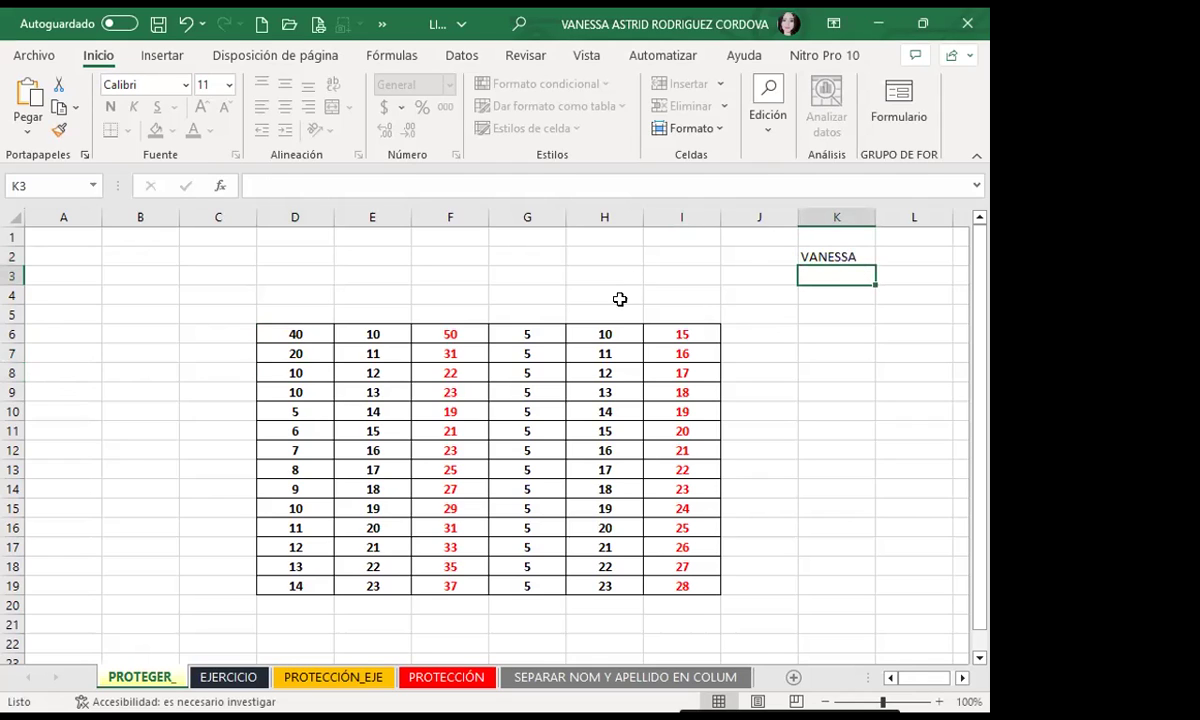
# Step: Fill G6:G11 with 20, 10, 50, 60, 40, 80, correcting G10 from 4080 to 40
pyautogui.click(535, 337)
pyautogui.write('20')
pyautogui.press('Return')
pyautogui.write('10')
pyautogui.press('Return')
pyautogui.write('50')
pyautogui.press('Return')
pyautogui.write('60')
pyautogui.press('Return')
pyautogui.write('4080')
pyautogui.press('Return')
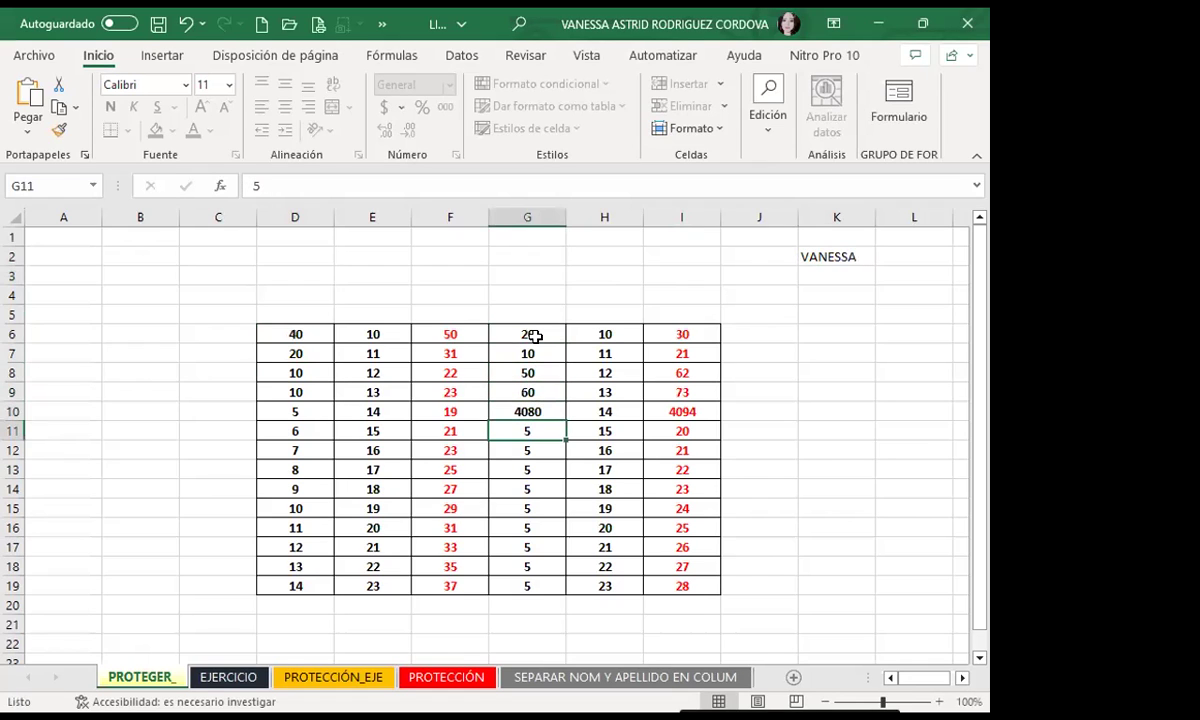
pyautogui.press('Up')
pyautogui.write('40')
pyautogui.press('Return')
pyautogui.write('80')
pyautogui.press('Return')
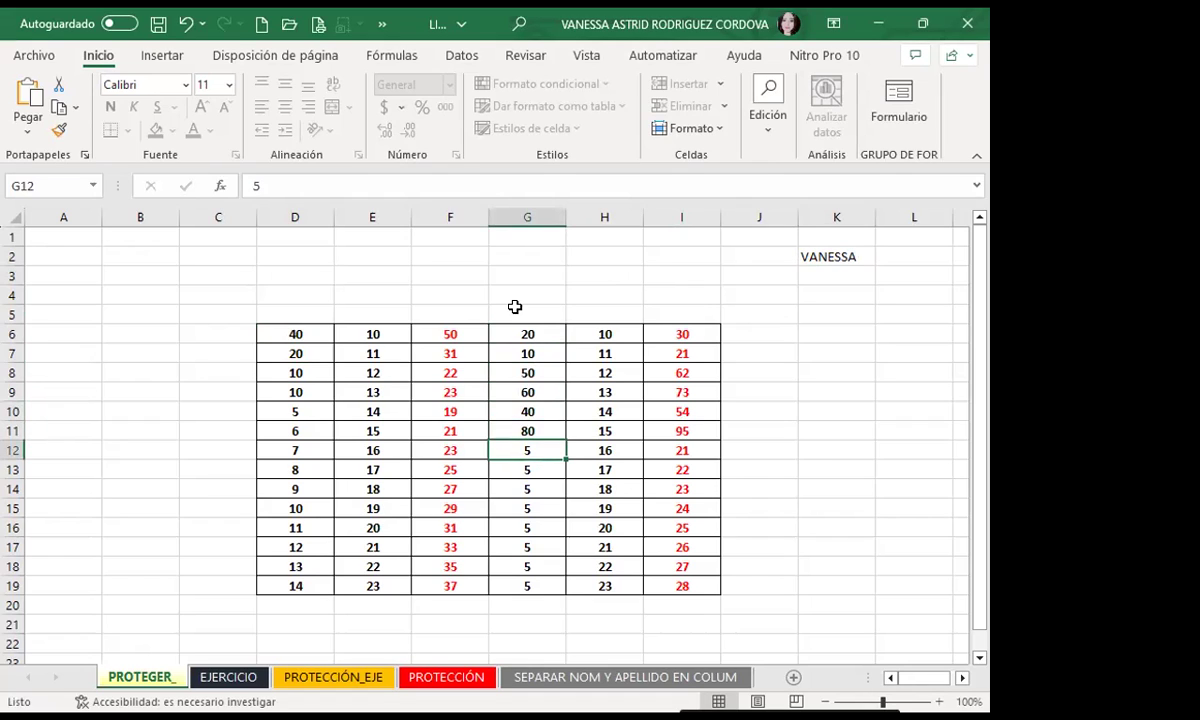
pyautogui.click(460, 336)
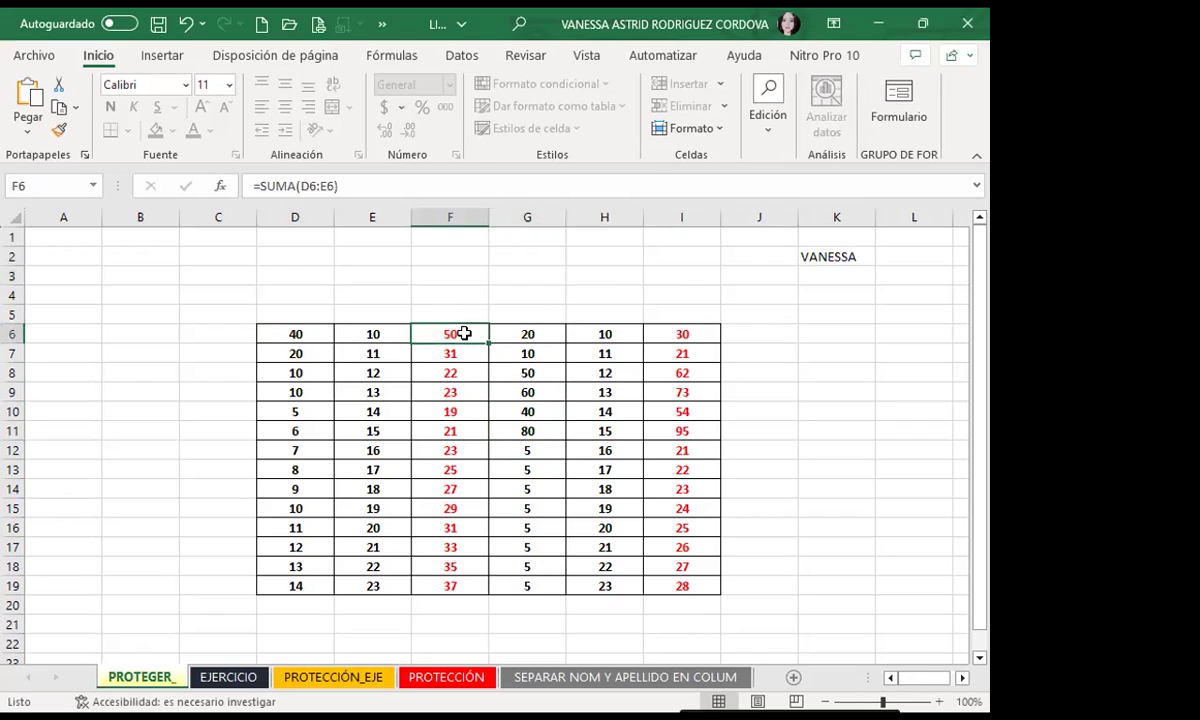
pyautogui.doubleClick(464, 334)
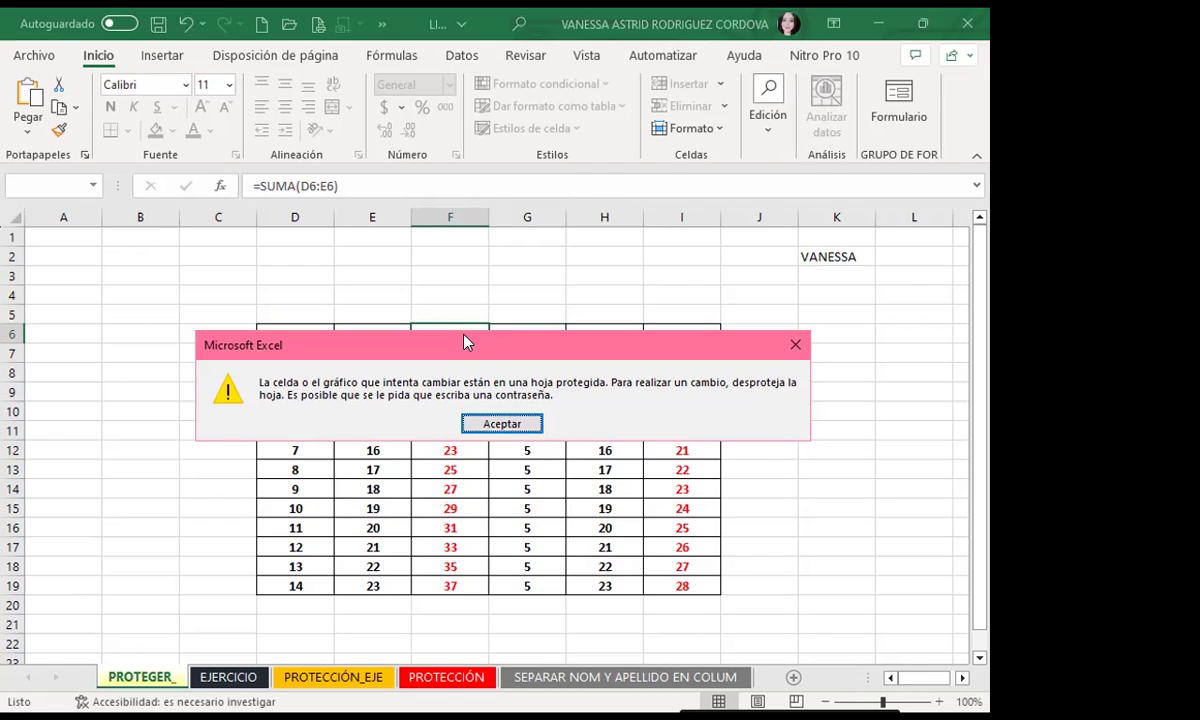
pyautogui.press('Return')
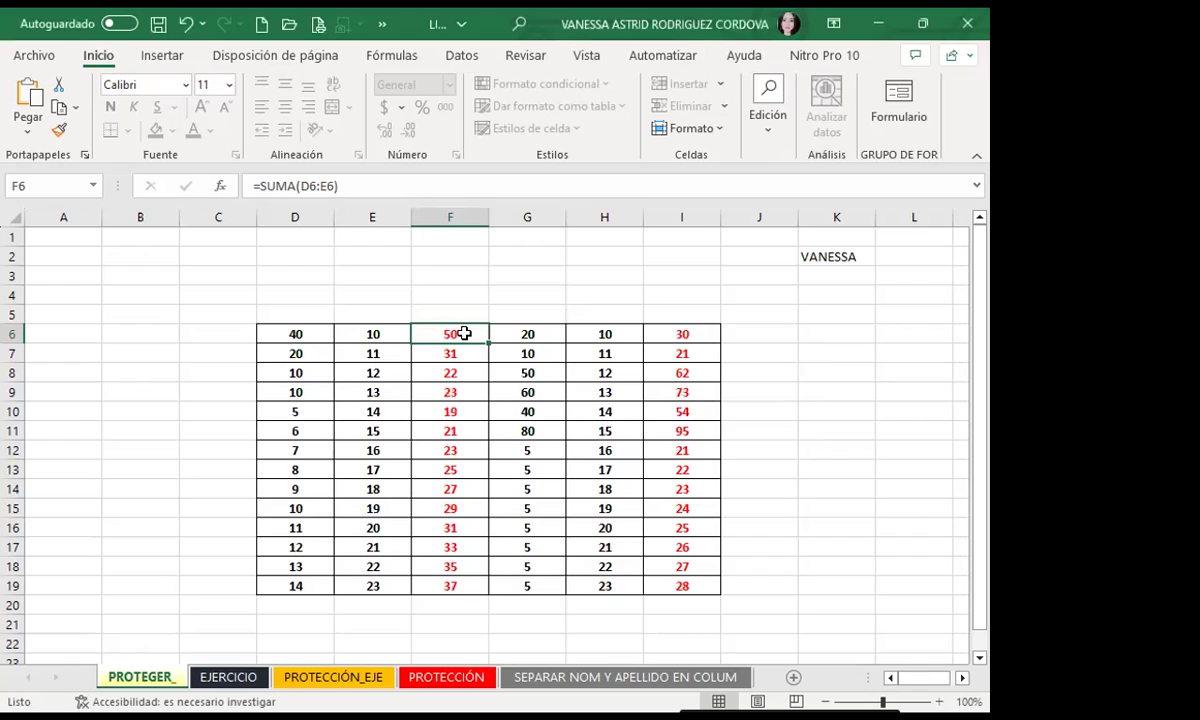
pyautogui.moveTo(464, 334); pyautogui.dragTo(421, 577)
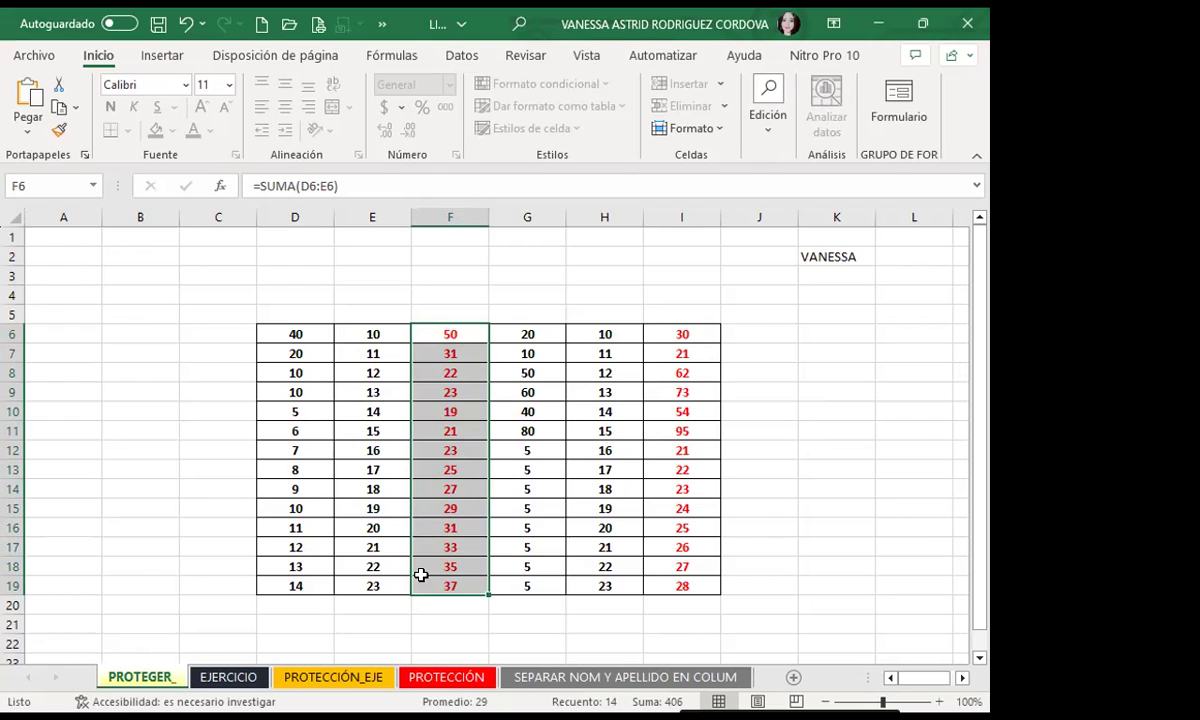
# Step: Enter 50, 20, 10 in D10:D12, then try editing the formula in I7
pyautogui.moveTo(365, 297); pyautogui.dragTo(372, 472)
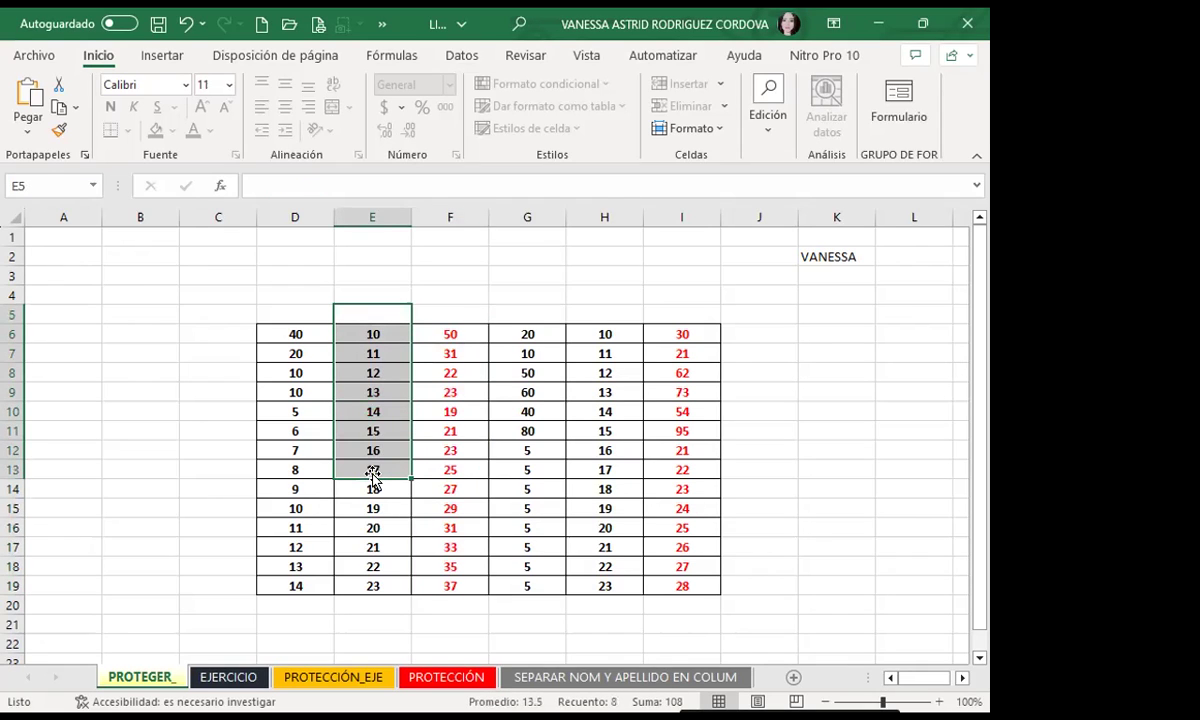
pyautogui.click(372, 485)
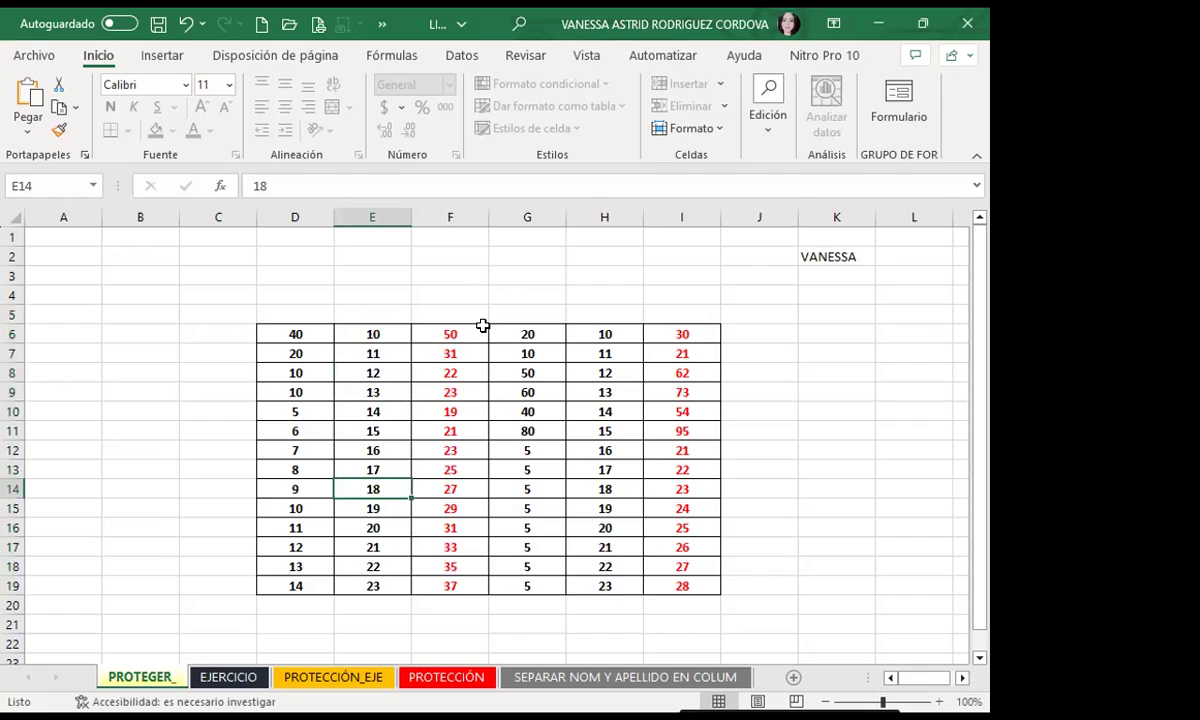
pyautogui.click(306, 415)
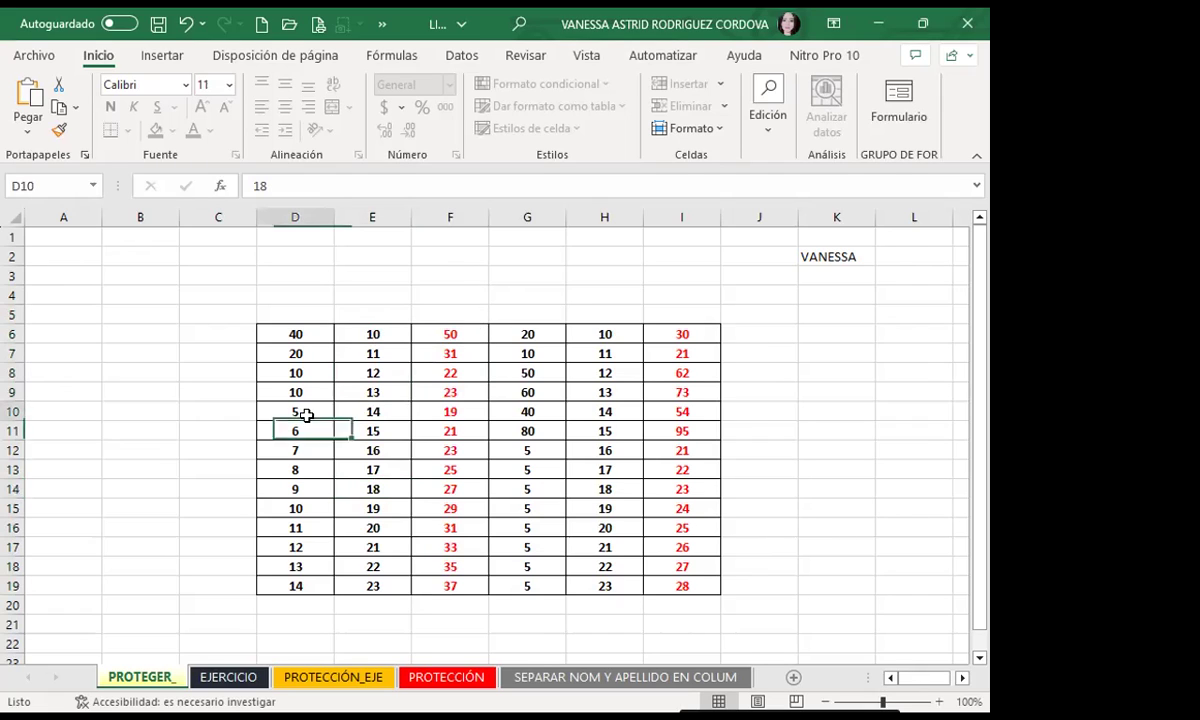
pyautogui.write('50')
pyautogui.press('Return')
pyautogui.write('20')
pyautogui.press('Return')
pyautogui.write('10')
pyautogui.press('Return')
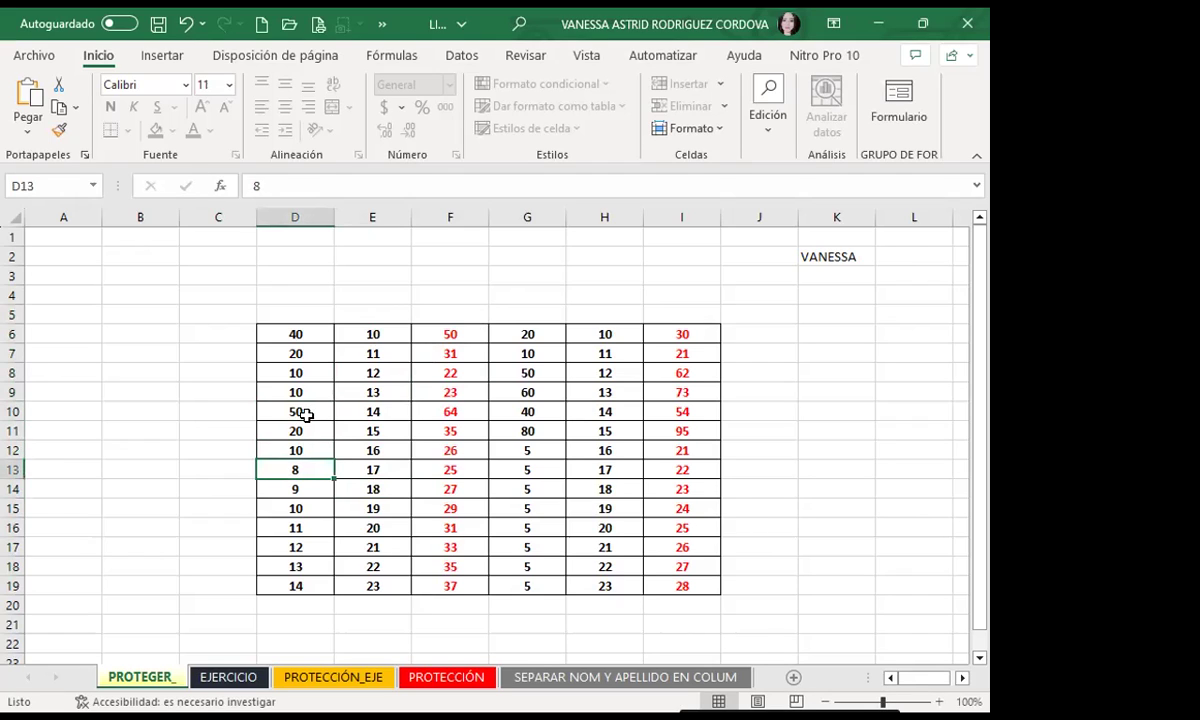
pyautogui.click(681, 350)
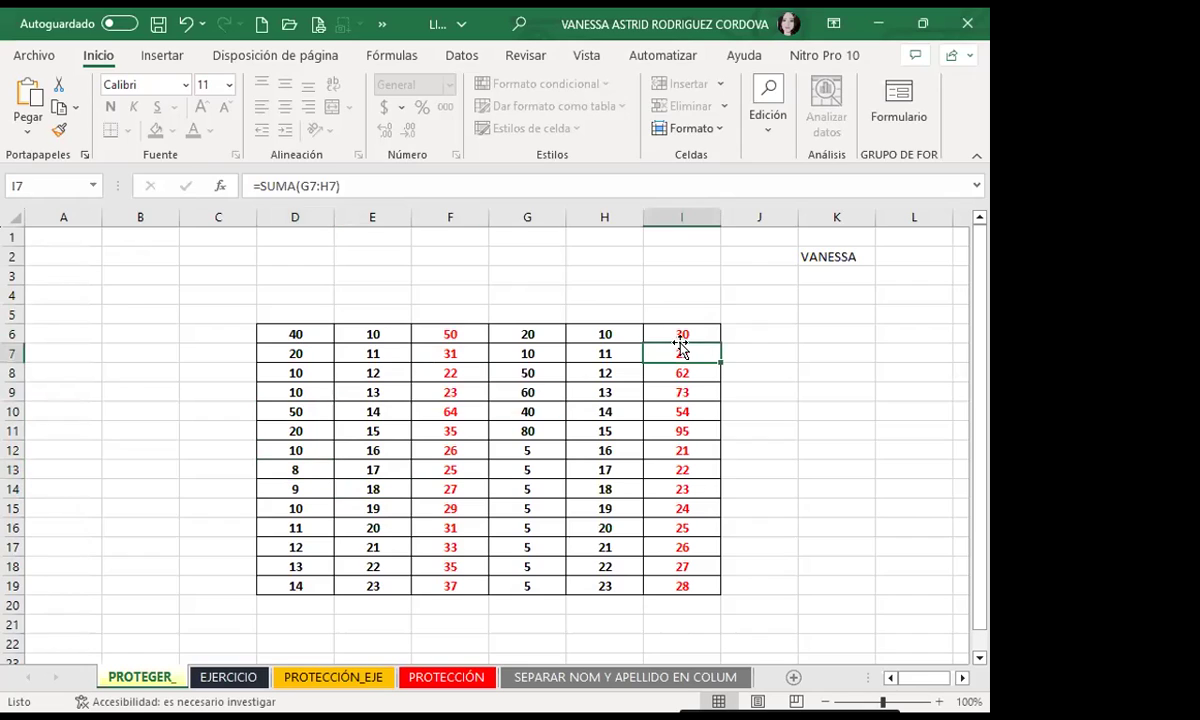
pyautogui.doubleClick(683, 348)
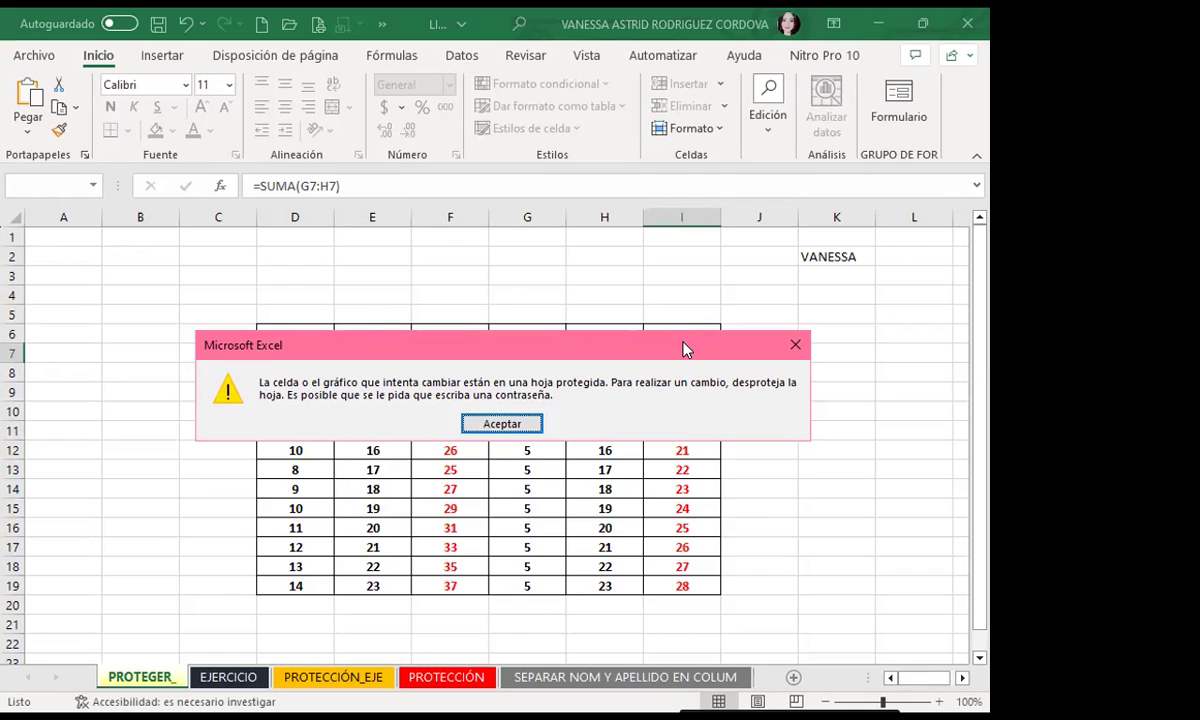
# Step: Close the warning with Aceptar and check cells H9, E10, E9 and C12
pyautogui.click(795, 344)
pyautogui.click(636, 382)
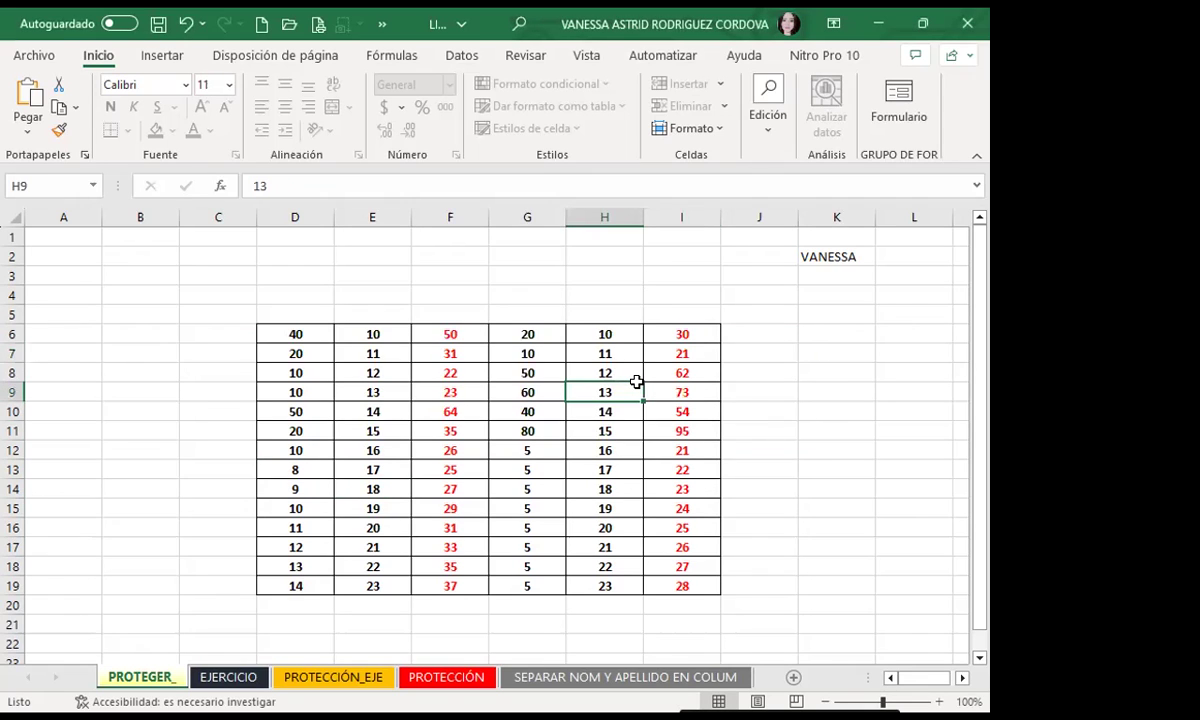
pyautogui.click(360, 406)
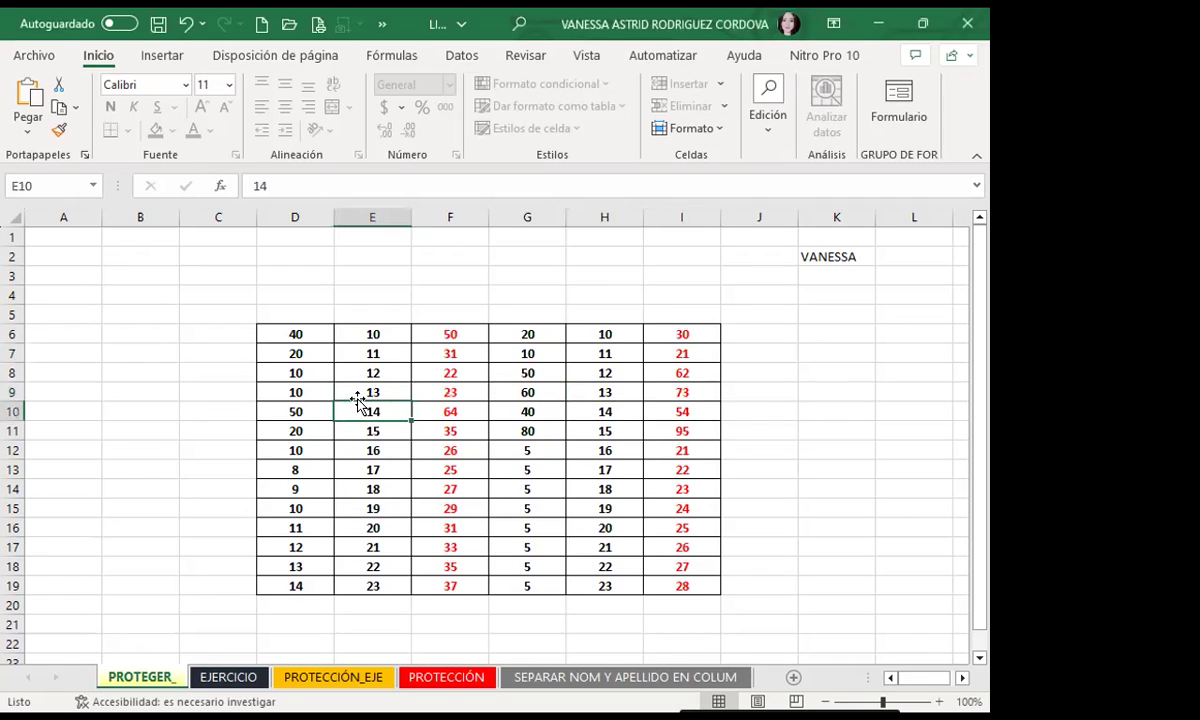
pyautogui.click(350, 395)
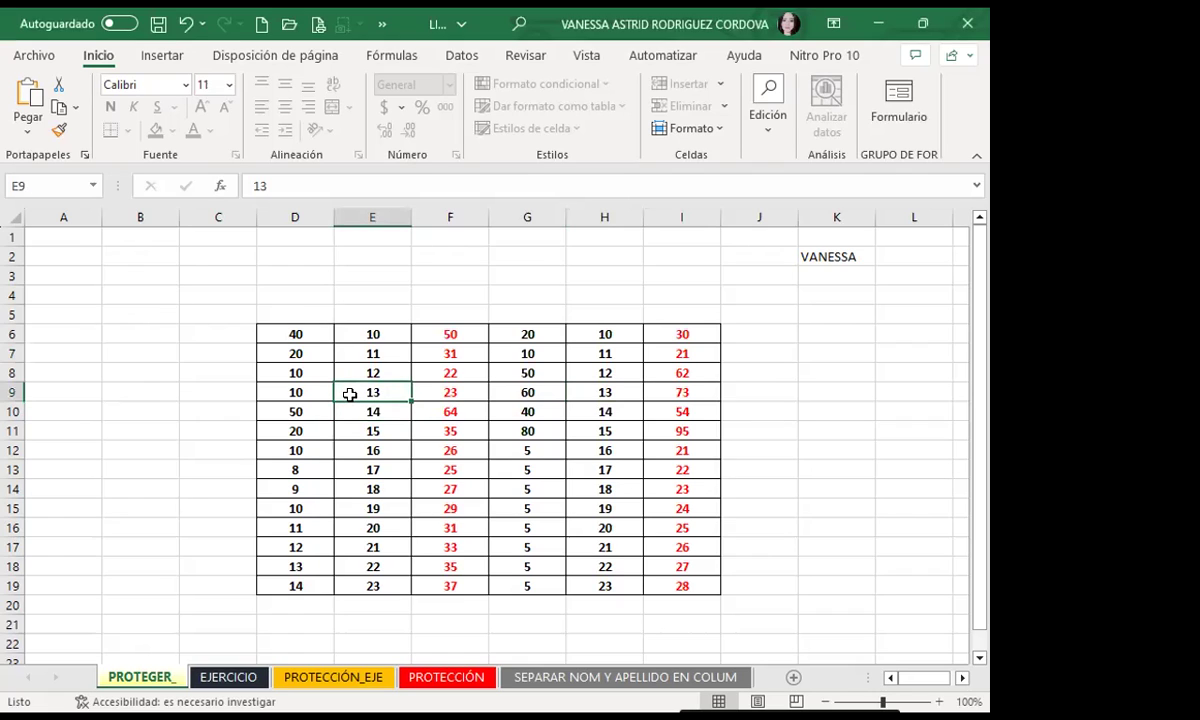
pyautogui.click(243, 449)
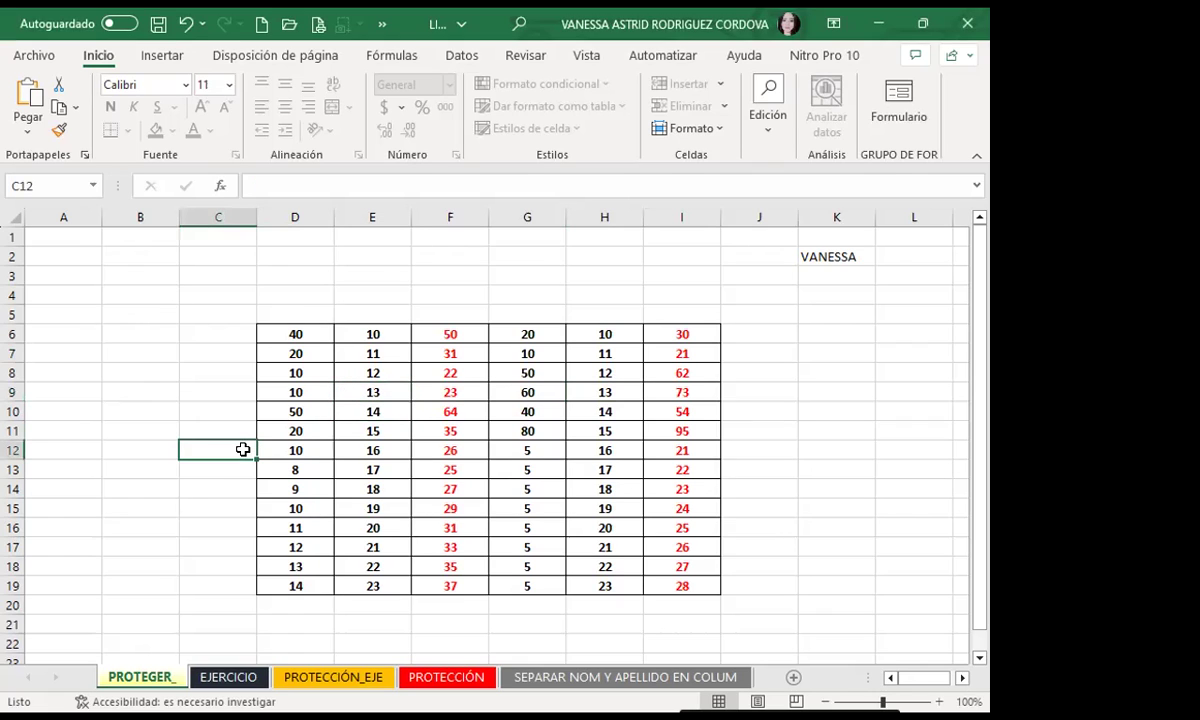
pyautogui.click(344, 386)
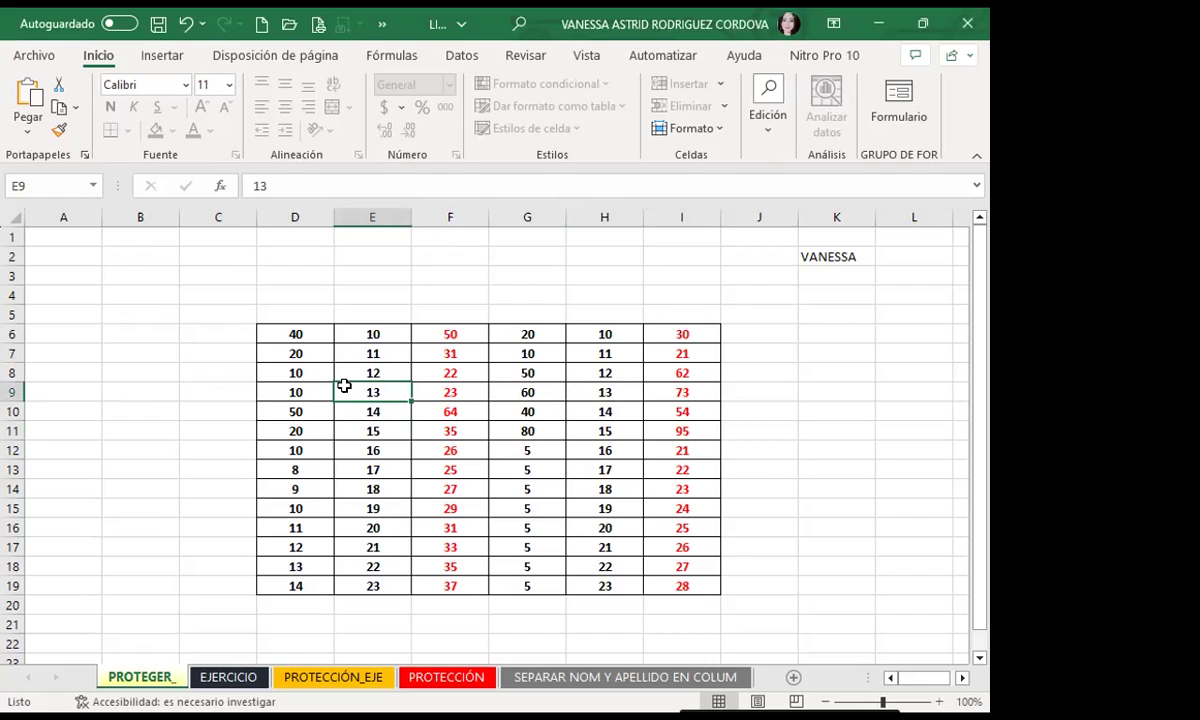
pyautogui.moveTo(68, 296); pyautogui.dragTo(205, 585)
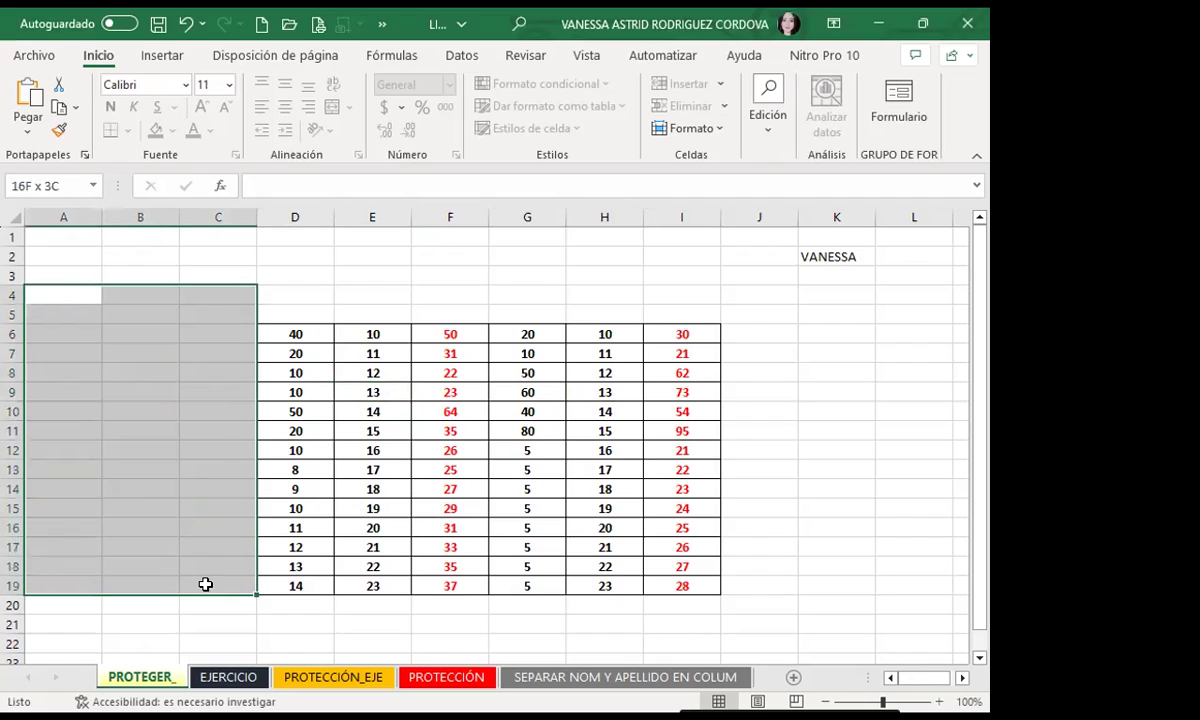
pyautogui.rightClick(127, 501)
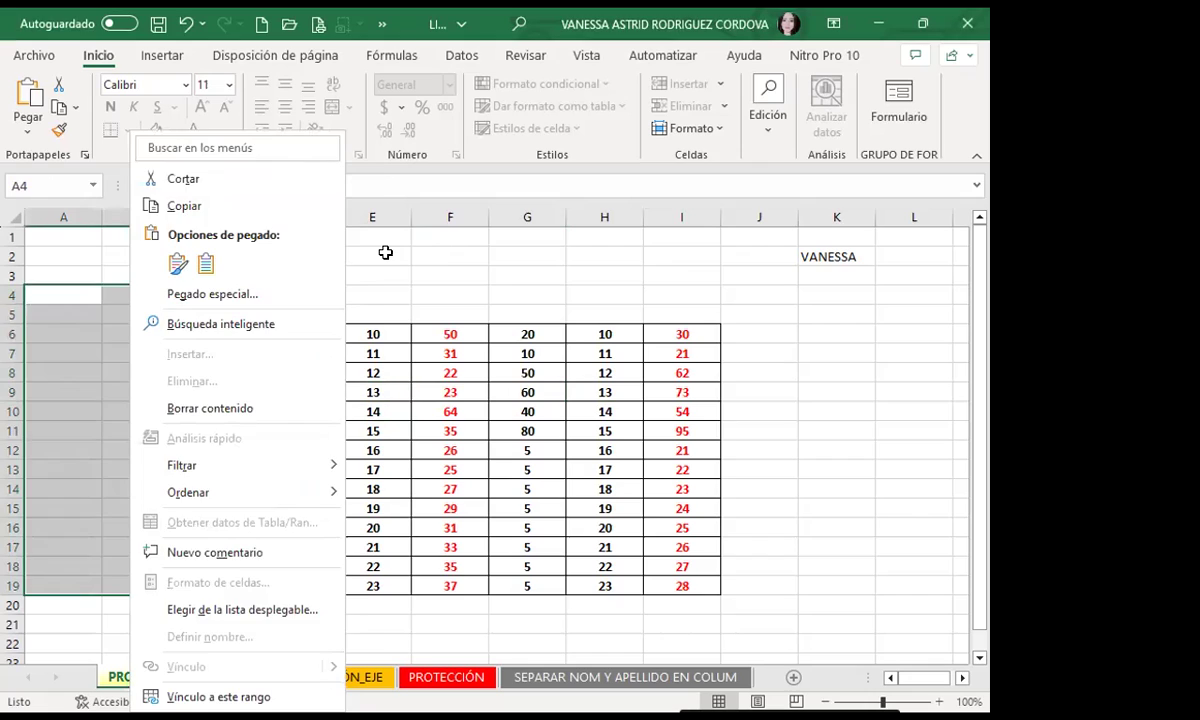
pyautogui.press('Escape')
pyautogui.click(217, 341)
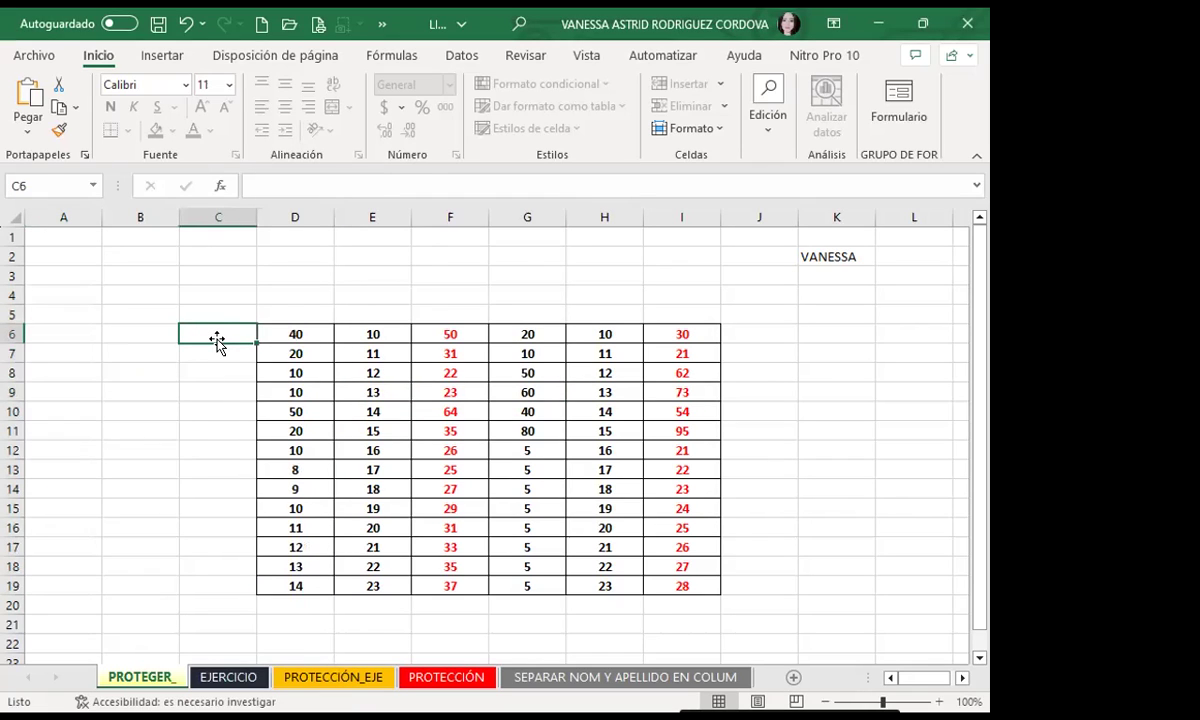
pyautogui.click(448, 342)
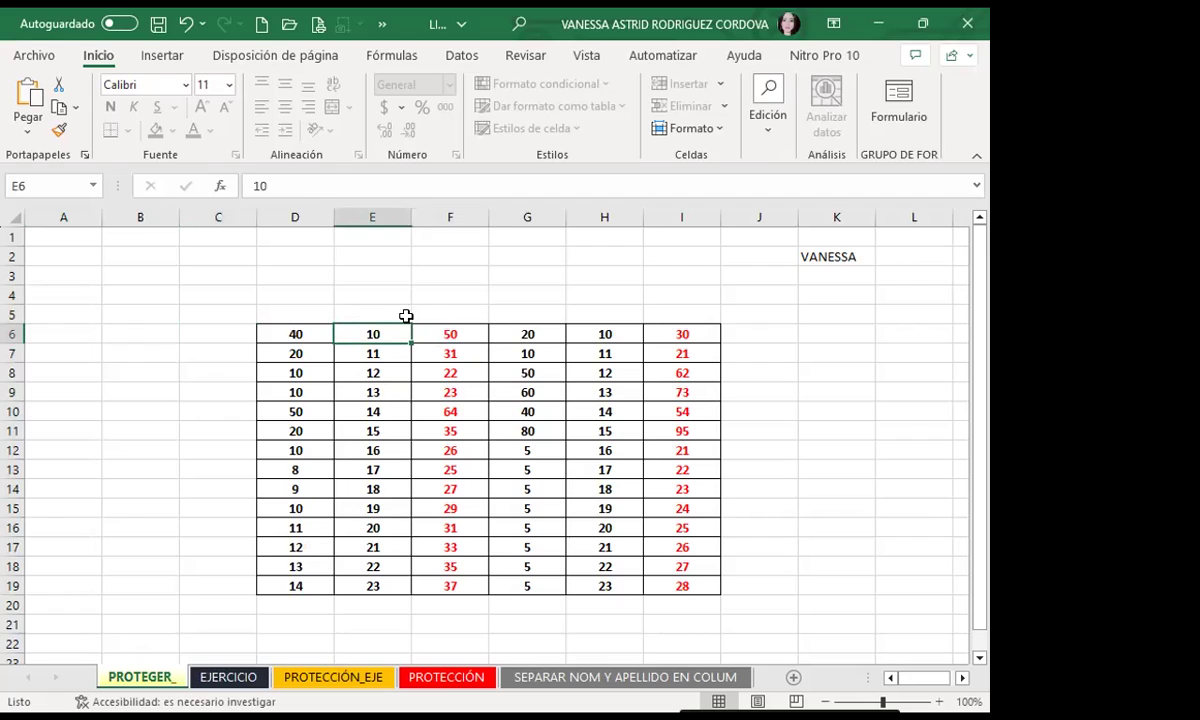
pyautogui.moveTo(430, 334); pyautogui.dragTo(440, 585)
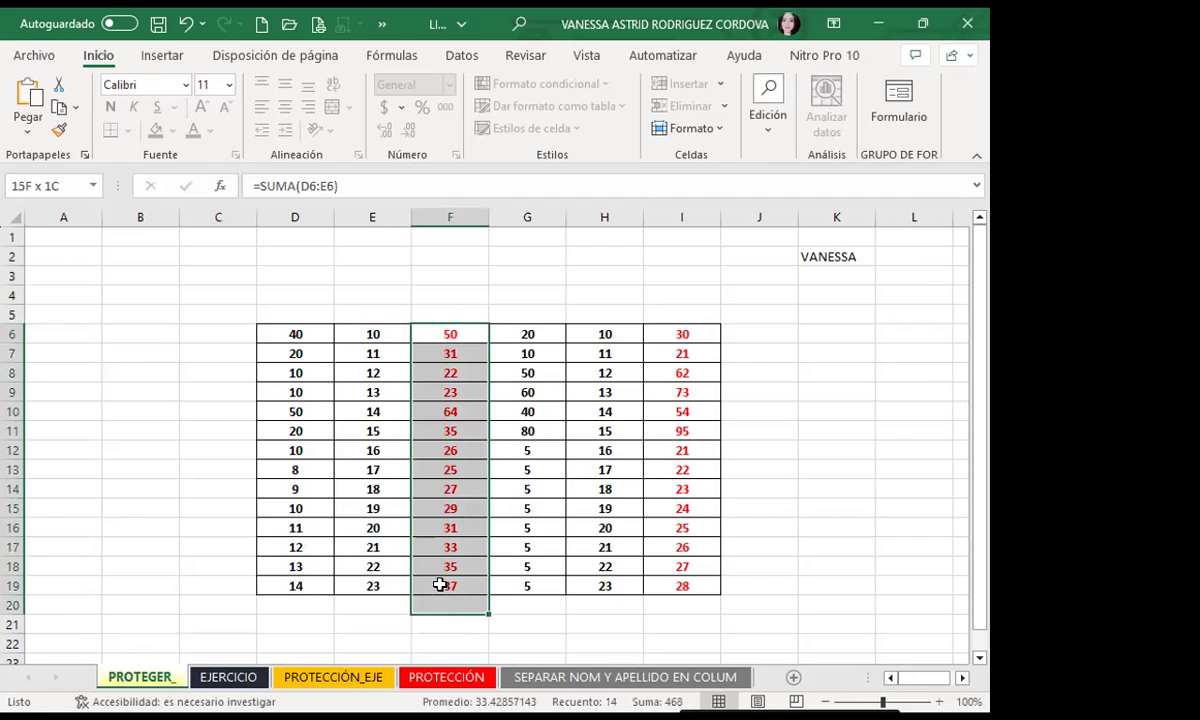
pyautogui.click(448, 450)
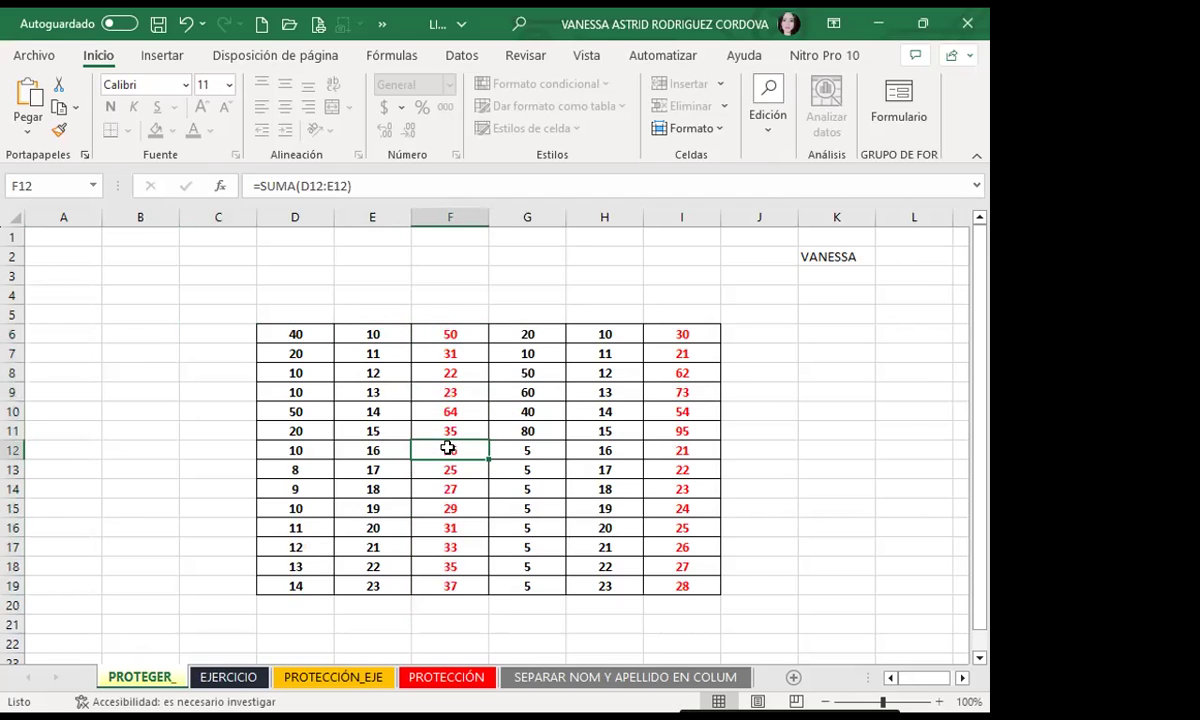
pyautogui.click(509, 392)
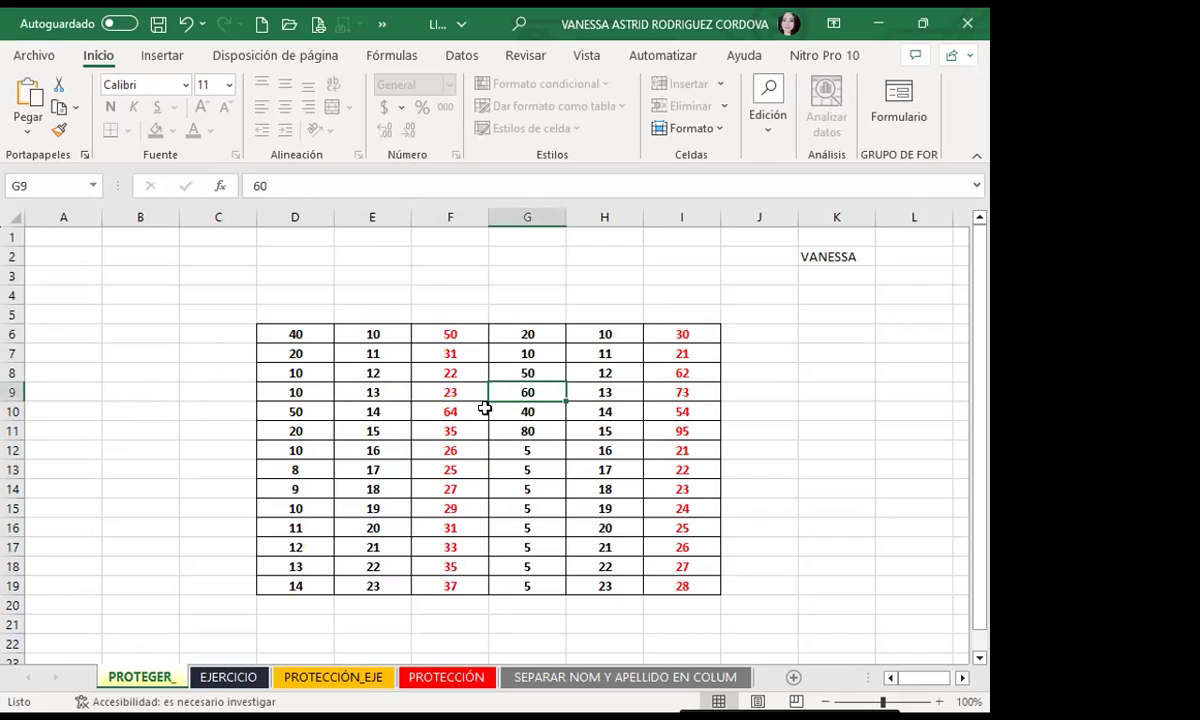
pyautogui.click(502, 296)
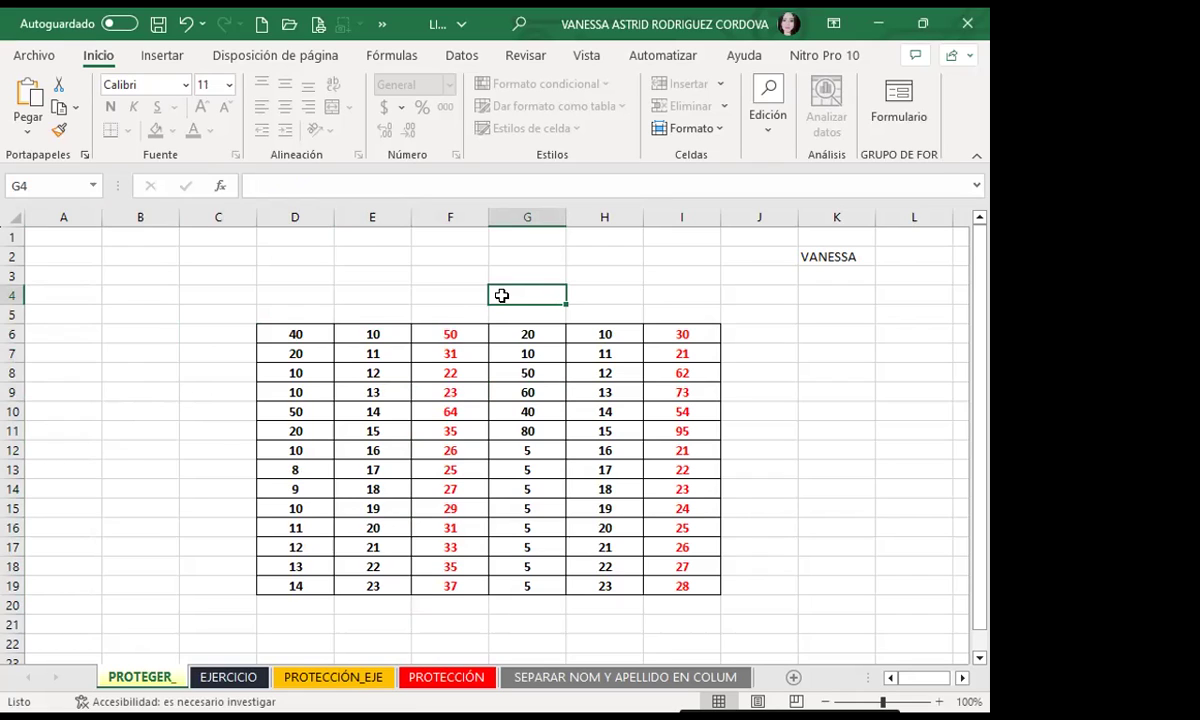
pyautogui.click(511, 330)
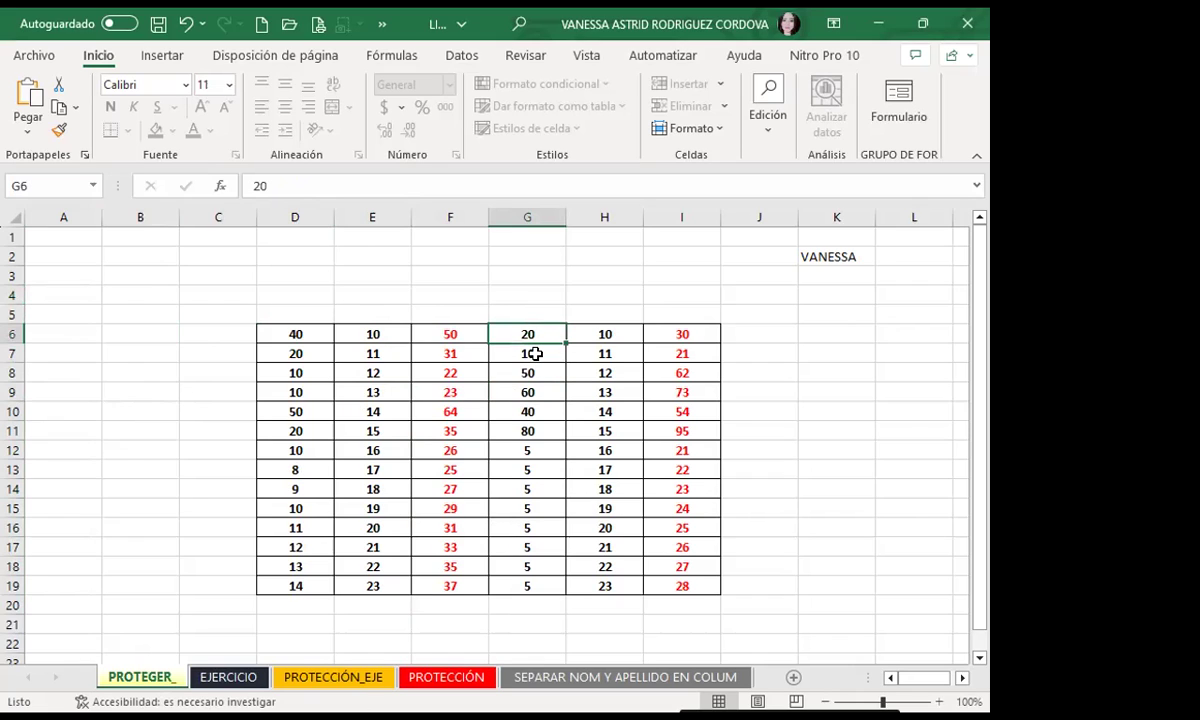
pyautogui.click(428, 331)
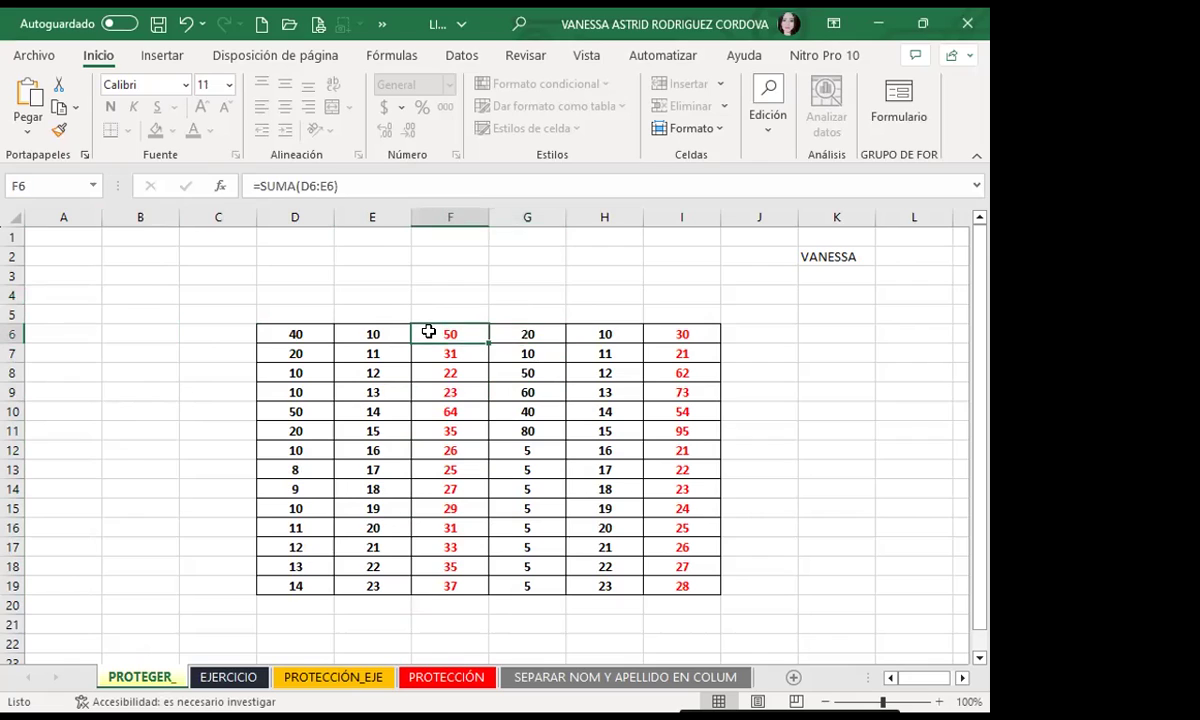
pyautogui.click(220, 313)
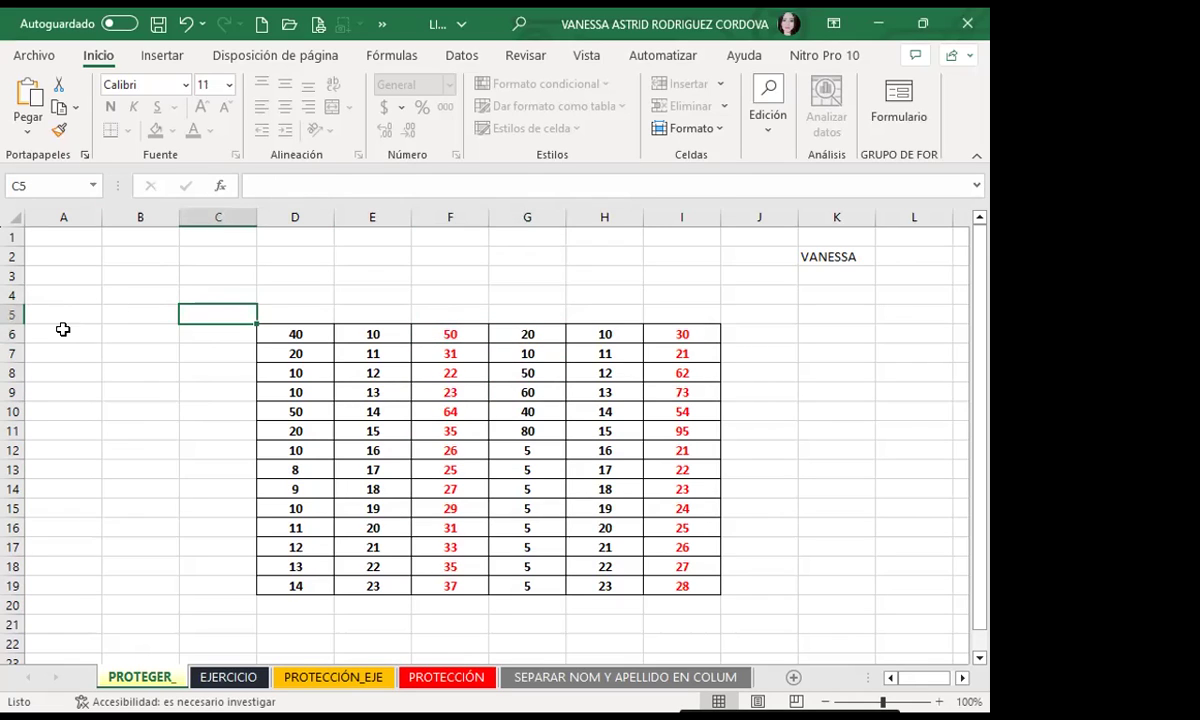
pyautogui.moveTo(62, 313); pyautogui.dragTo(263, 437)
pyautogui.click(285, 408)
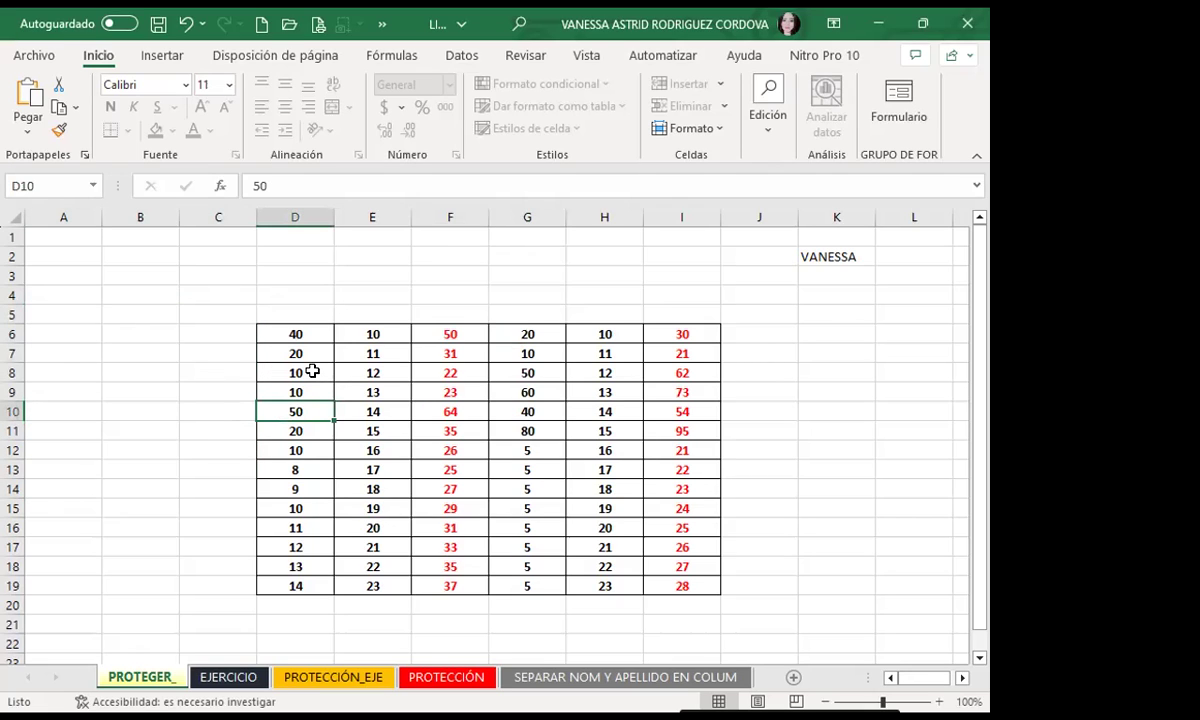
pyautogui.click(318, 371)
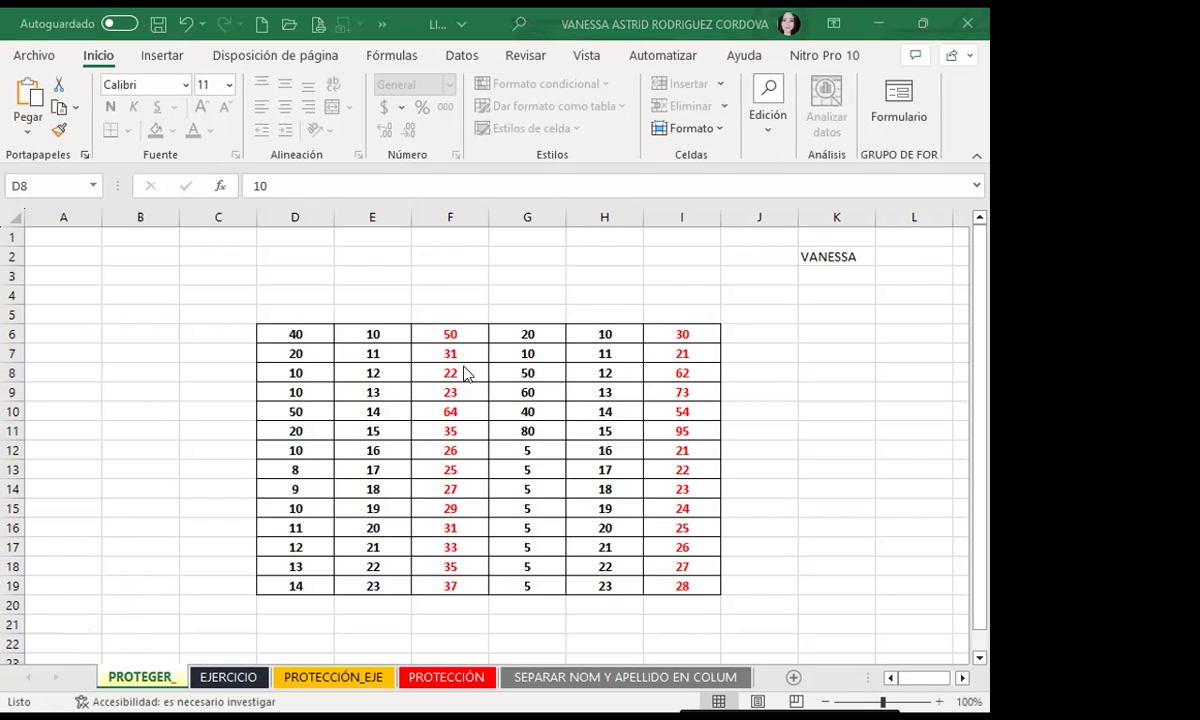
pyautogui.click(455, 337)
pyautogui.doubleClick(462, 342)
pyautogui.press('Return')
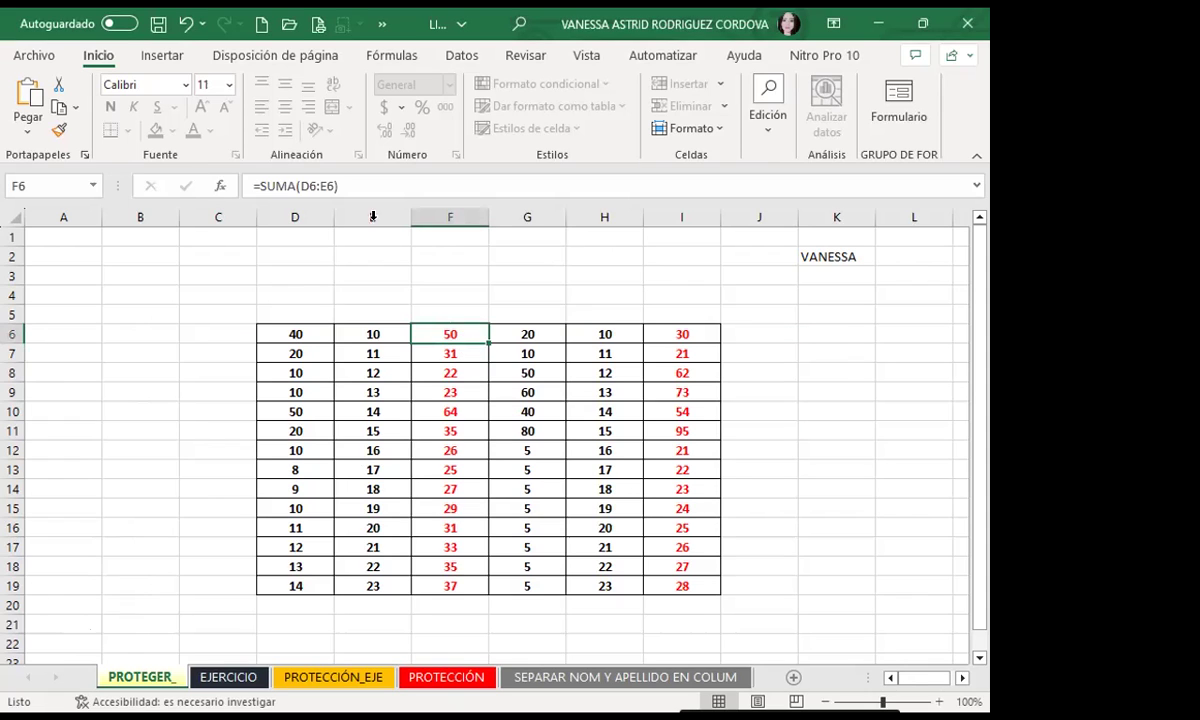
pyautogui.click(373, 216)
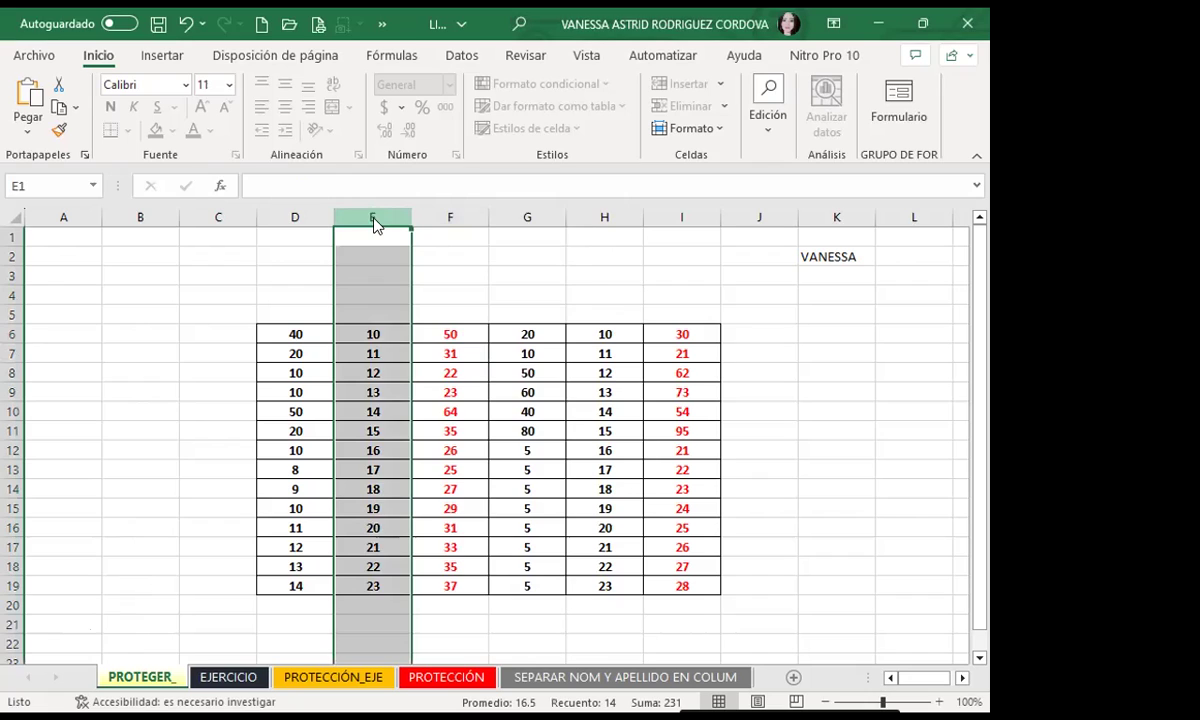
# Step: Check the available column E and format options, then unprotect the sheet with its password
pyautogui.rightClick(374, 223)
pyautogui.click(378, 216)
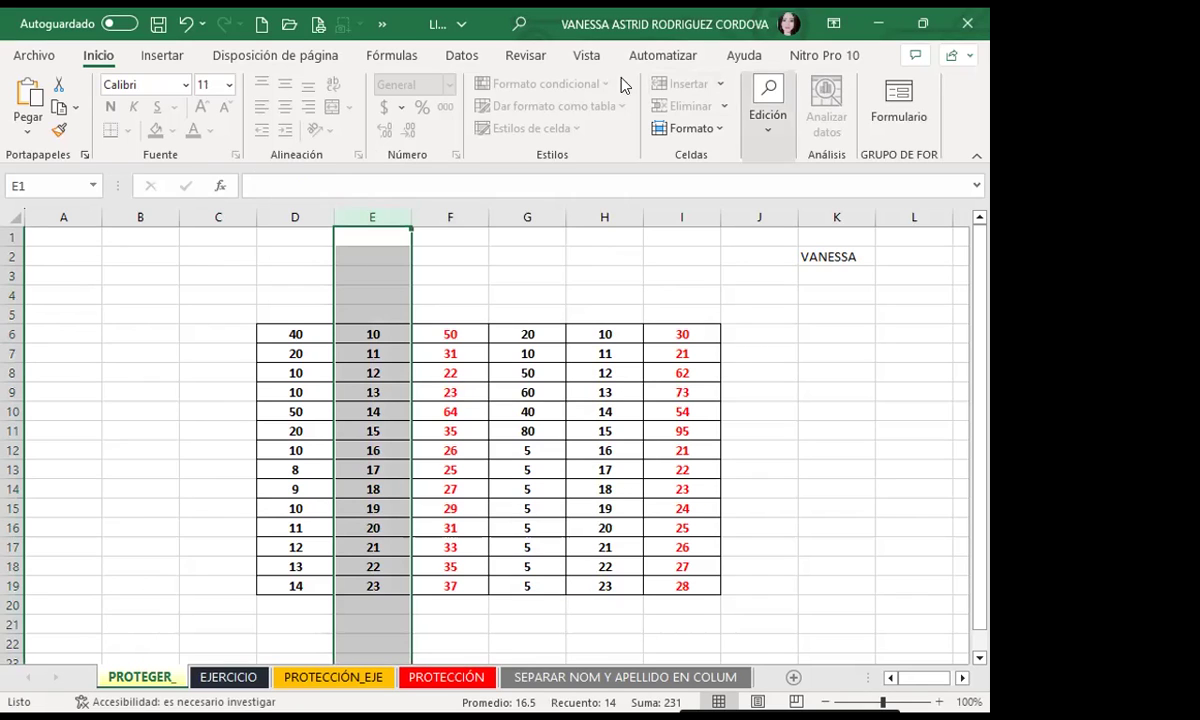
pyautogui.click(677, 134)
pyautogui.click(378, 282)
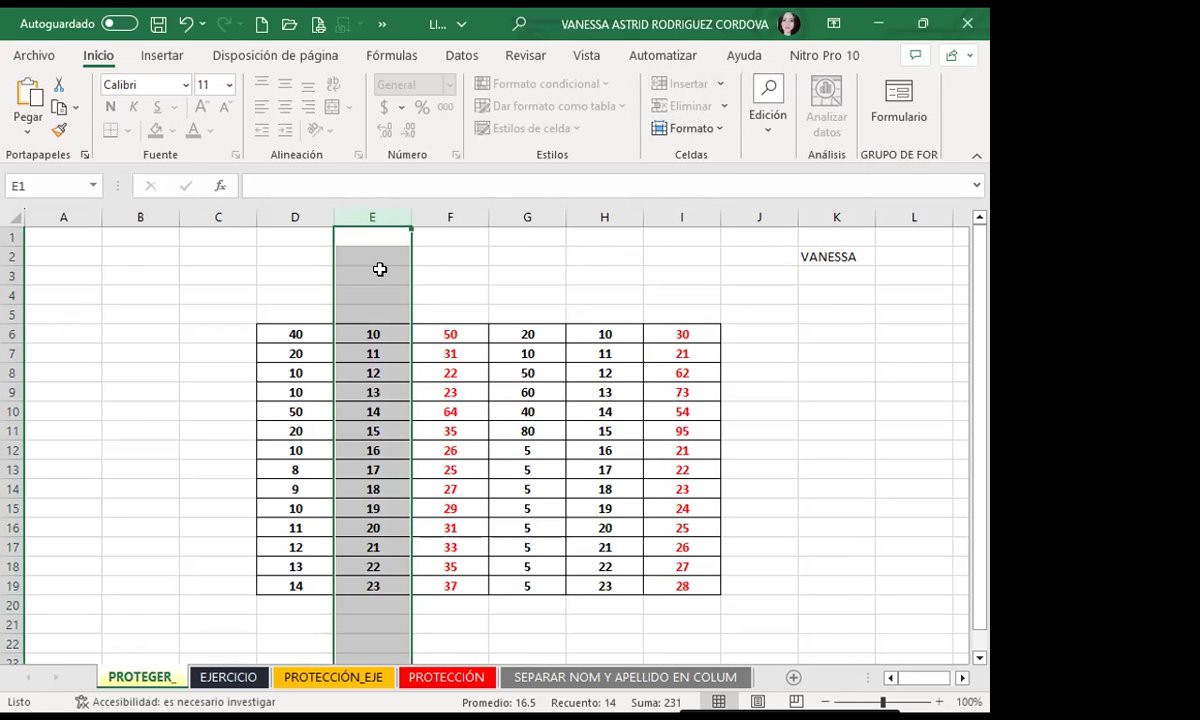
pyautogui.click(580, 60)
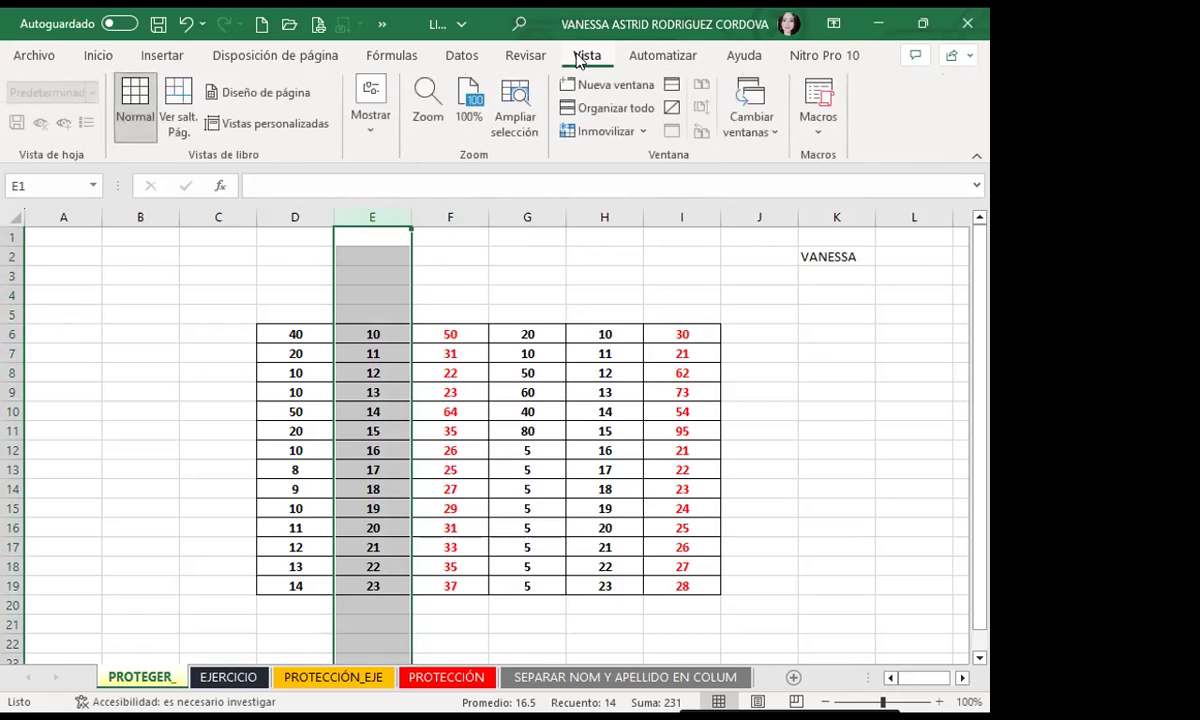
pyautogui.click(526, 55)
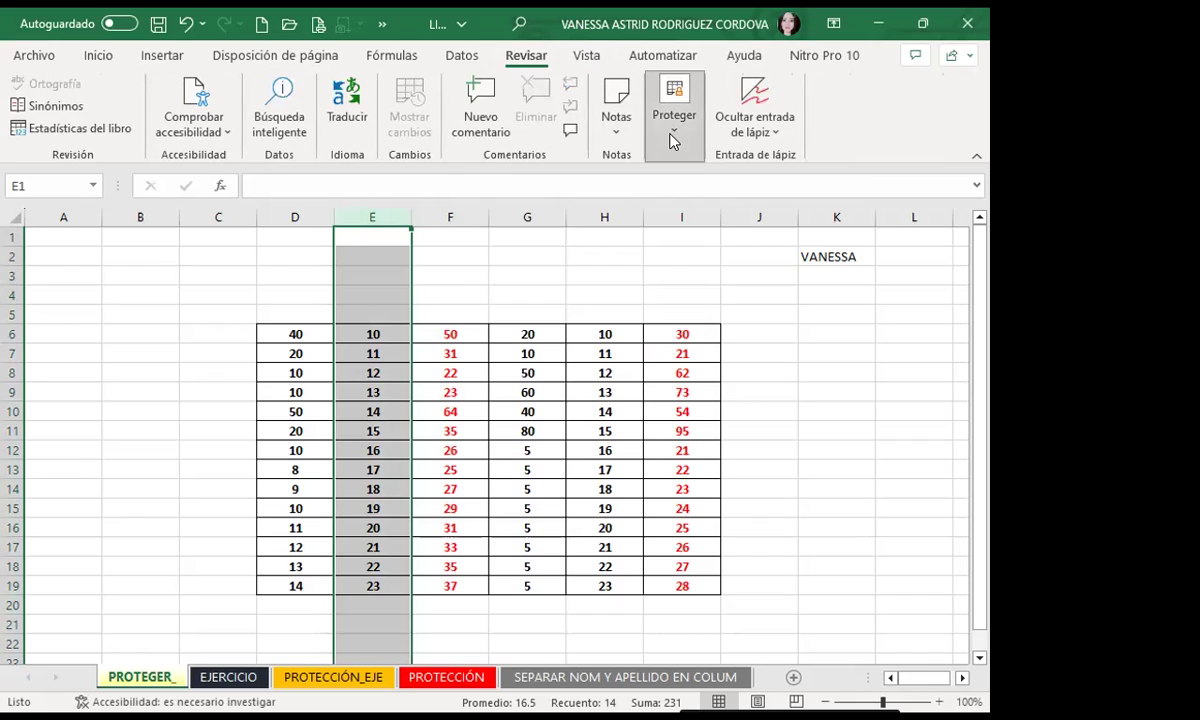
pyautogui.click(674, 110)
pyautogui.click(673, 205)
pyautogui.press('Return')
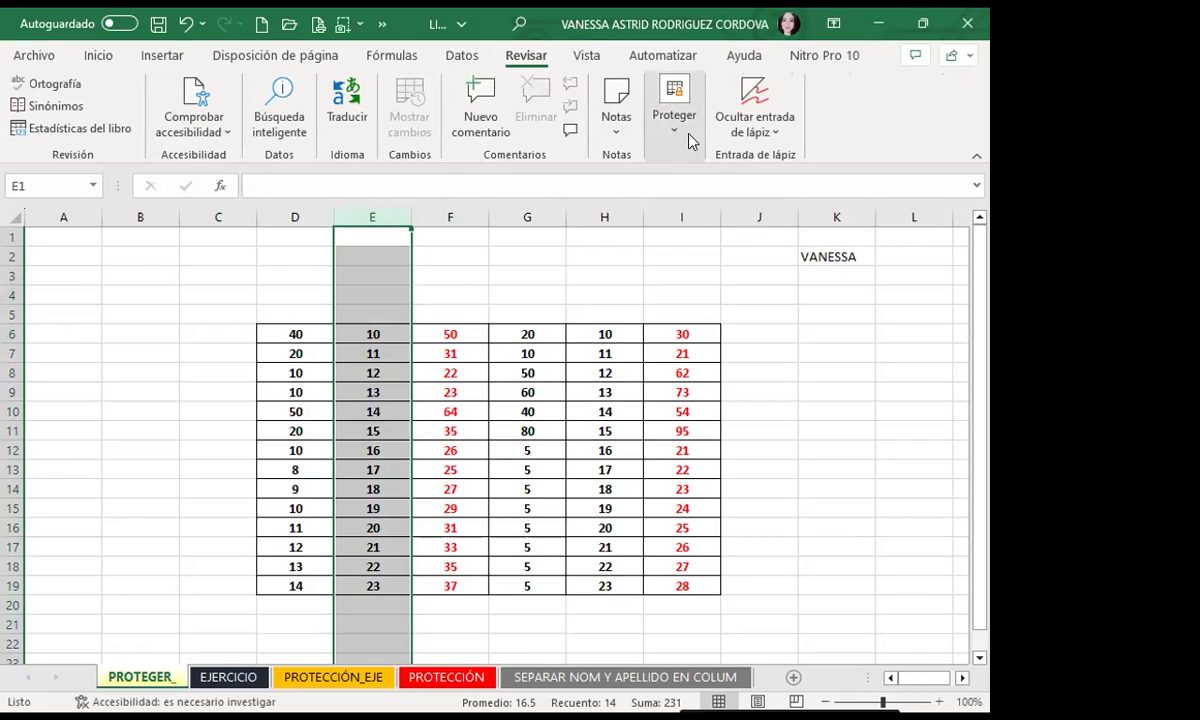
# Step: Reapply sheet protection with Insertar columnas and Insertar filas allowed, entering and confirming a password
pyautogui.click(672, 200)
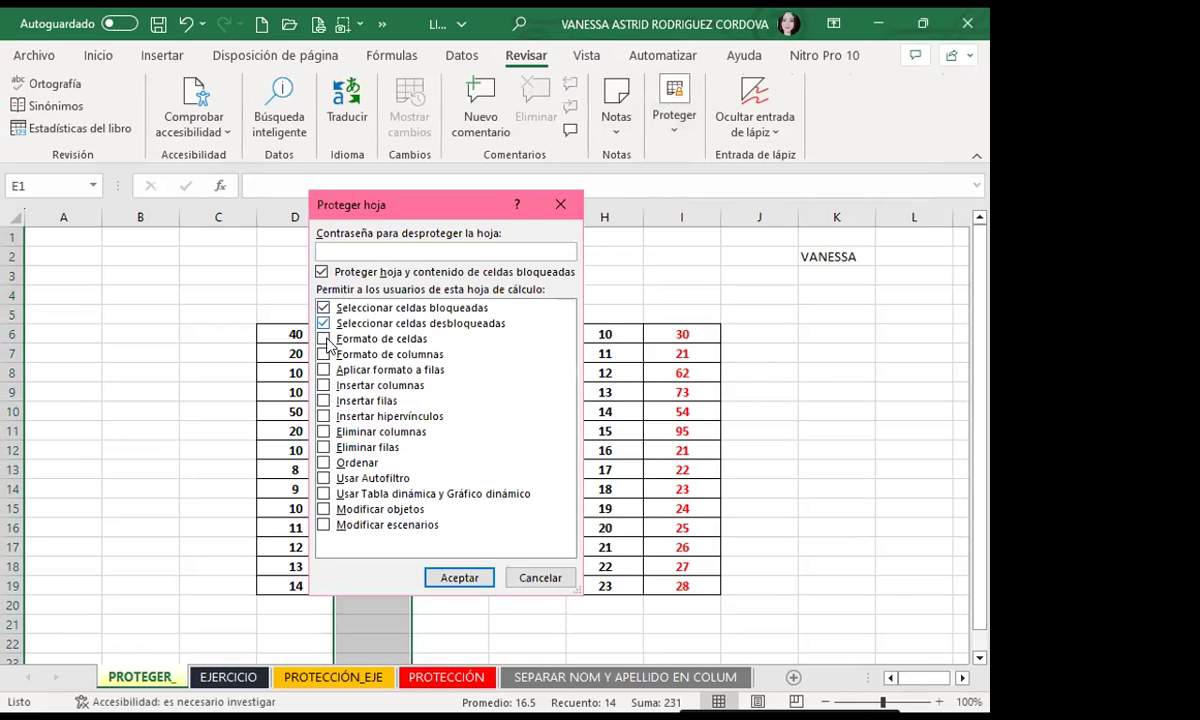
pyautogui.click(326, 401)
pyautogui.click(338, 385)
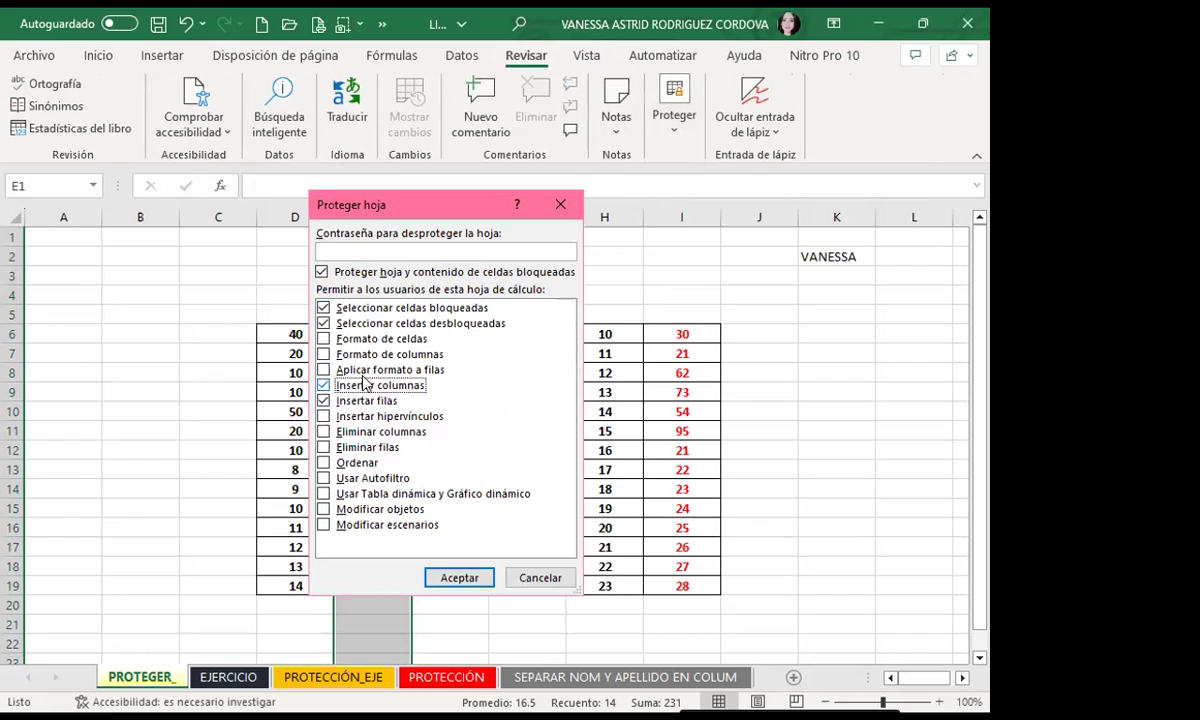
pyautogui.click(356, 250)
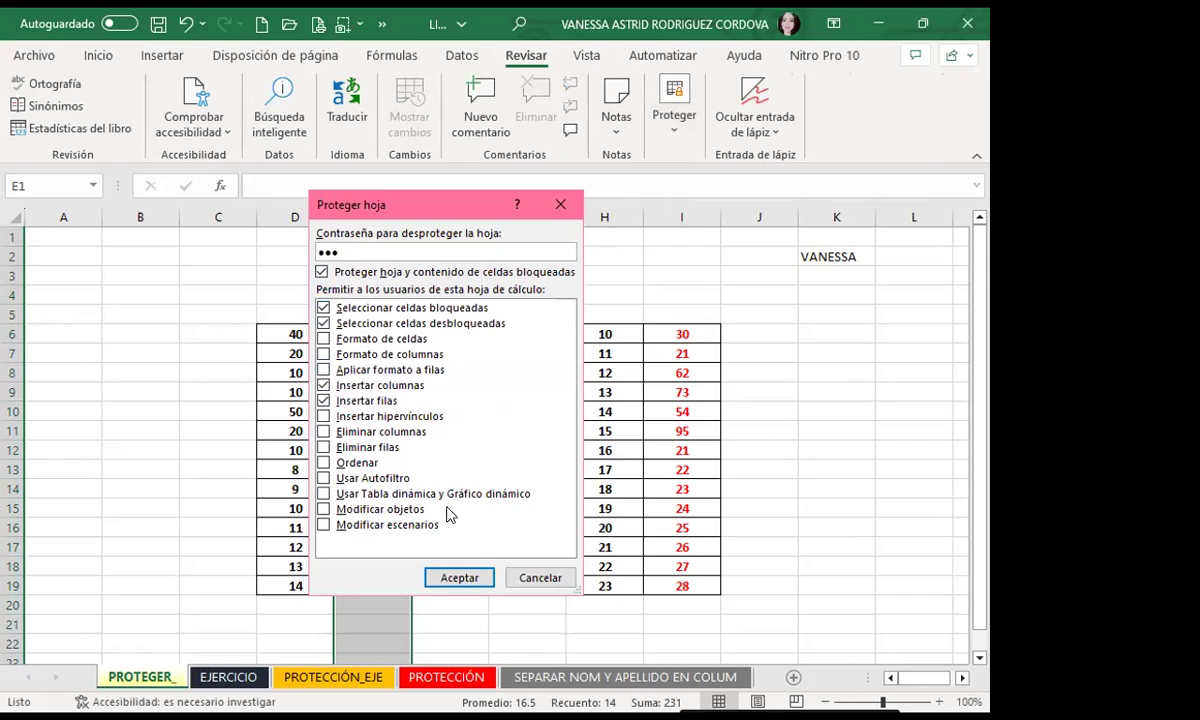
pyautogui.click(460, 574)
pyautogui.click(465, 458)
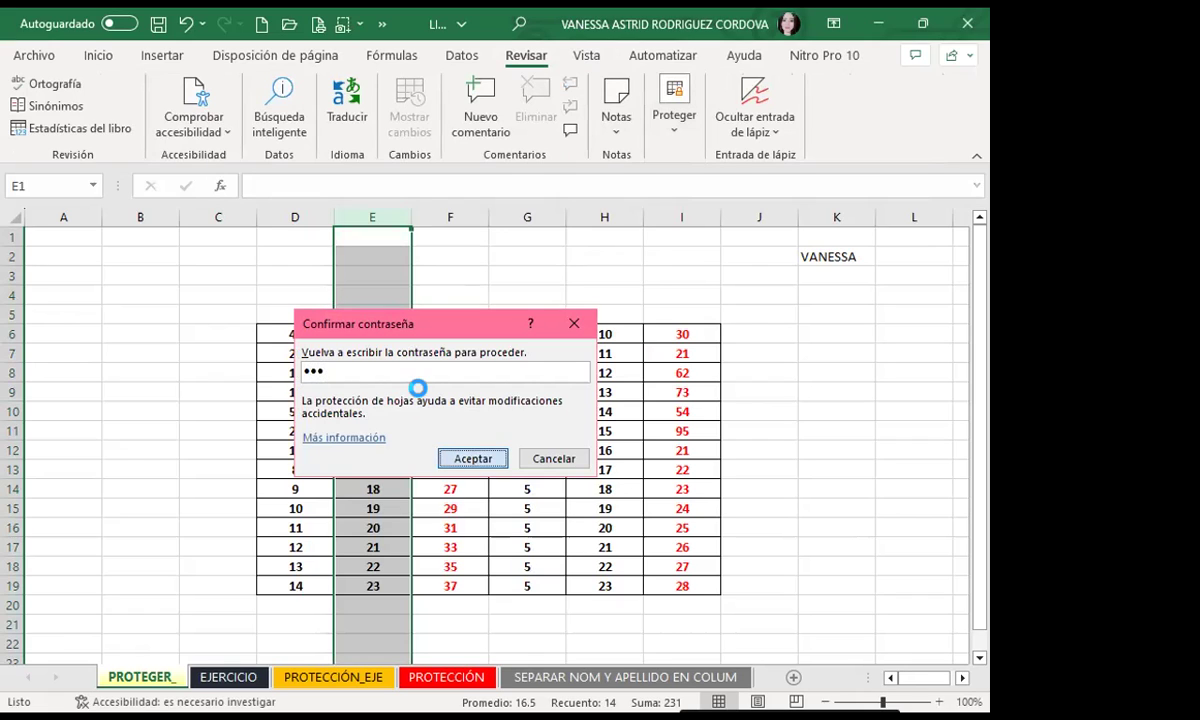
# Step: Insert a new empty column at E through its header's right-click menu
pyautogui.rightClick(371, 221)
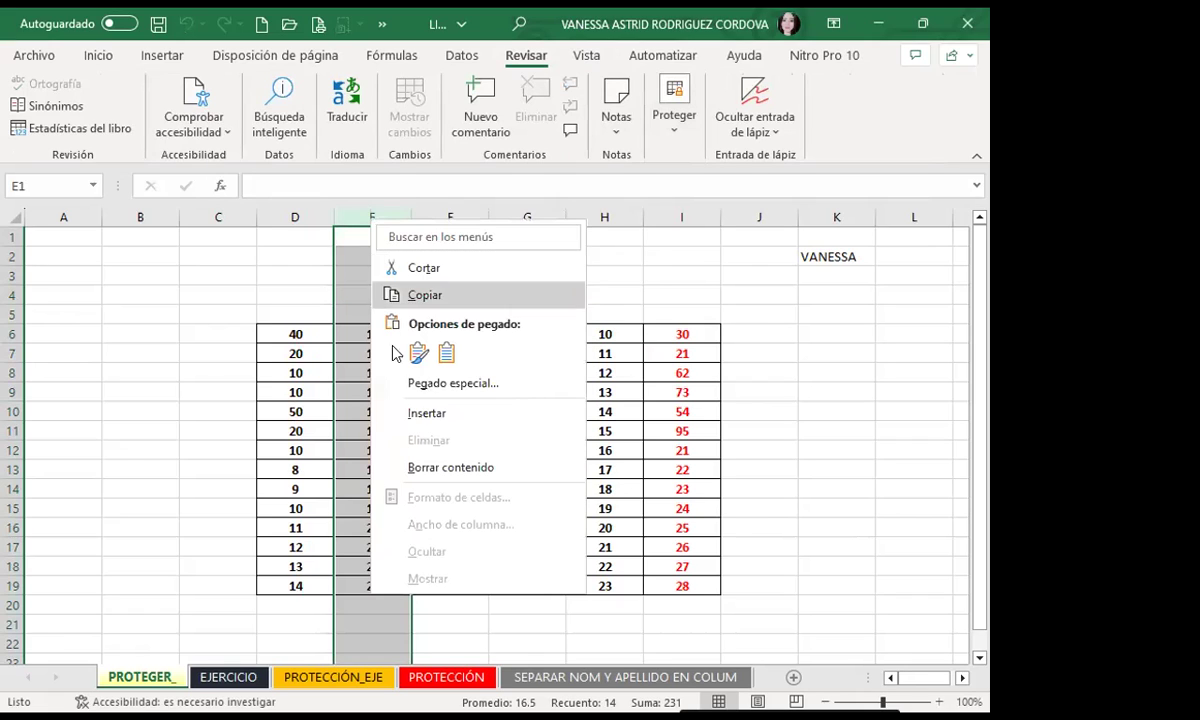
pyautogui.click(424, 413)
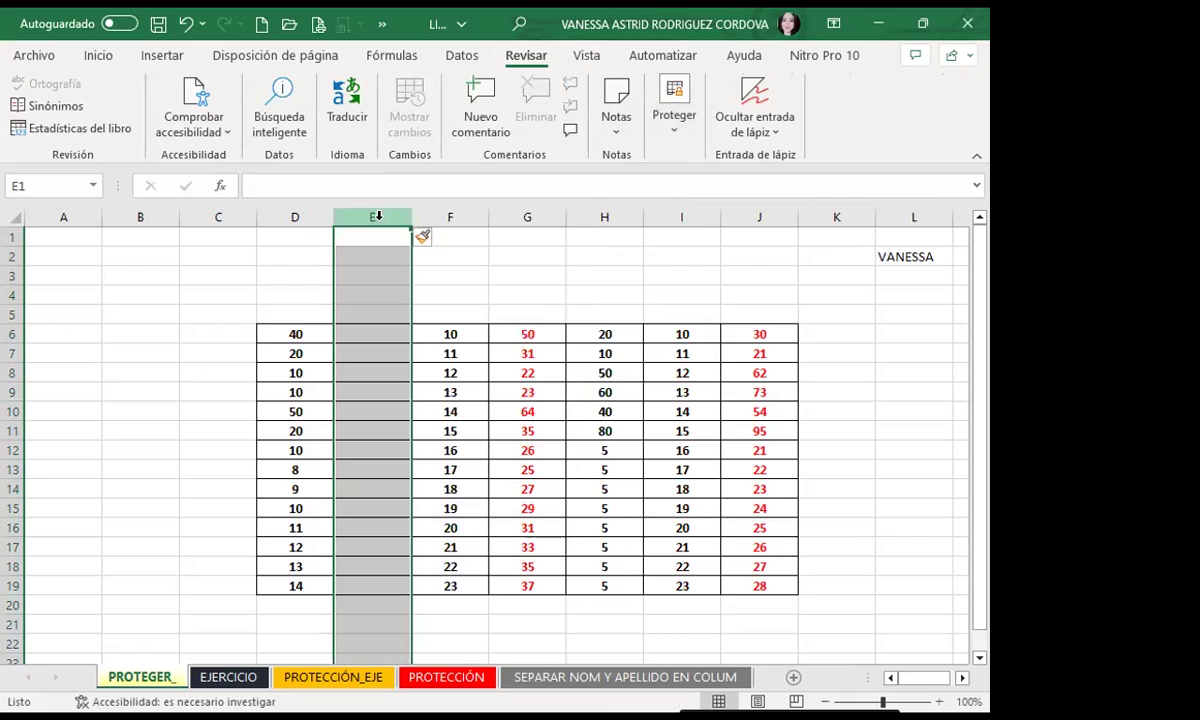
pyautogui.rightClick(378, 215)
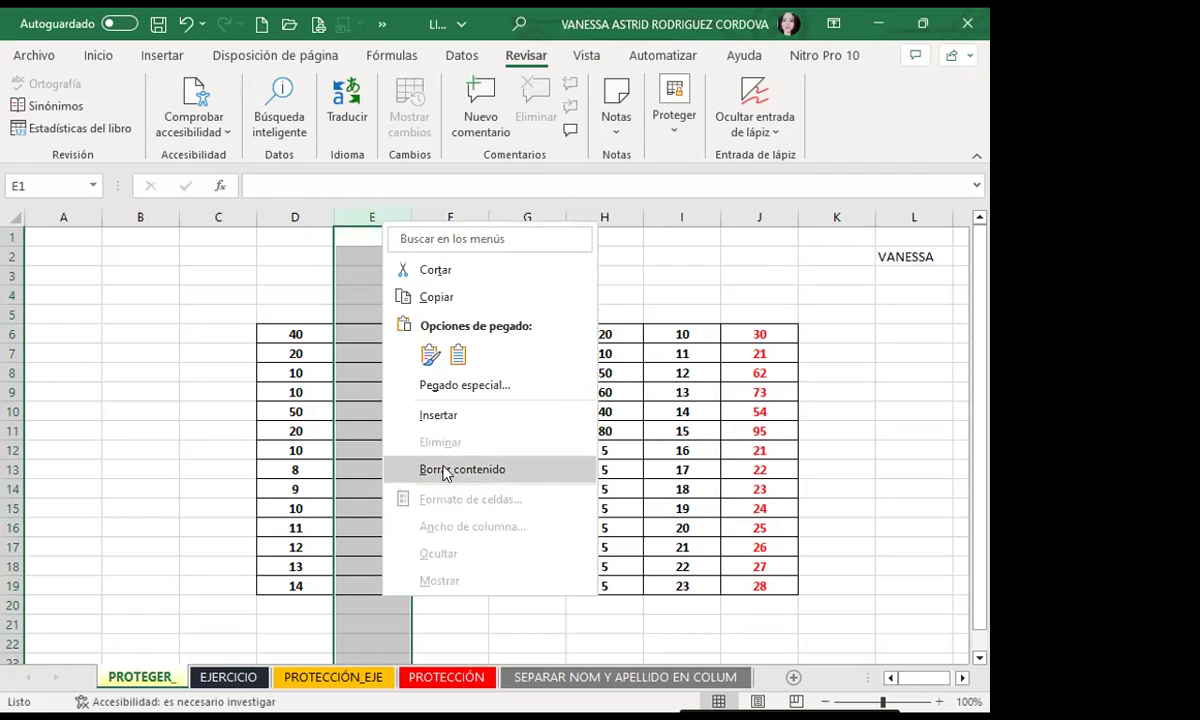
pyautogui.click(364, 218)
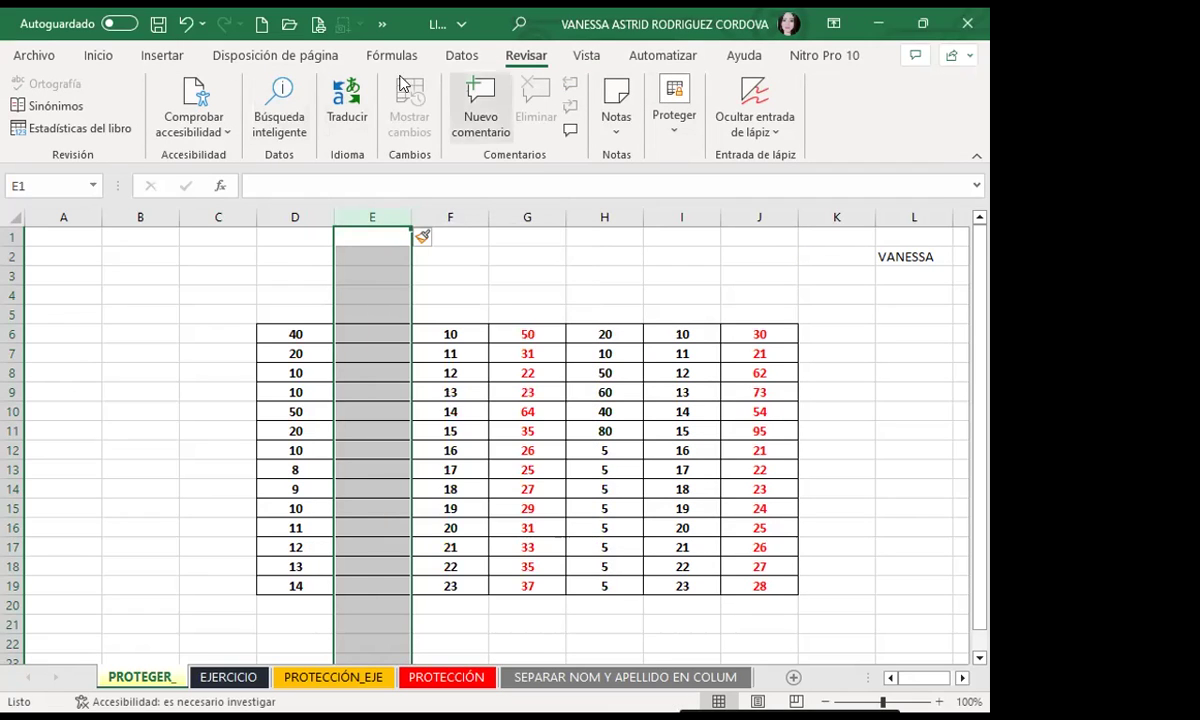
# Step: Check the Inicio > Insertar options without inserting, then select row 6
pyautogui.click(163, 58)
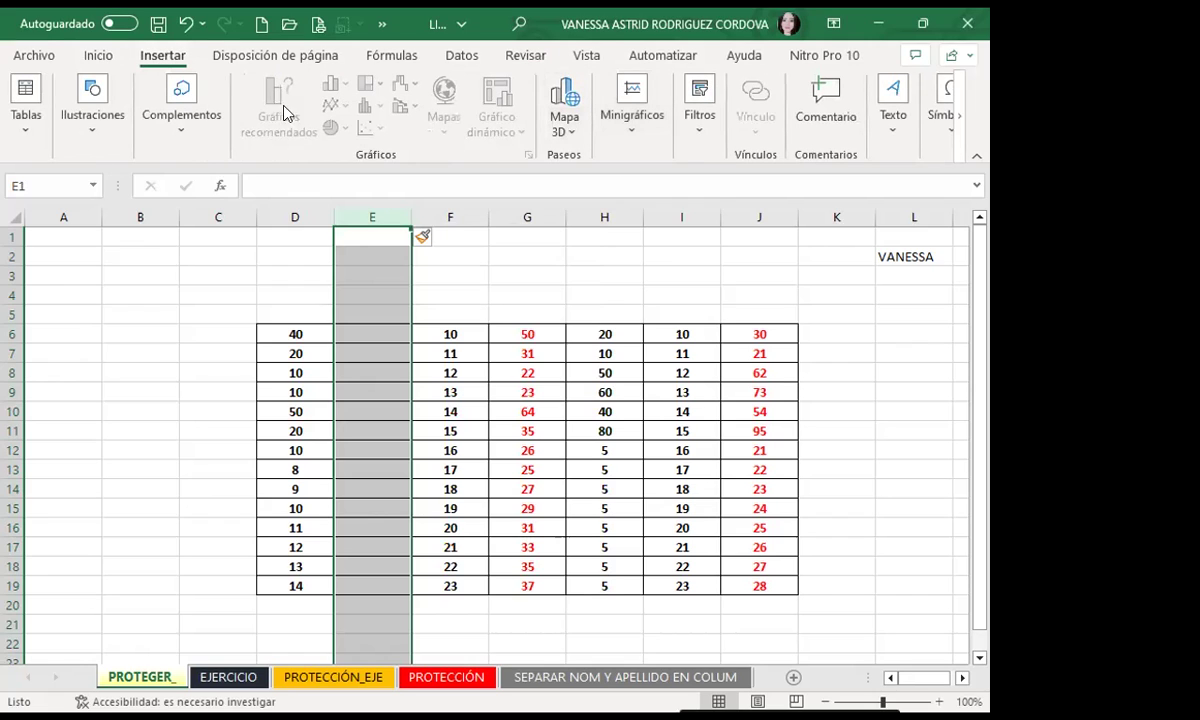
pyautogui.click(88, 58)
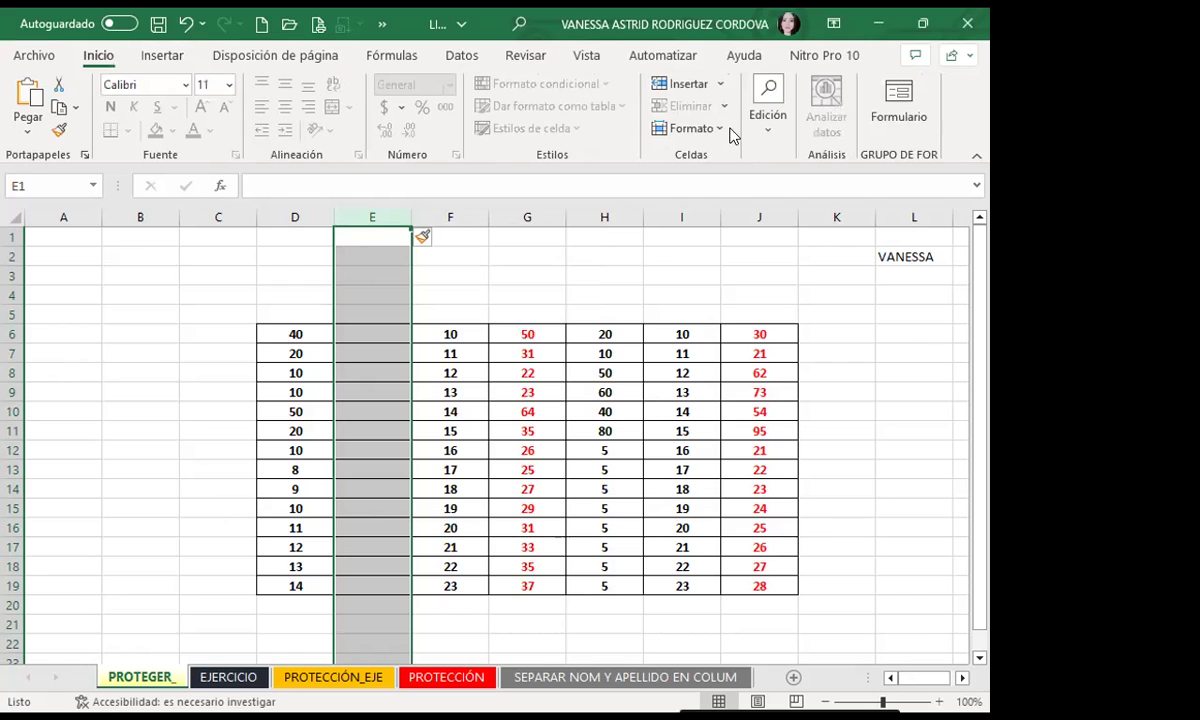
pyautogui.click(722, 88)
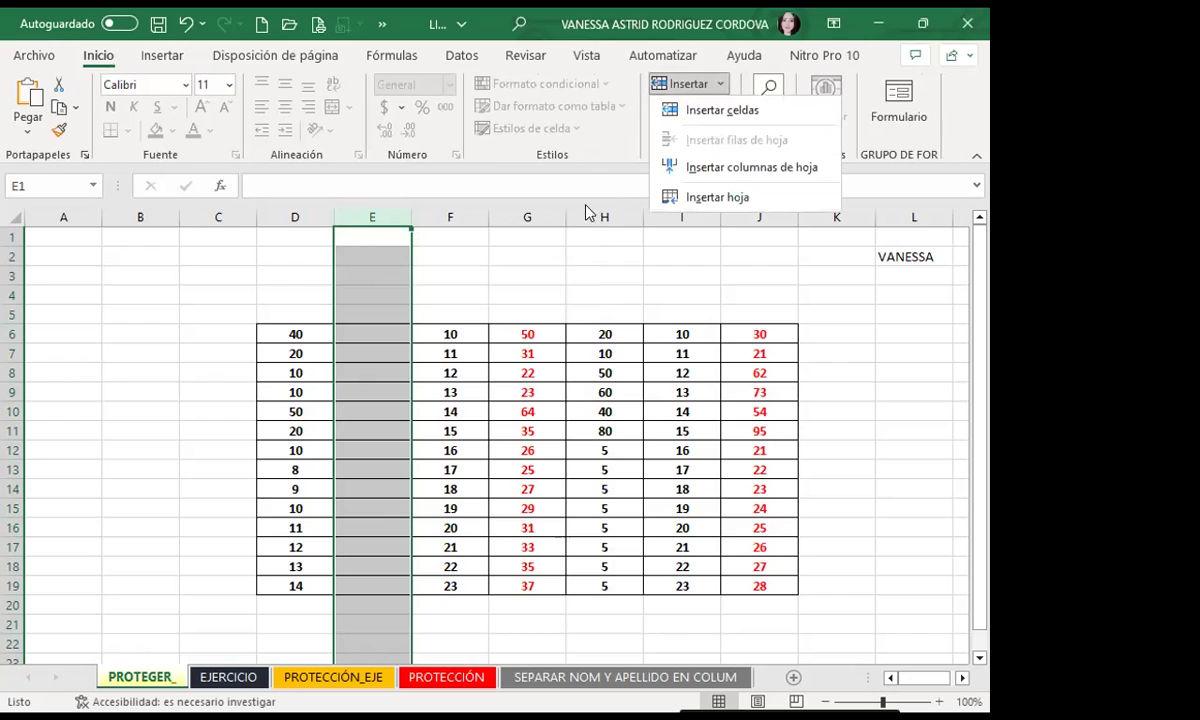
pyautogui.click(383, 216)
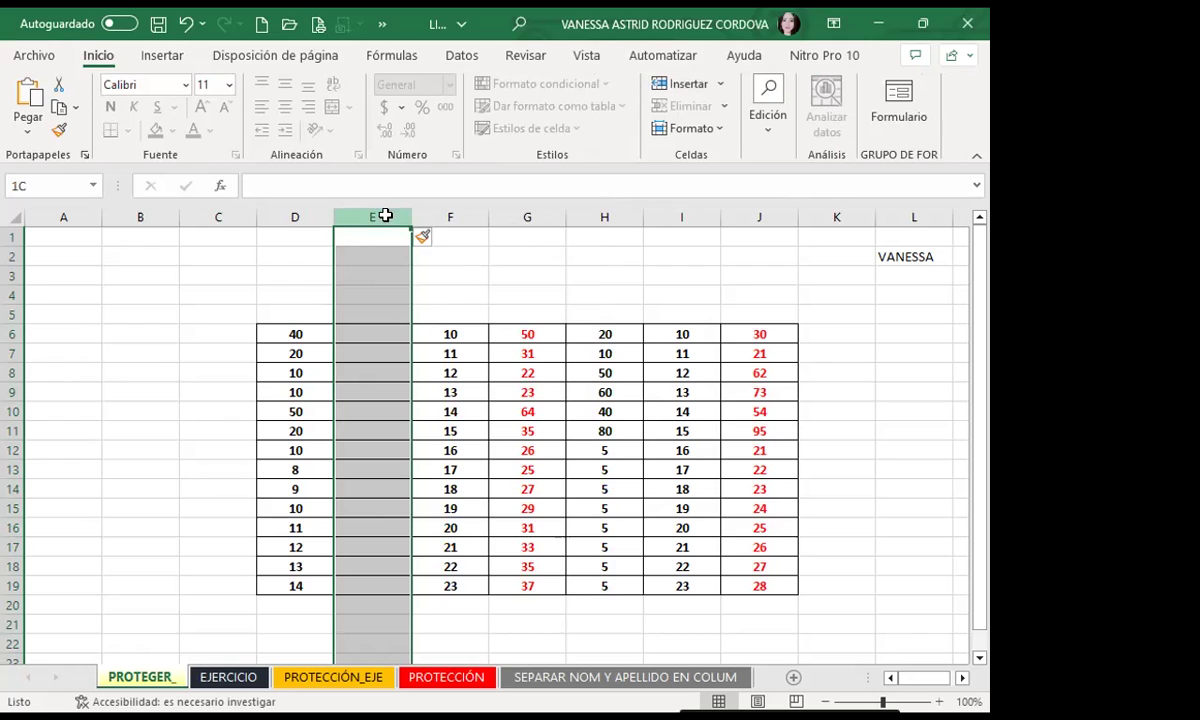
pyautogui.click(12, 431)
pyautogui.click(31, 333)
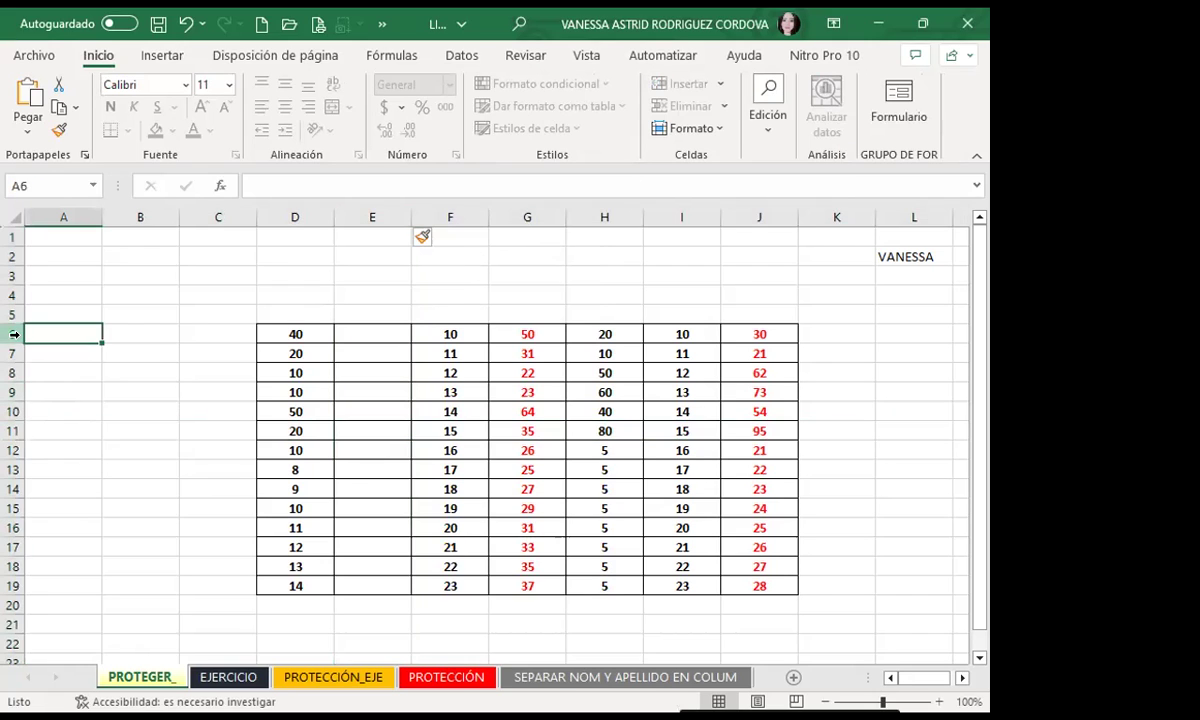
pyautogui.click(13, 331)
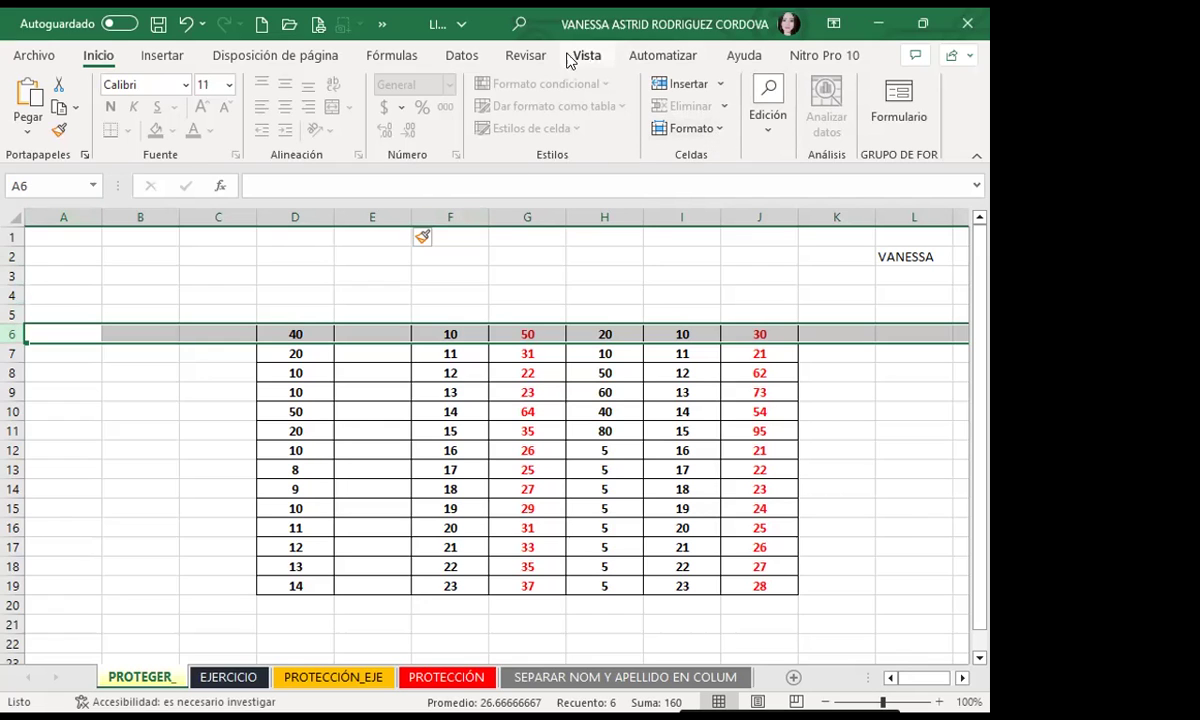
# Step: Unprotect the PROTEGER_ sheet from Revisar by entering its password
pyautogui.click(528, 56)
pyautogui.click(676, 140)
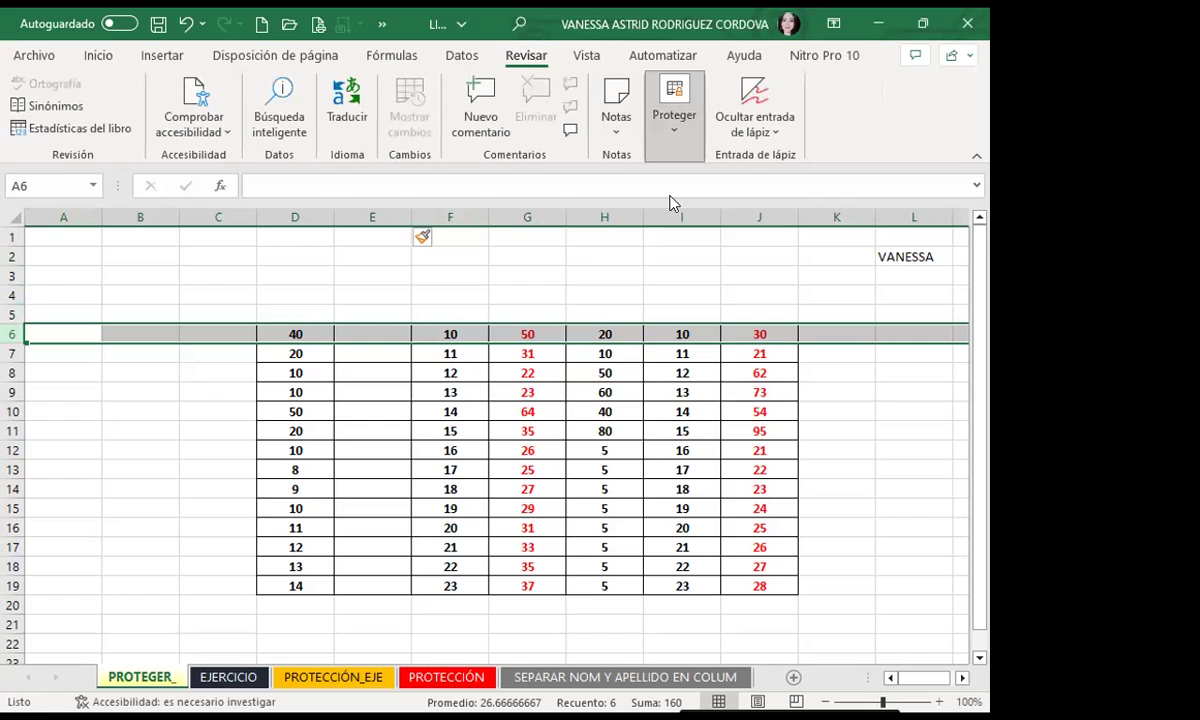
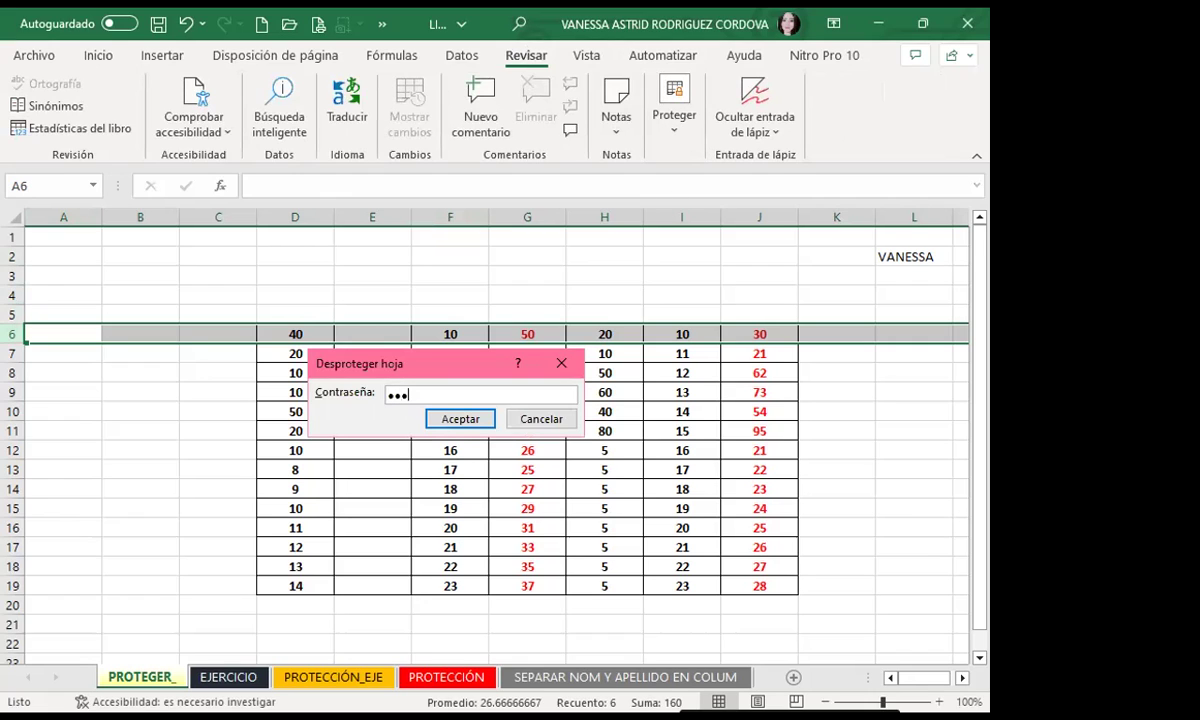
pyautogui.click(460, 420)
# Step: Open Proteger hoja, move the dialog aside to view the table, then cancel it
pyautogui.click(675, 205)
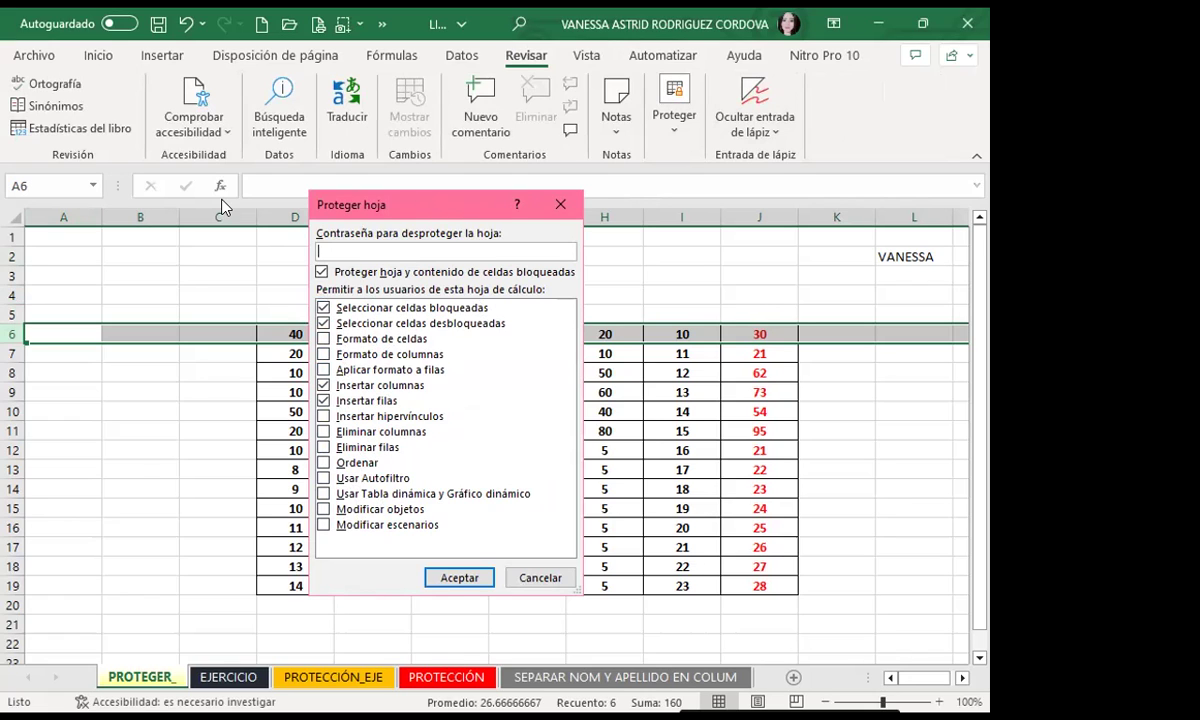
pyautogui.moveTo(422, 209); pyautogui.dragTo(222, 206)
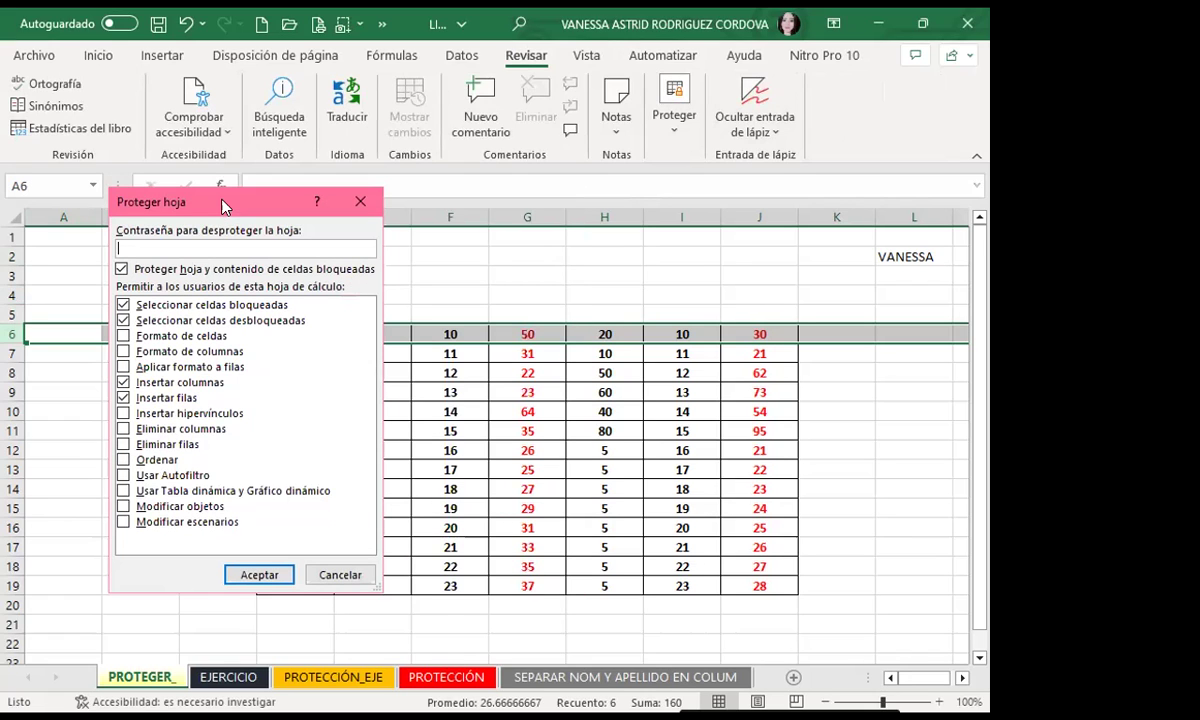
pyautogui.click(337, 579)
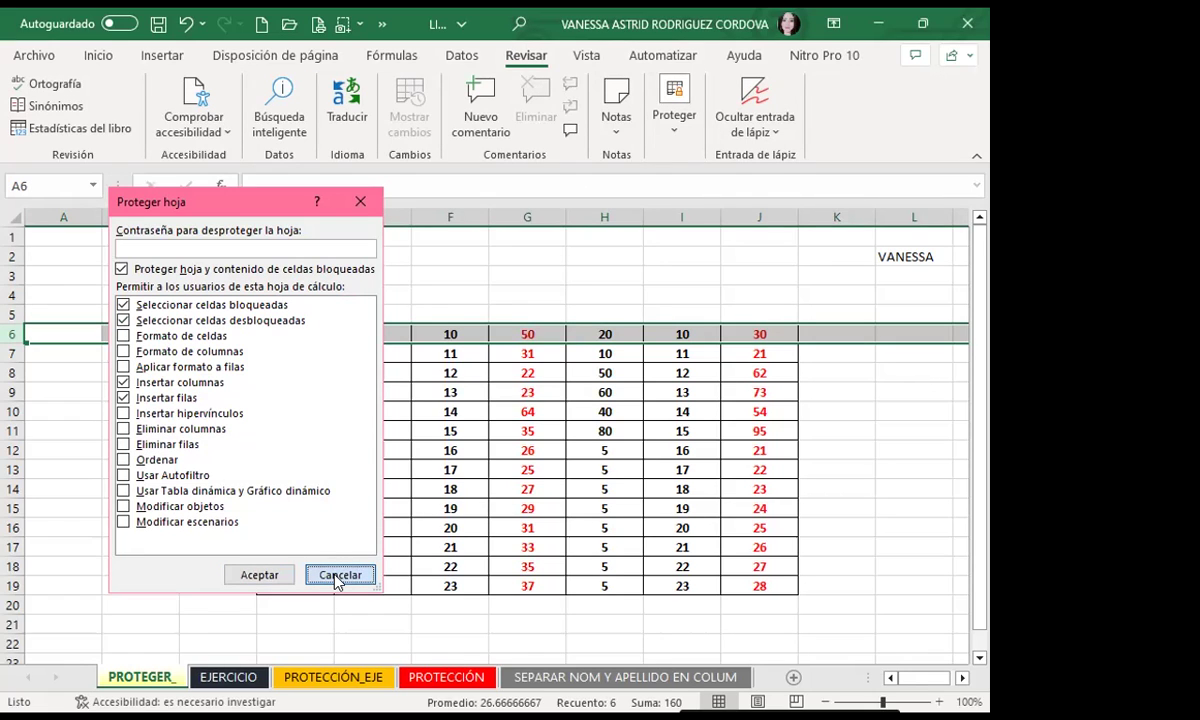
pyautogui.click(338, 576)
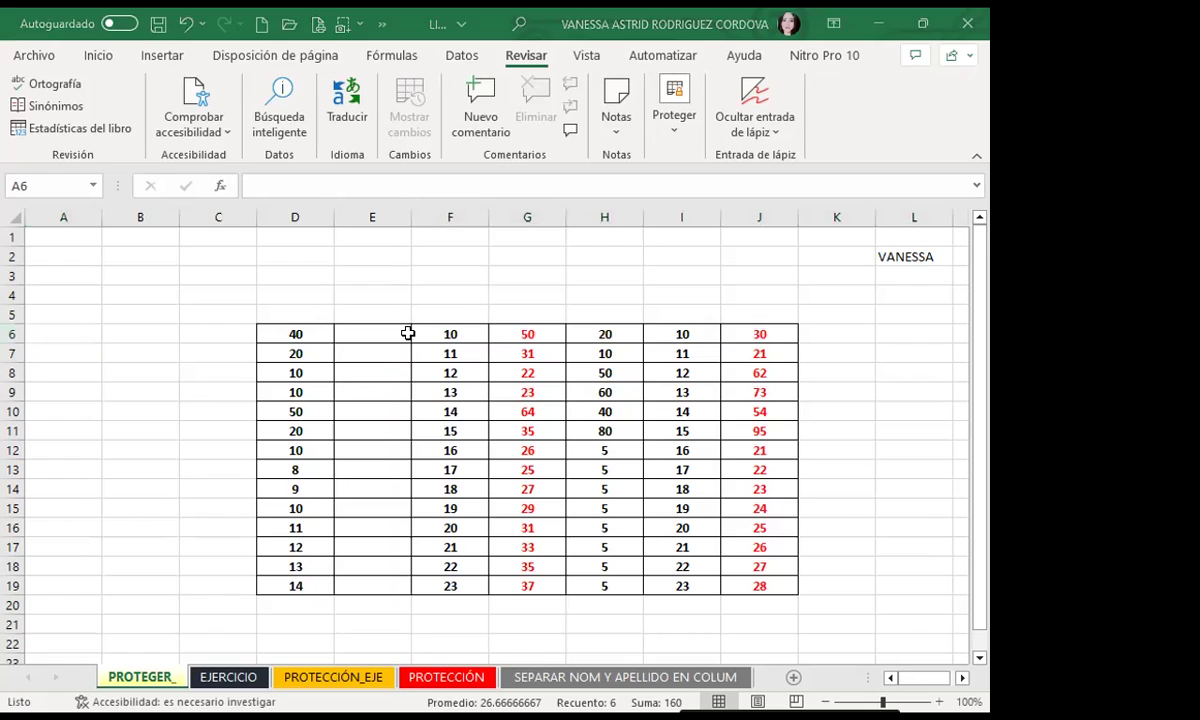
pyautogui.click(458, 290)
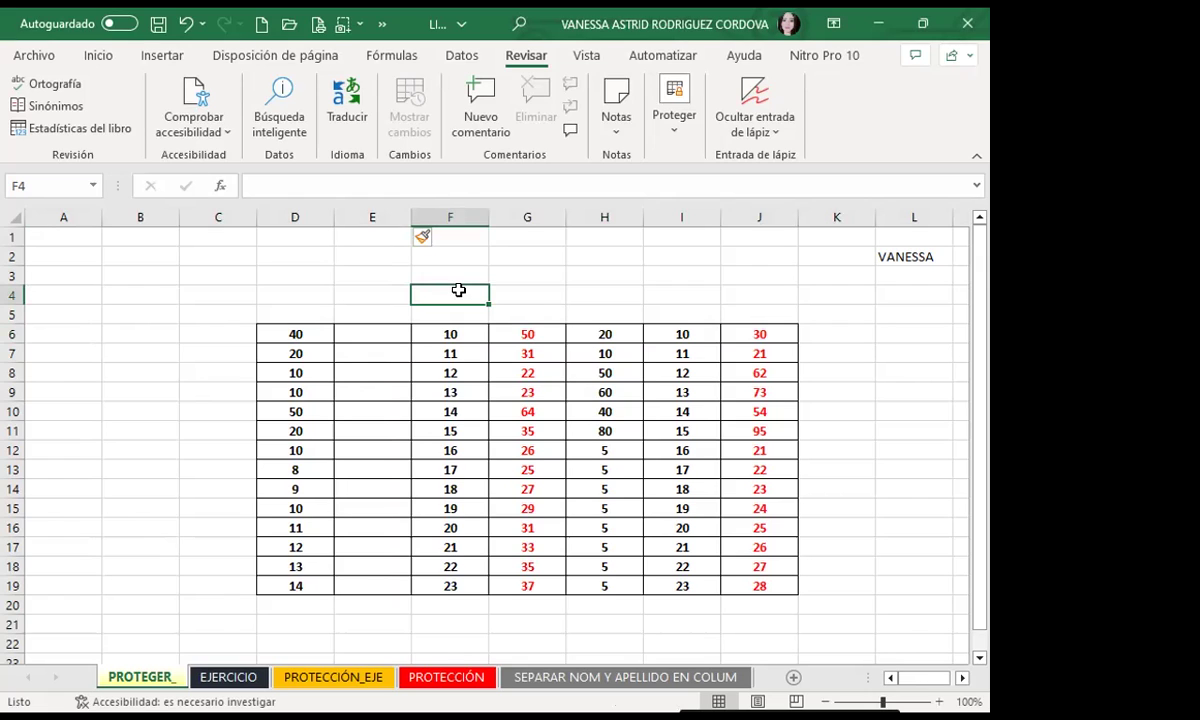
pyautogui.moveTo(528, 315); pyautogui.dragTo(509, 584)
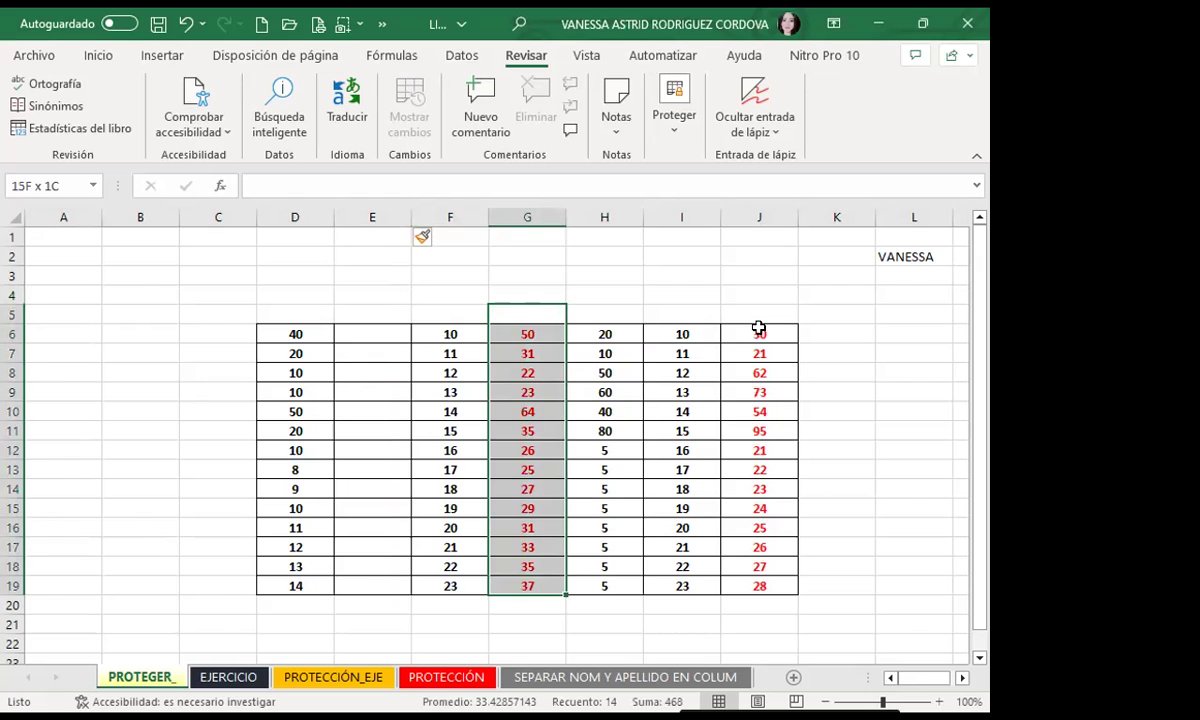
pyautogui.moveTo(759, 330); pyautogui.dragTo(771, 564)
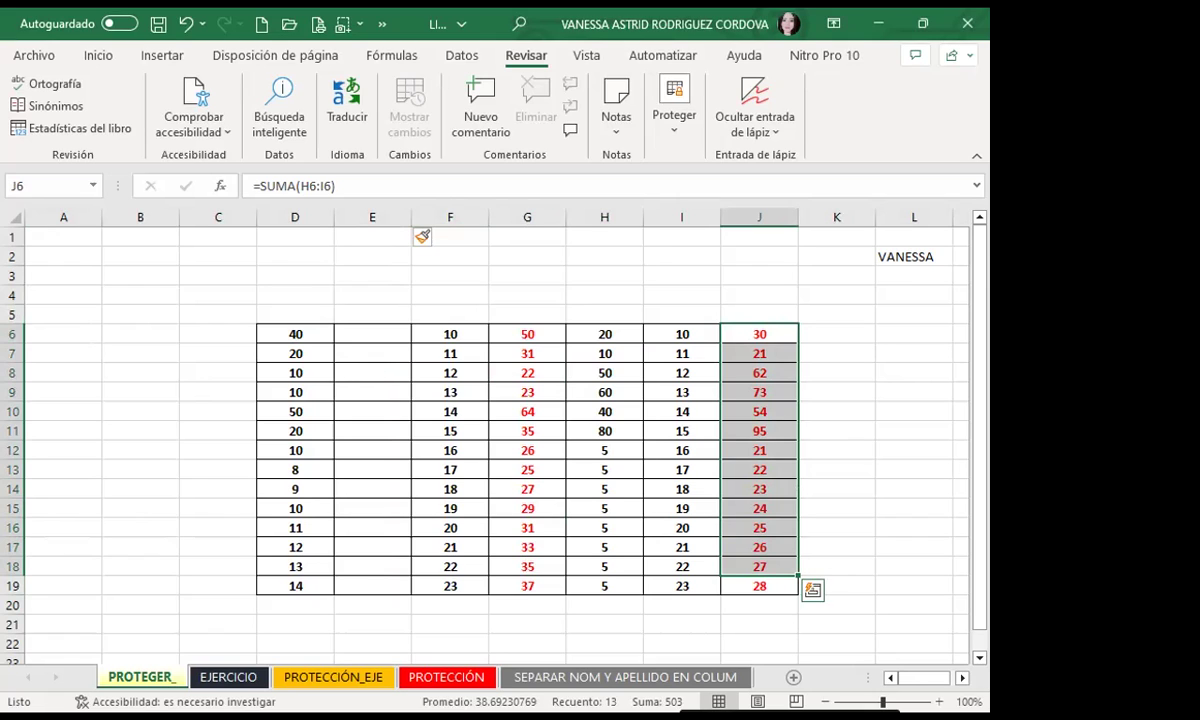
pyautogui.click(510, 217)
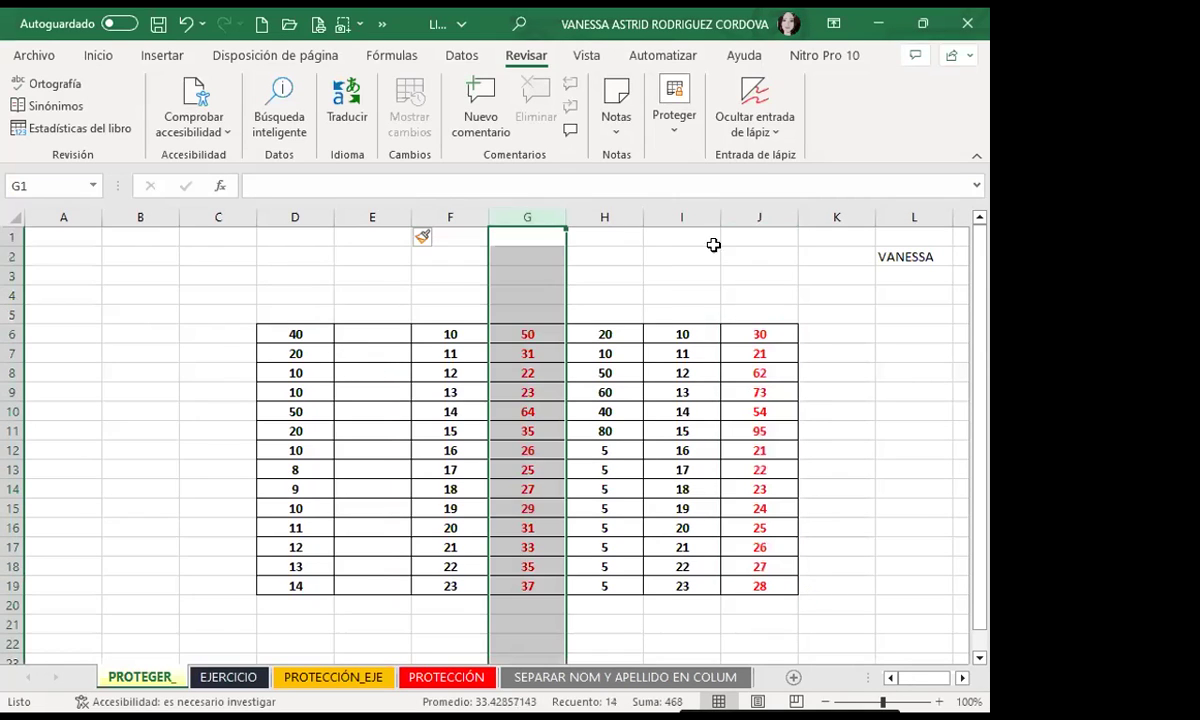
pyautogui.keyDown('ctrl'); pyautogui.click(757, 216); pyautogui.keyUp('ctrl')
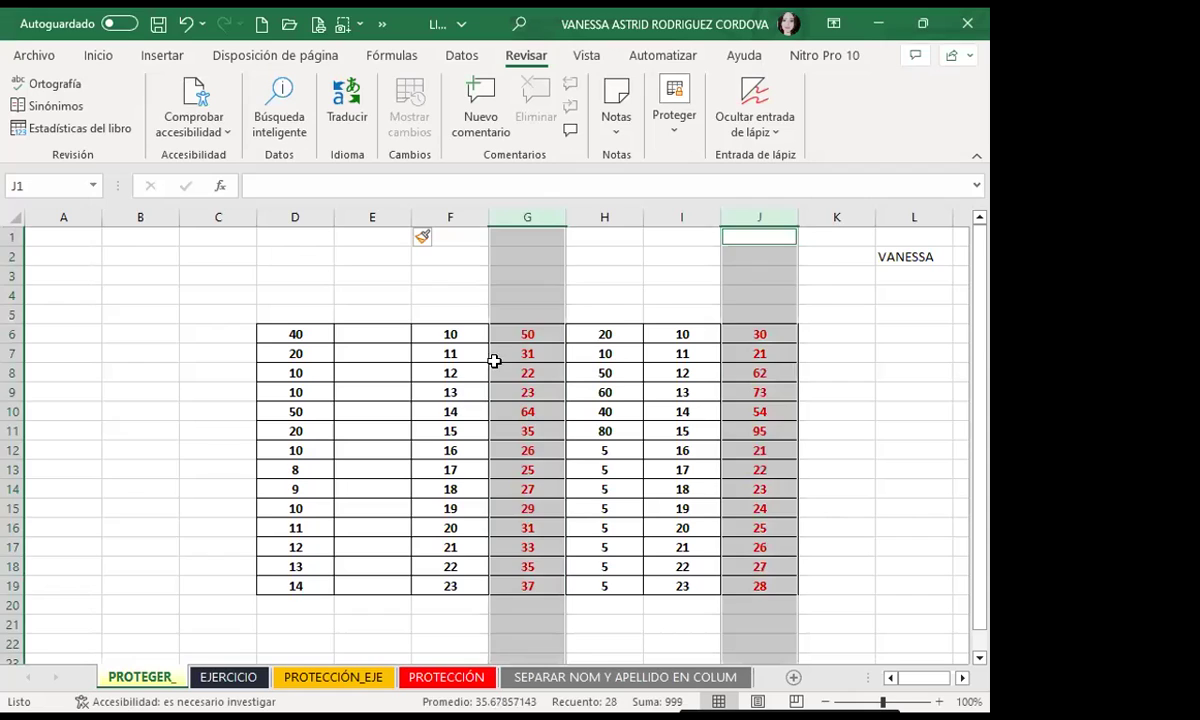
pyautogui.click(440, 312)
pyautogui.click(92, 56)
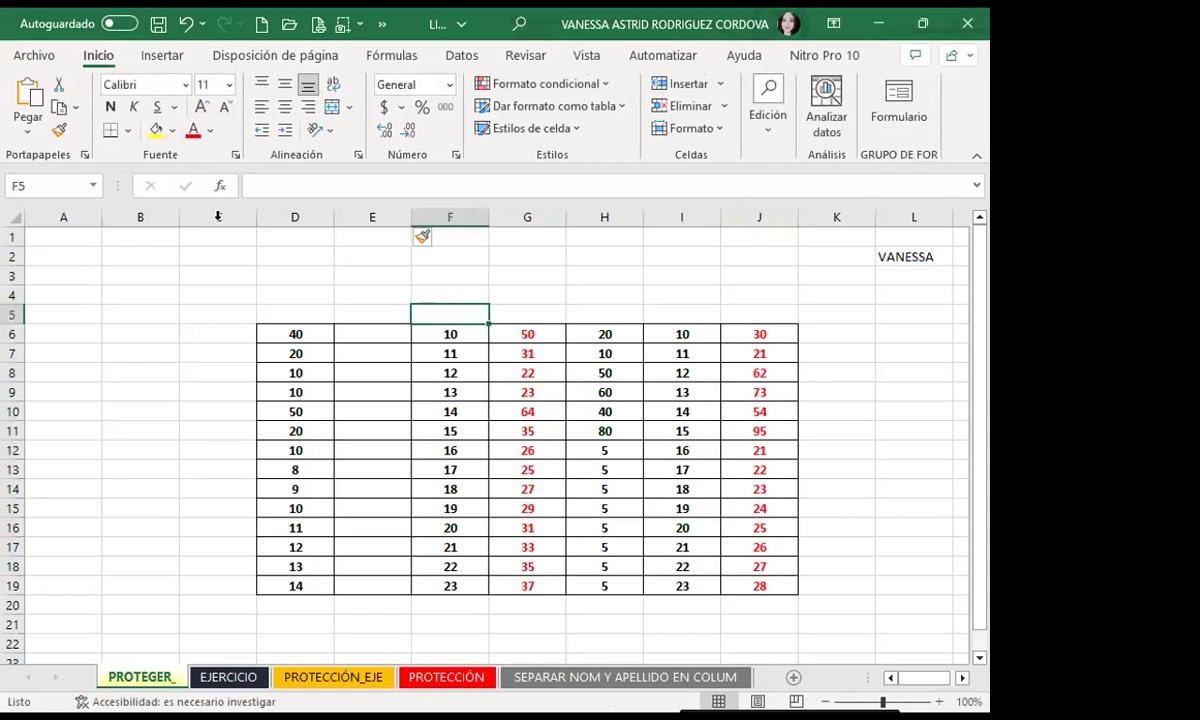
pyautogui.click(200, 278)
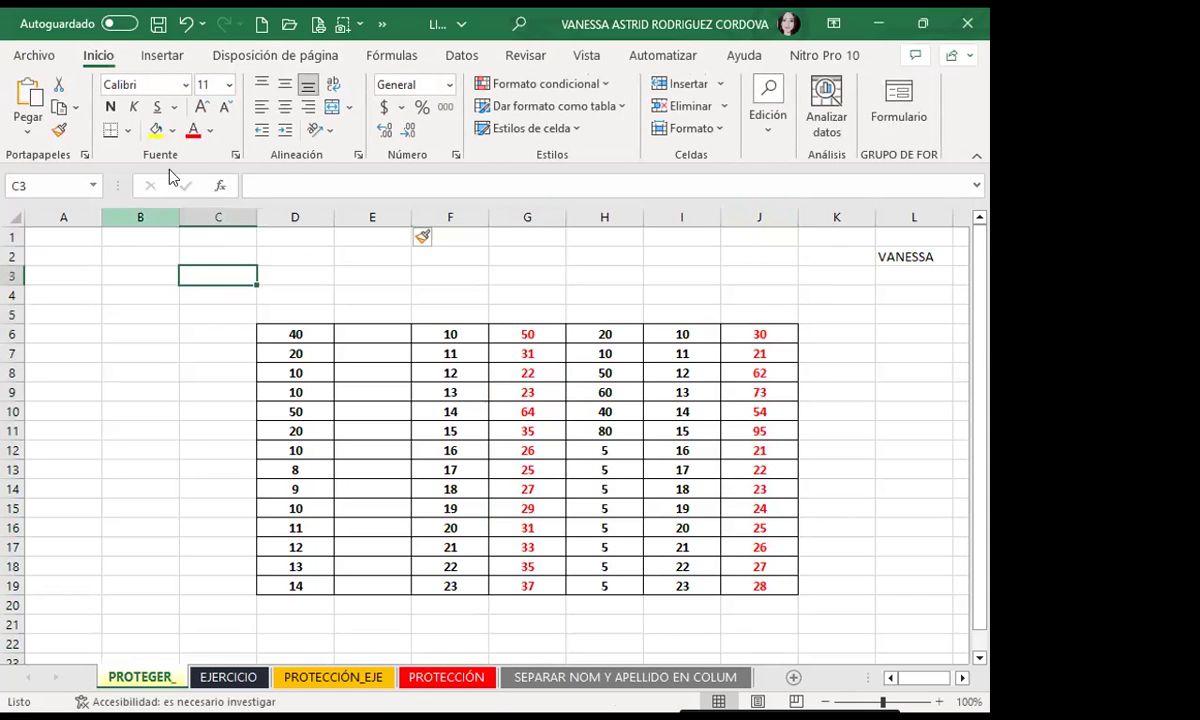
pyautogui.click(345, 330)
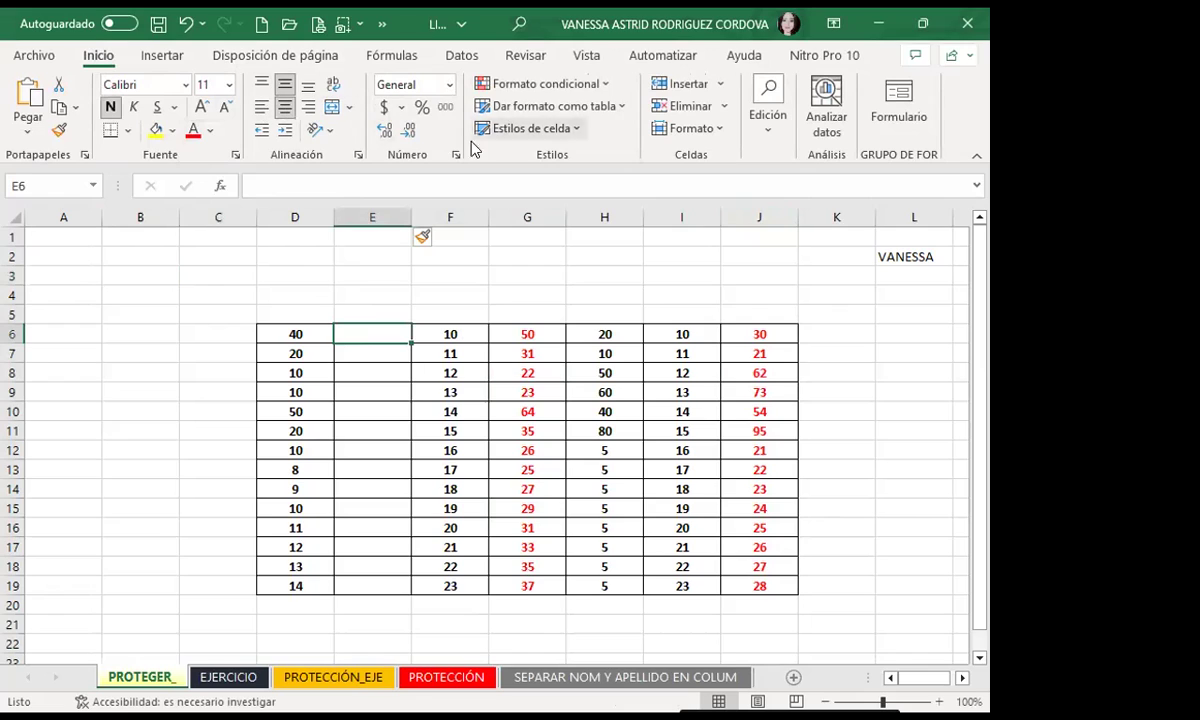
pyautogui.click(342, 353)
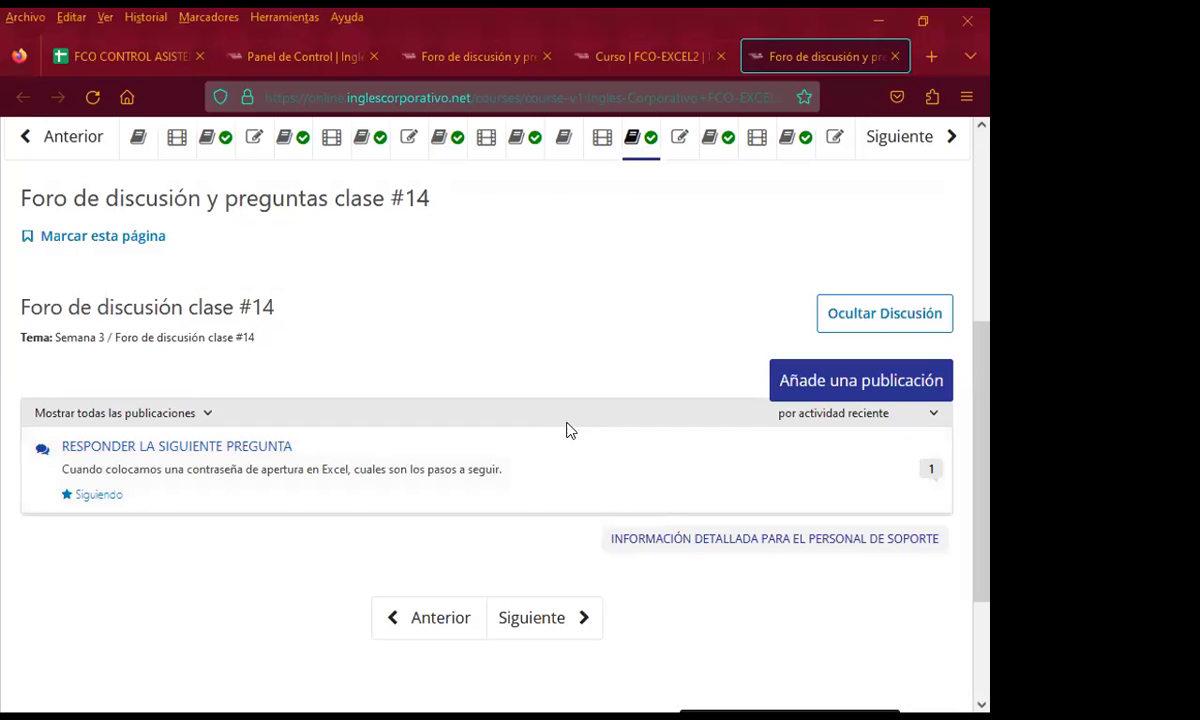
# Step: Scroll down the 'Foro de discusión clase #14' page to its question about Excel opening passwords
pyautogui.scroll(-2, 290, 500)
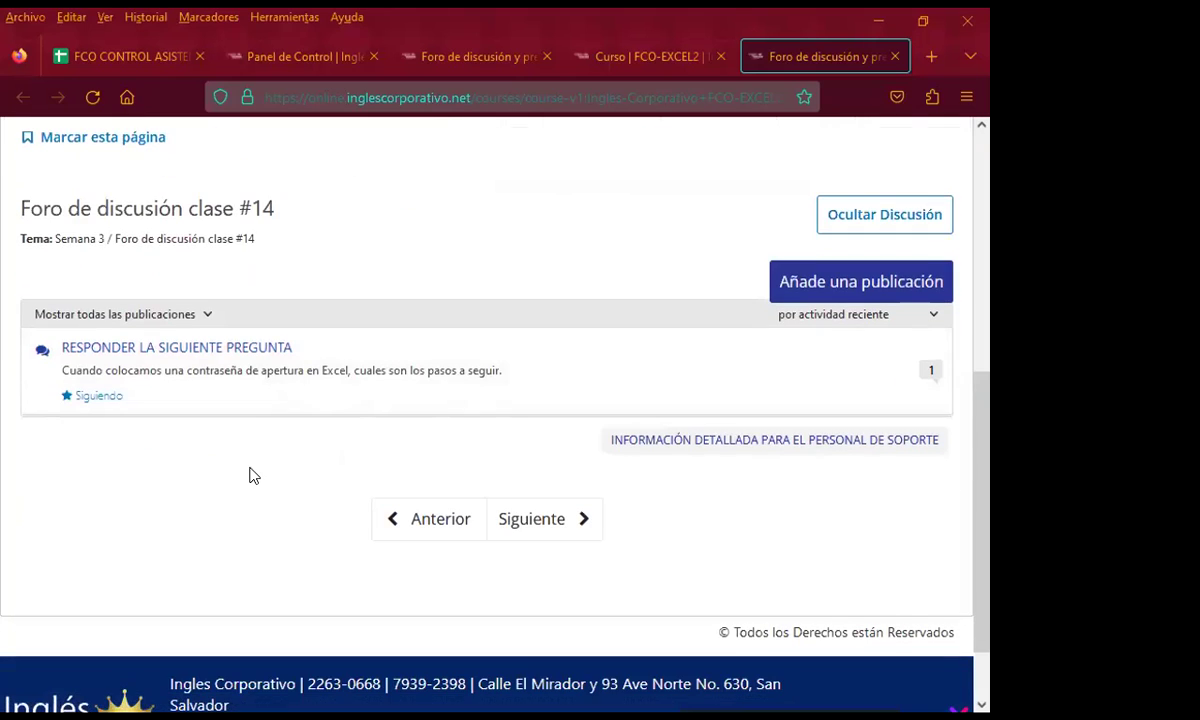